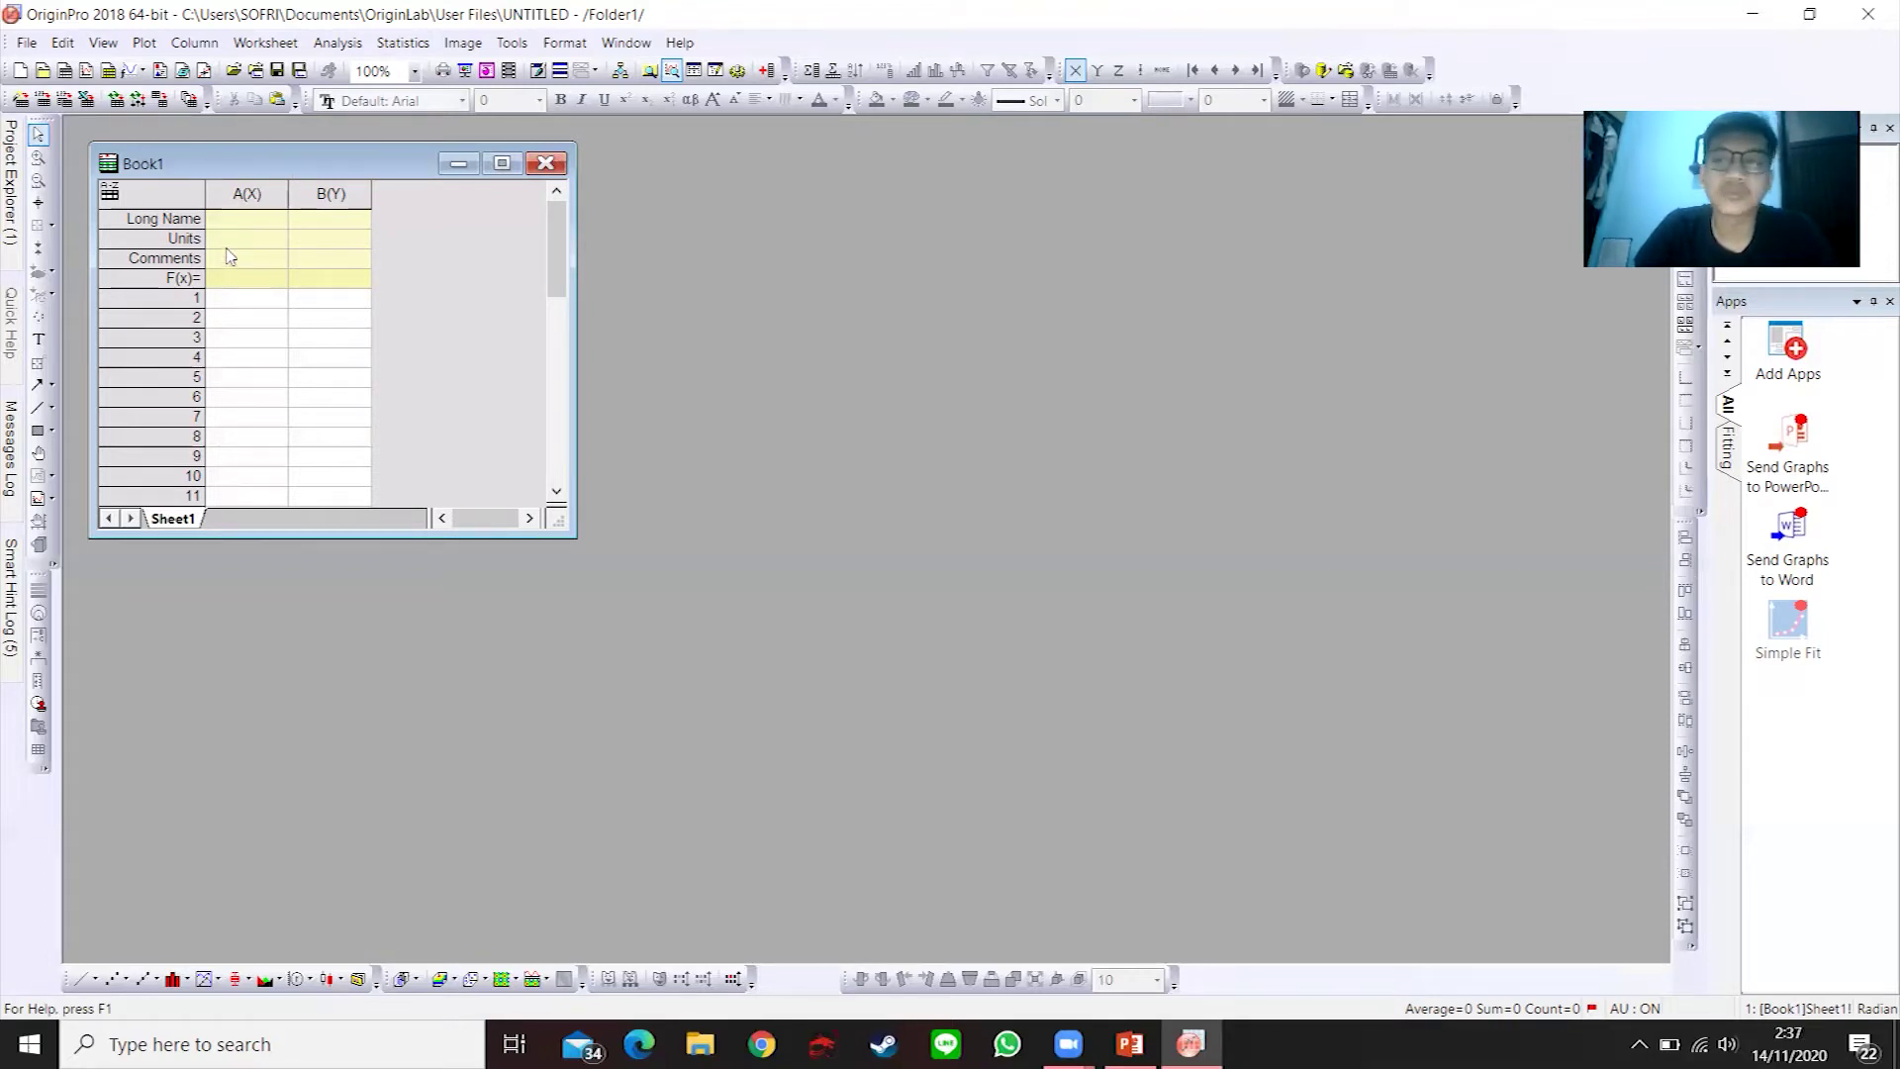
- Open the text file 4-hidroksiasetofenon from the IR folder as Notes (*.txt)
click(27, 43)
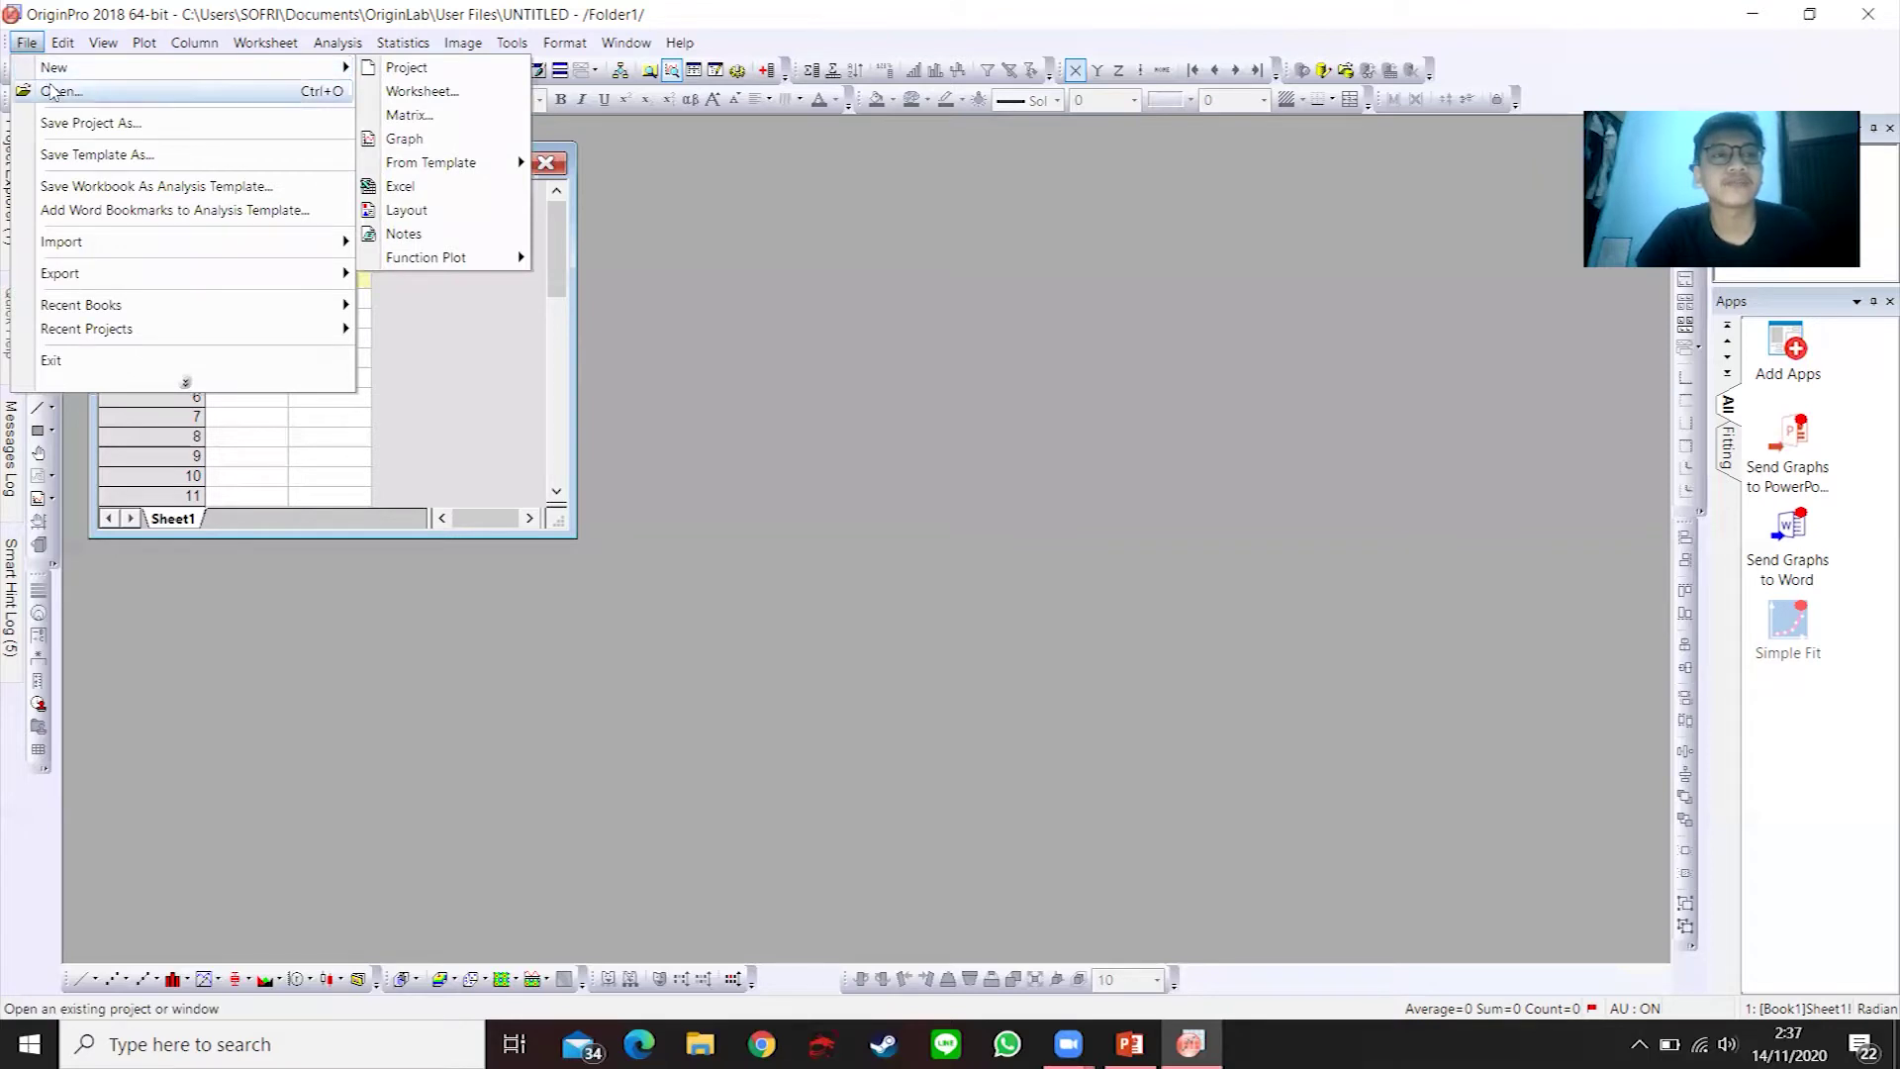
click(54, 92)
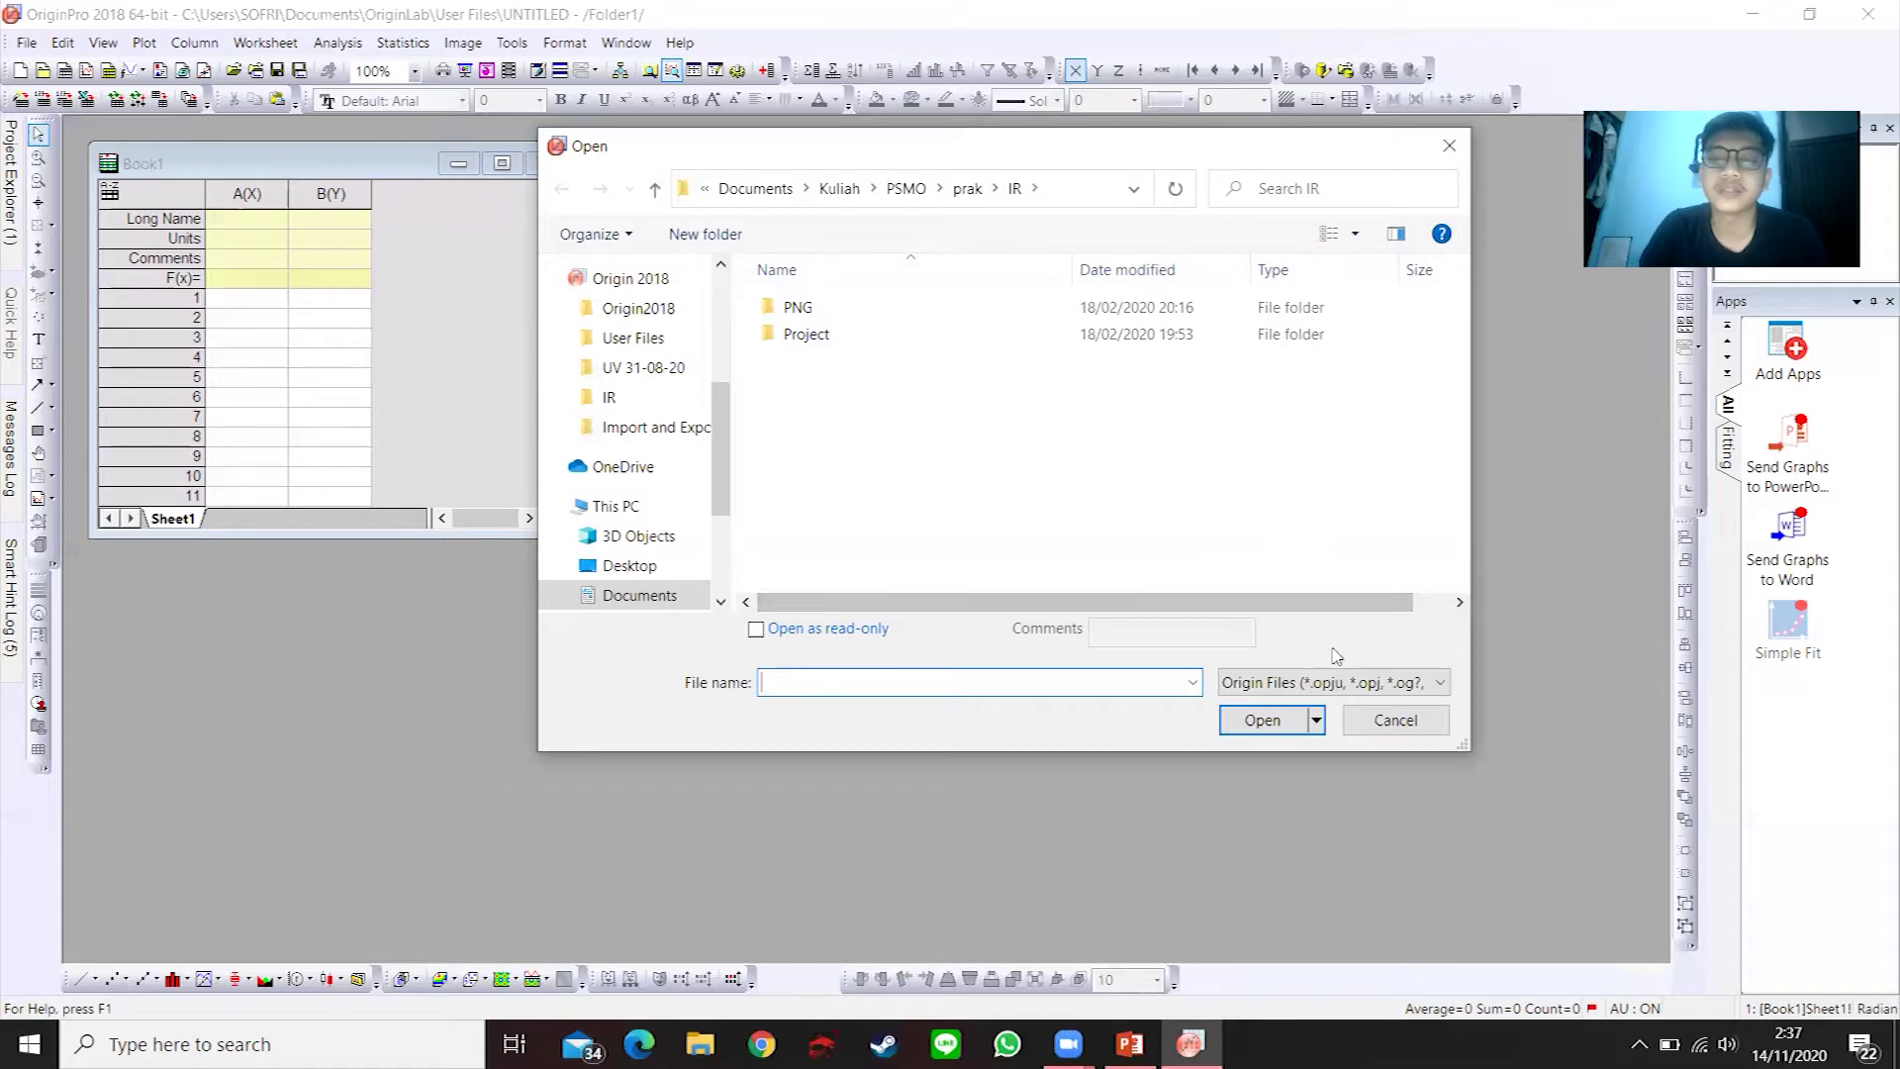
click(1351, 683)
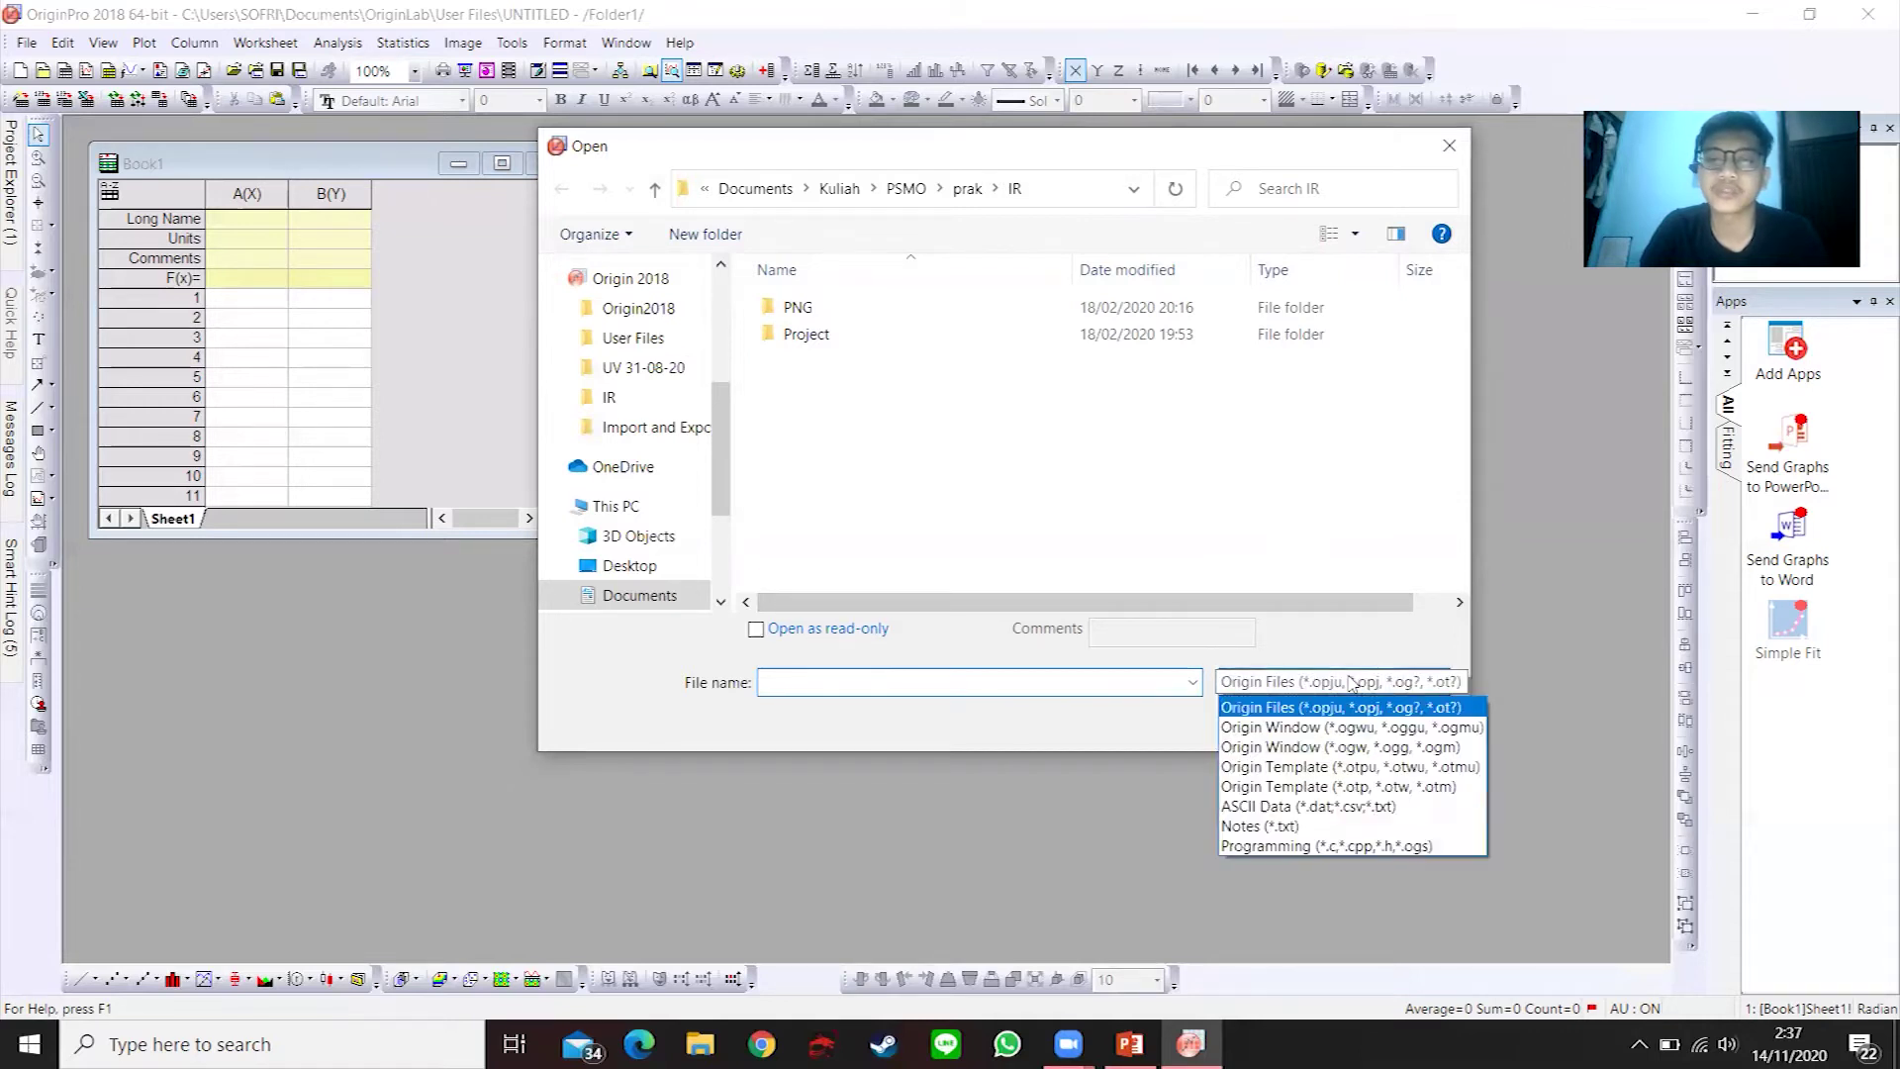
click(1351, 829)
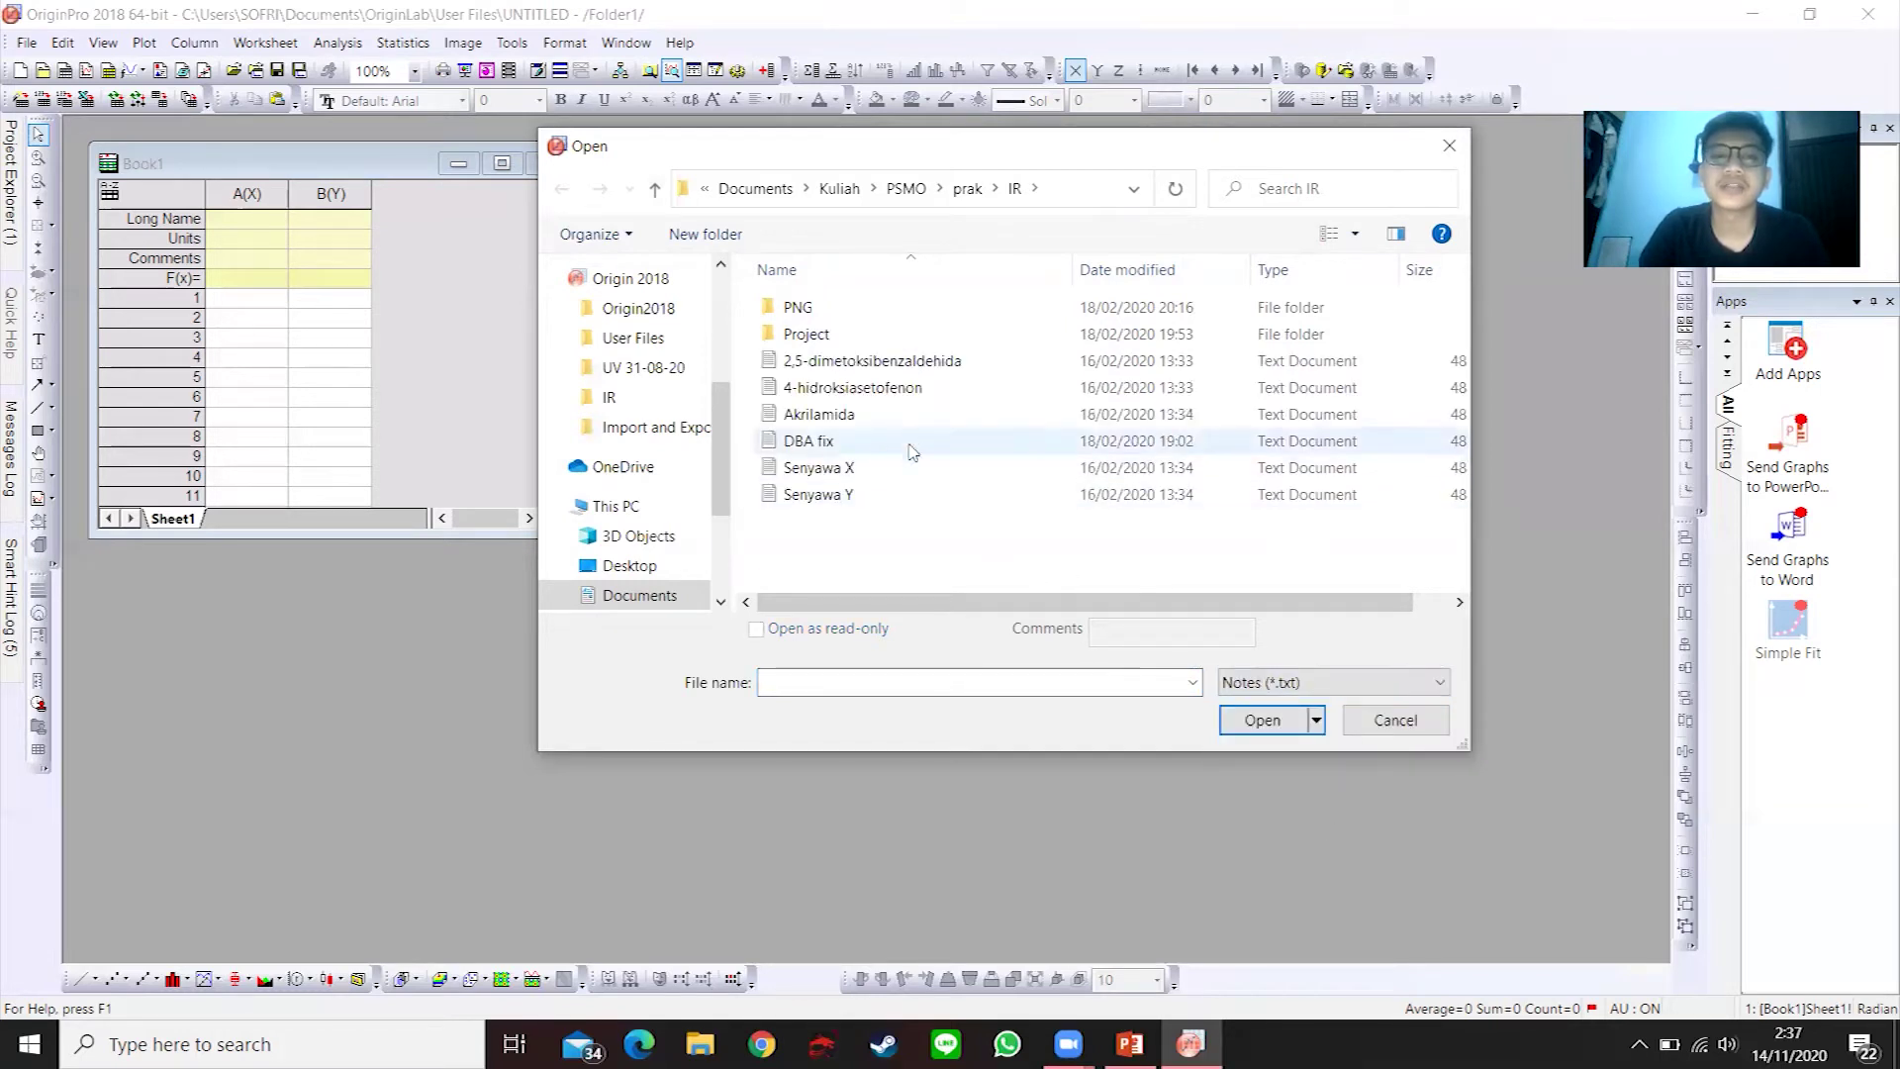
click(888, 398)
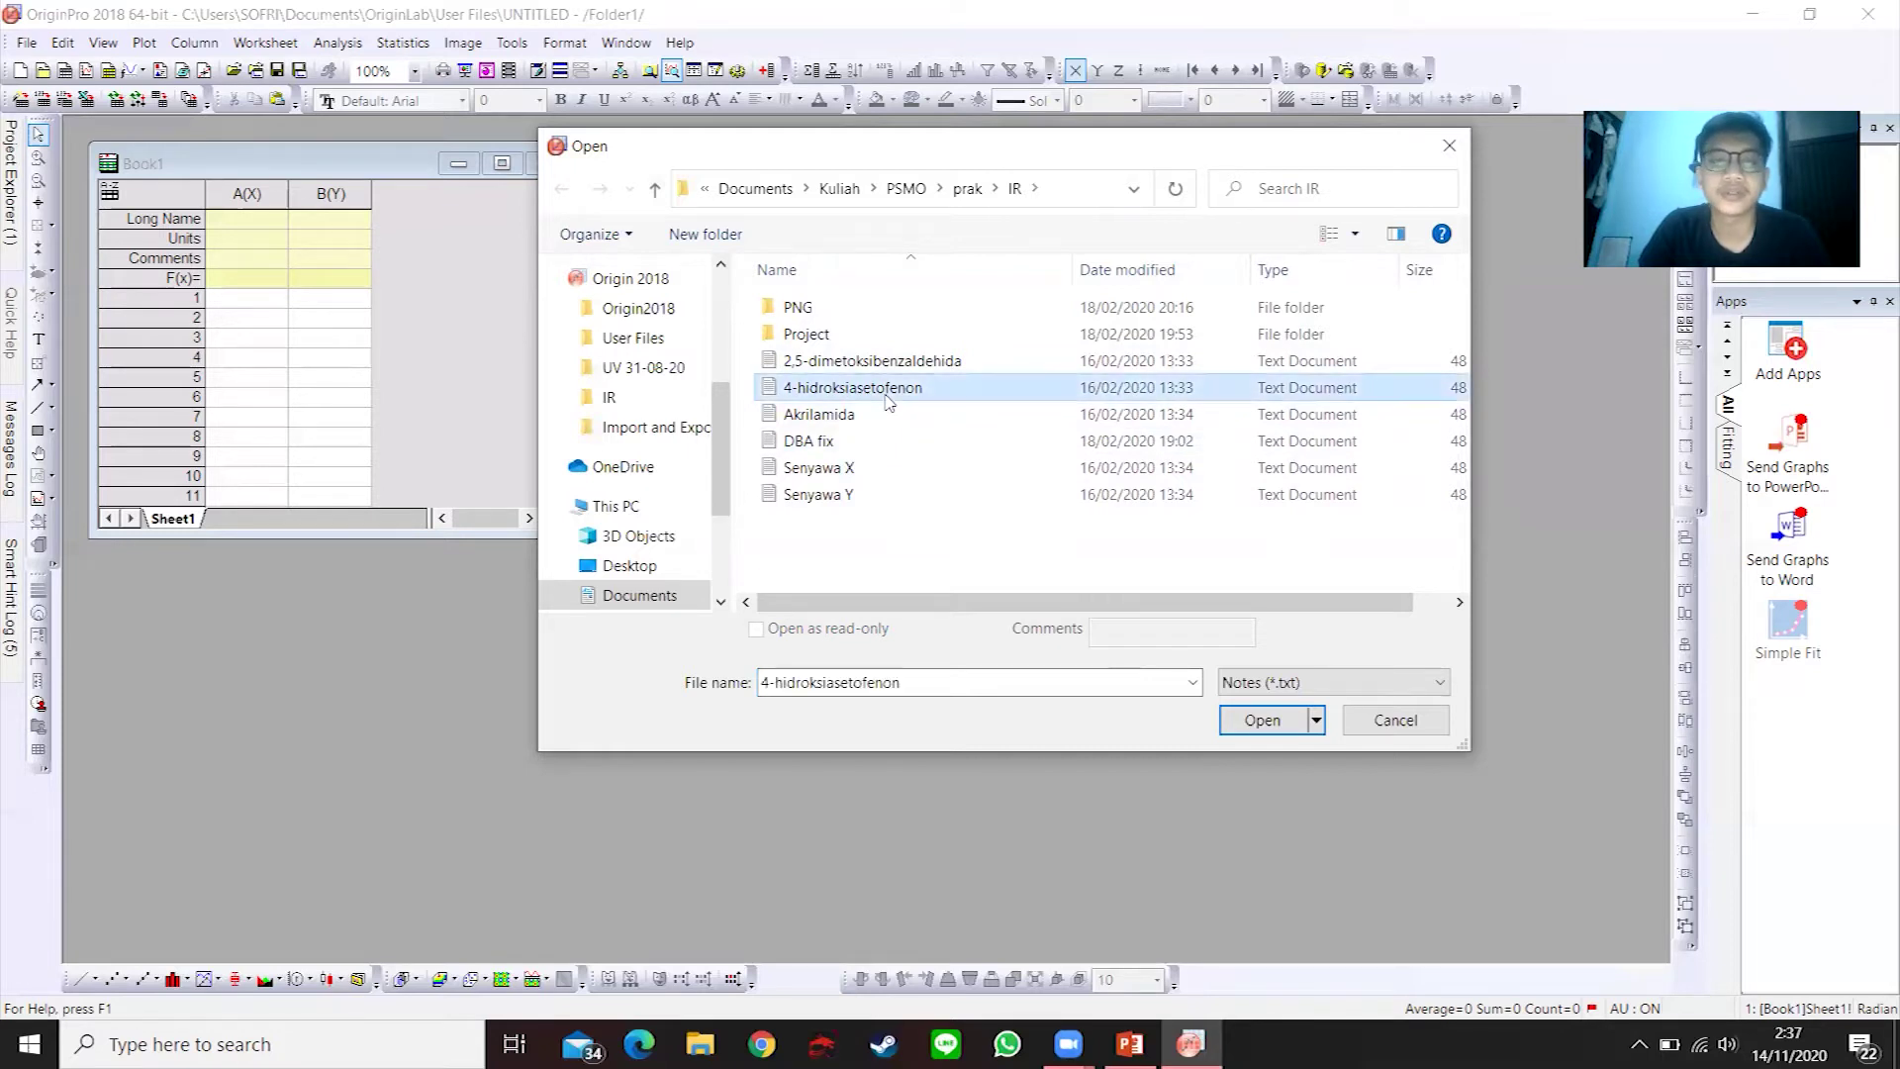
click(1276, 722)
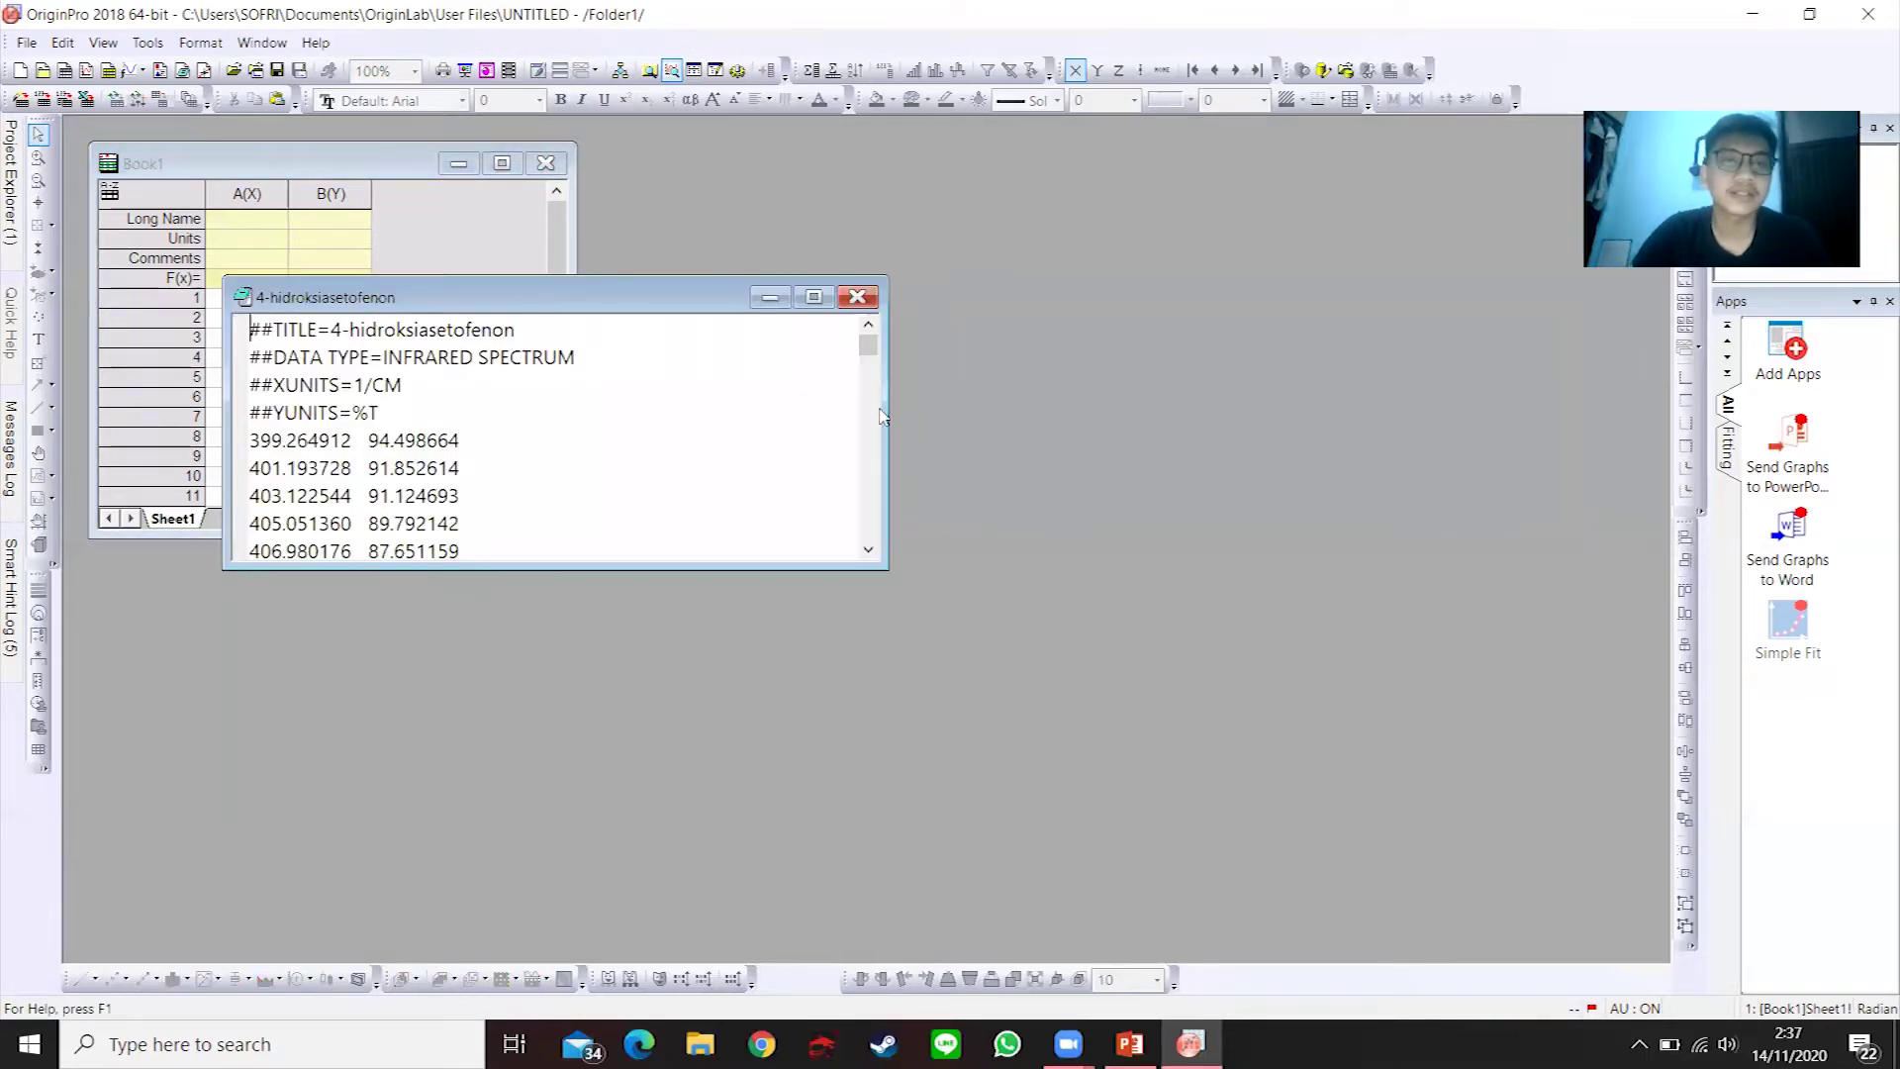
- Copy all the text of the 4-hidroksiasetofenon notes into Book1 starting at column A's Long Name cell, and close the notes window
drag(665, 295, 1089, 202)
click(970, 313)
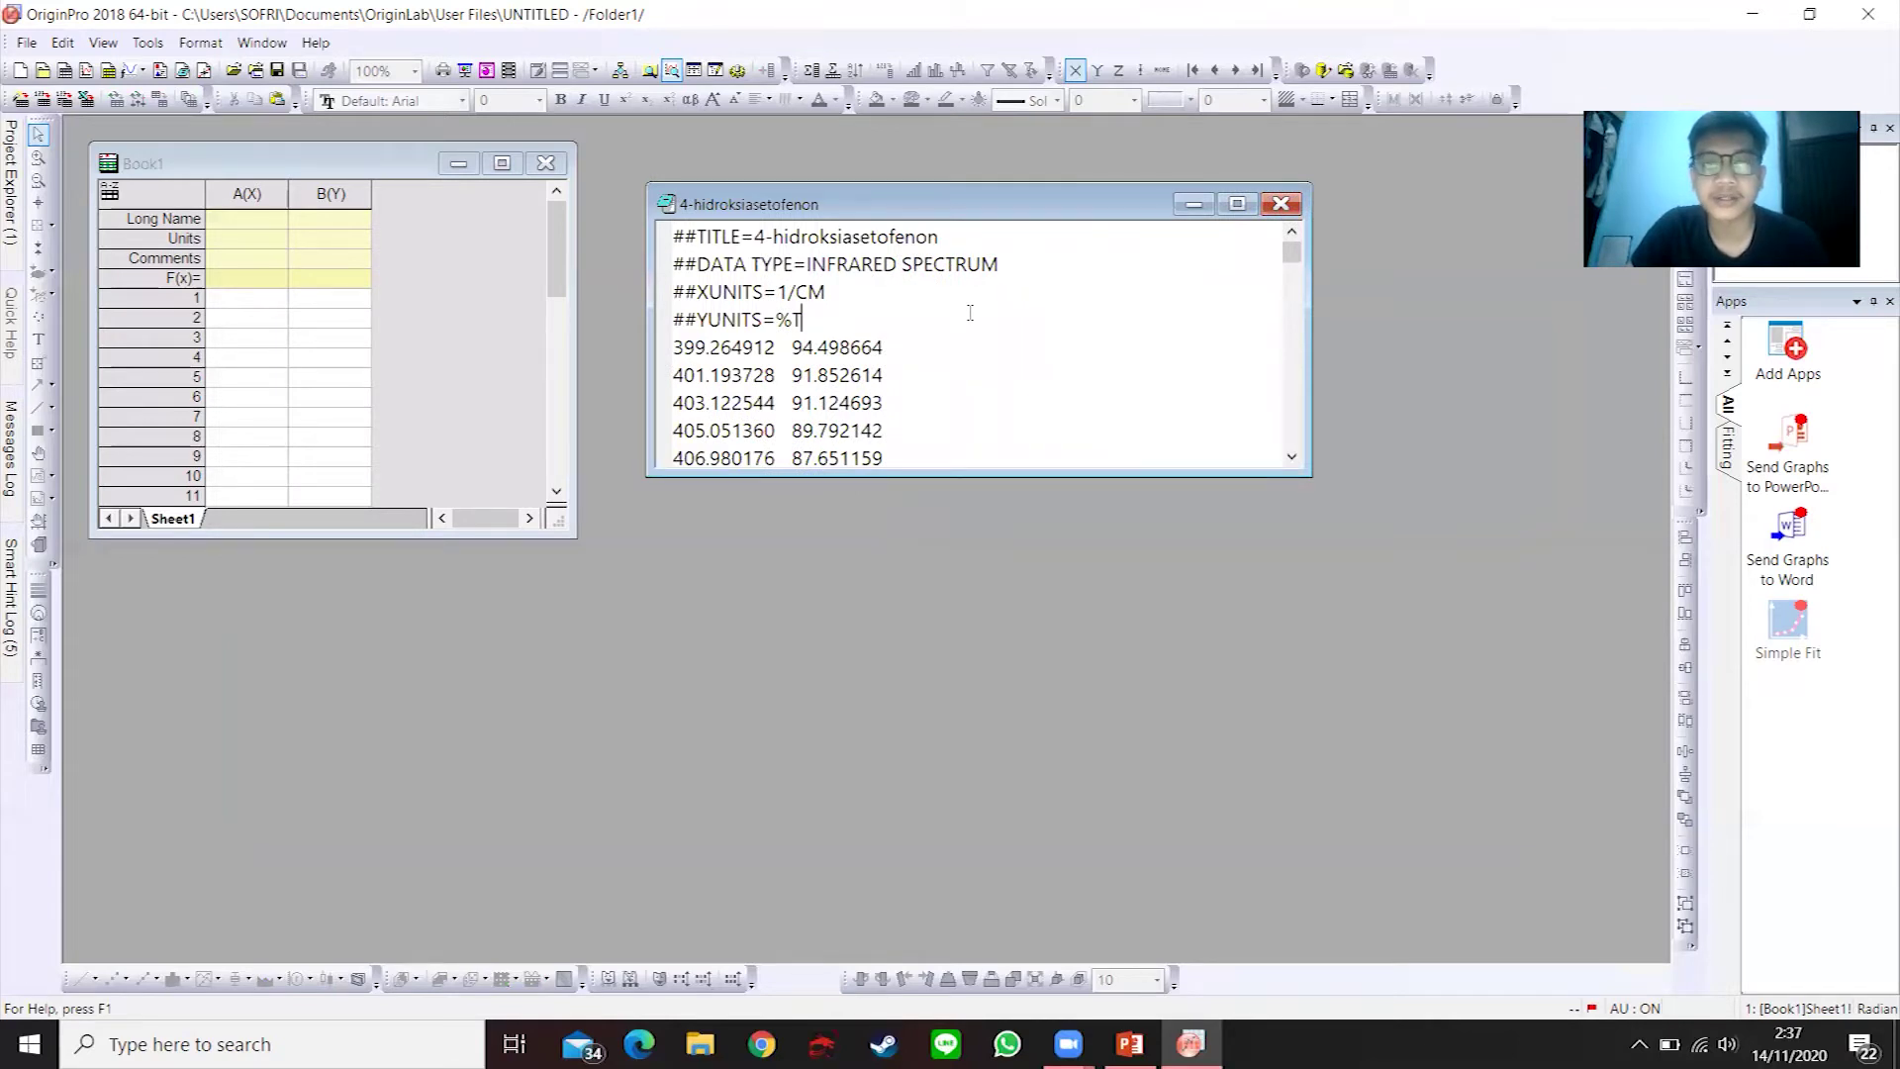
key(ctrl+a)
key(ctrl+c)
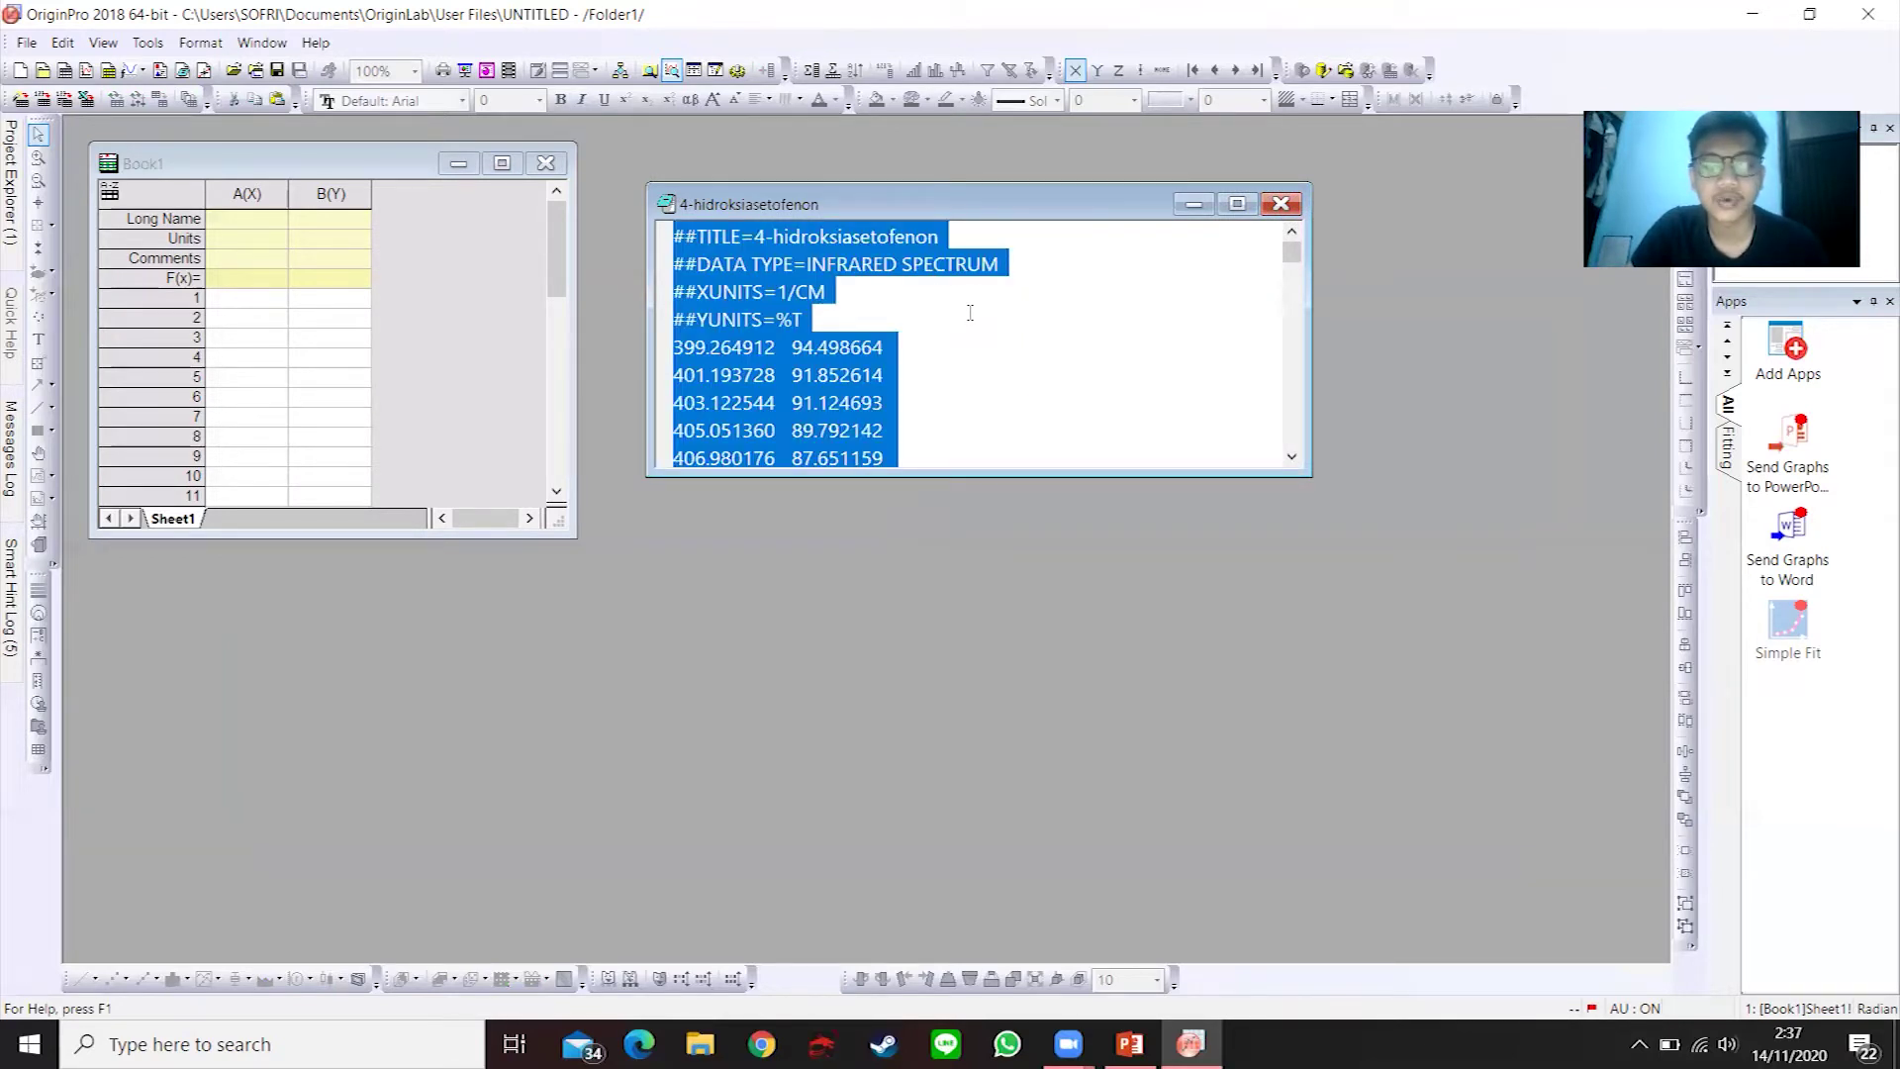
click(278, 231)
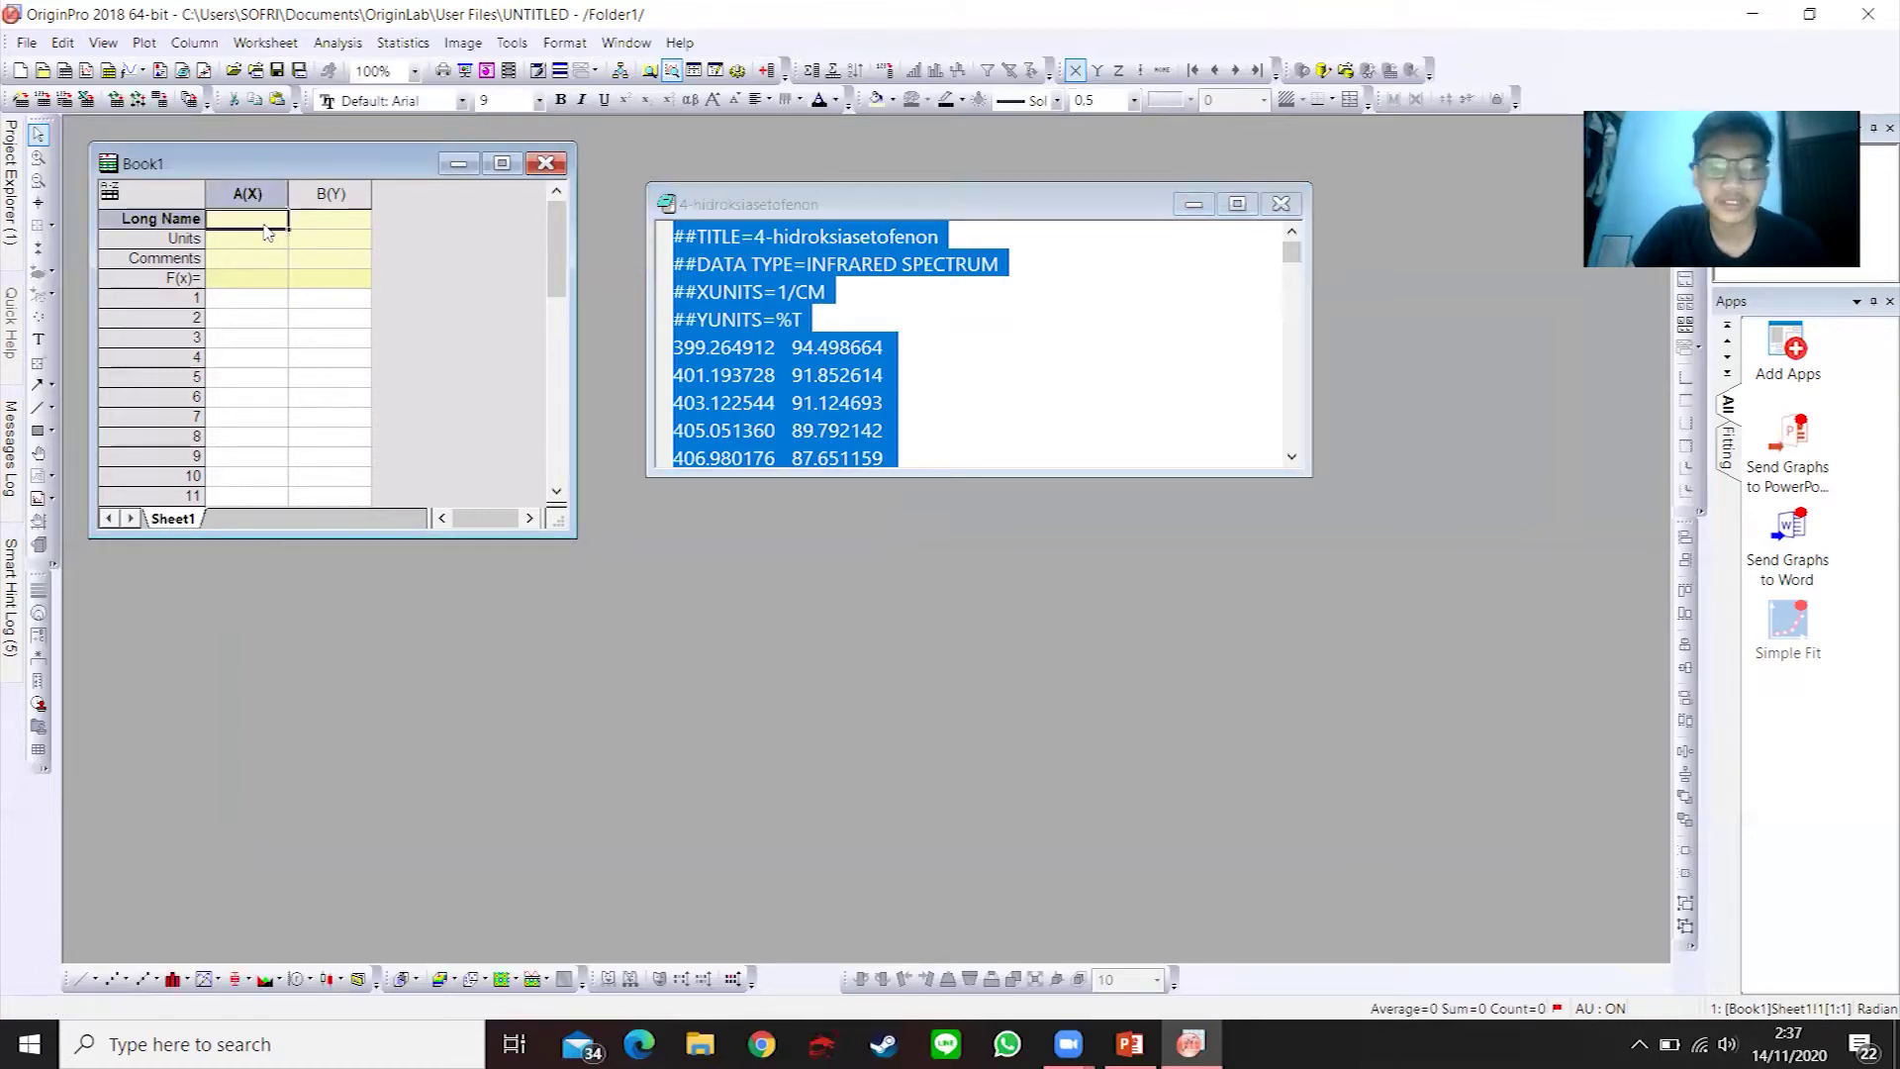
key(ctrl+v)
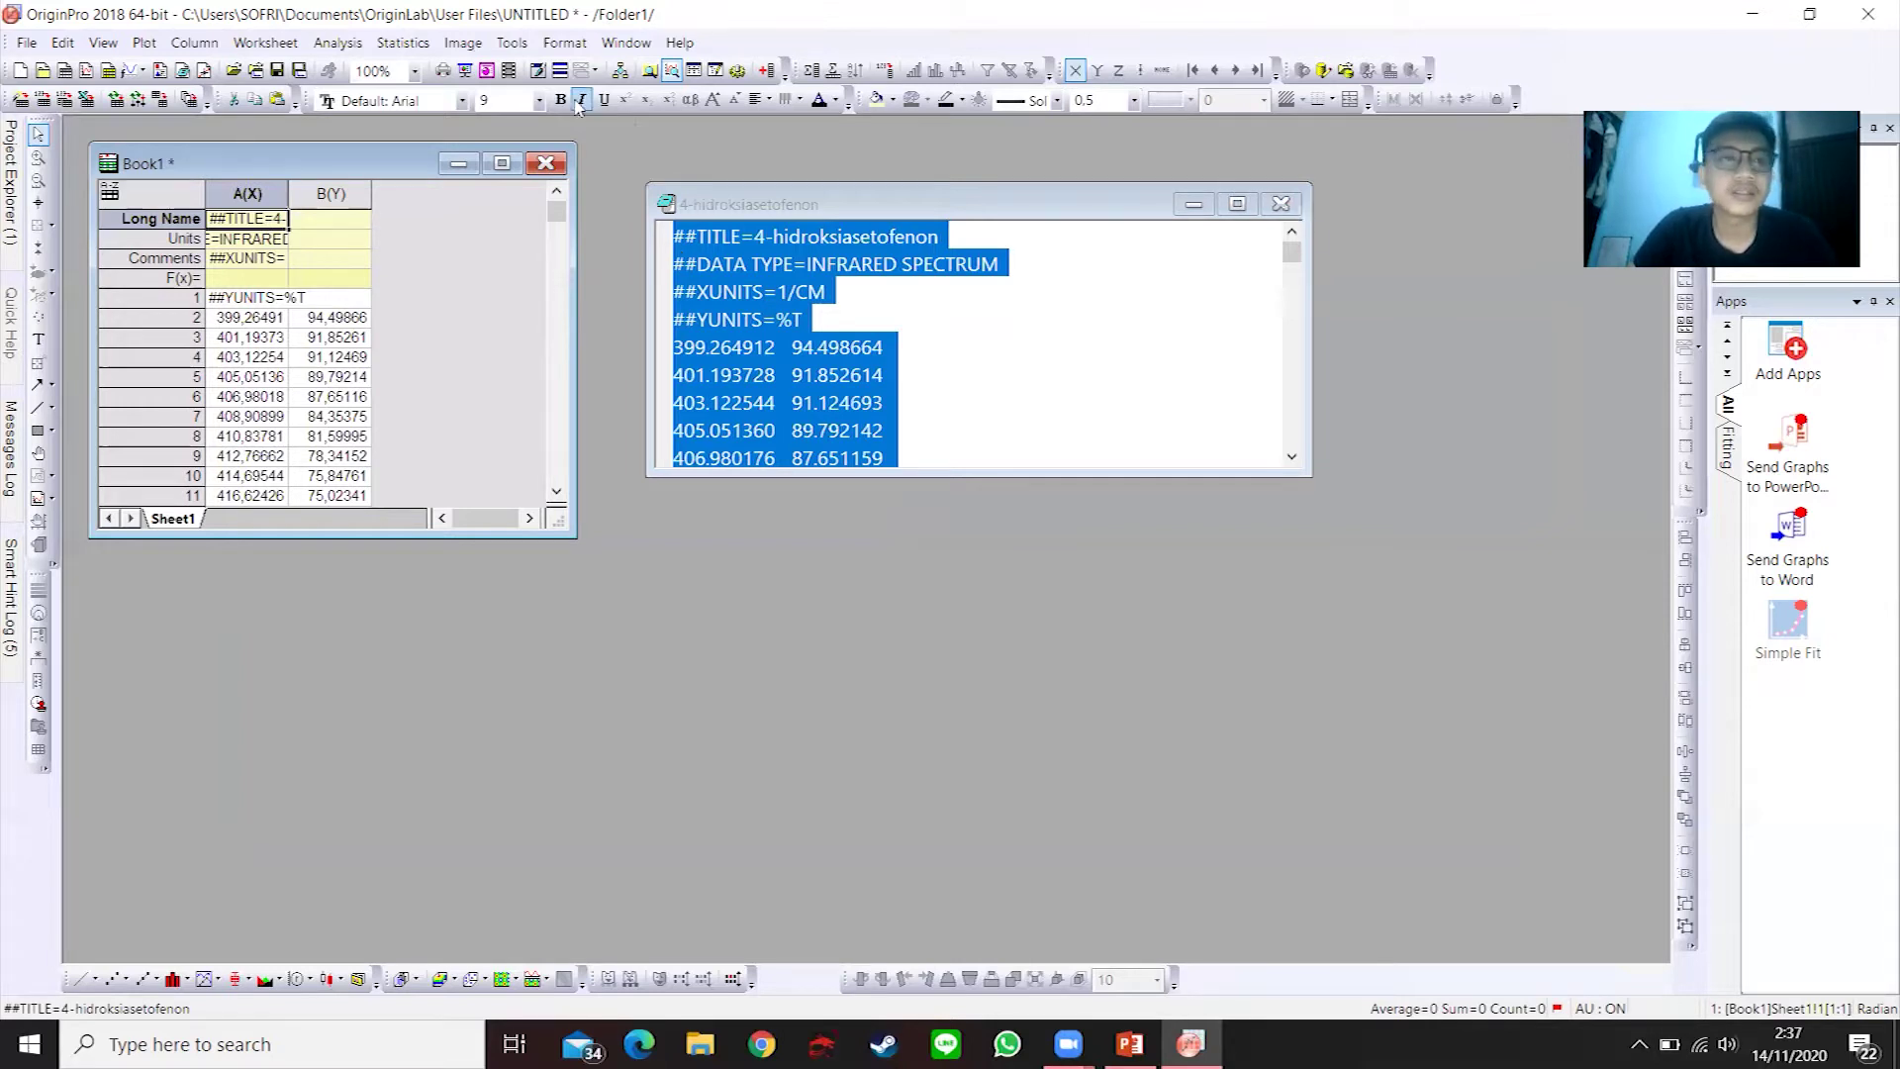
click(1280, 205)
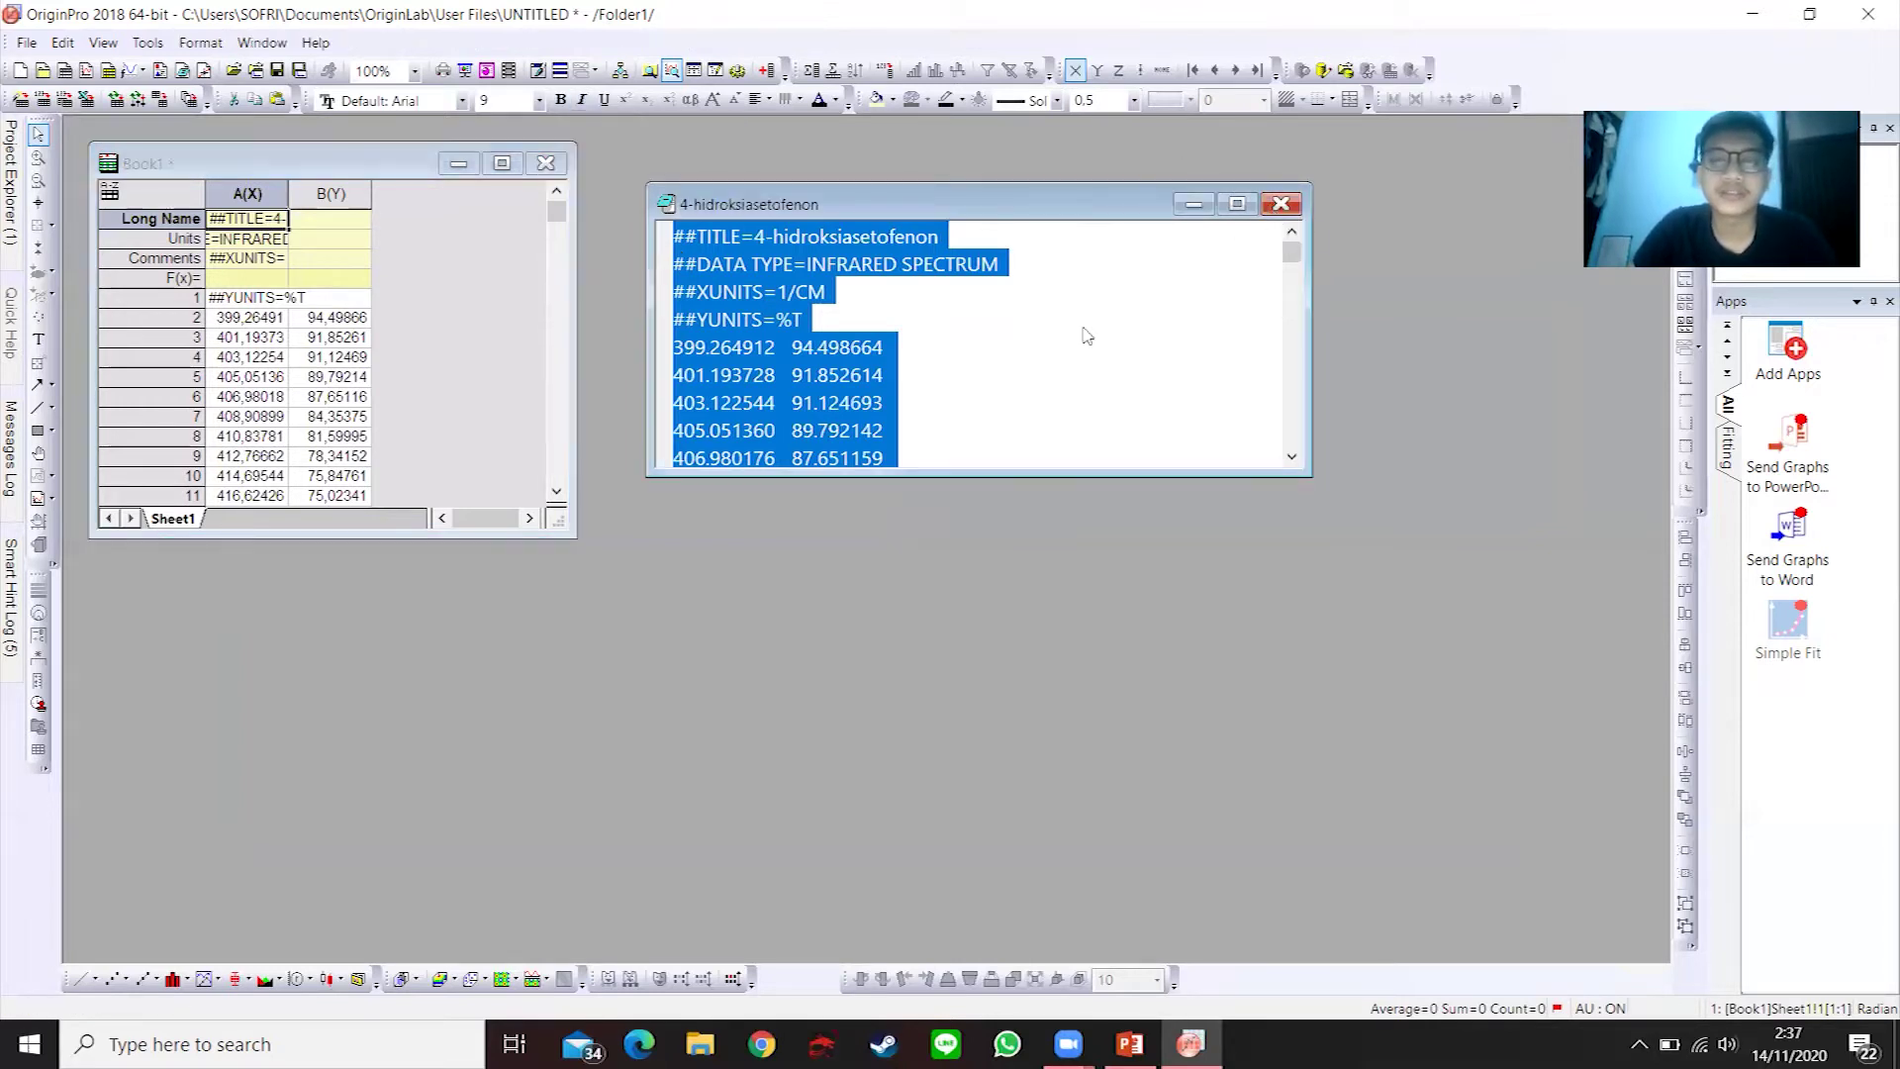
click(831, 580)
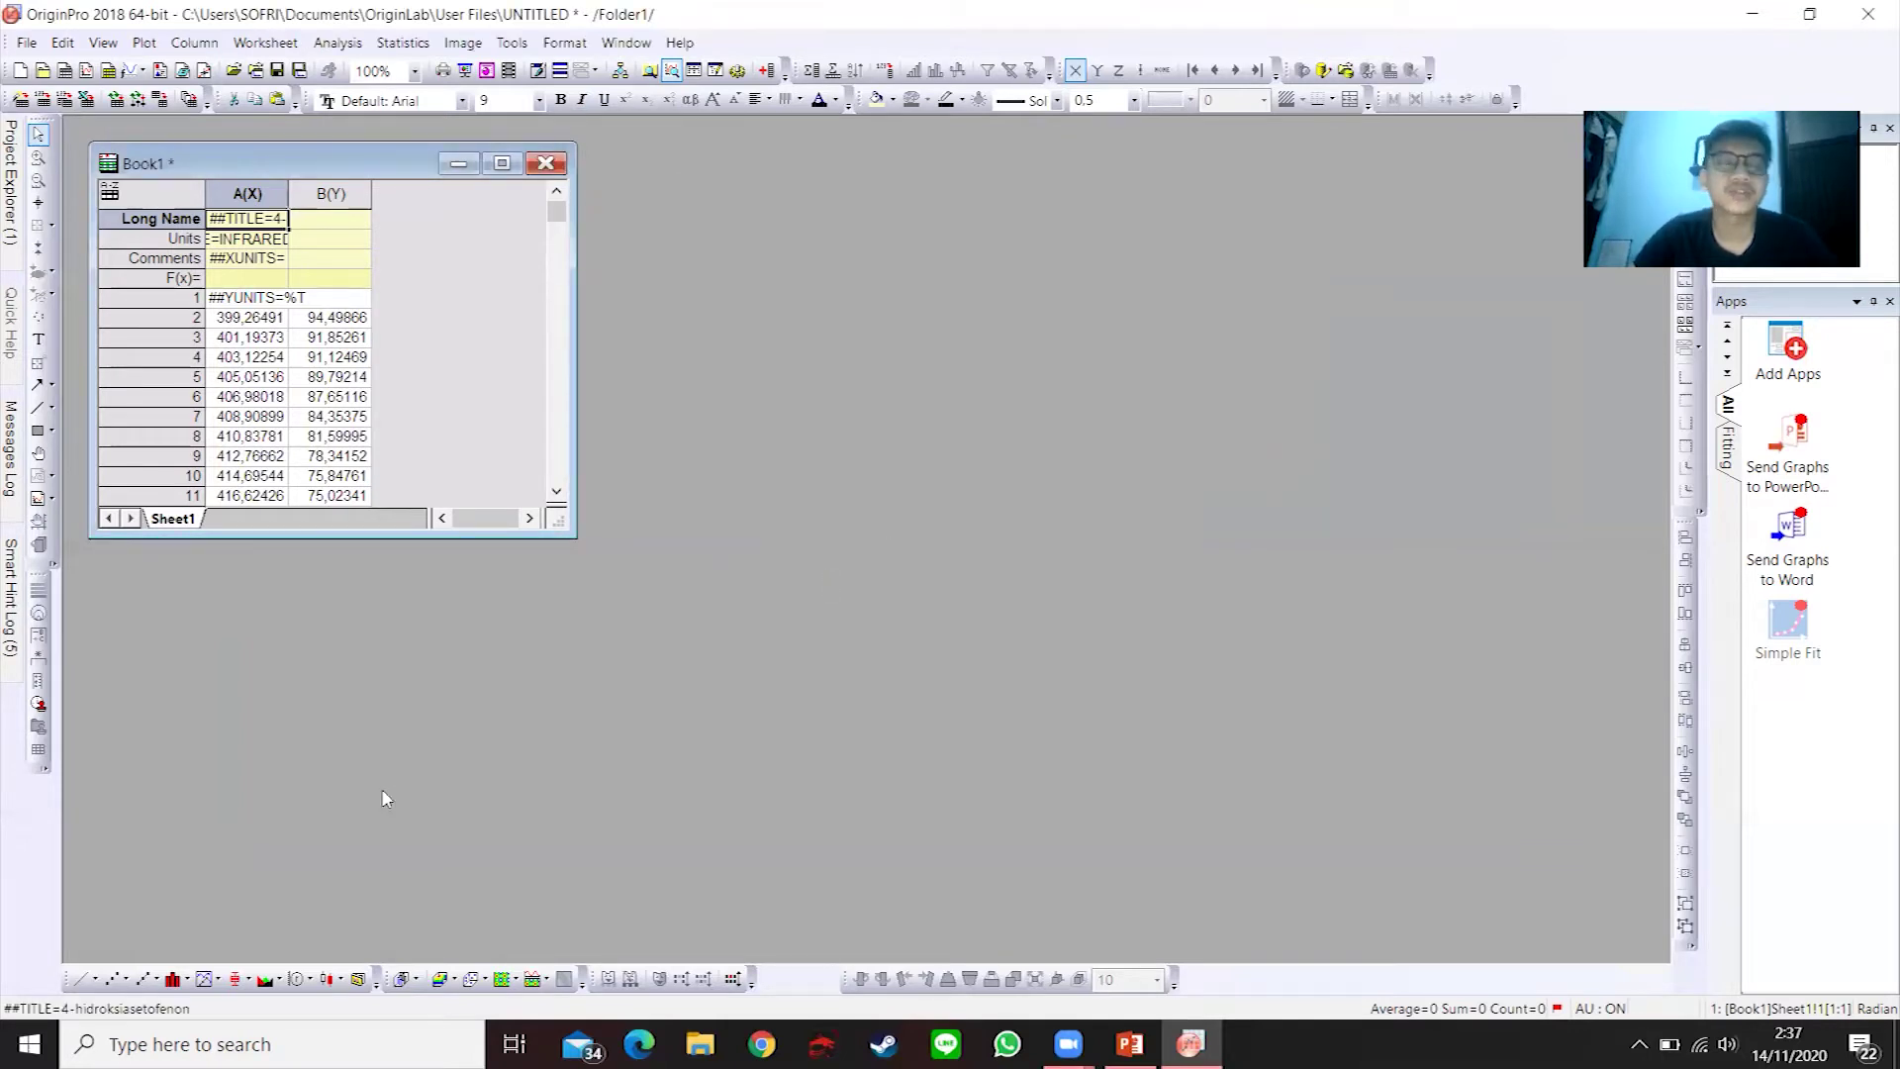
- Plot the whole Book1 worksheet, columns A(X) and B(Y), as a line graph
click(334, 426)
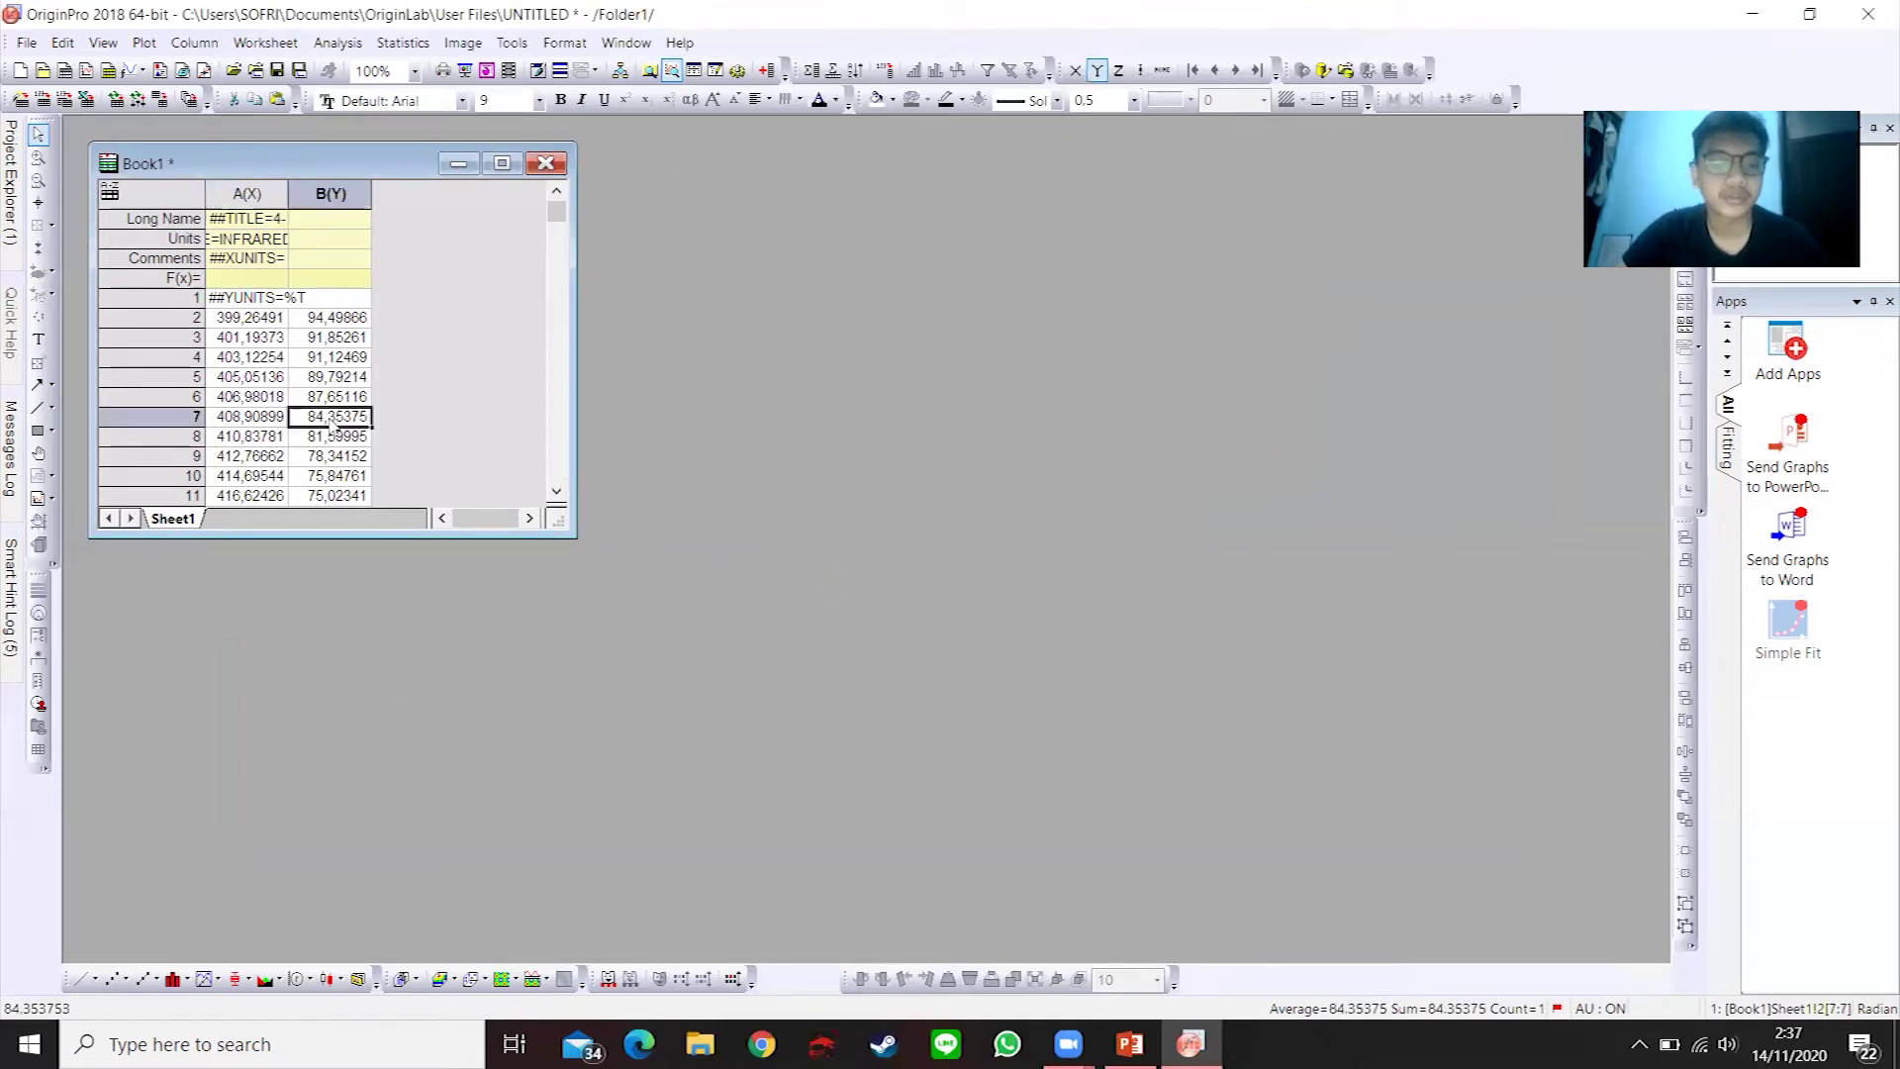
key(ctrl+a)
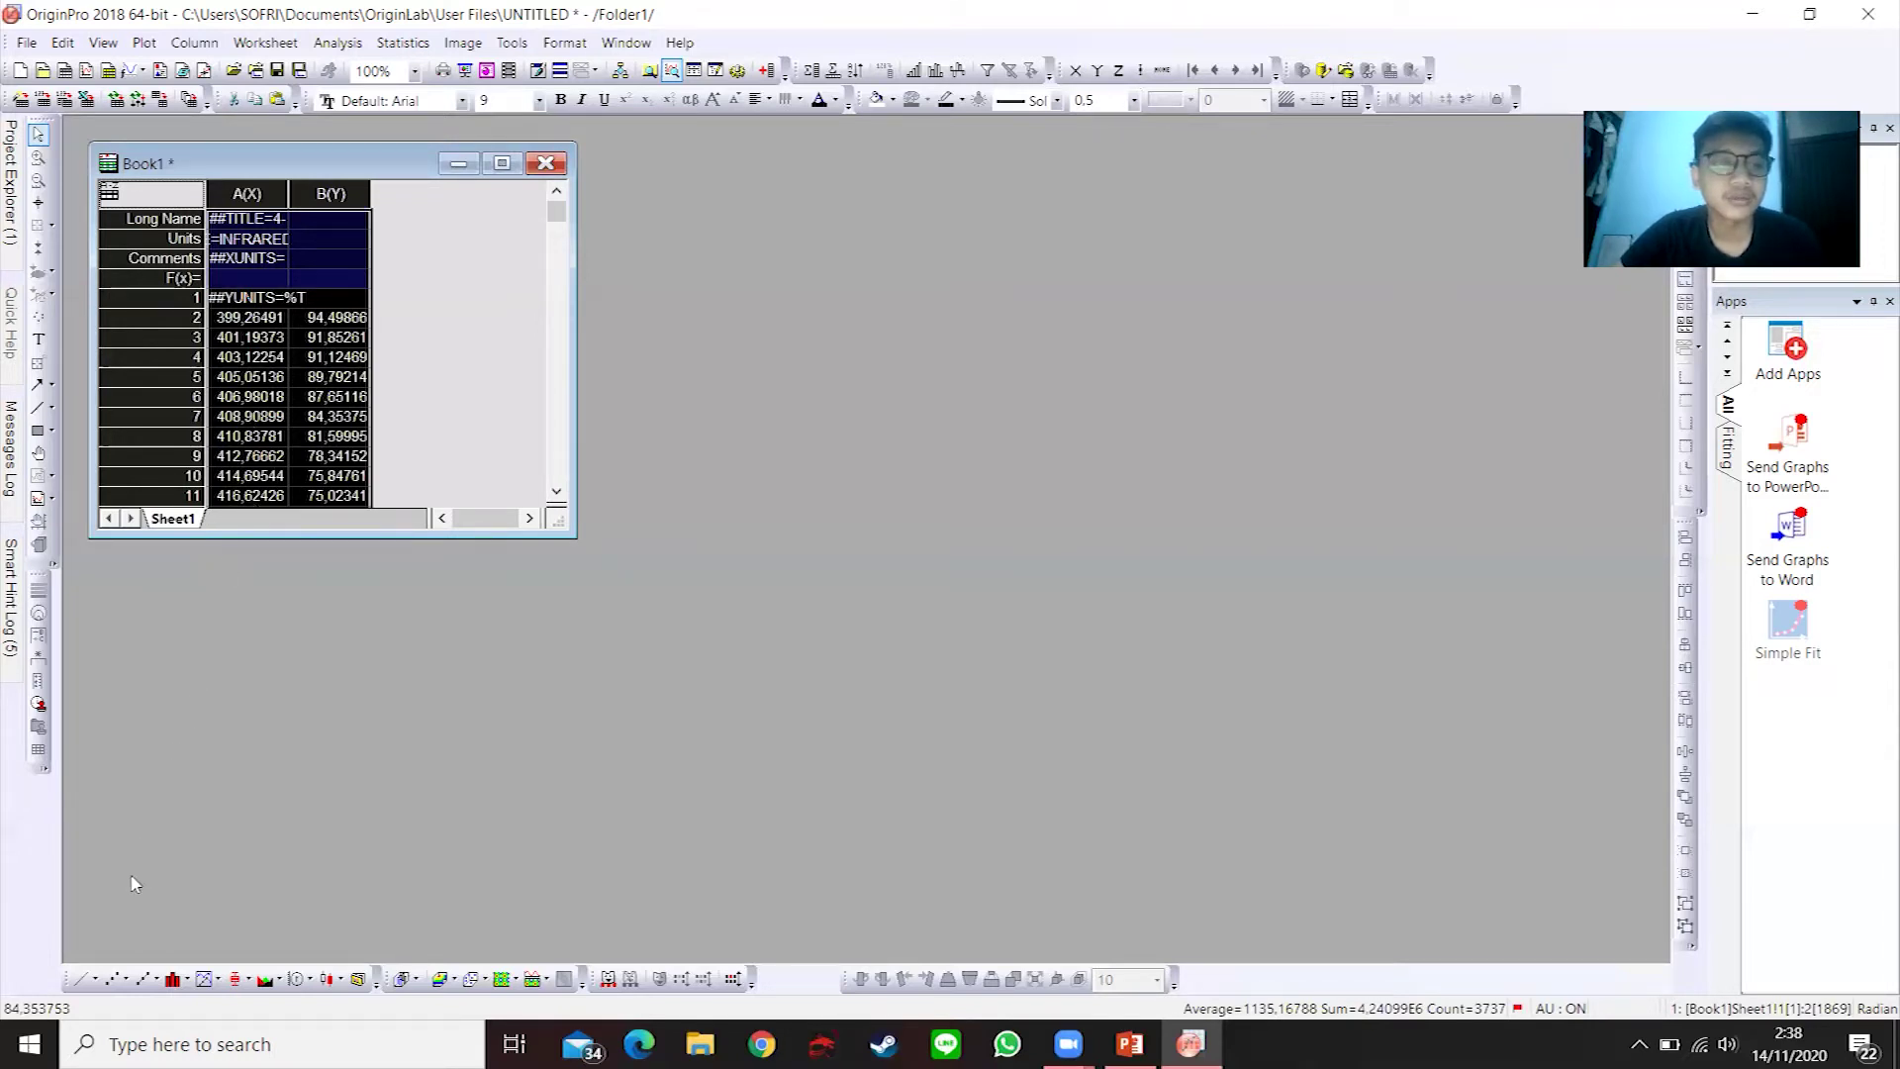
click(77, 985)
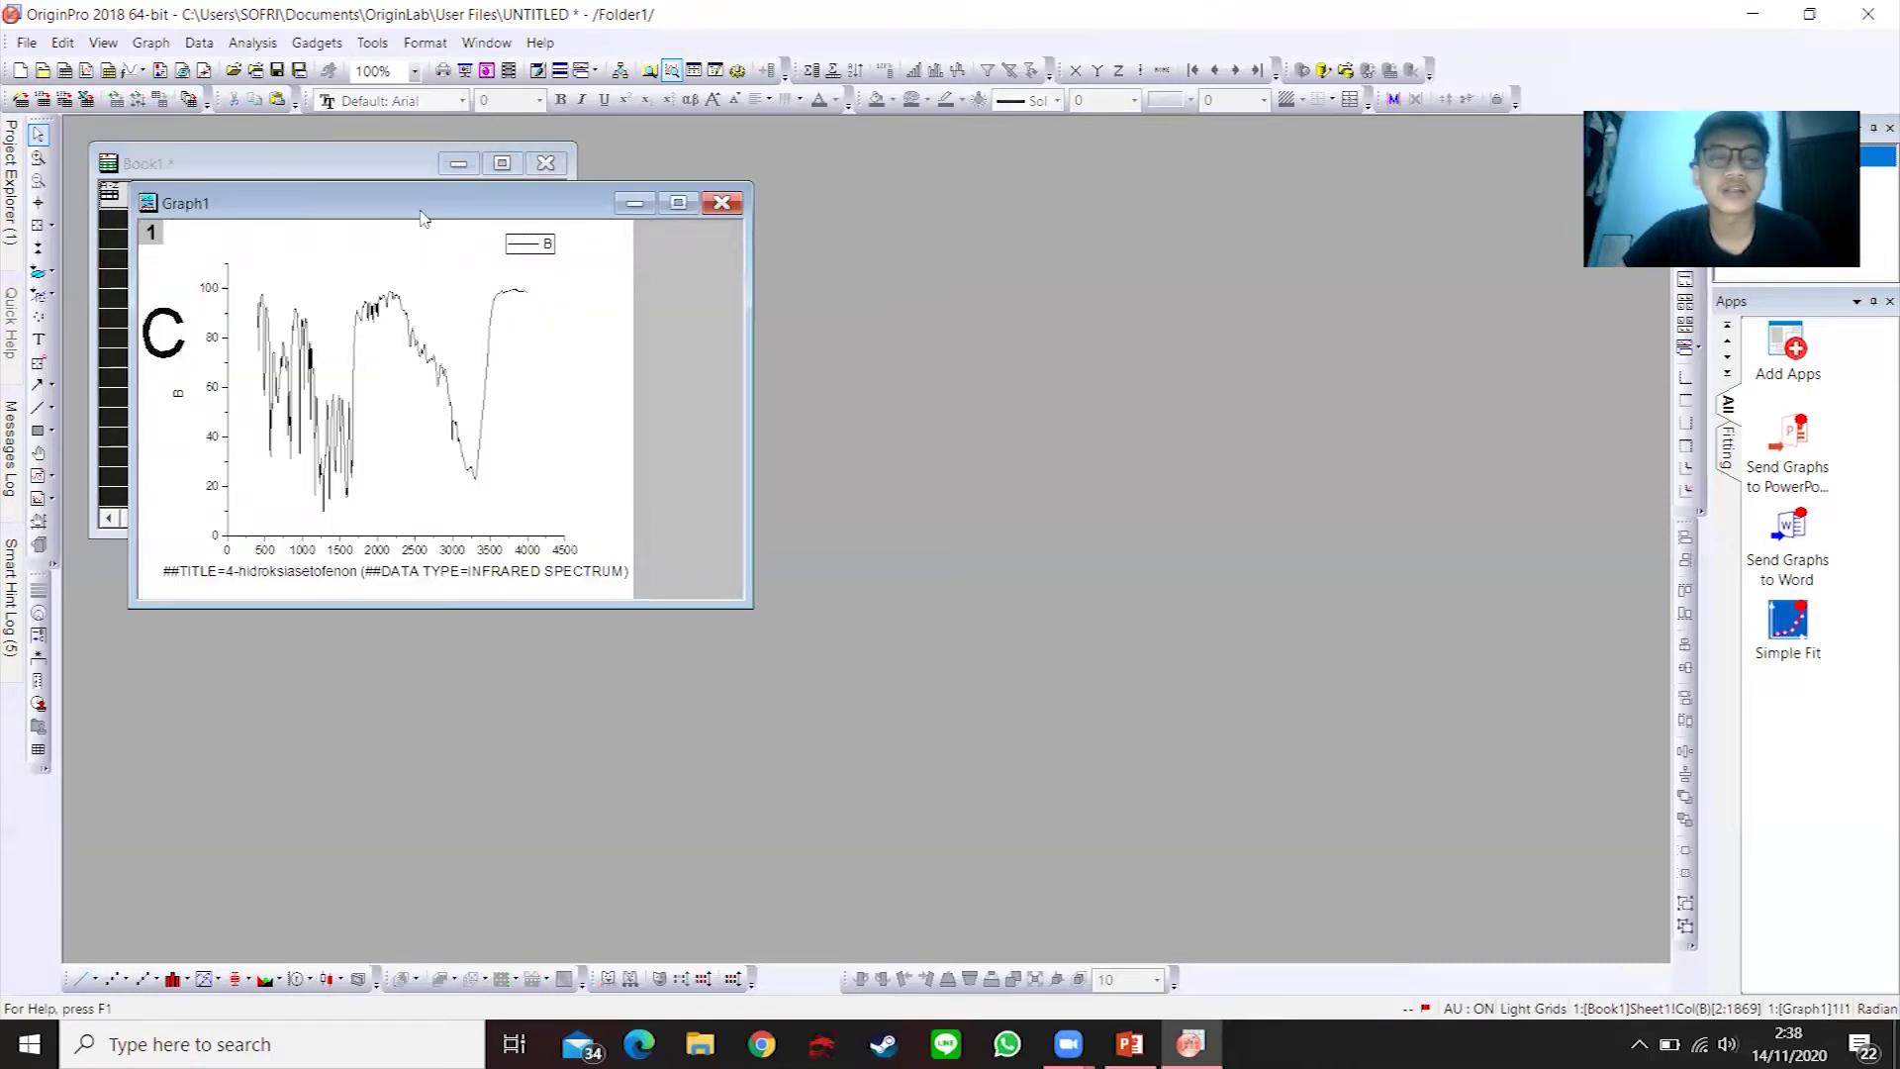
- Place the graph window beside the worksheet and enlarge it to fill most of the free workspace
drag(445, 216, 963, 220)
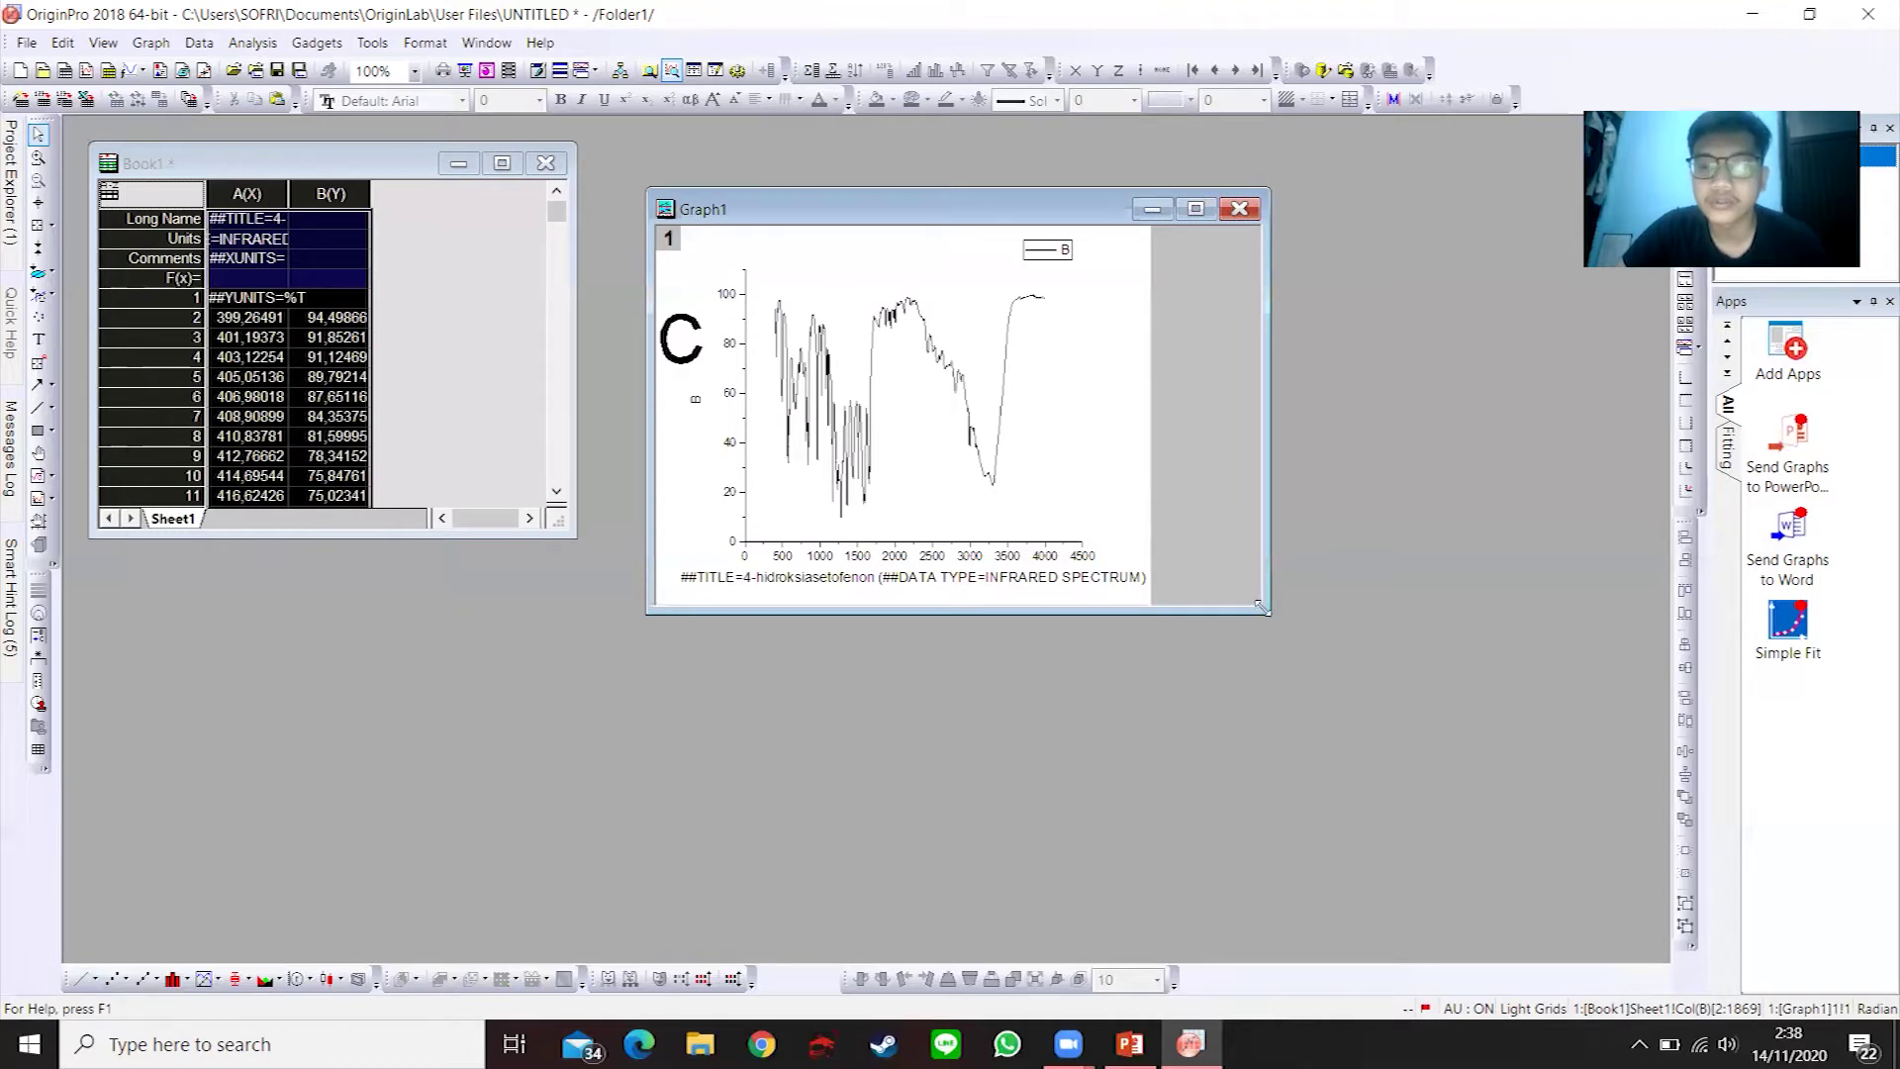
drag(1261, 606, 1613, 918)
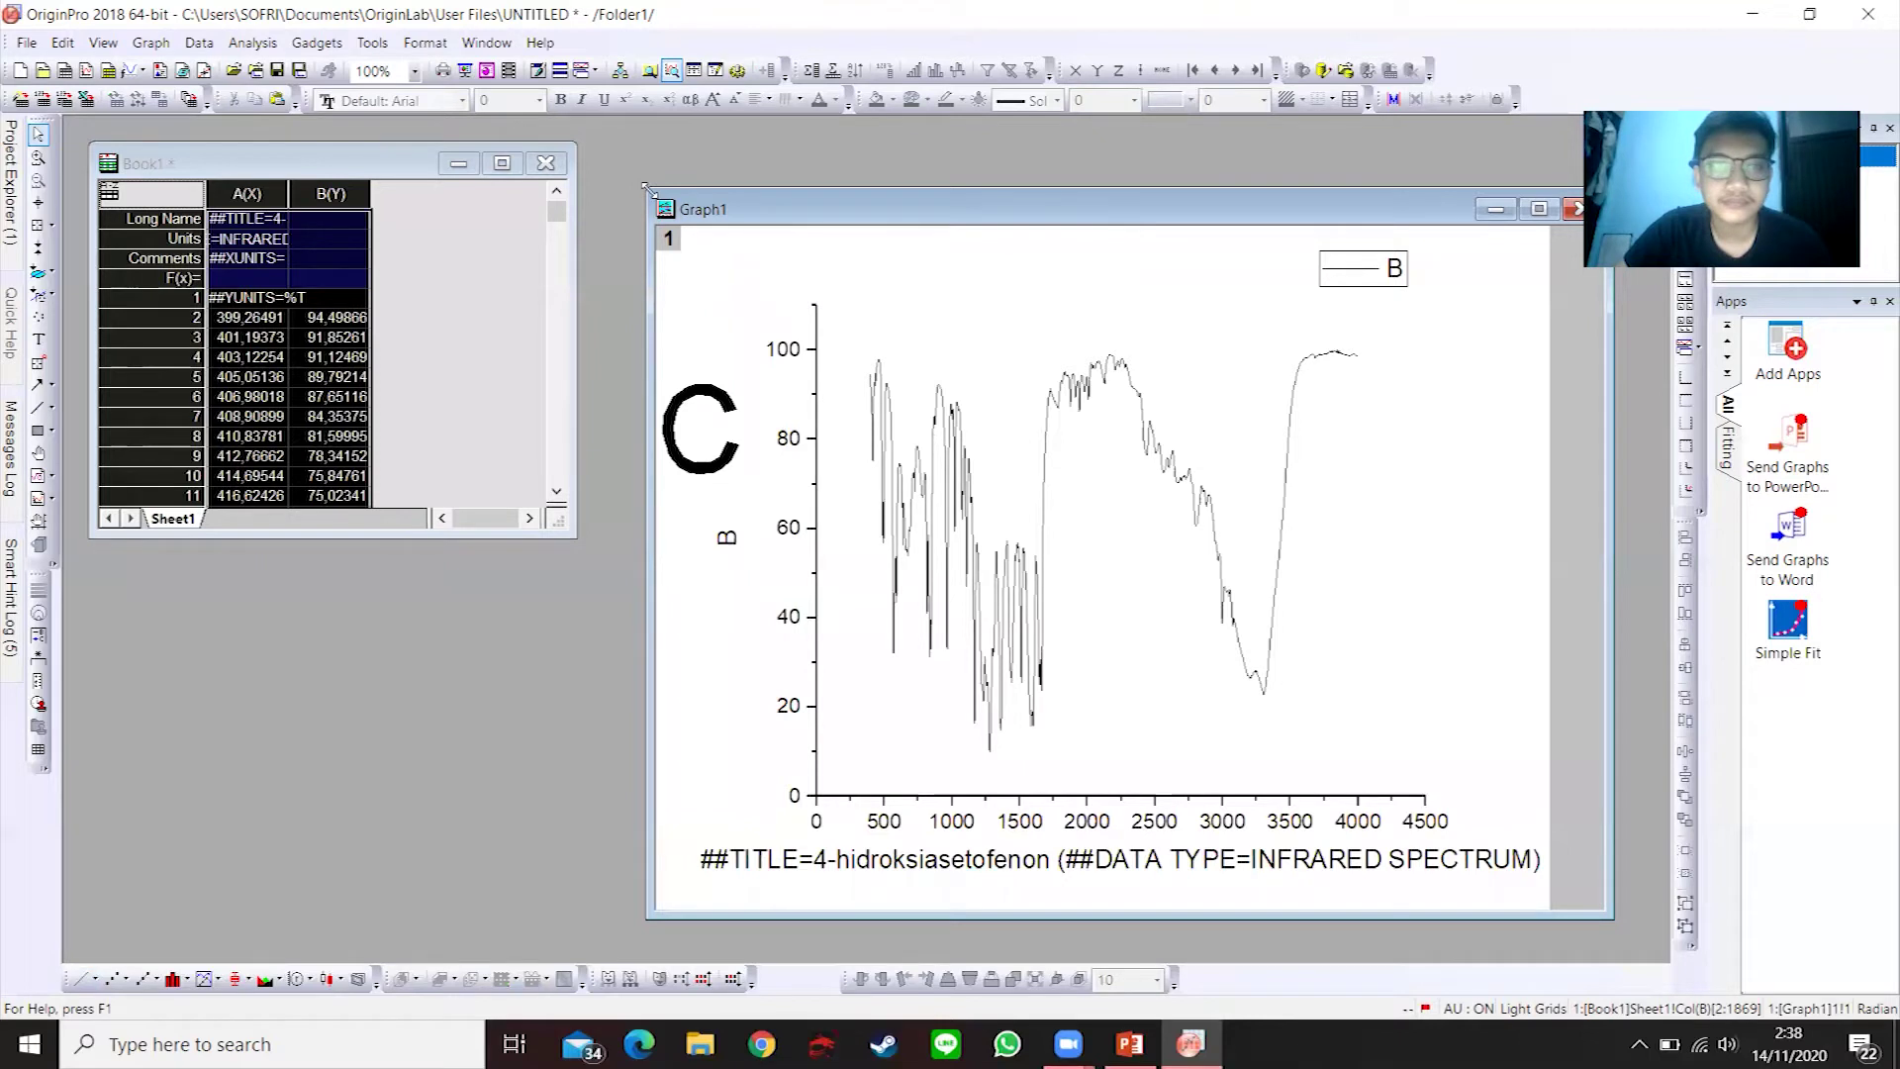
drag(645, 186, 606, 141)
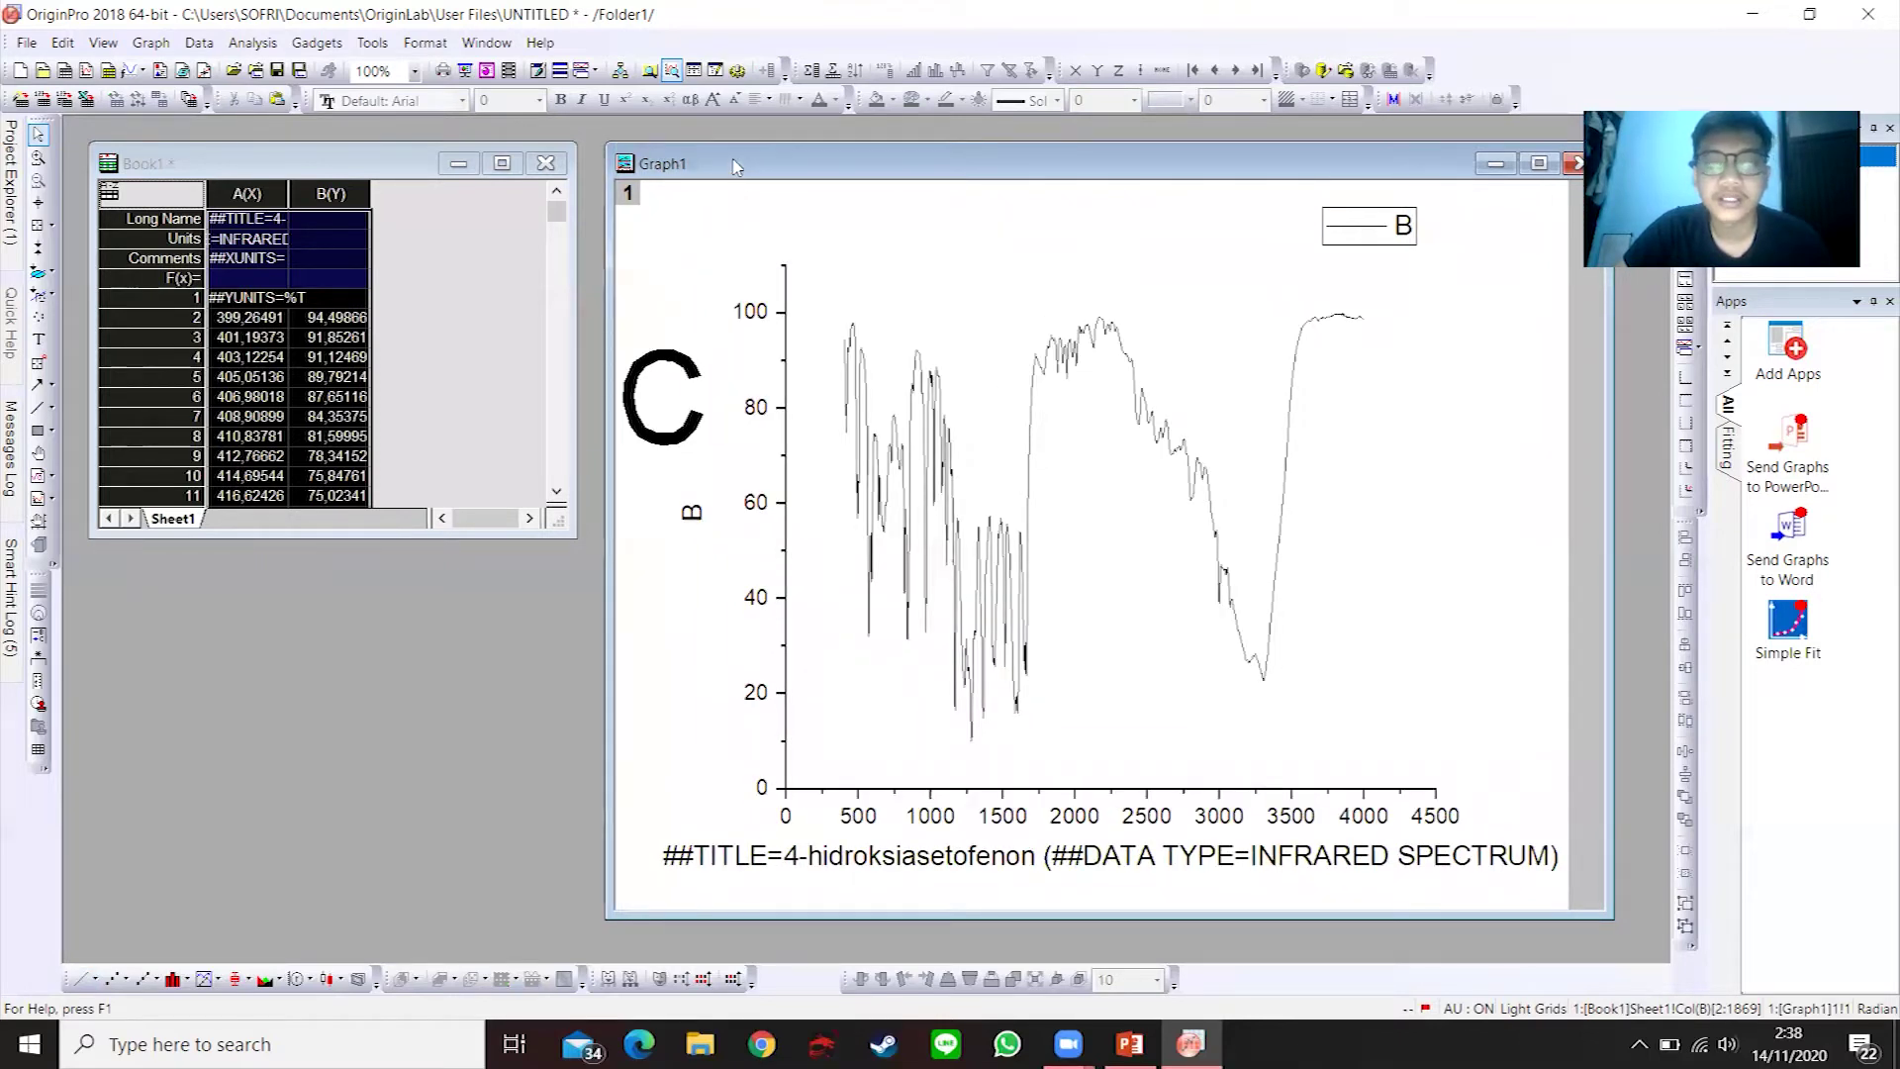
drag(734, 165, 731, 147)
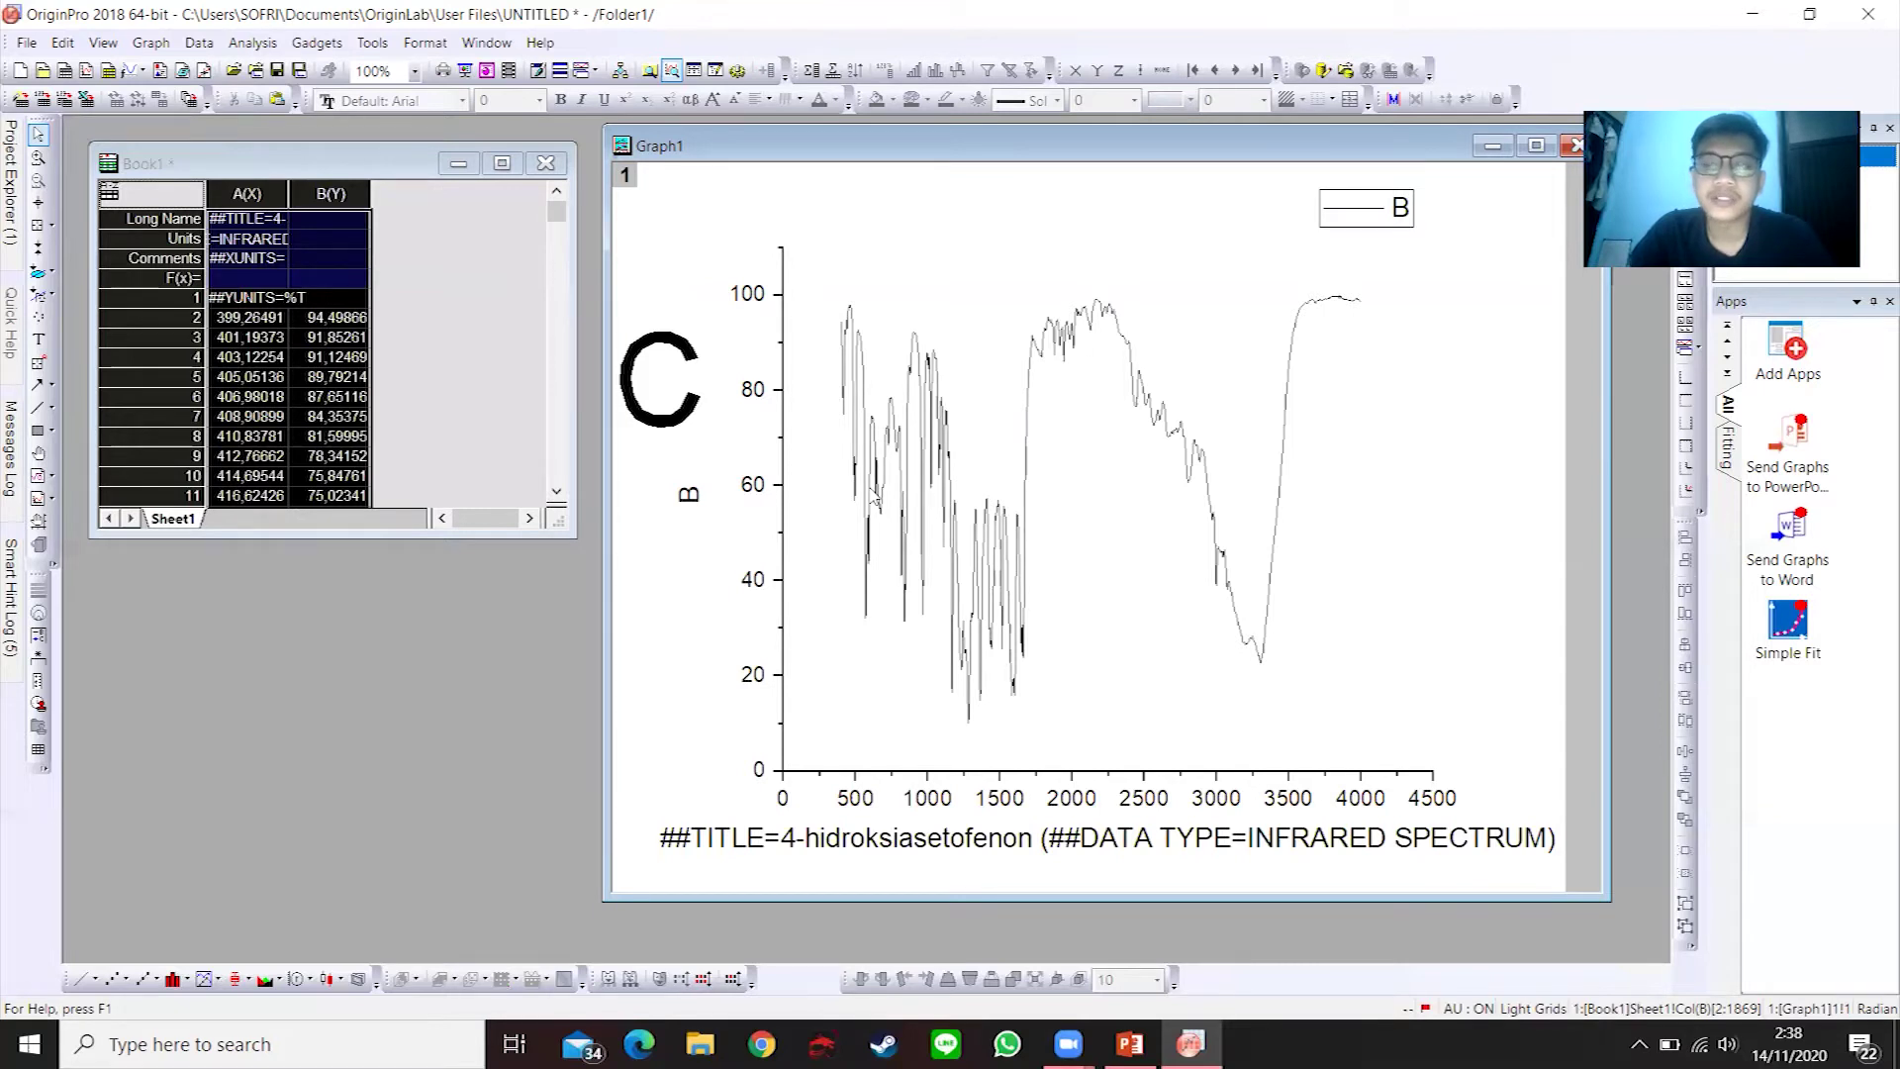
- Delete the automatic x-axis title below the spectrum
click(1026, 840)
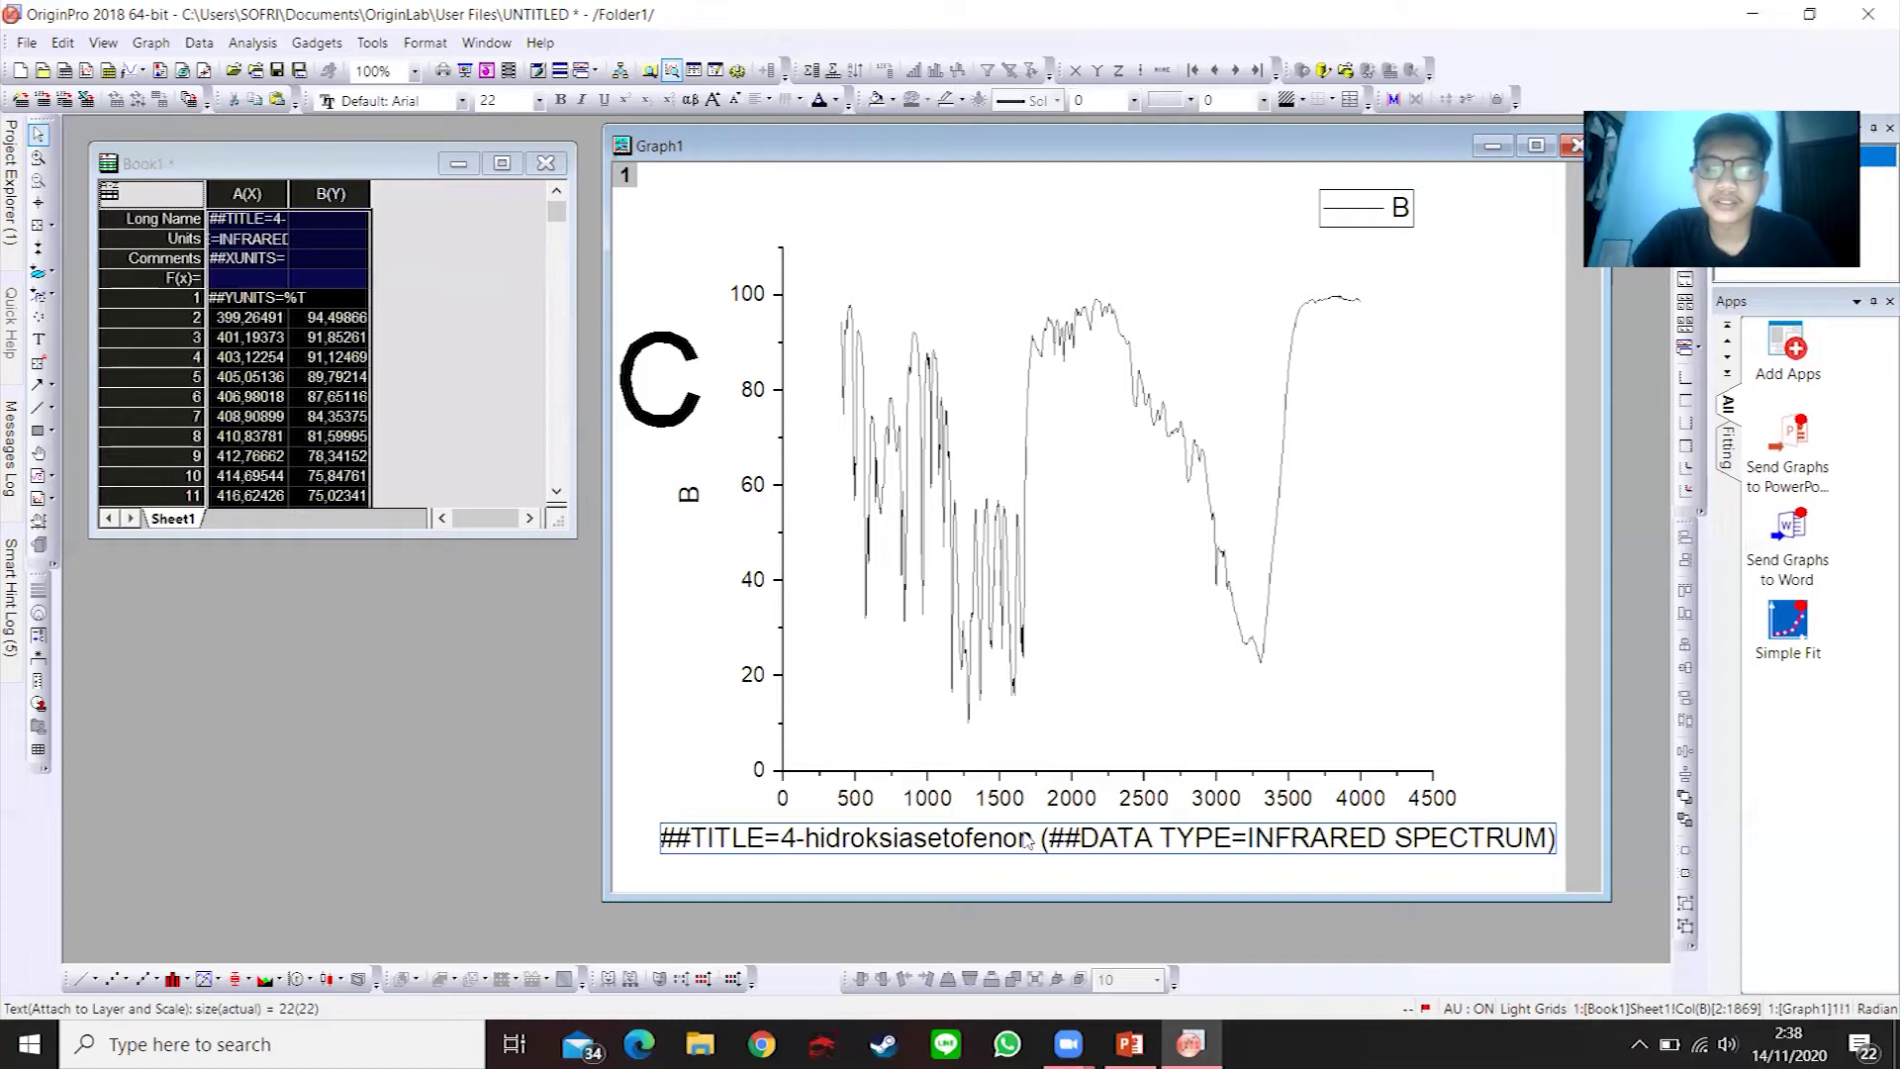
right_click(1026, 841)
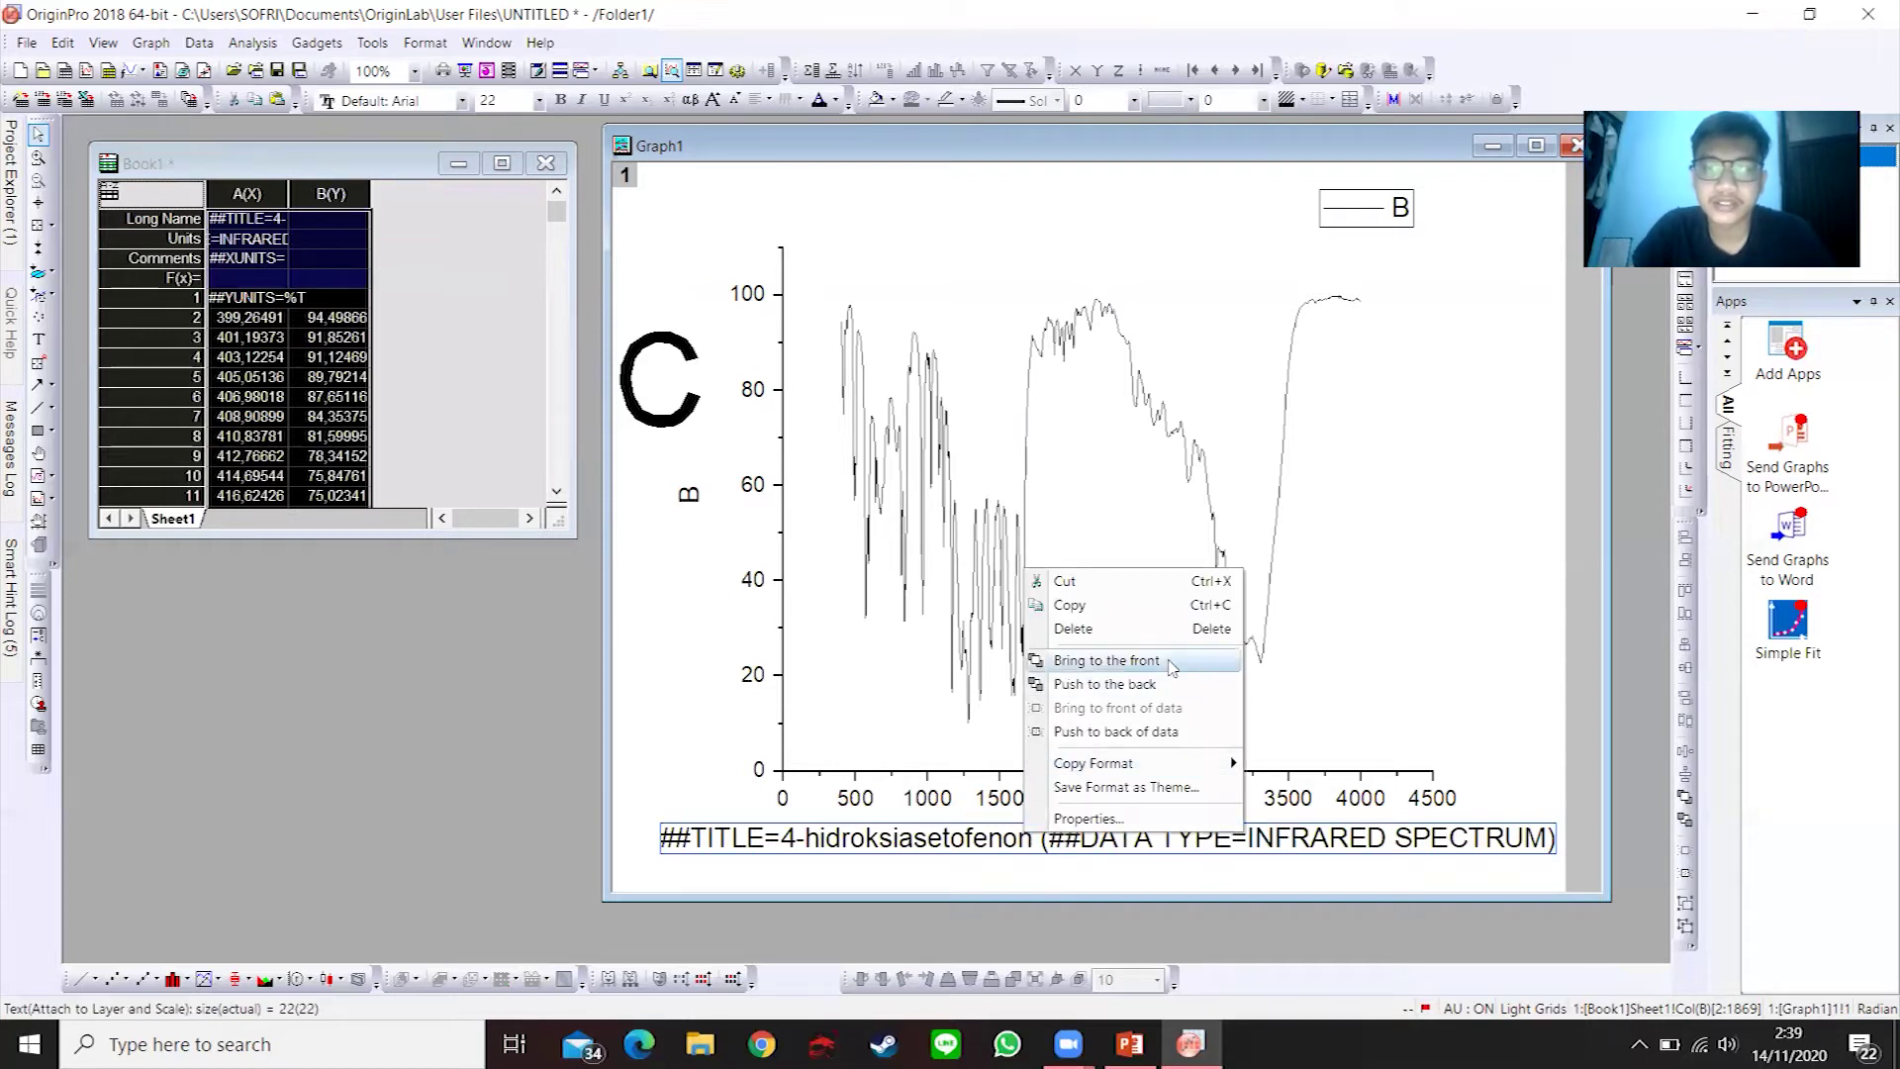
click(1138, 631)
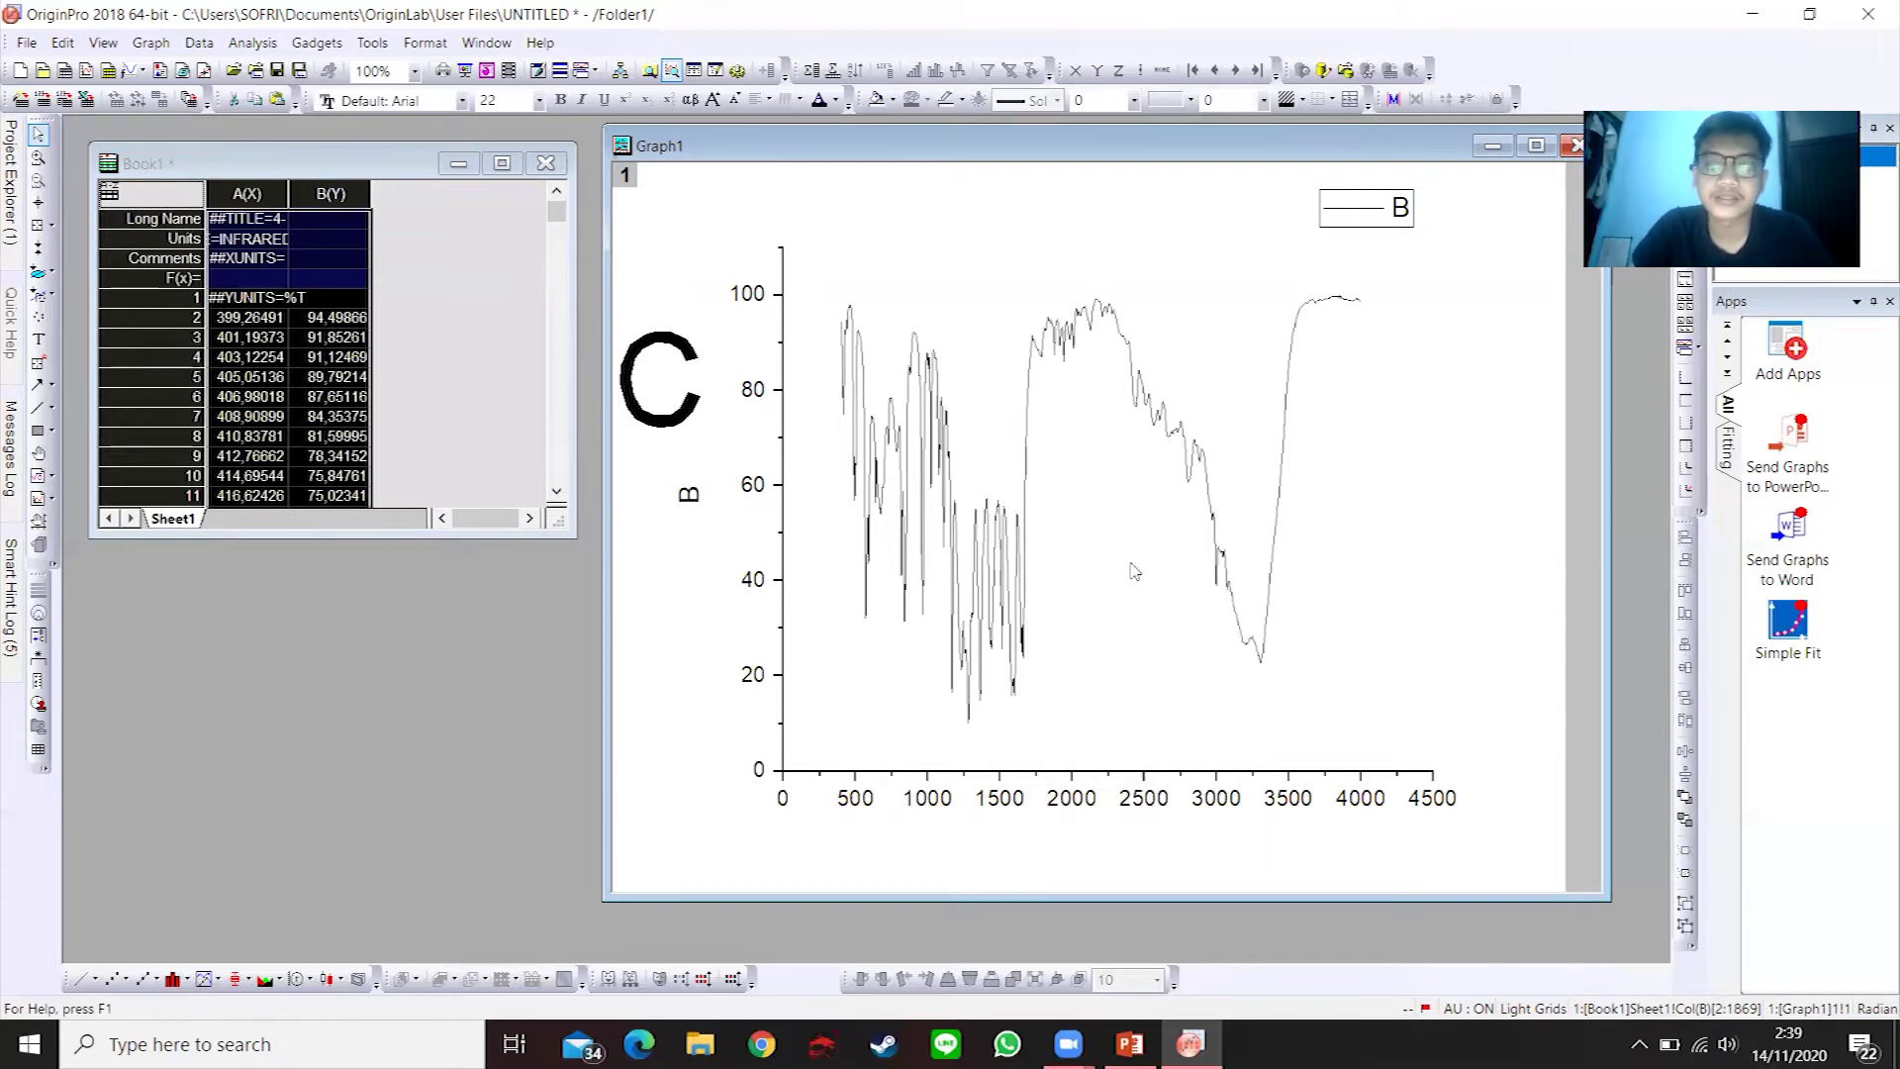
- Add the text title "4-hidroksiasetofenon" and place it above the plot, beside the legend
right_click(1079, 243)
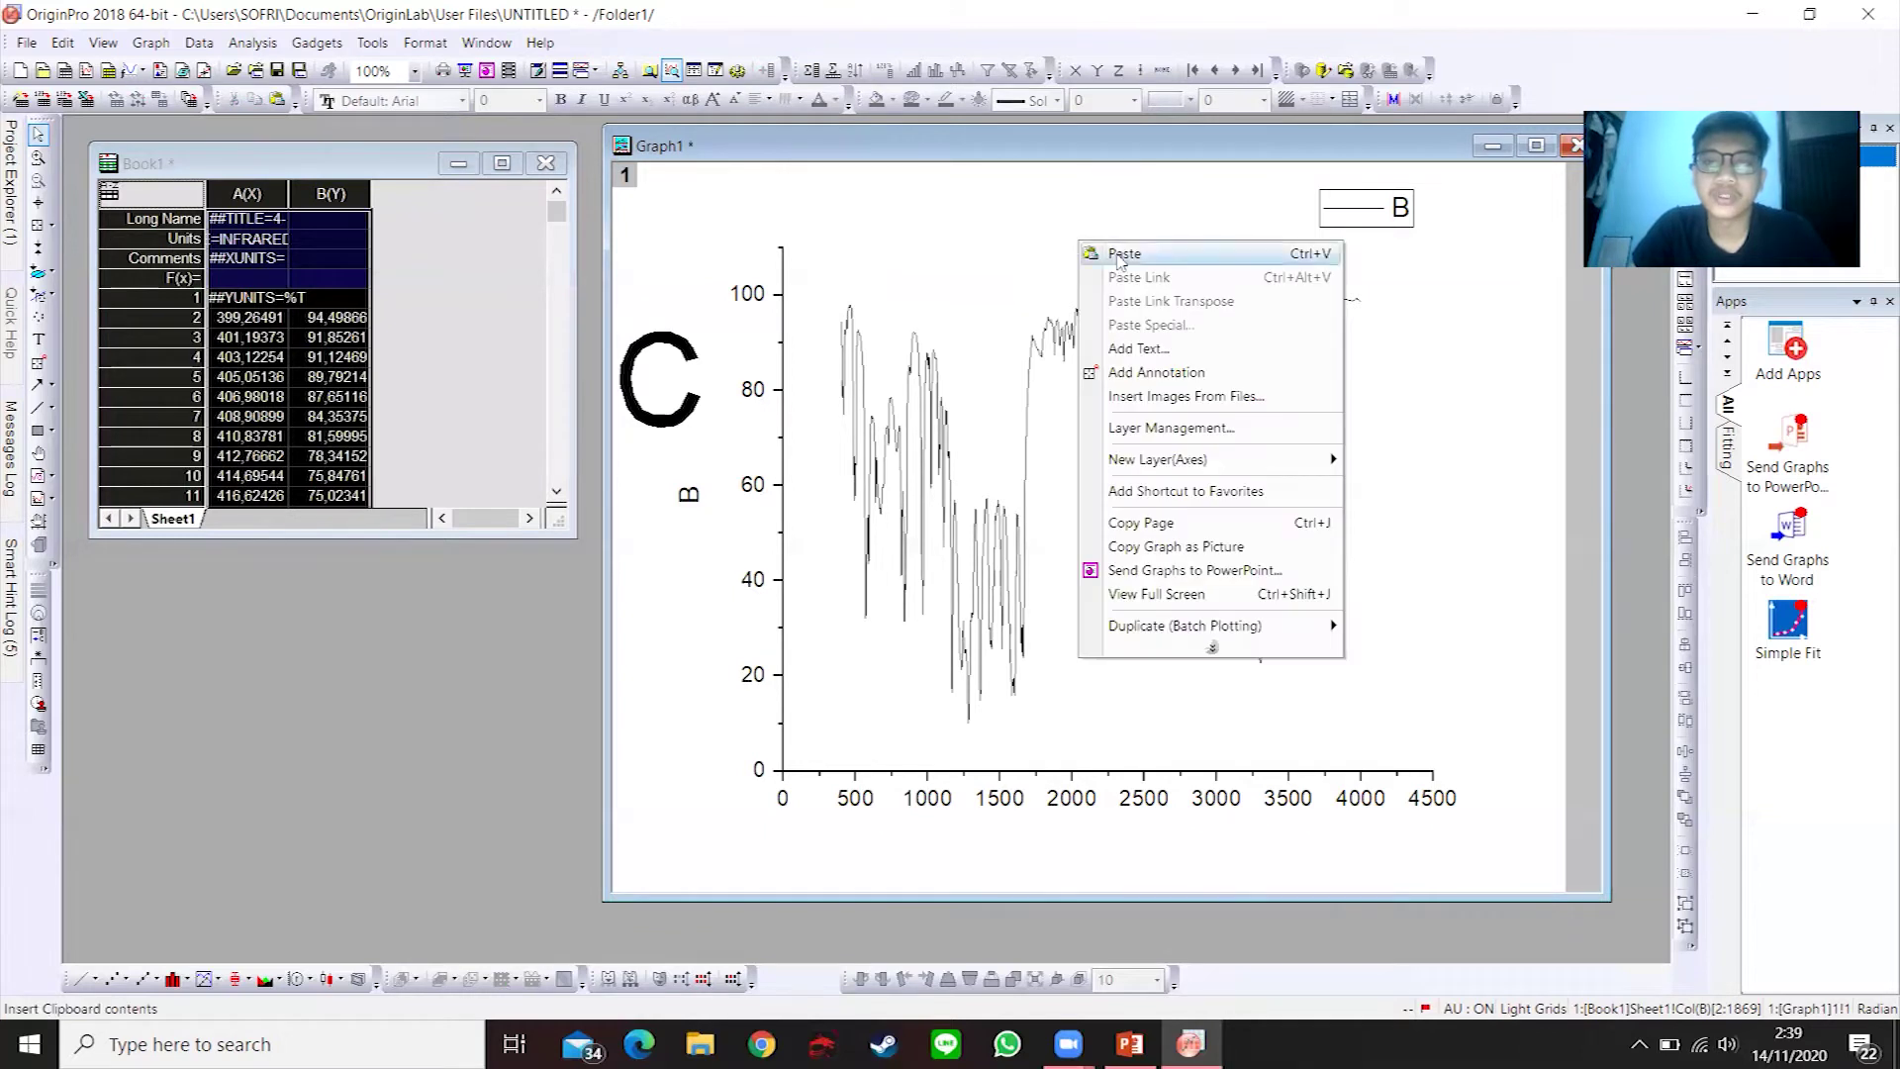
click(1160, 360)
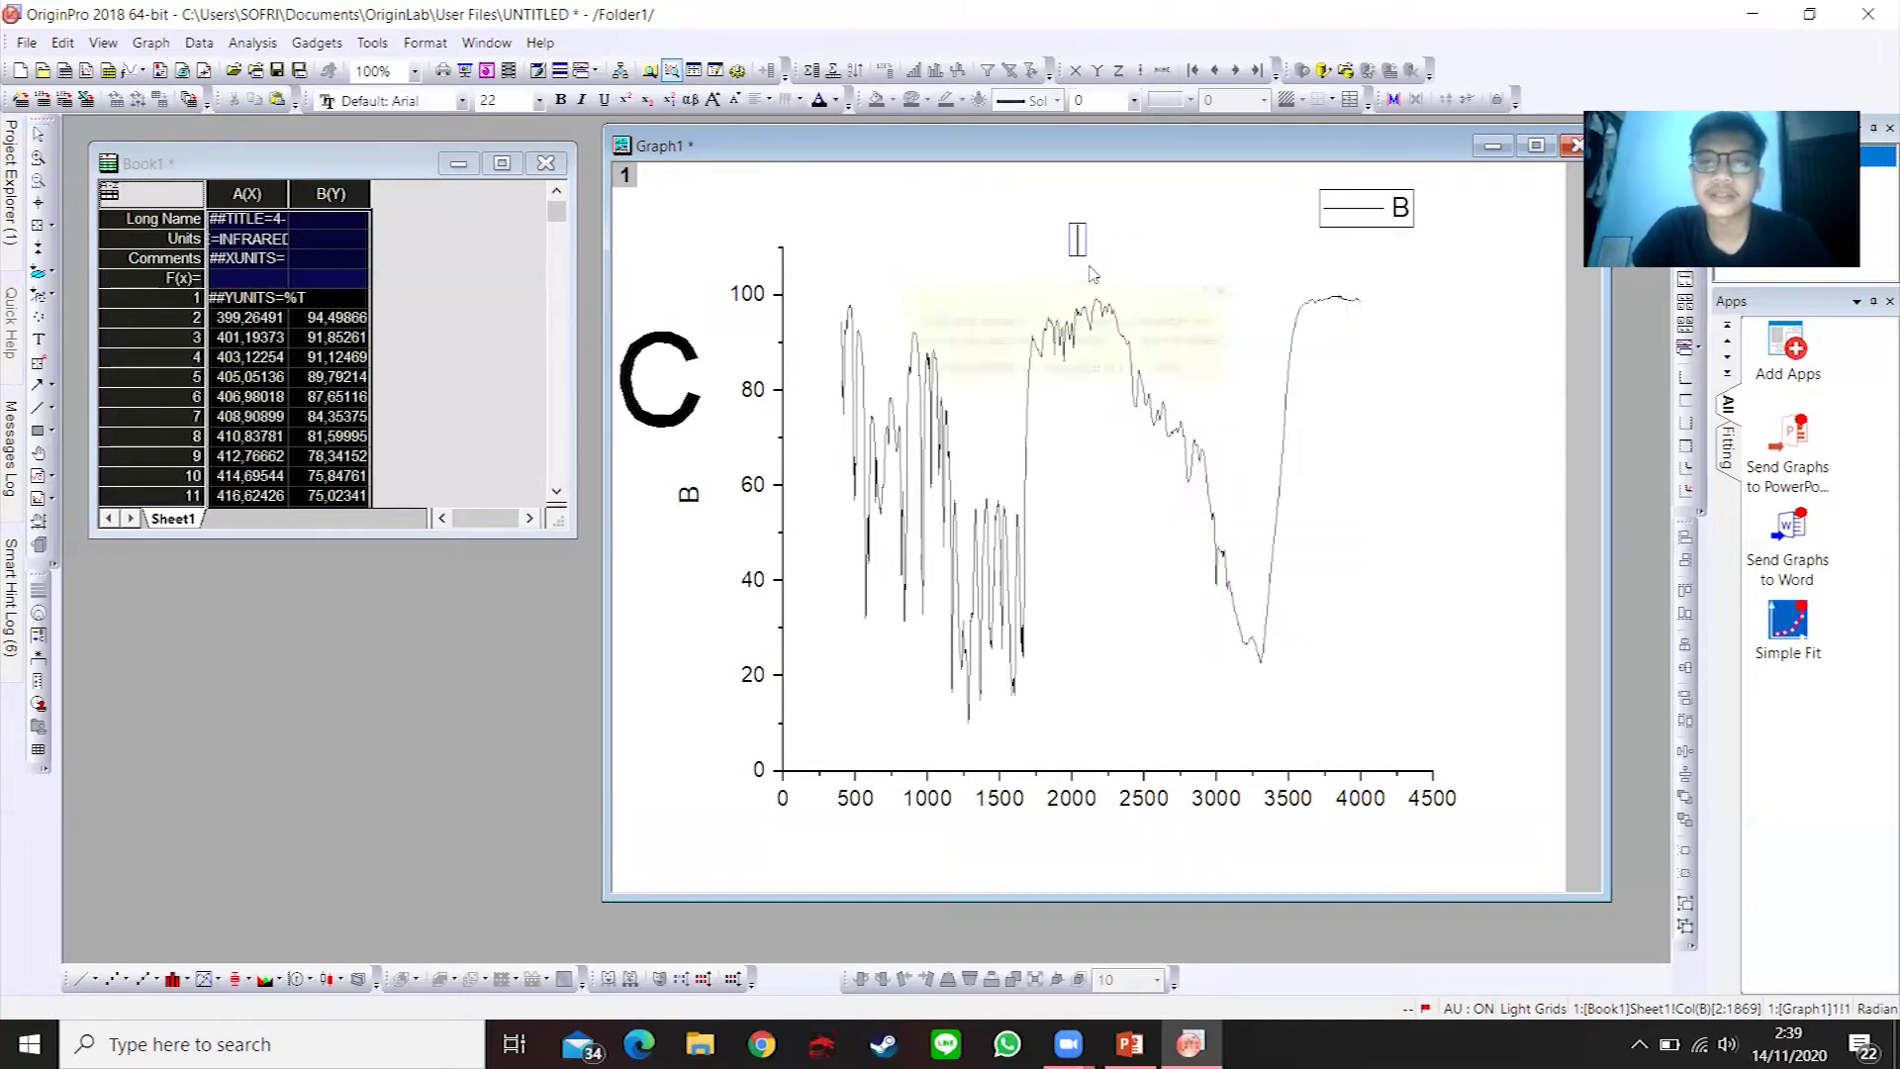
text(4)
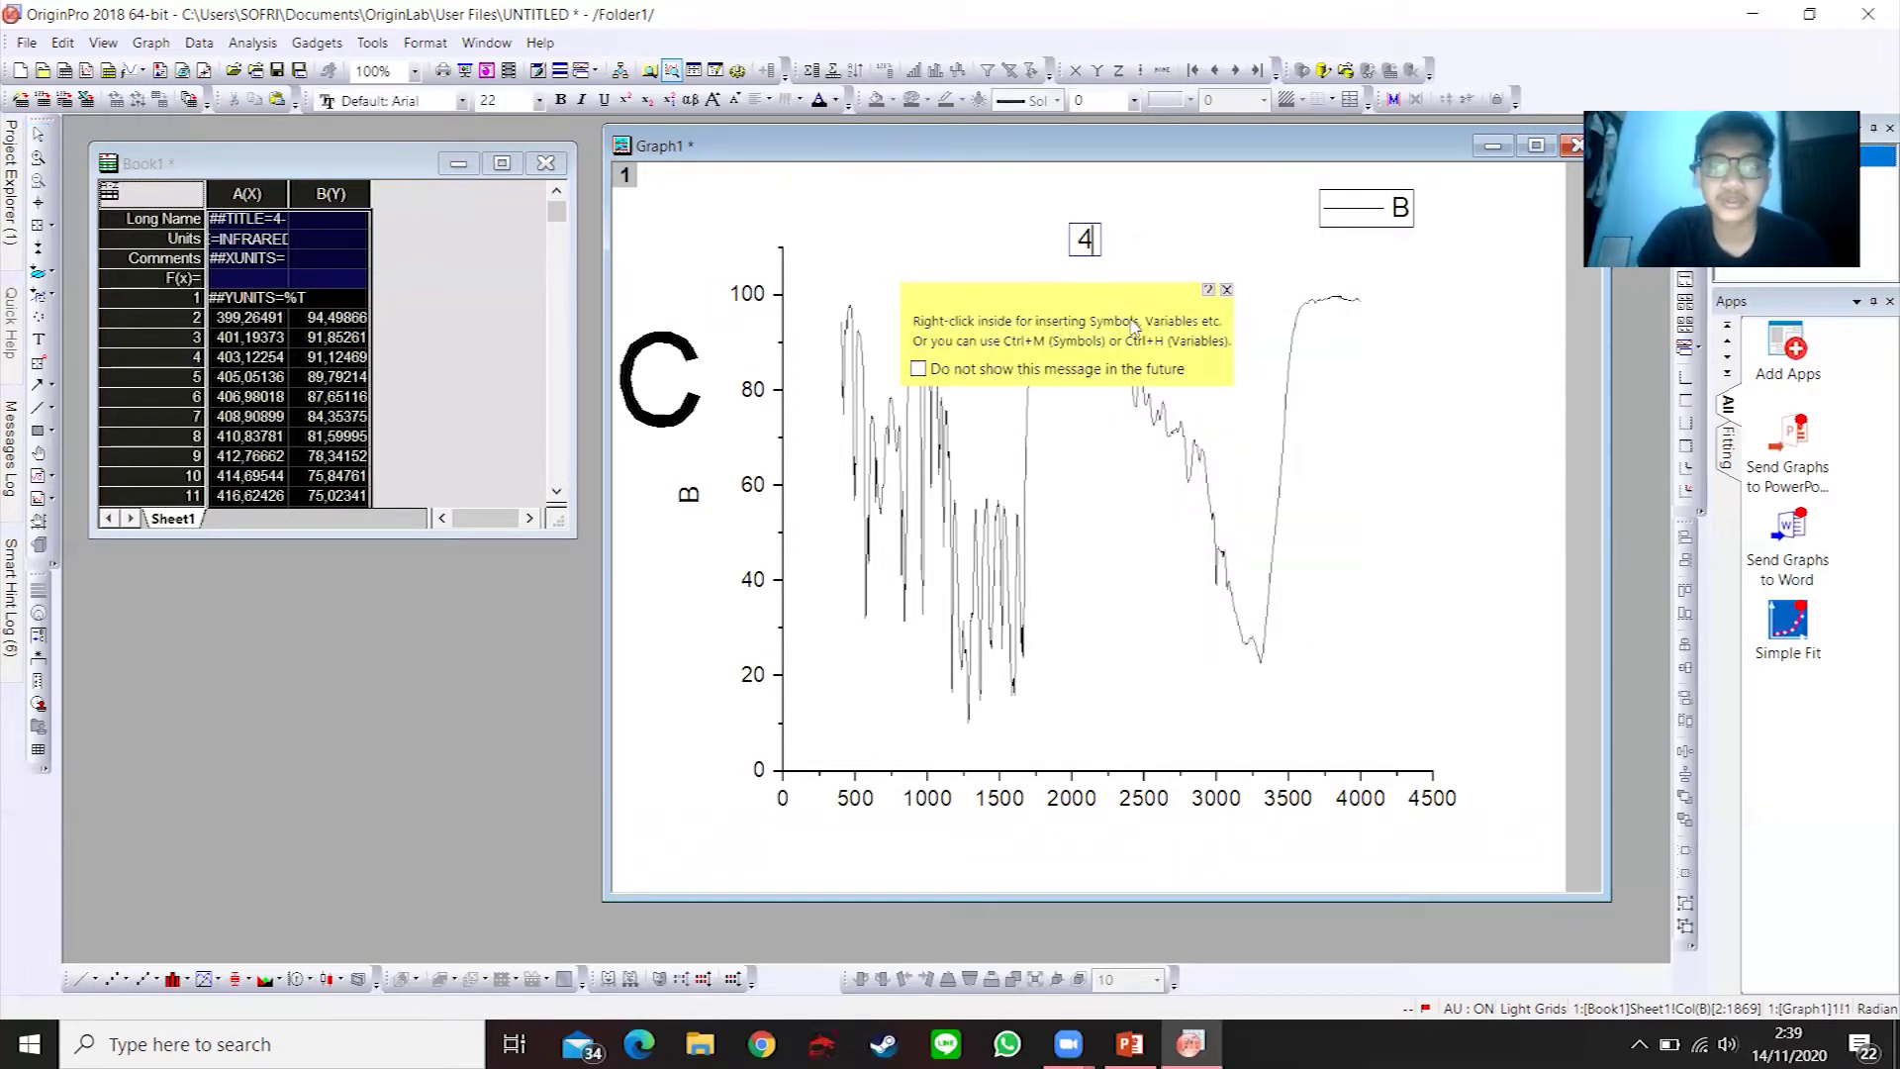
text(-hidroksia)
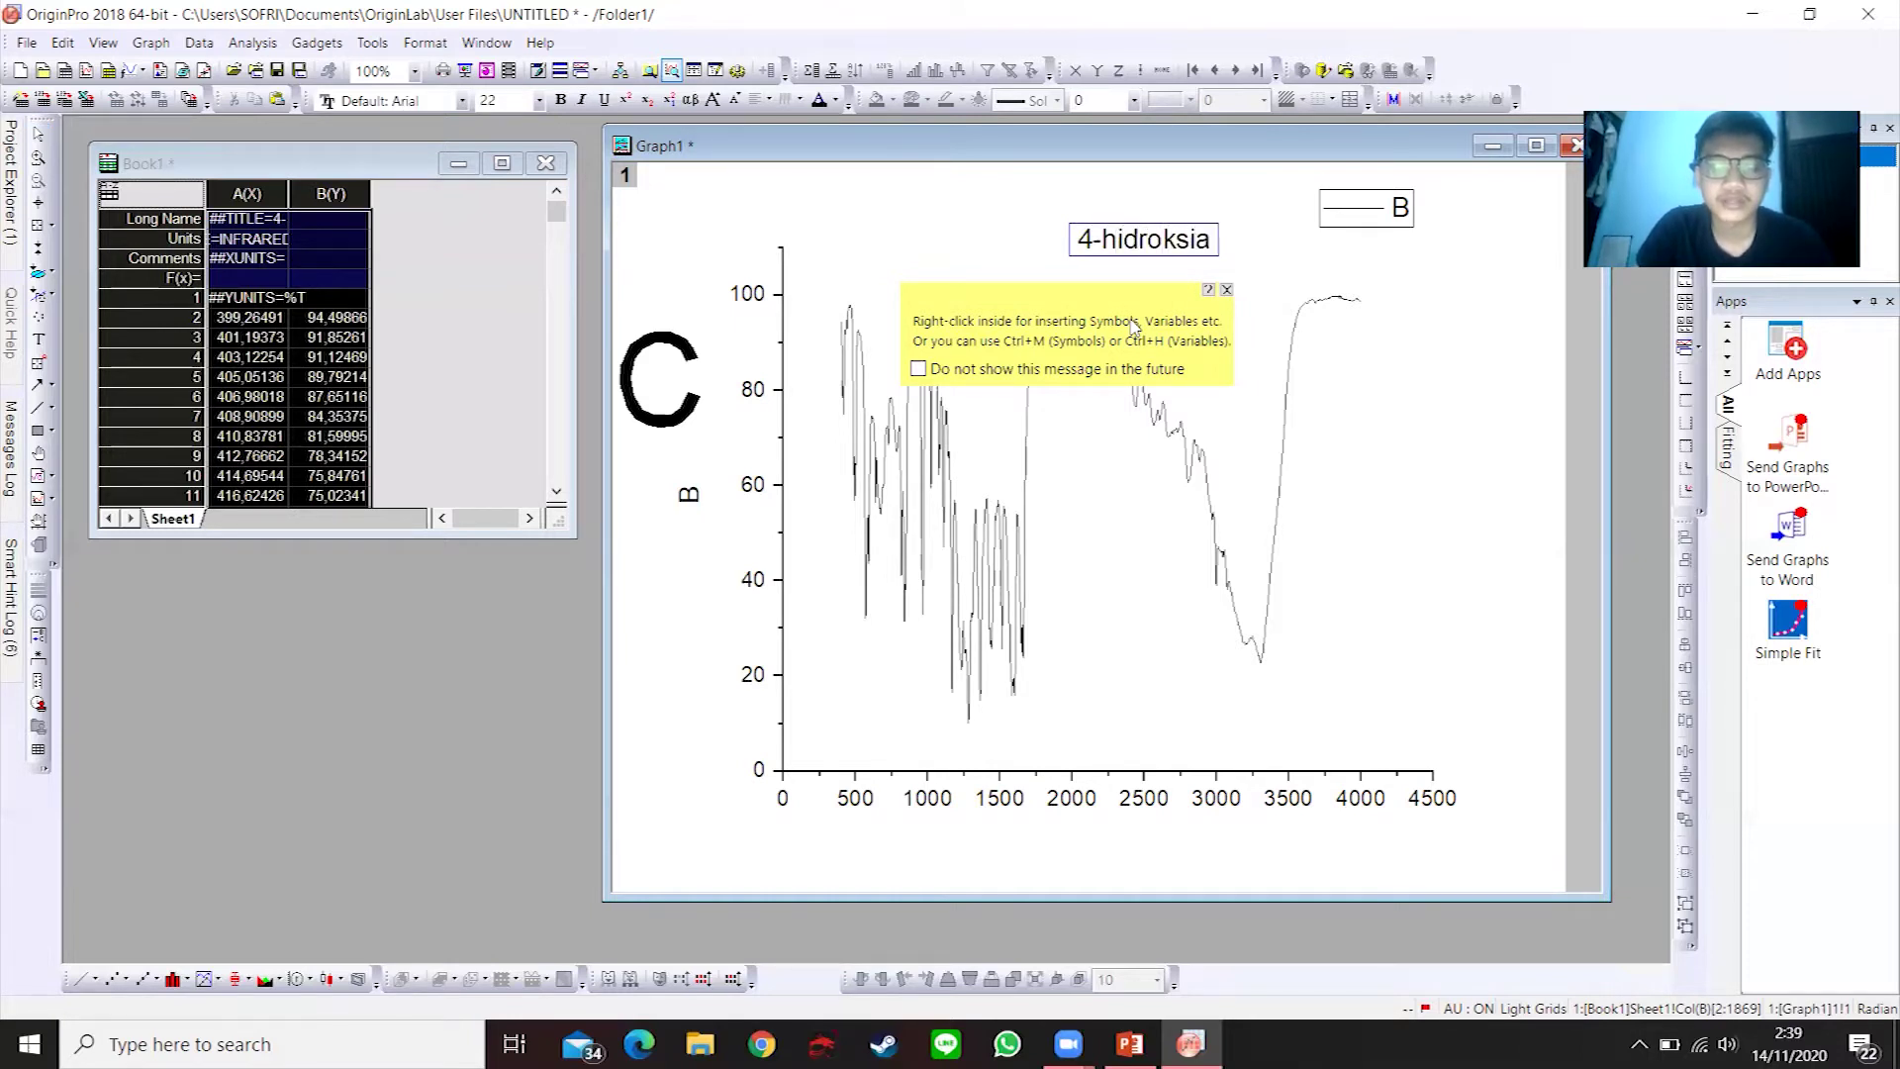
text(setofenon)
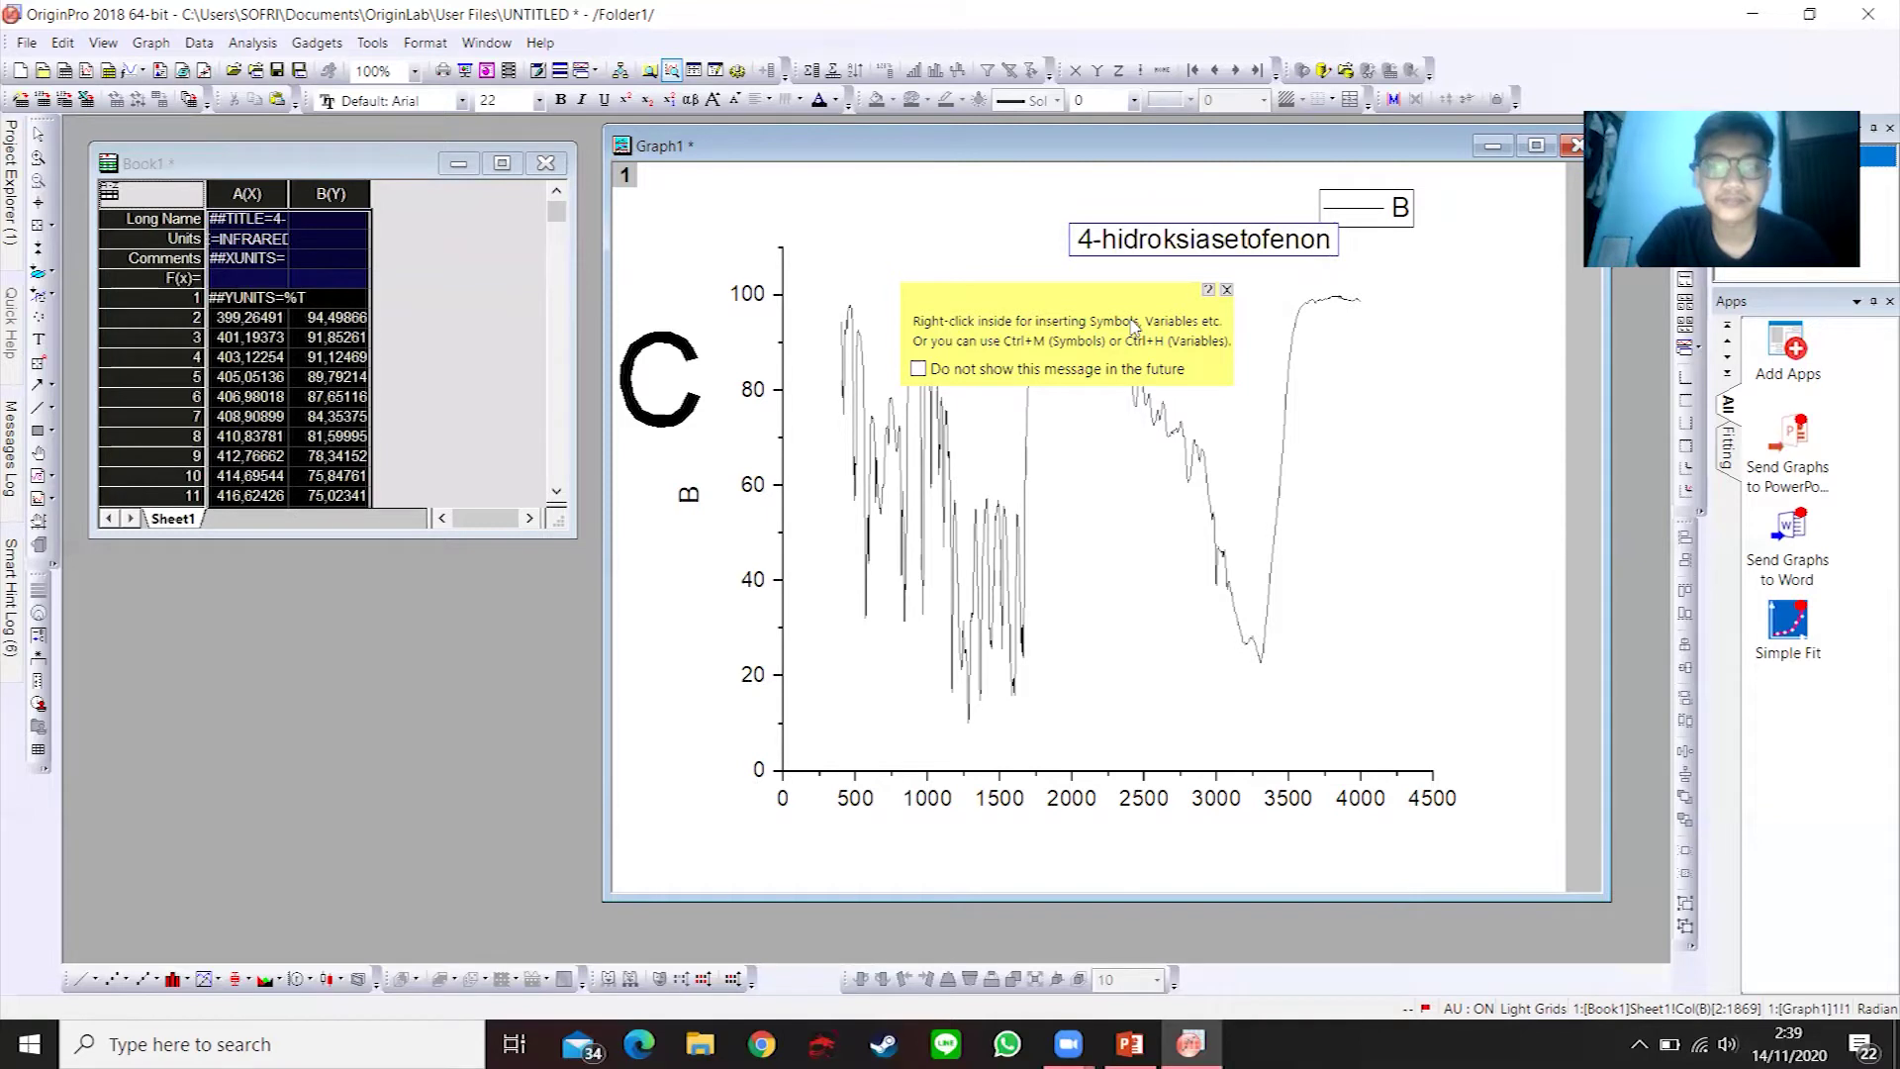
click(1054, 201)
drag(1089, 239, 992, 208)
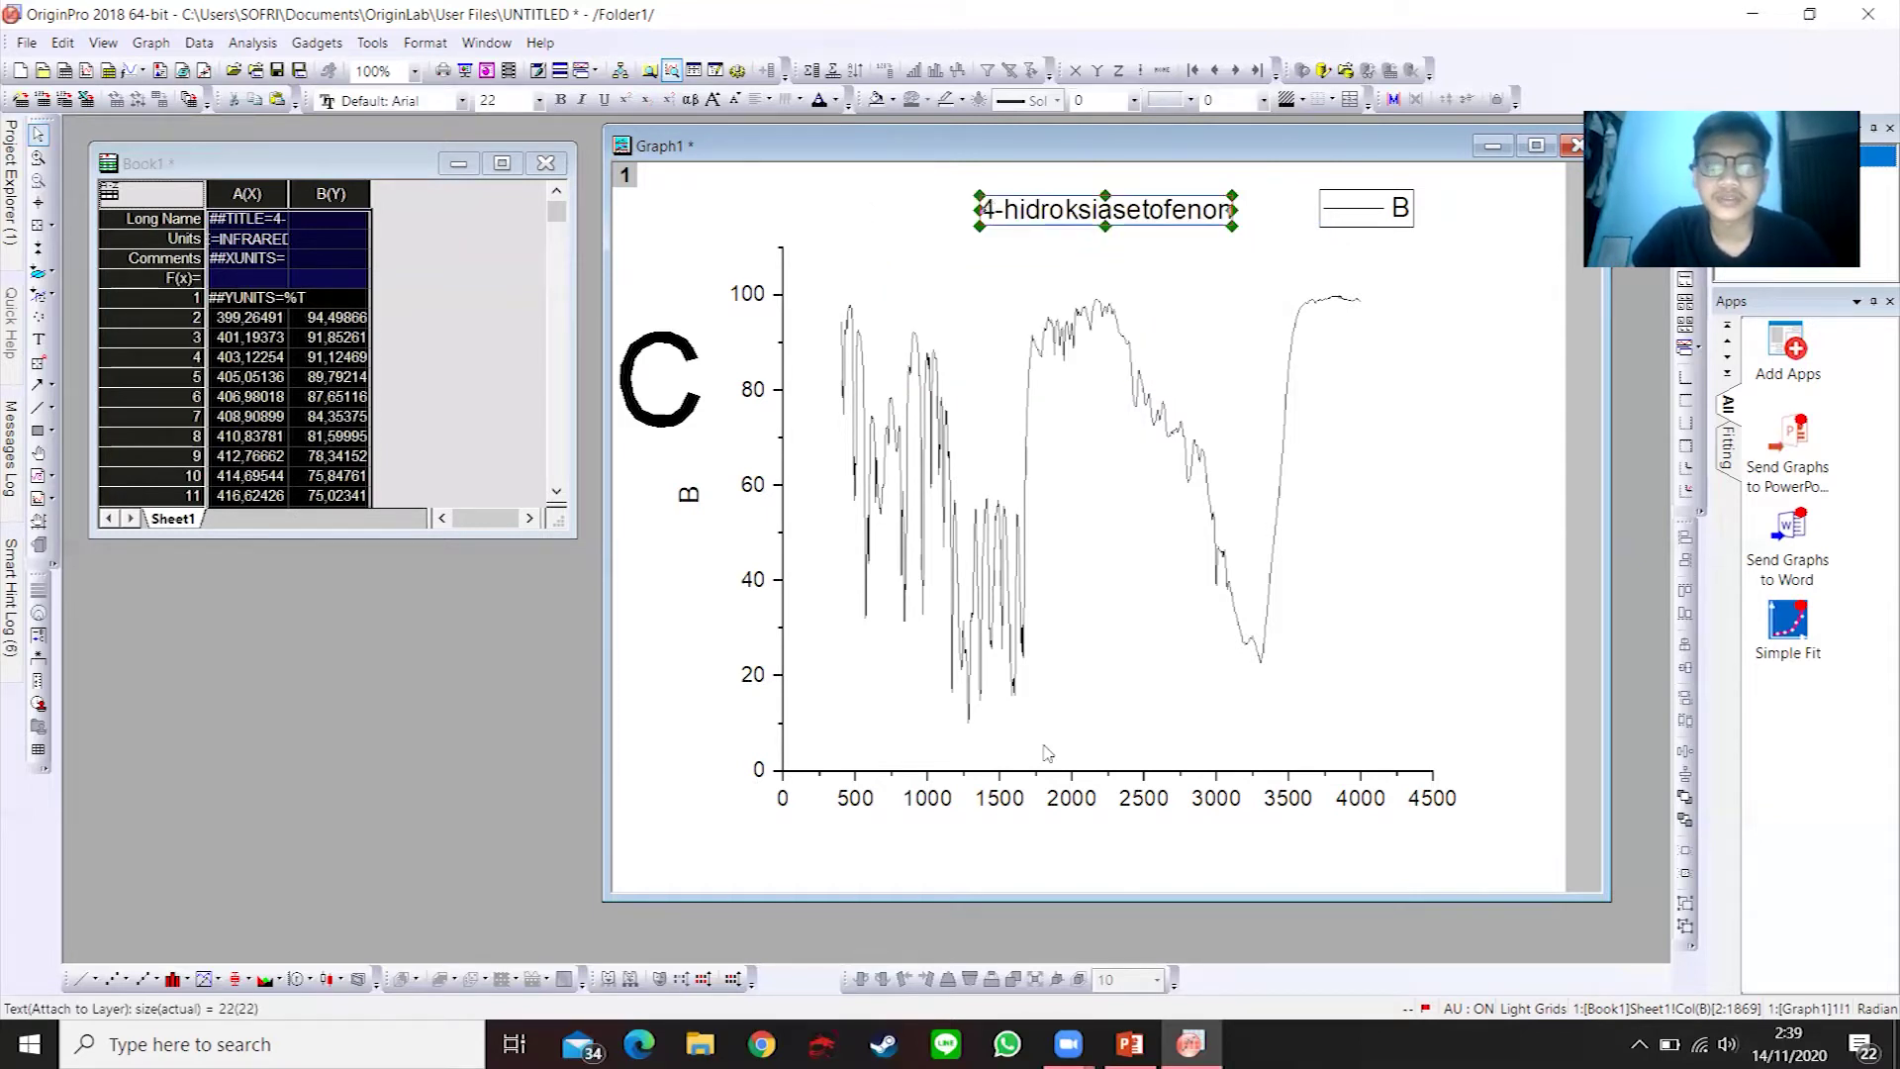
- Add the text label "Panjang Gelombang (cm-1)" below the x-axis
click(1051, 848)
right_click(1051, 848)
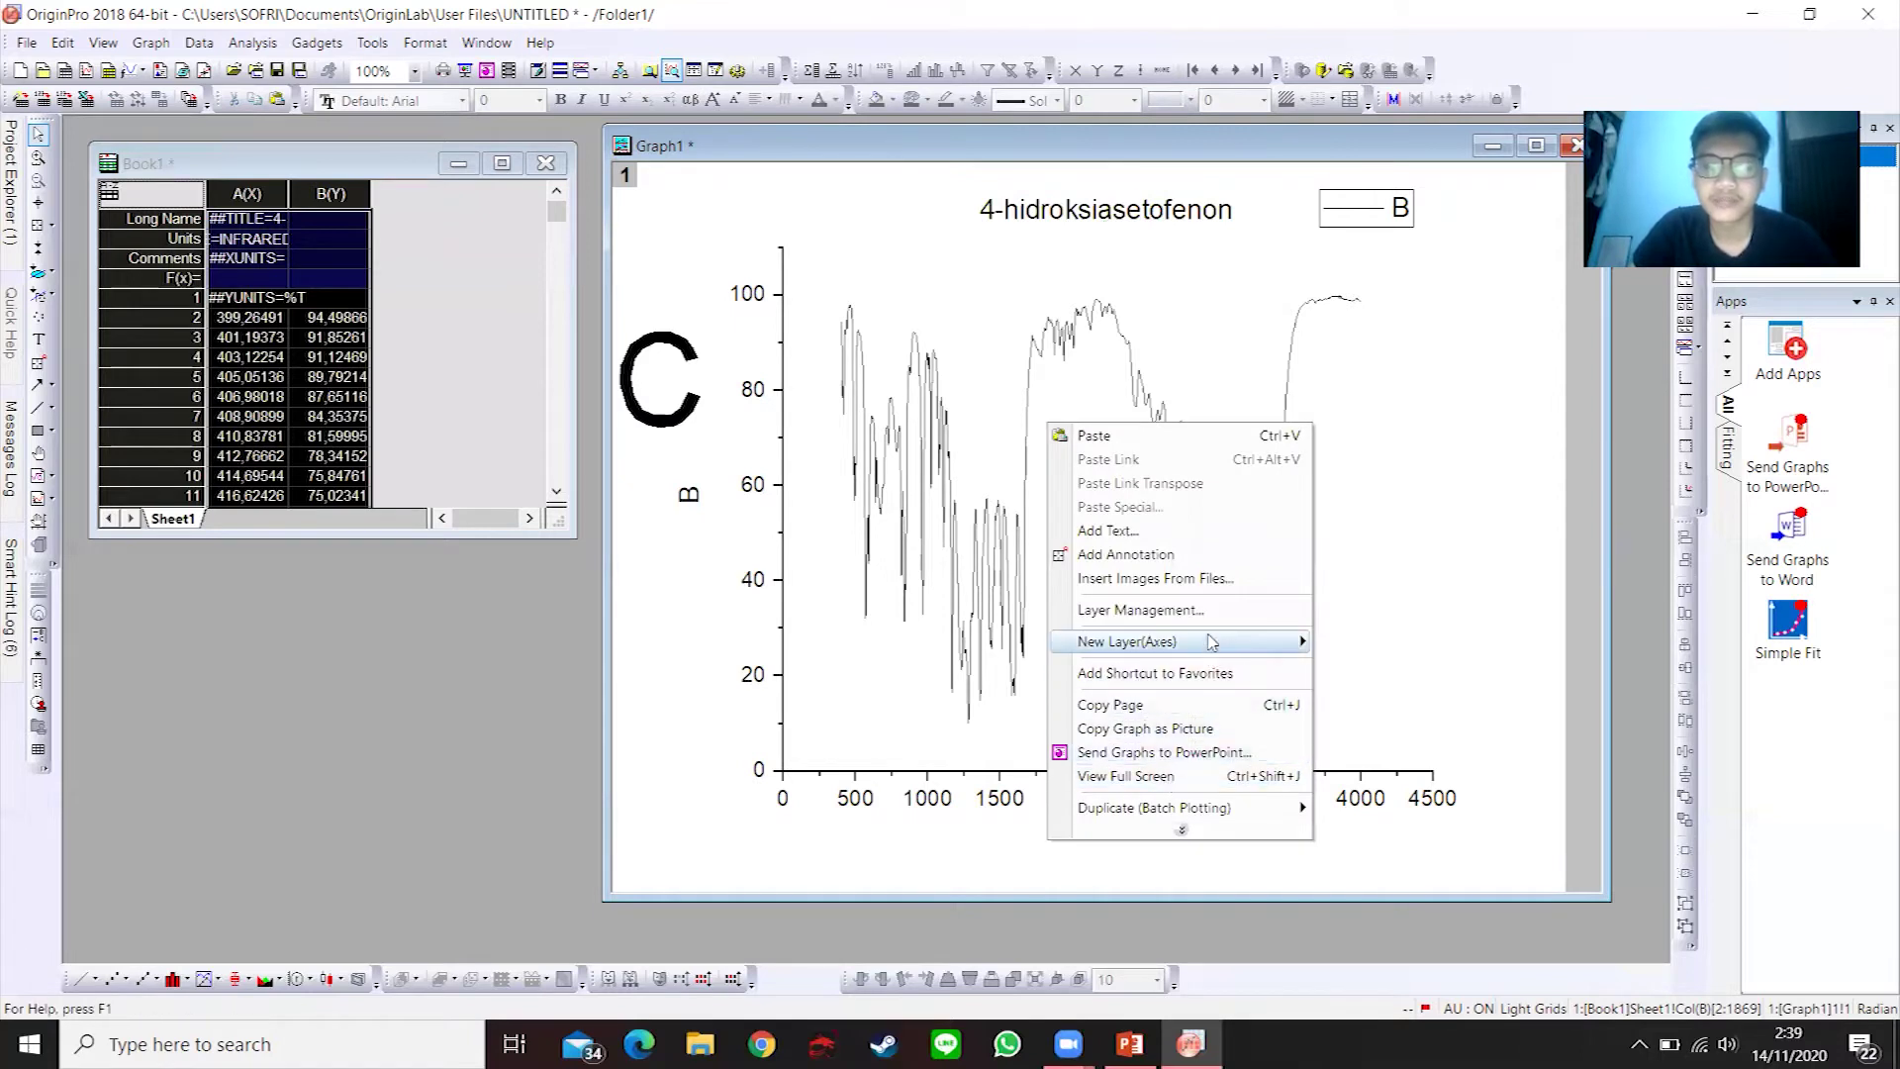
click(1143, 535)
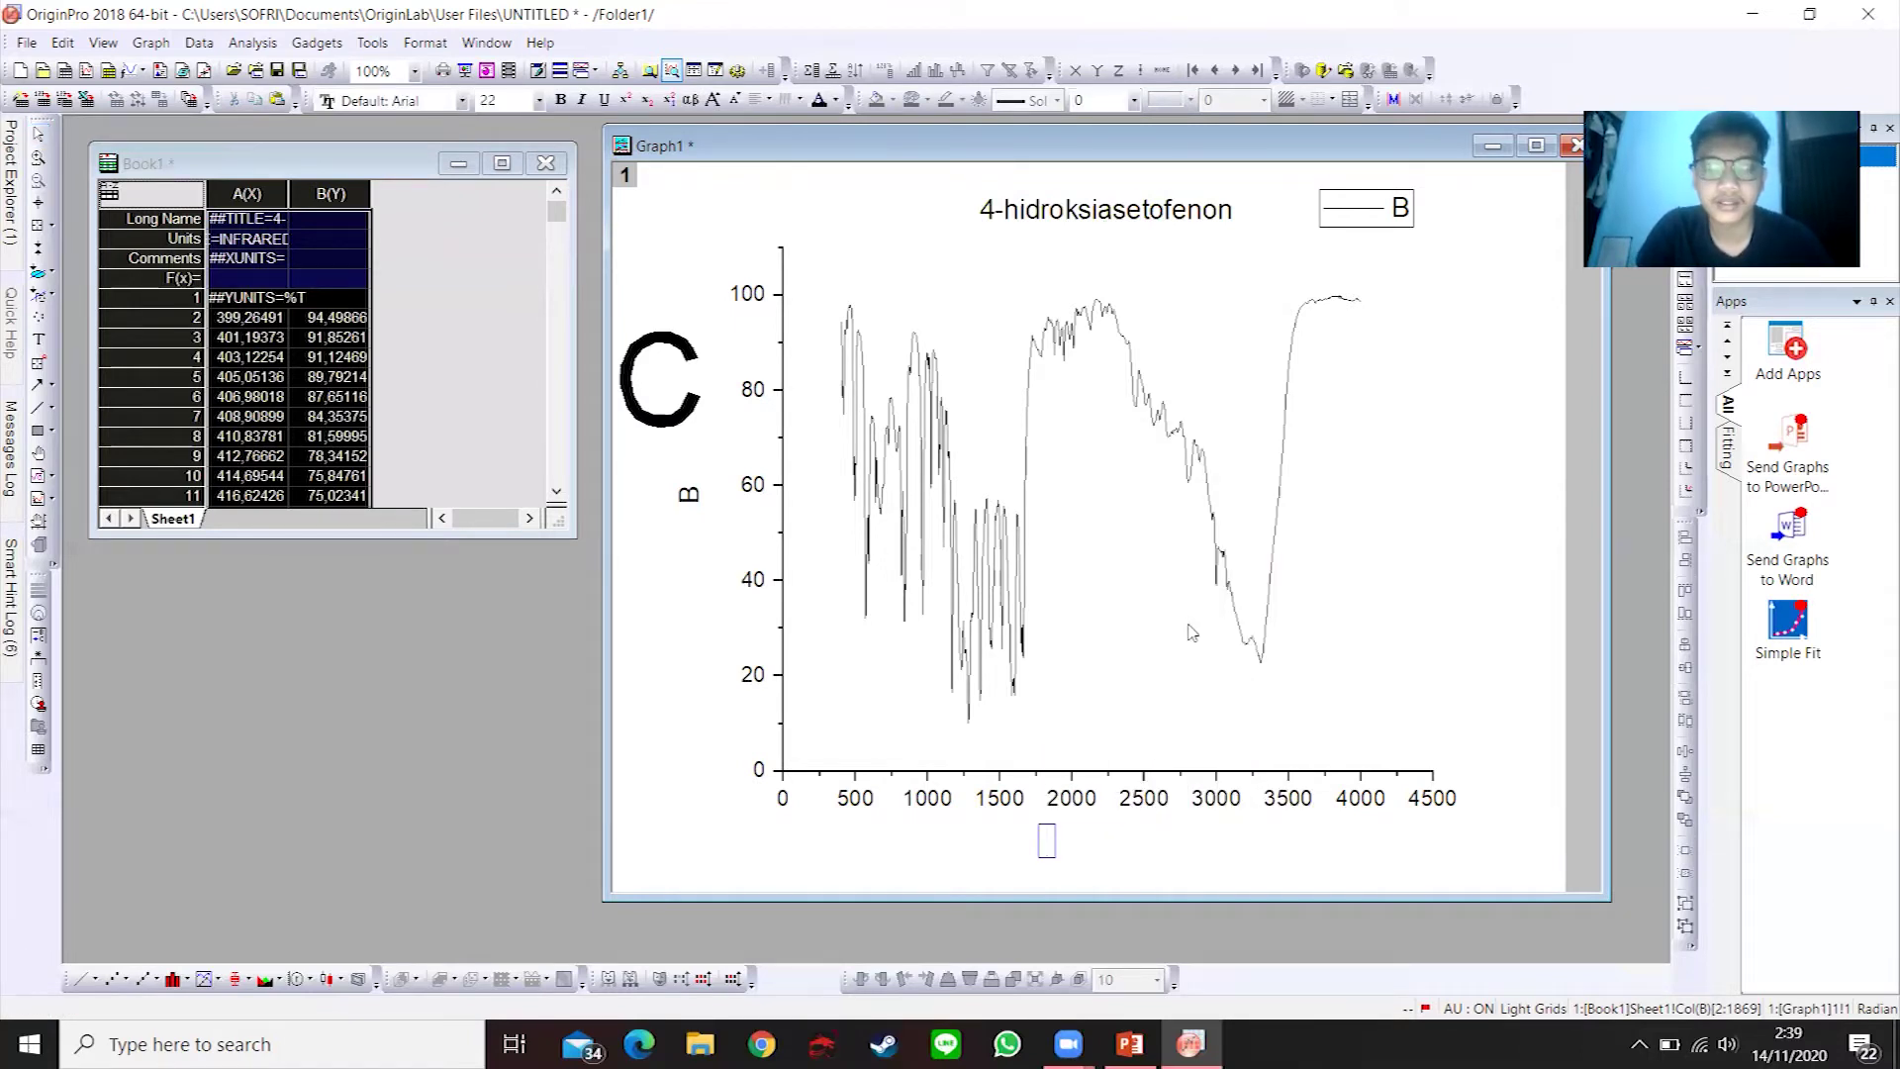
text(Panjang Gelo)
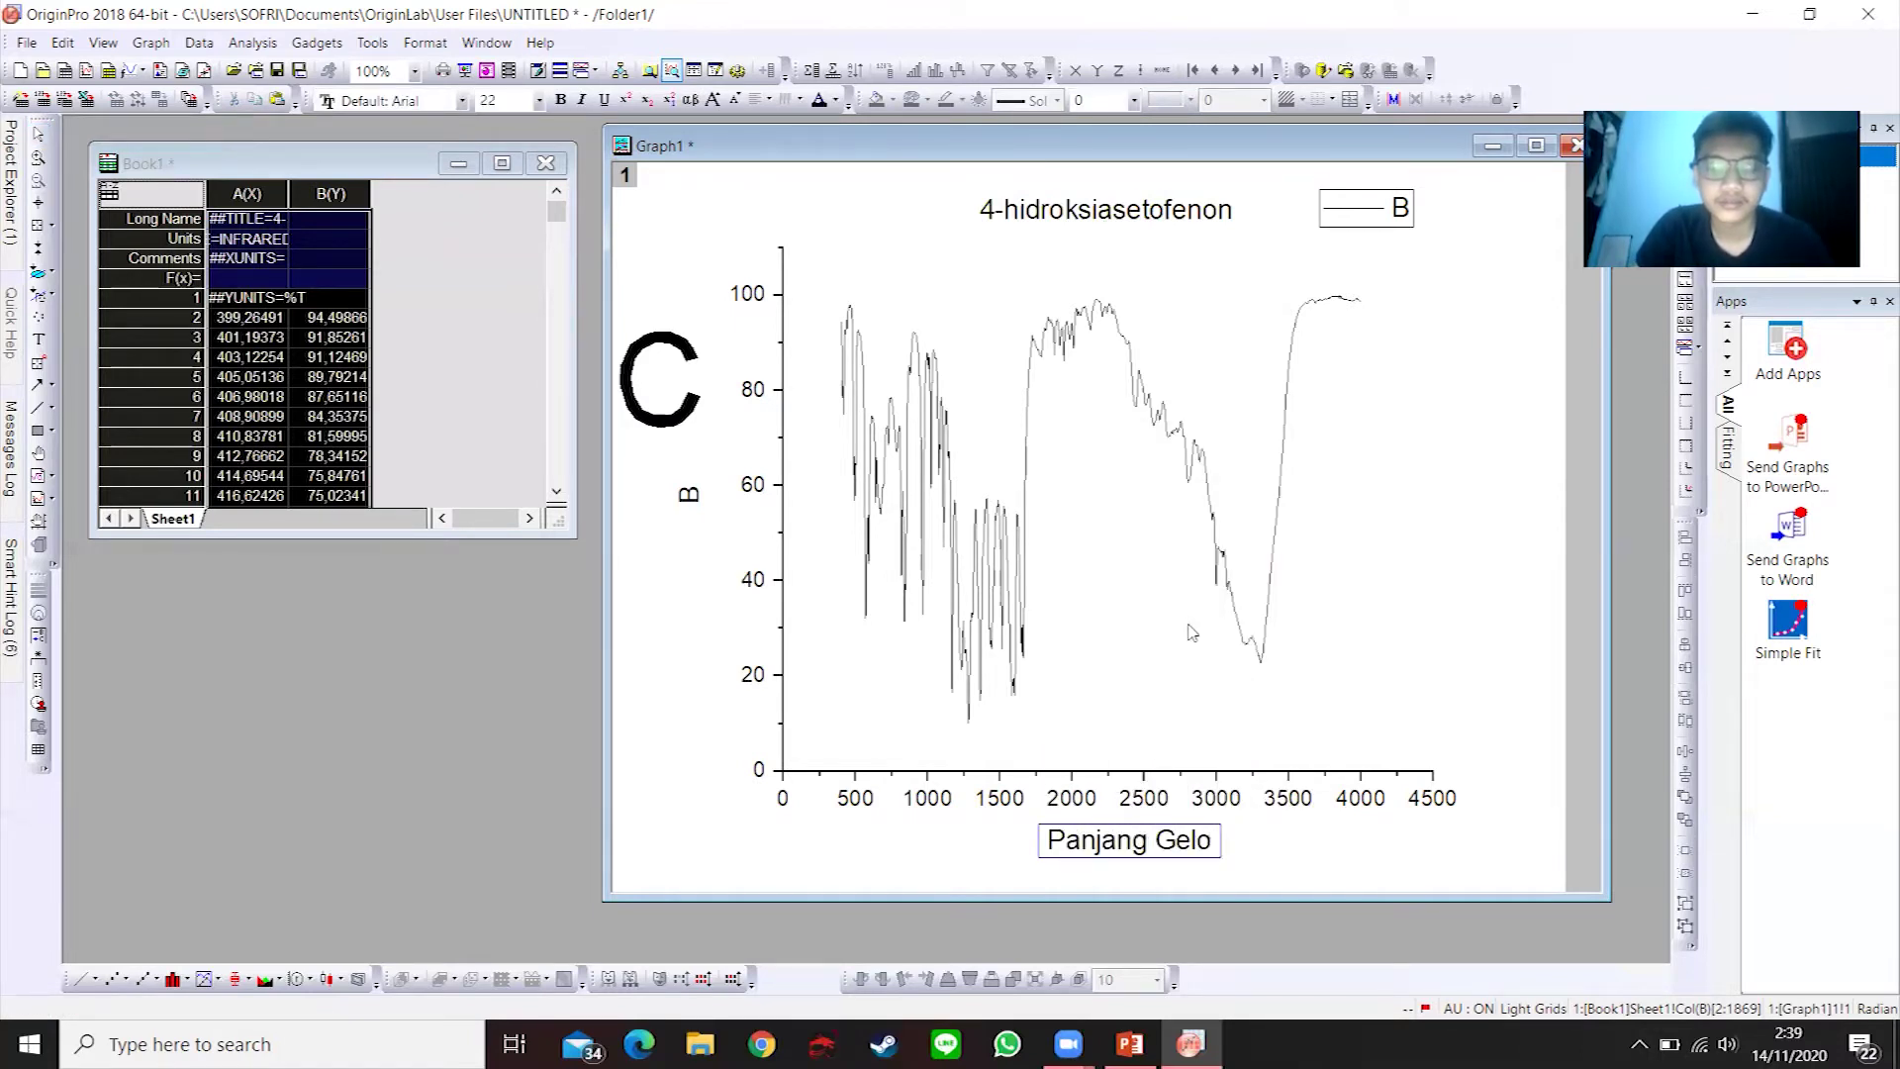
text(mbang (cm)
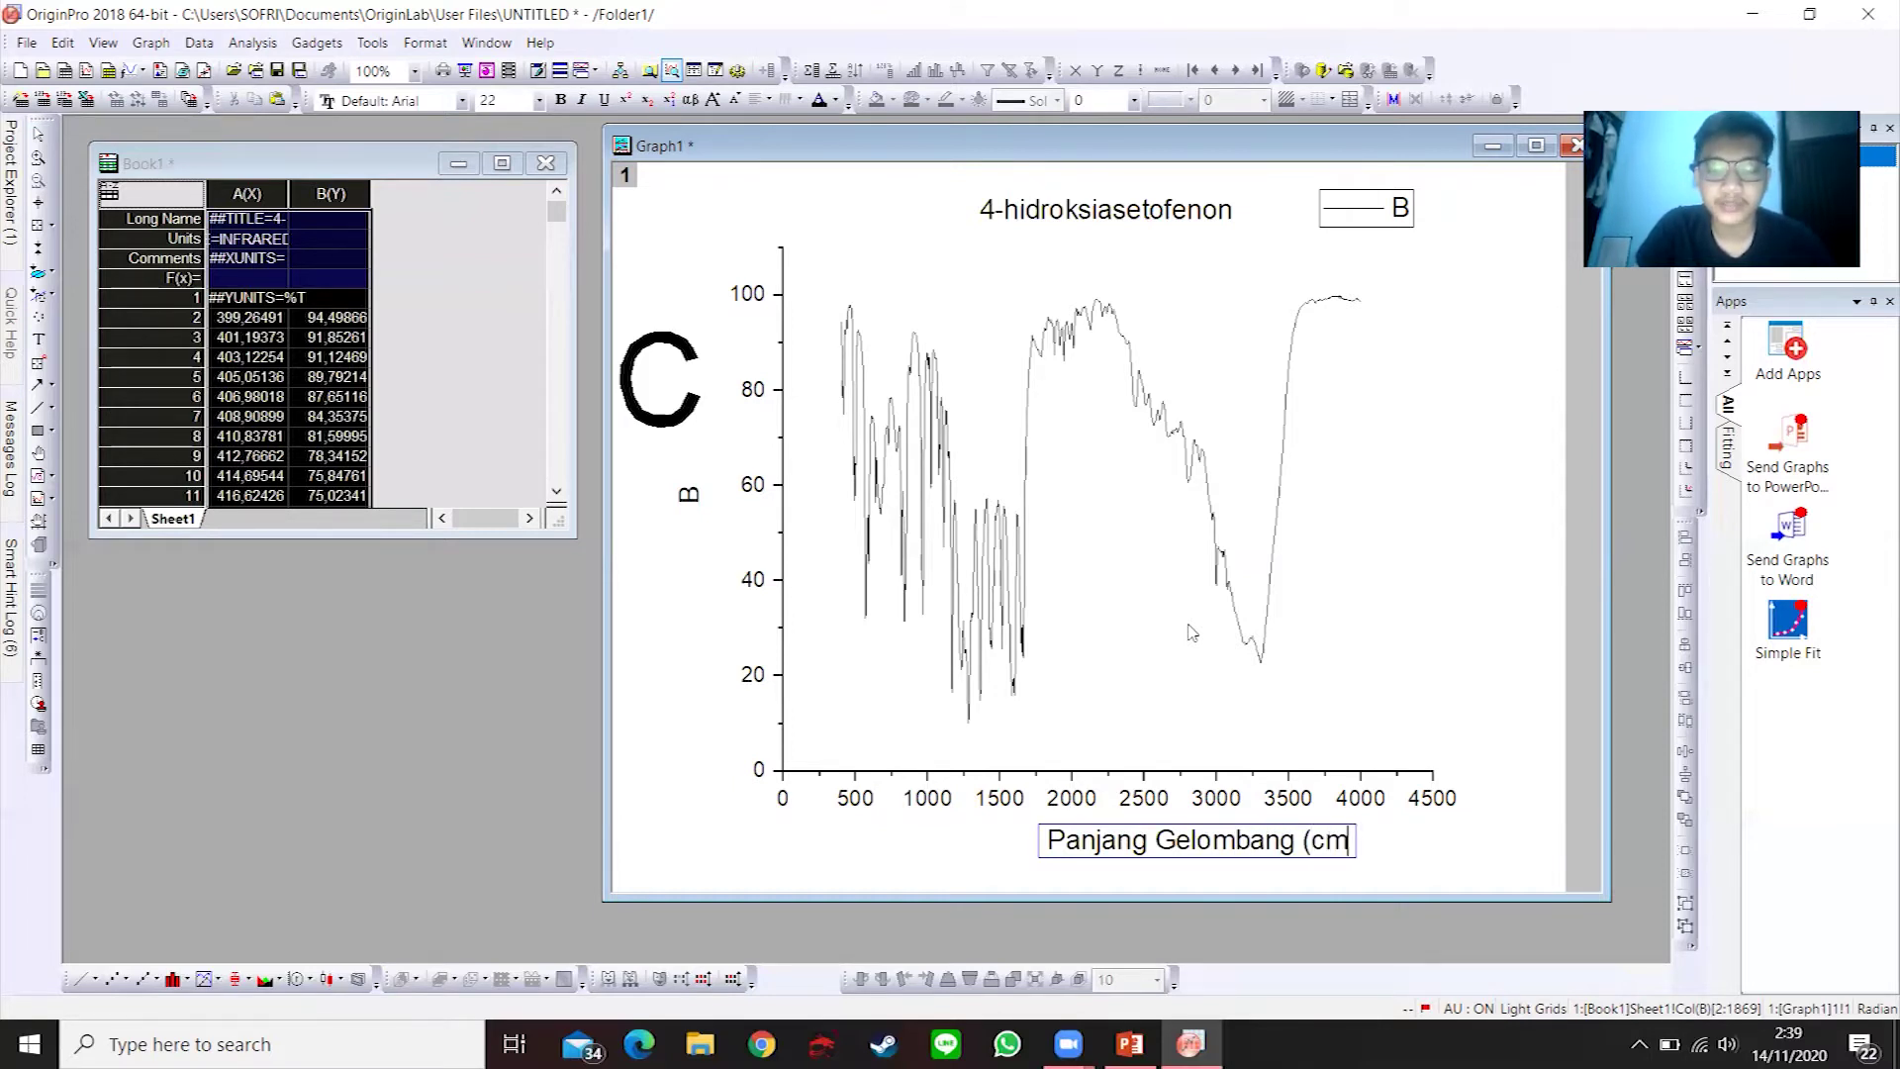
text(-1))
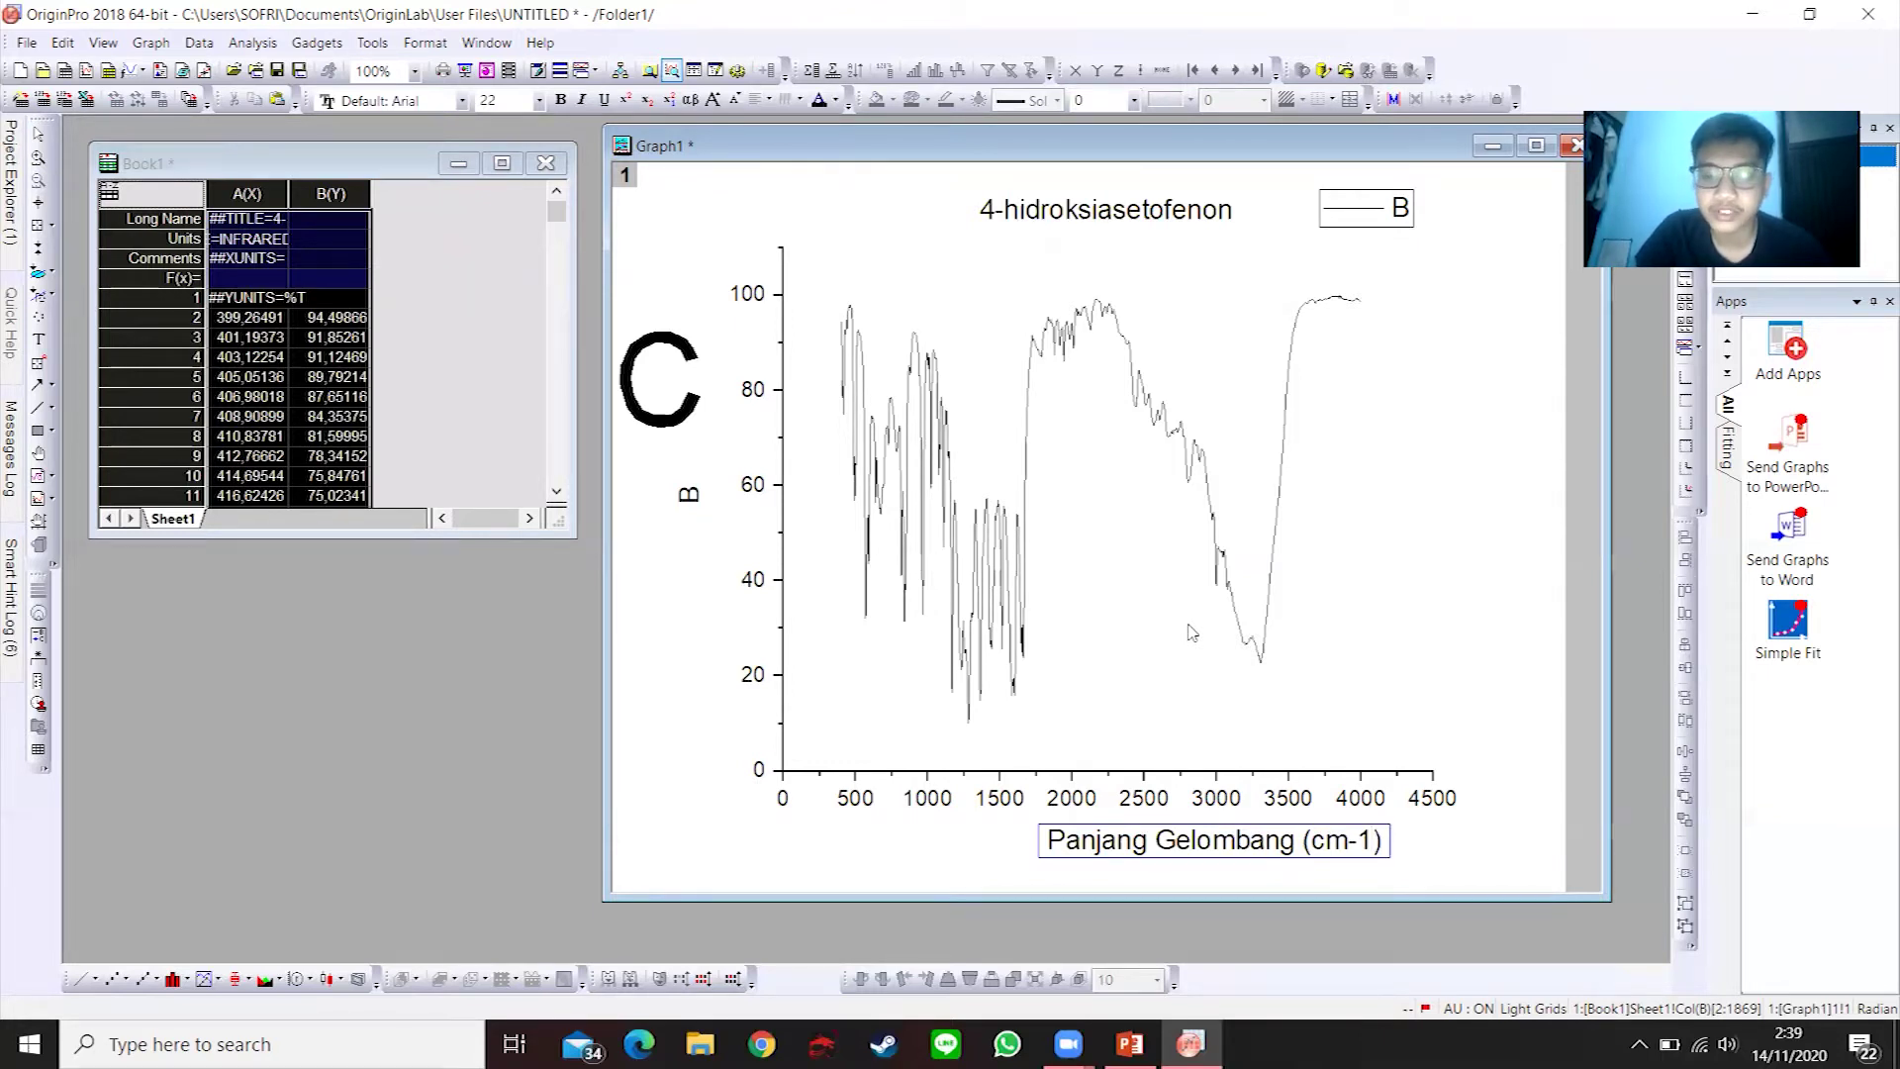
- Format the "-1" in the x-axis label's unit as superscript and finish editing the label
key(Left)
key(shift+Left)
key(shift+Left)
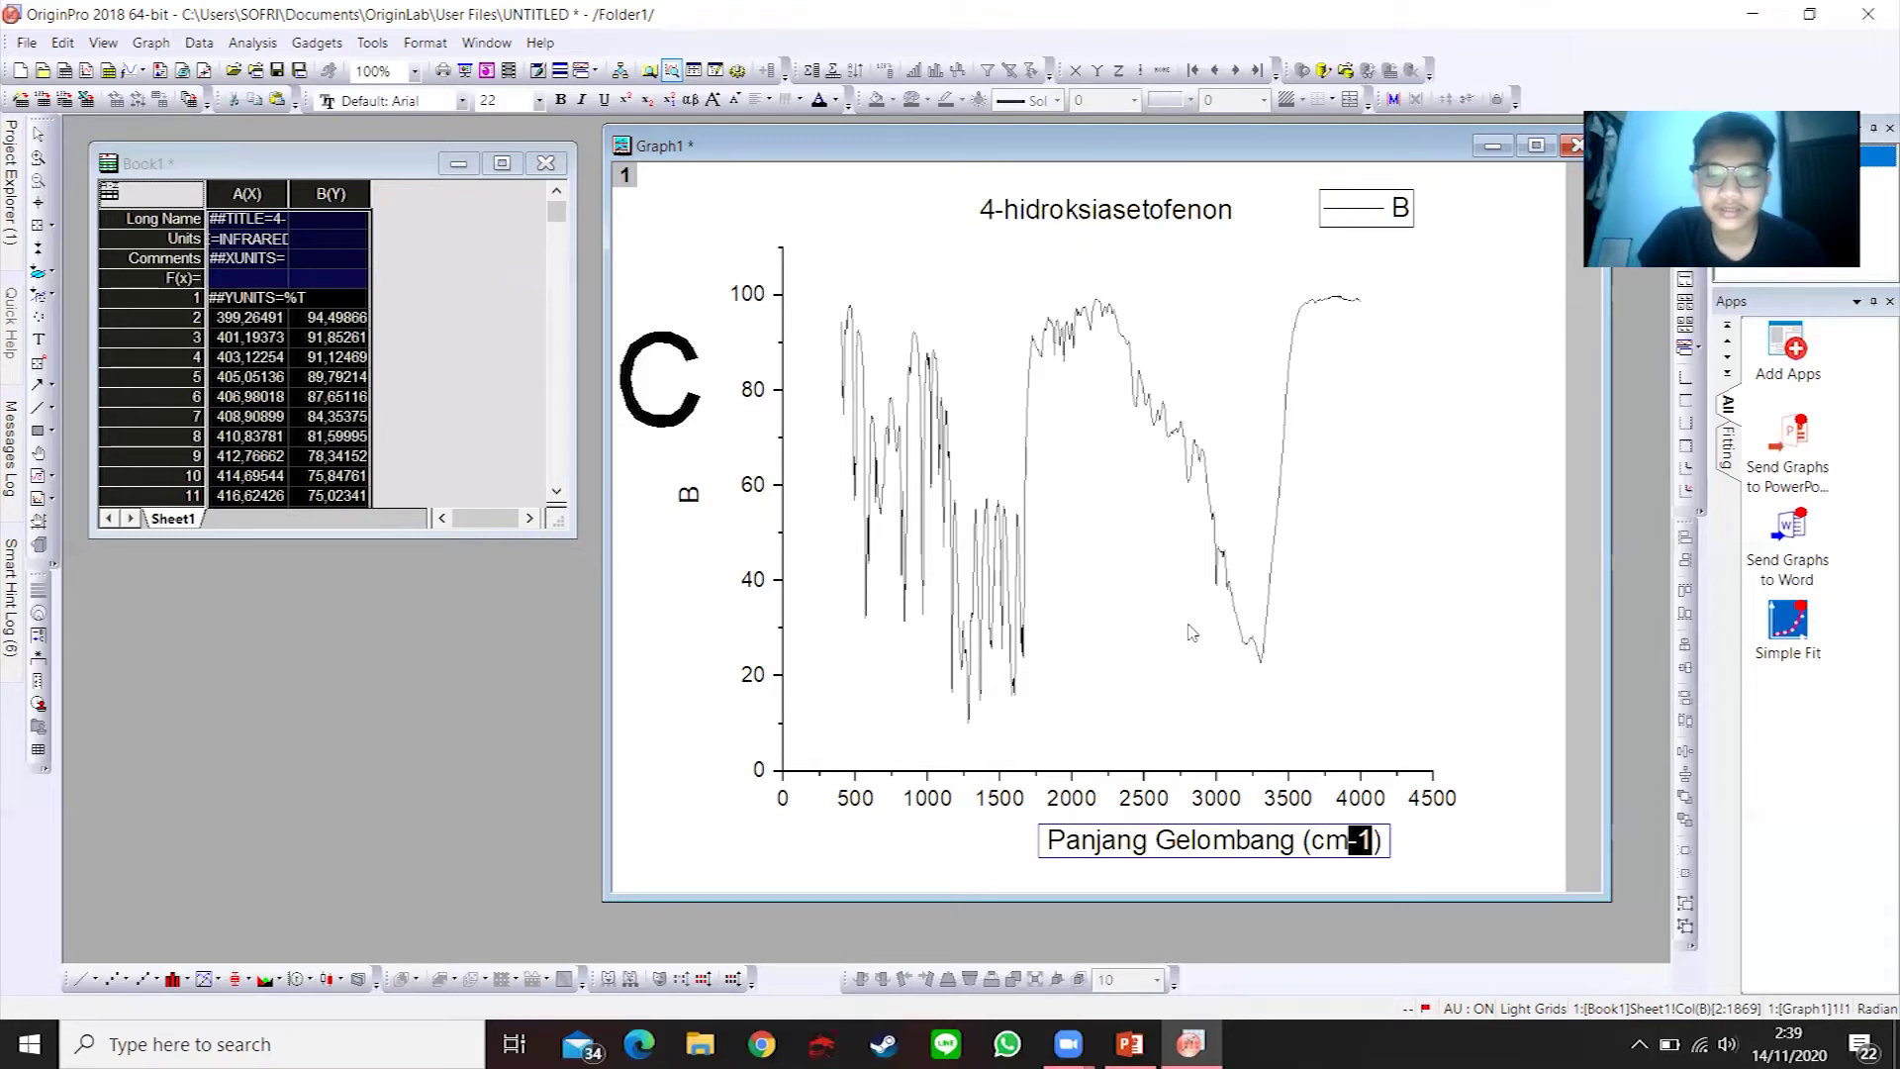
key(ctrl+shift+equal)
click(902, 423)
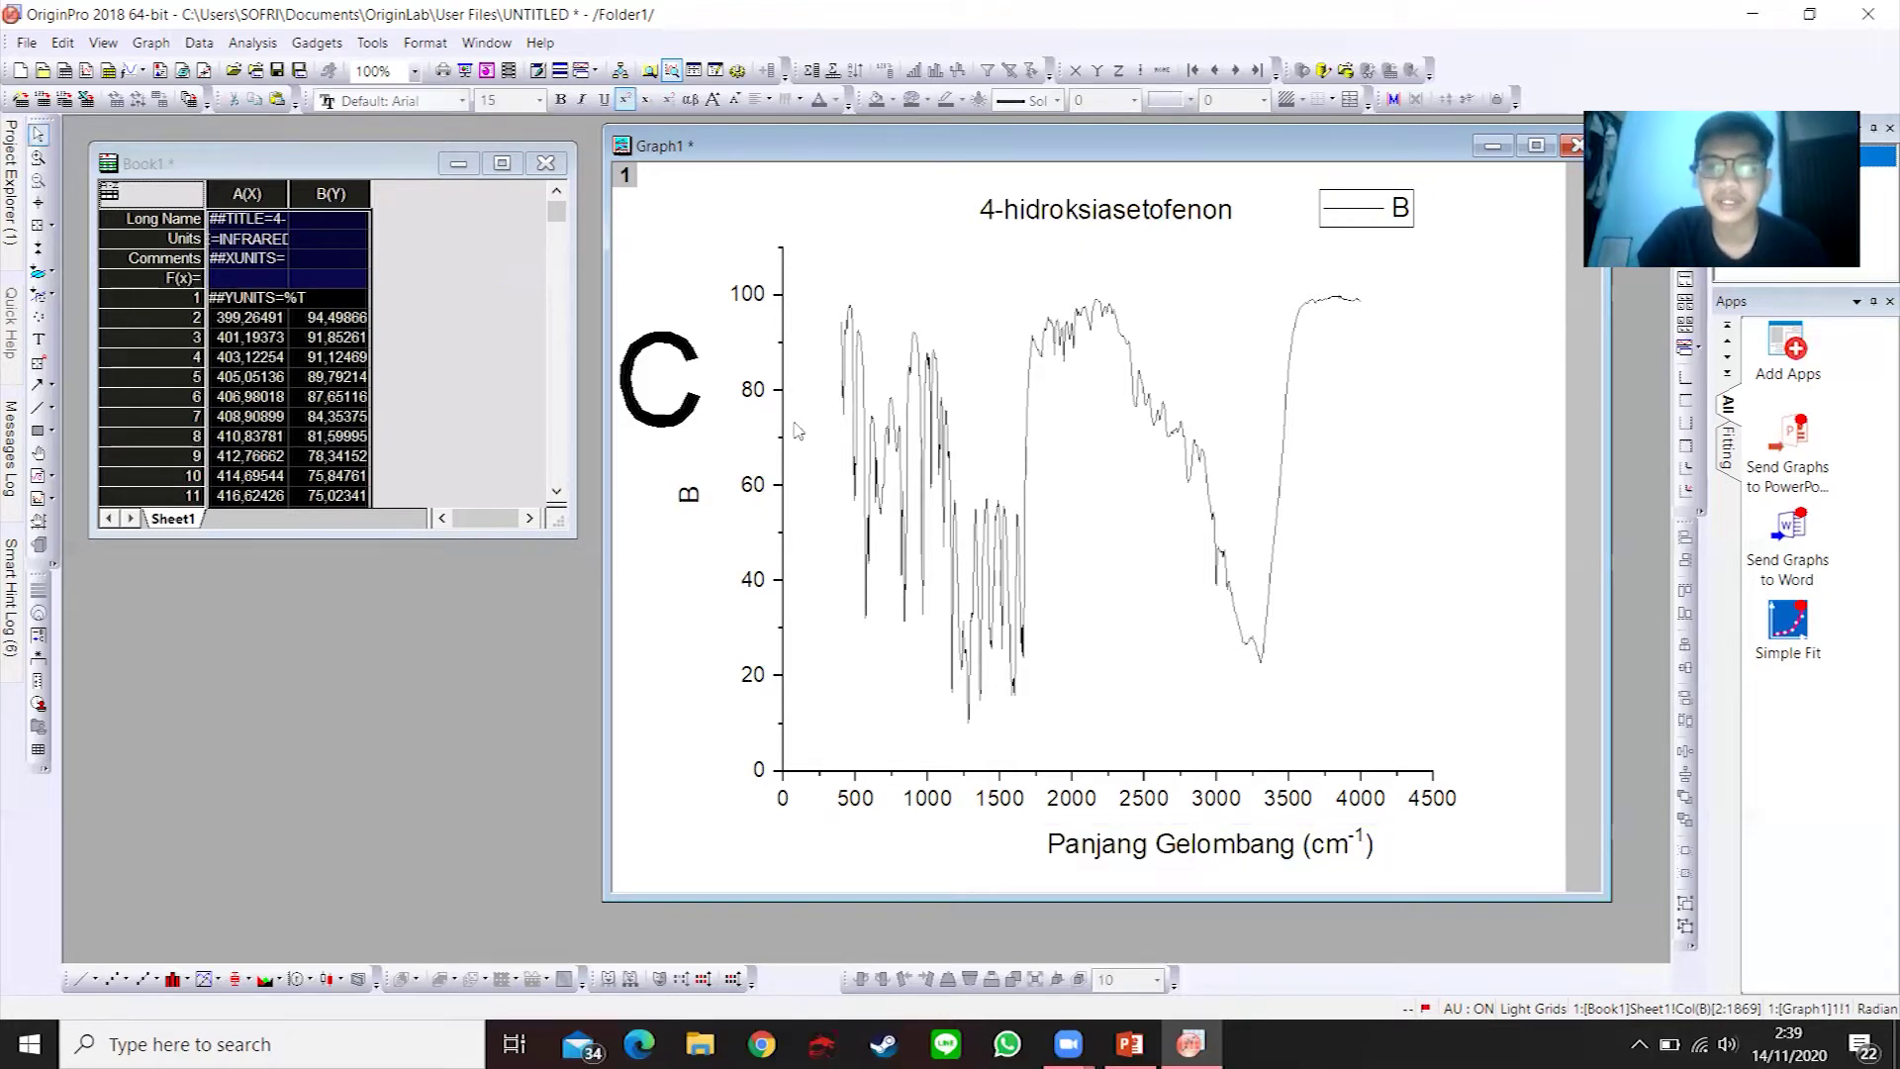
- Replace the y-axis title "B" with "%Transmitan" and shift the label slightly down along the axis
click(688, 497)
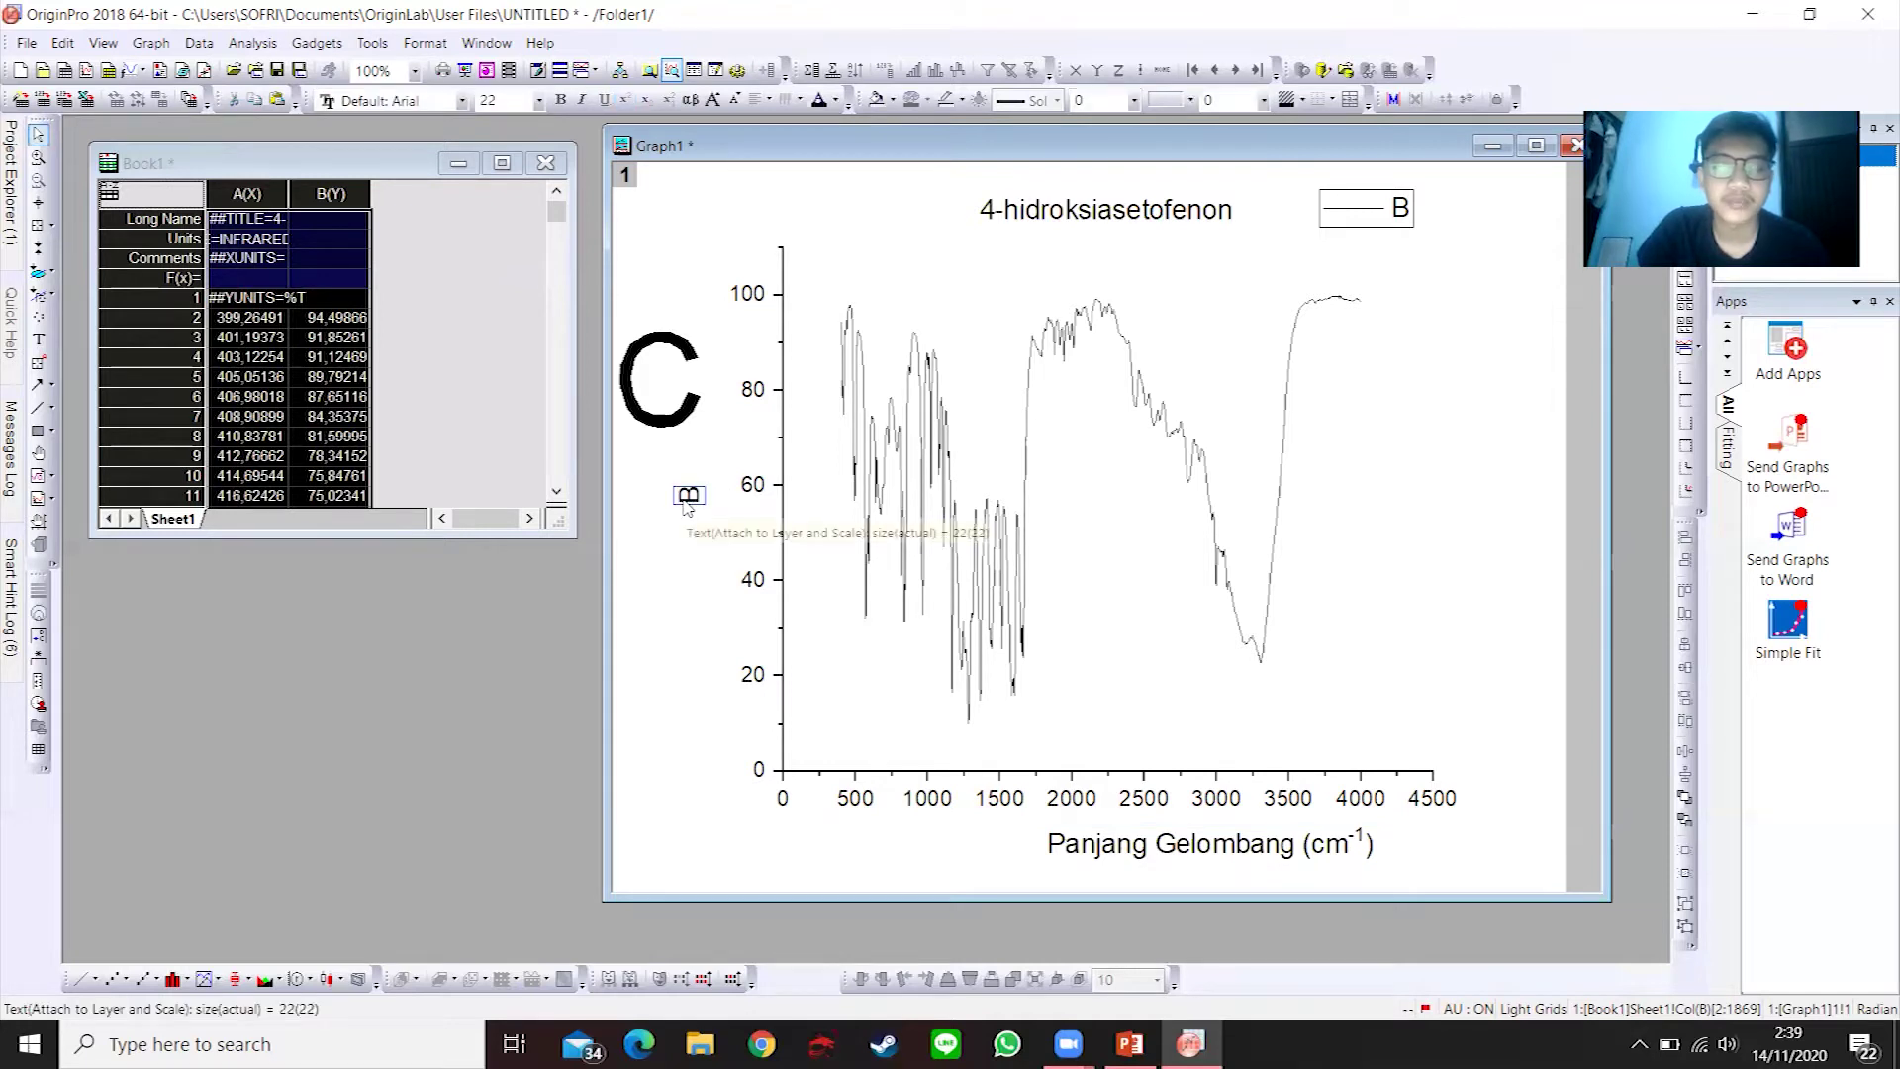
click(690, 560)
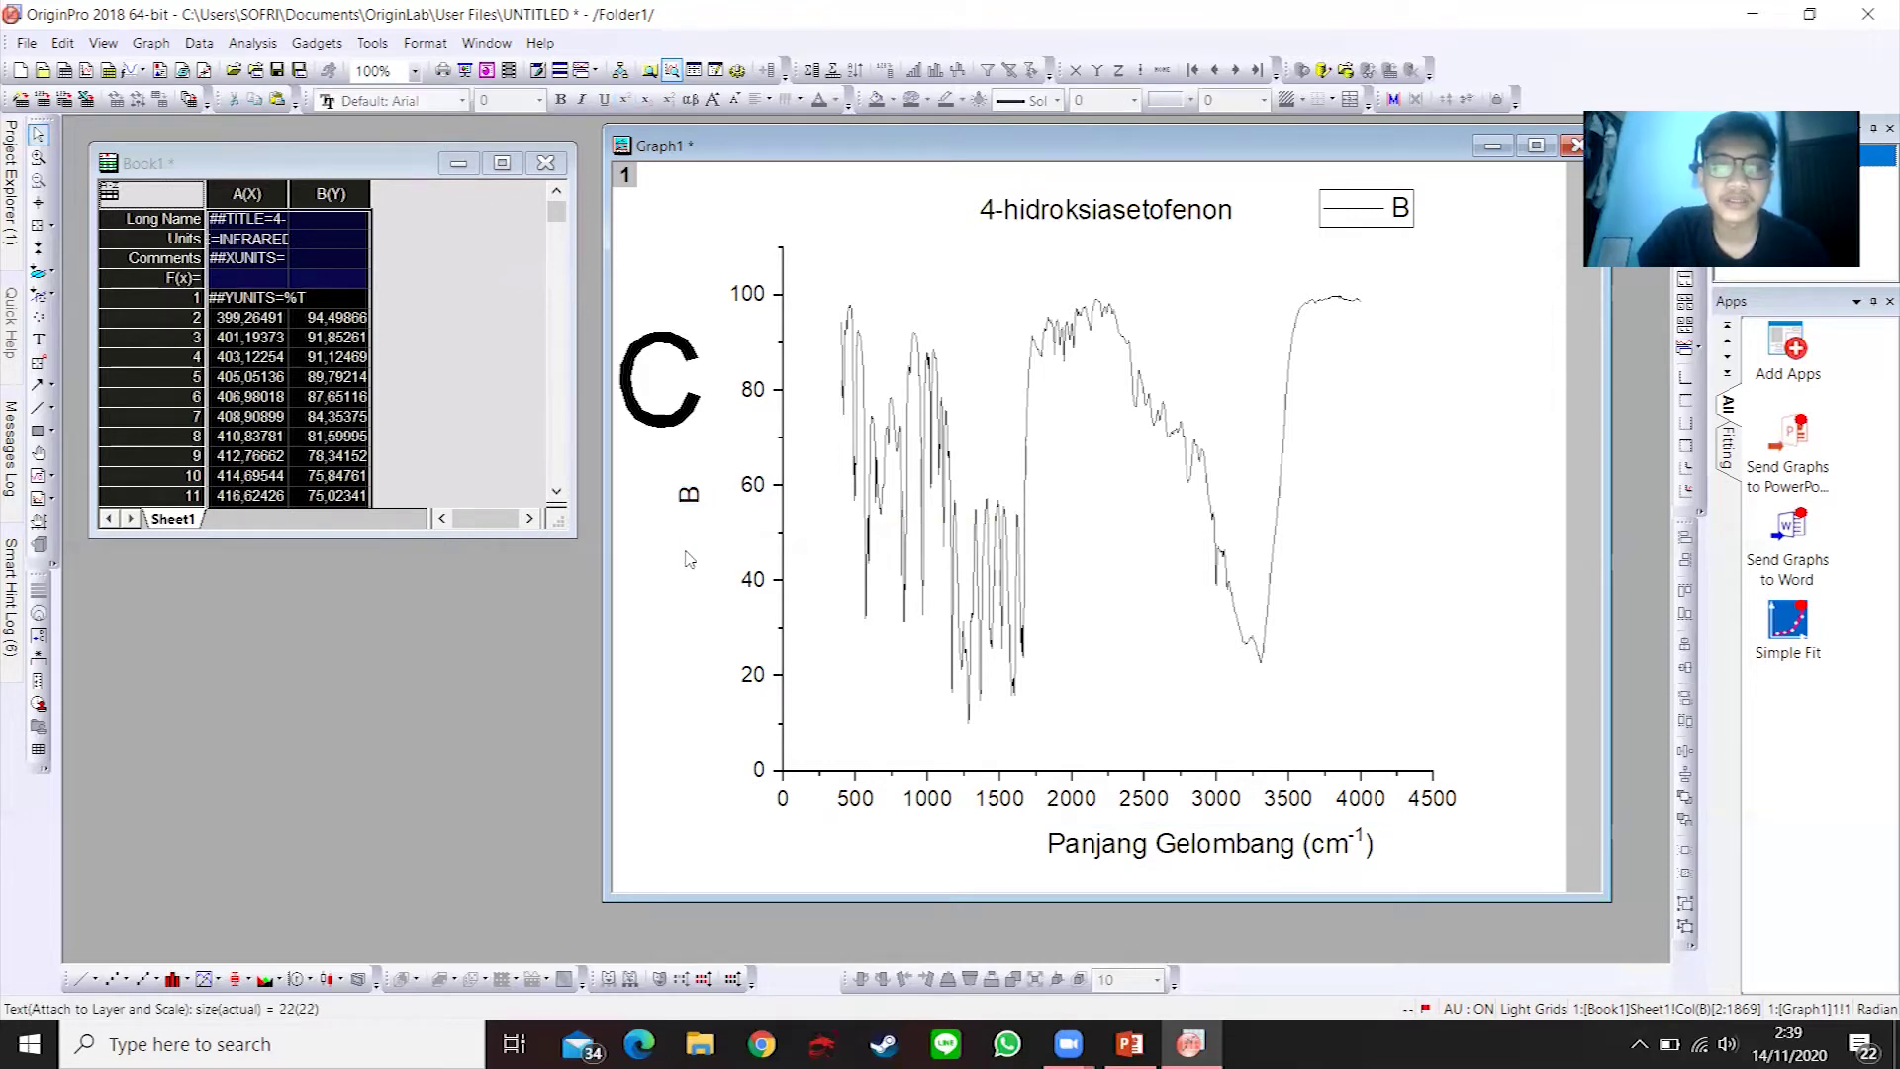
double_click(690, 501)
click(717, 500)
key(BackSpace)
key(BackSpace)
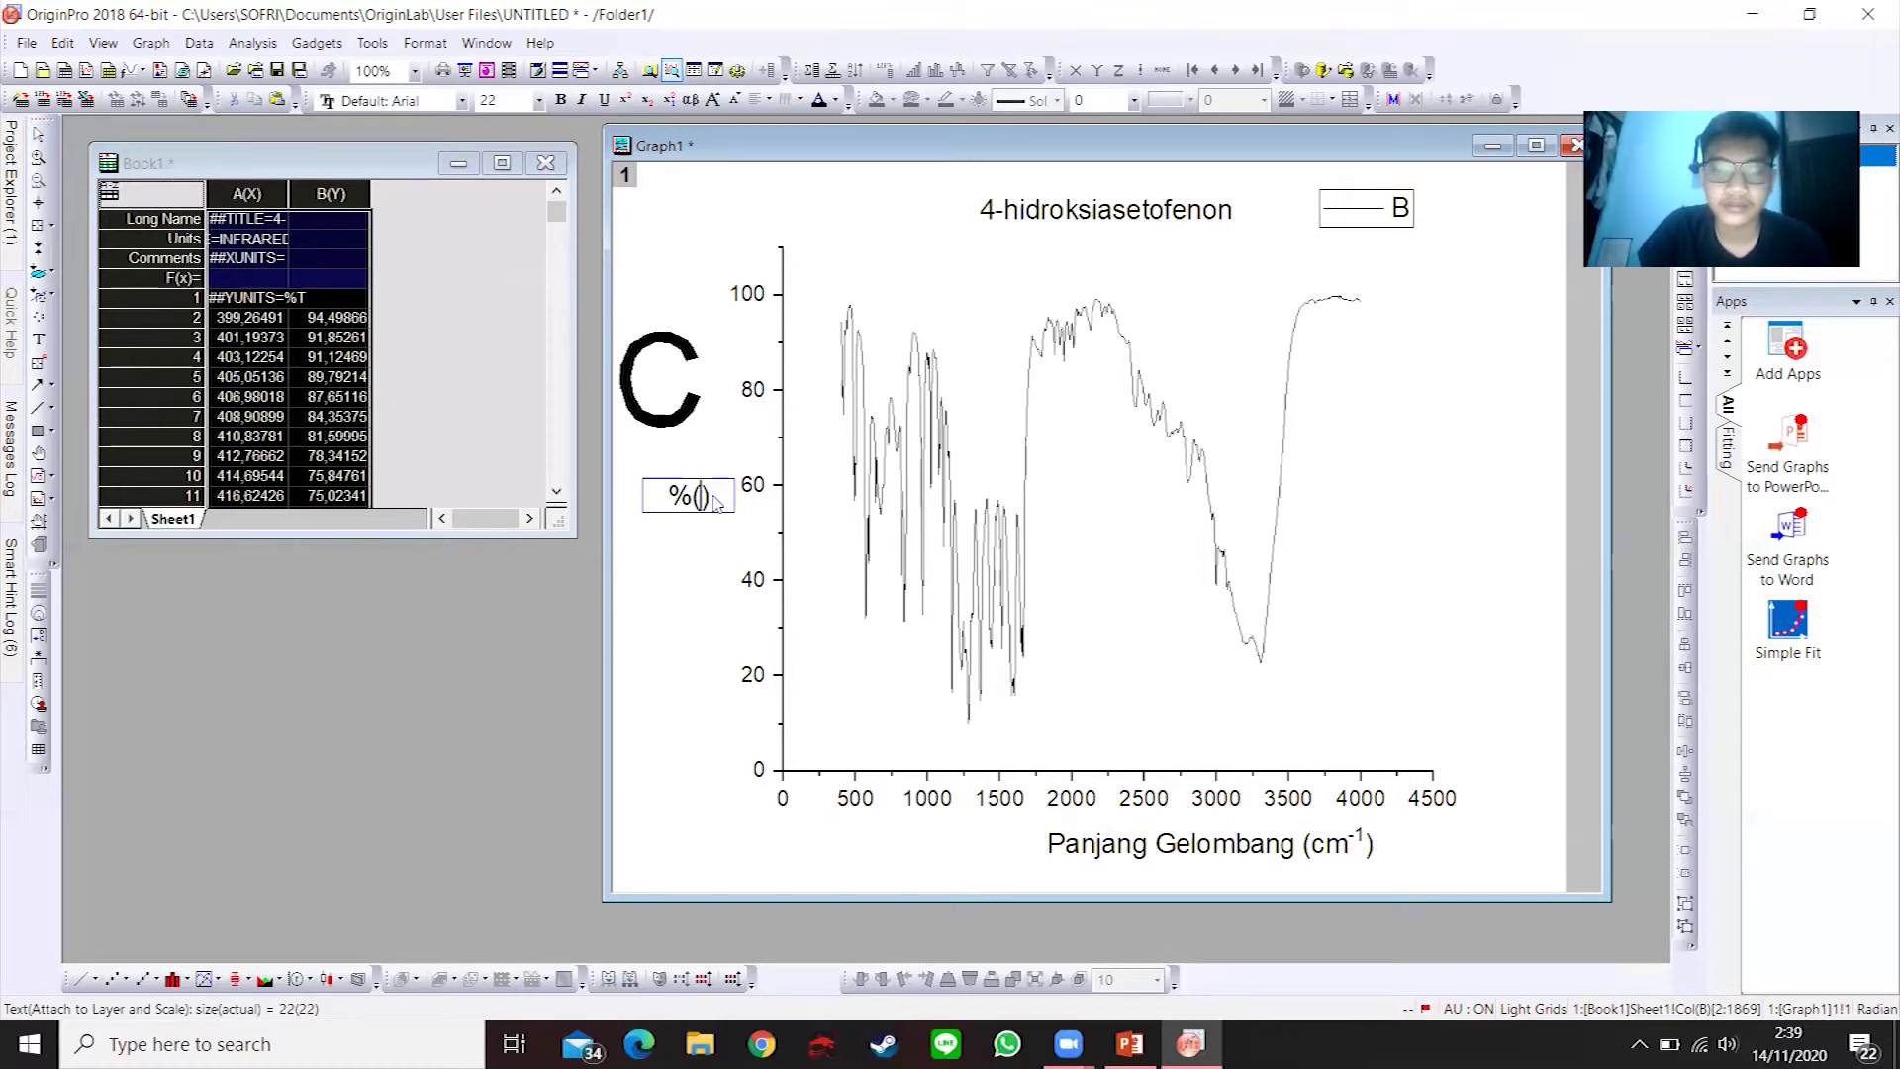
key(BackSpace)
key(Delete)
text(Tra)
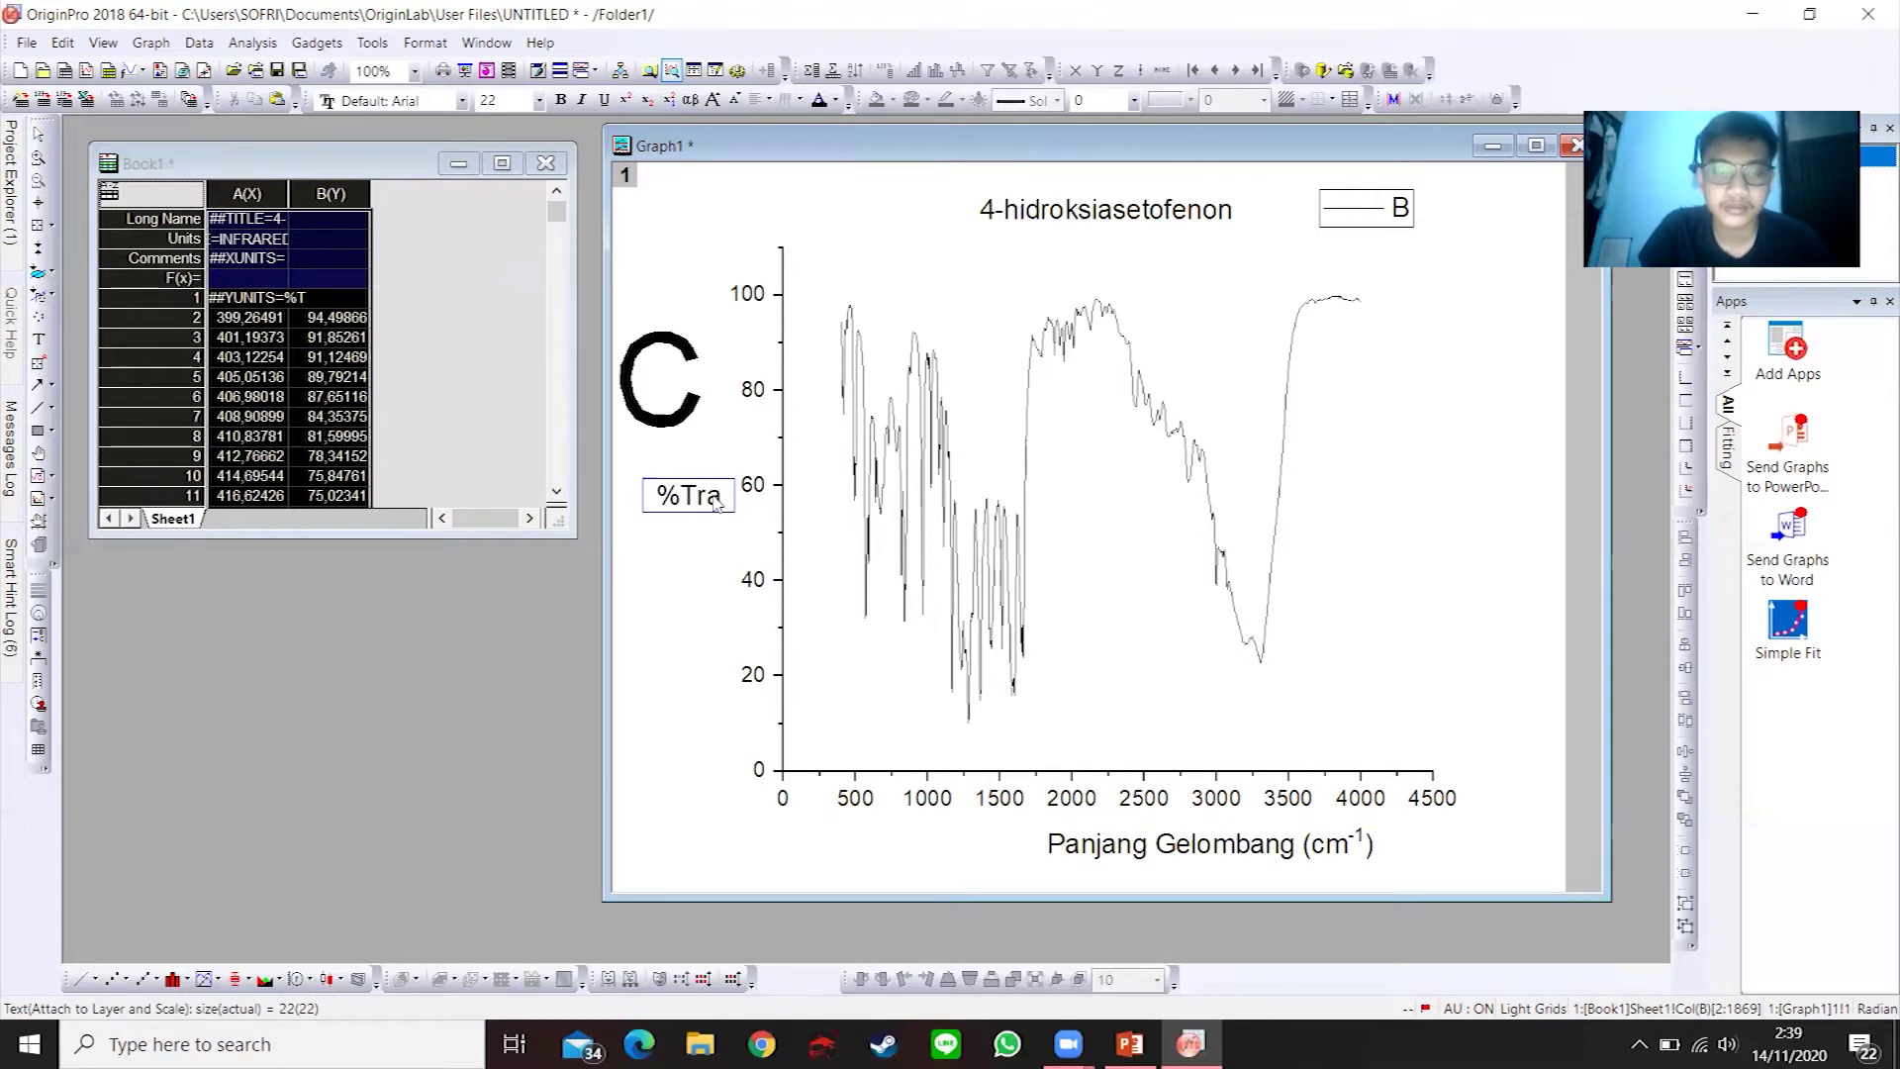
text(nsmitan)
click(893, 294)
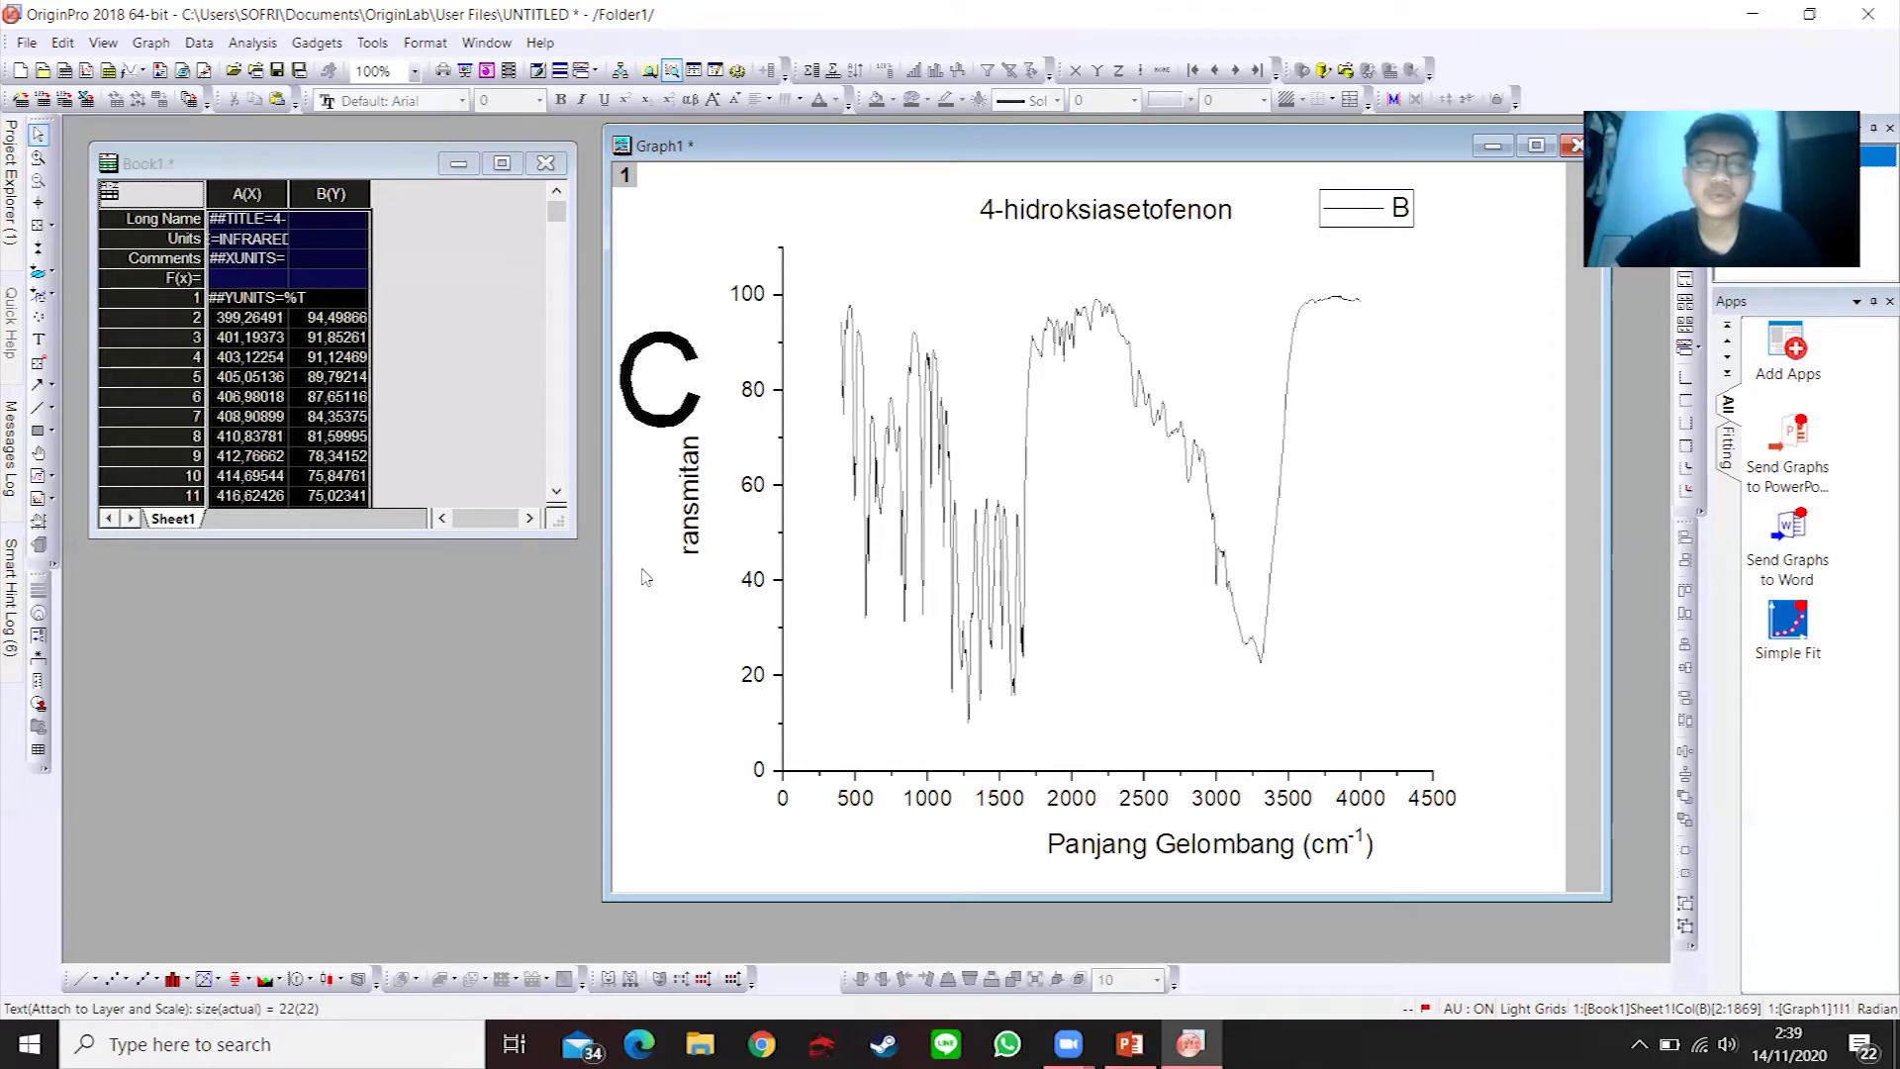
click(688, 539)
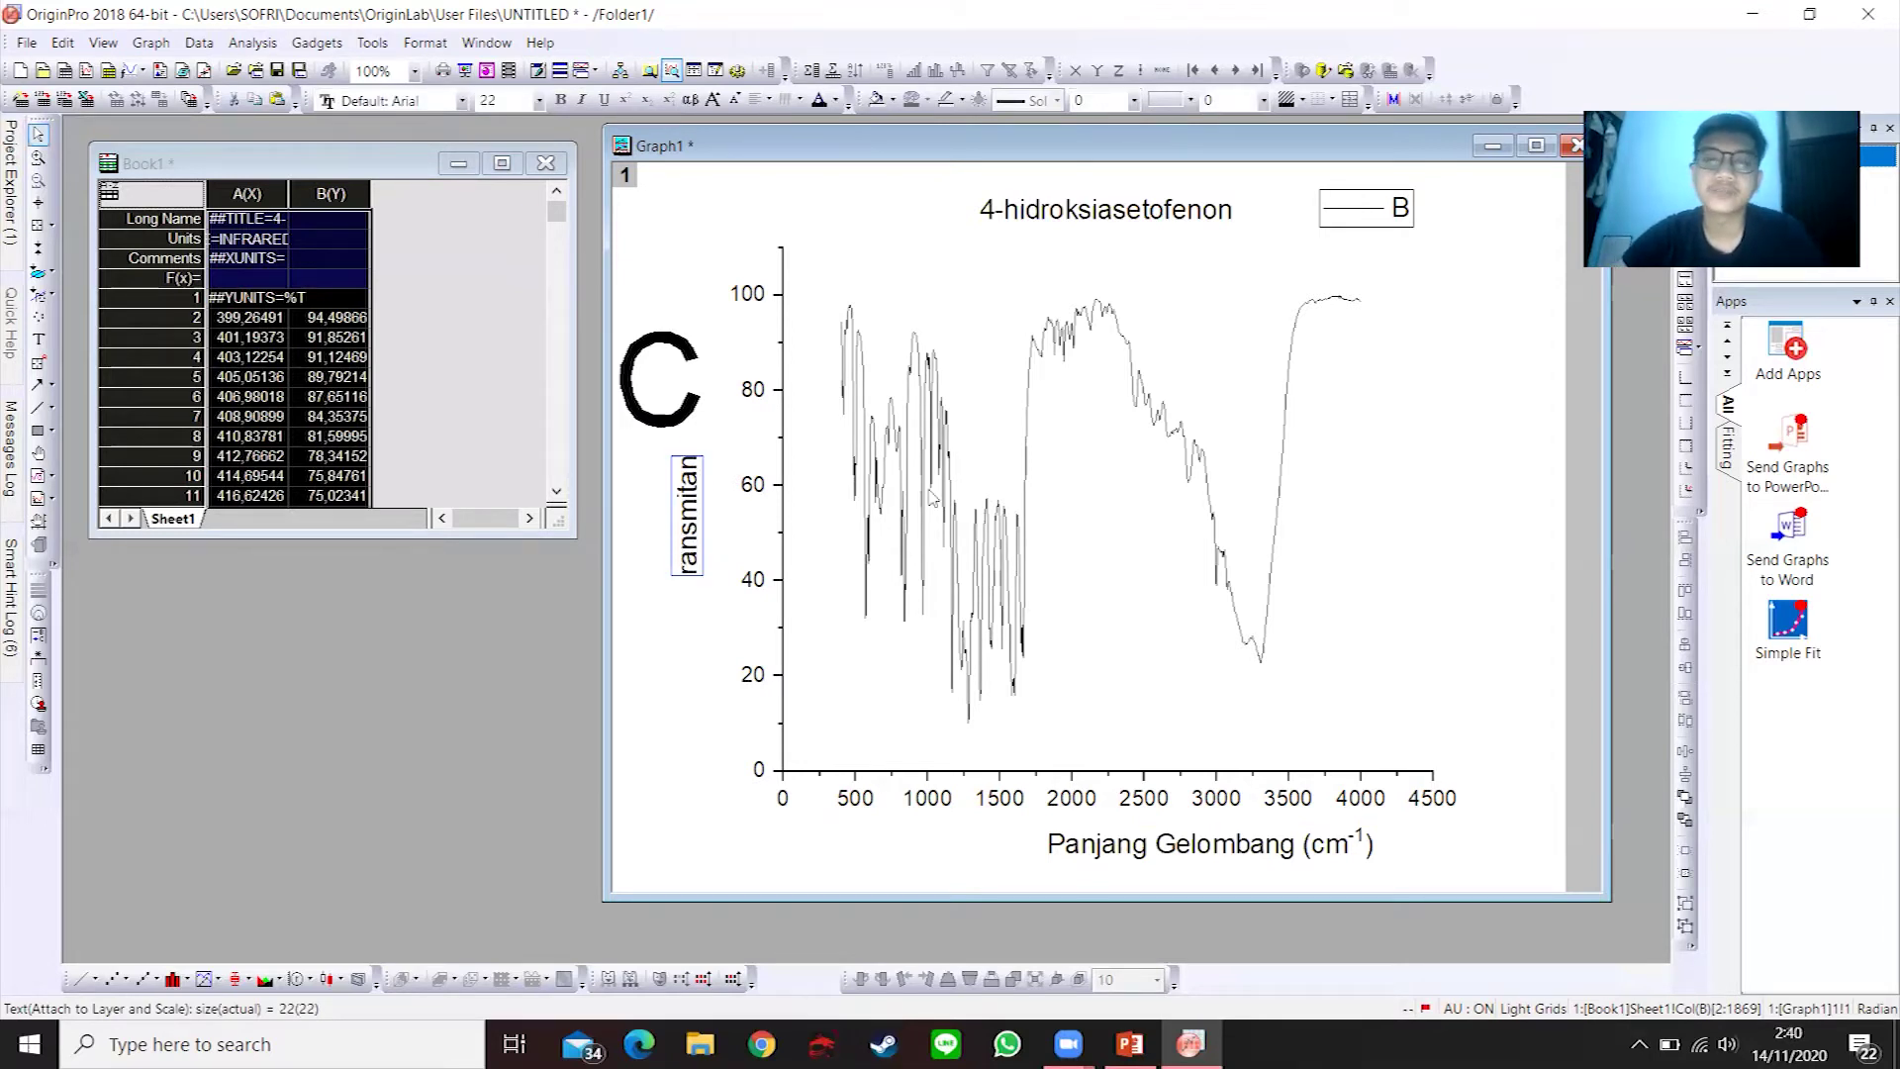
right_click(1192, 708)
click(1477, 823)
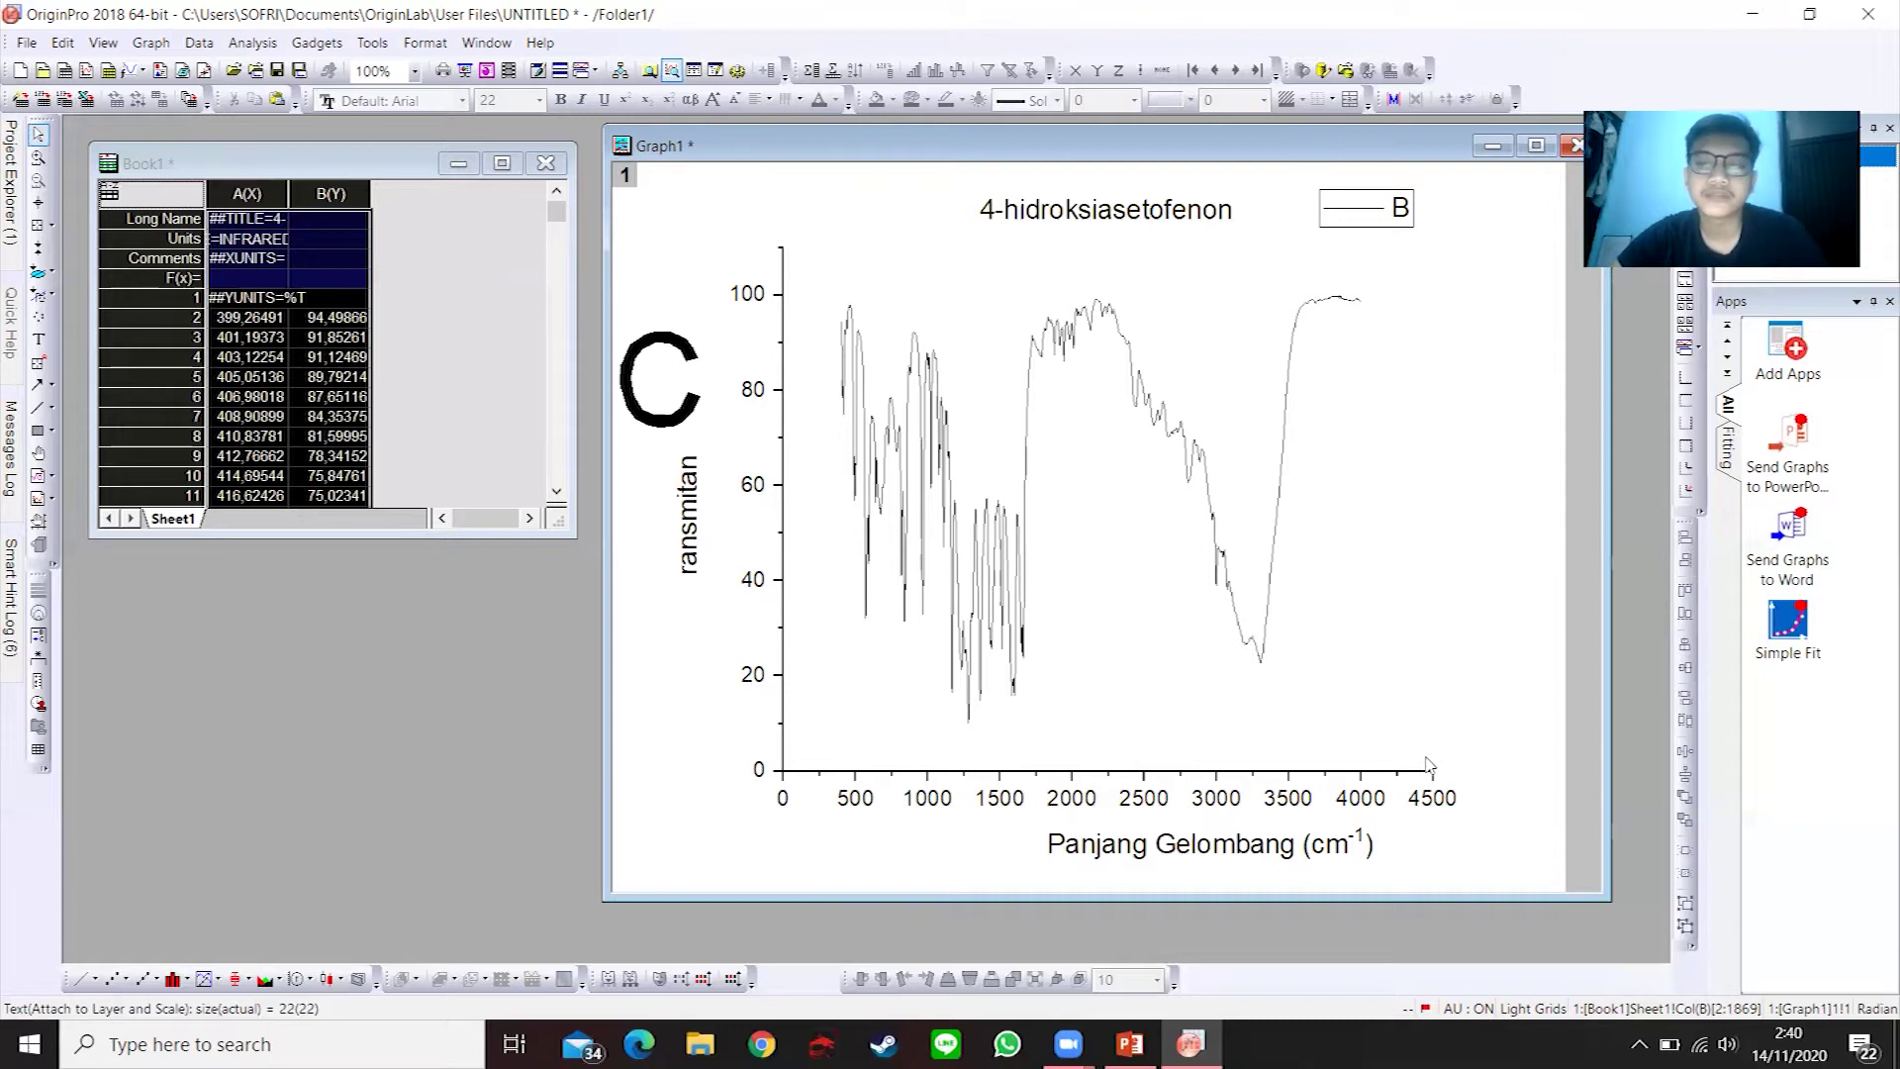
- Set the x-axis scale to run from 4000 to 400 with a major tick increment of -400
click(1430, 810)
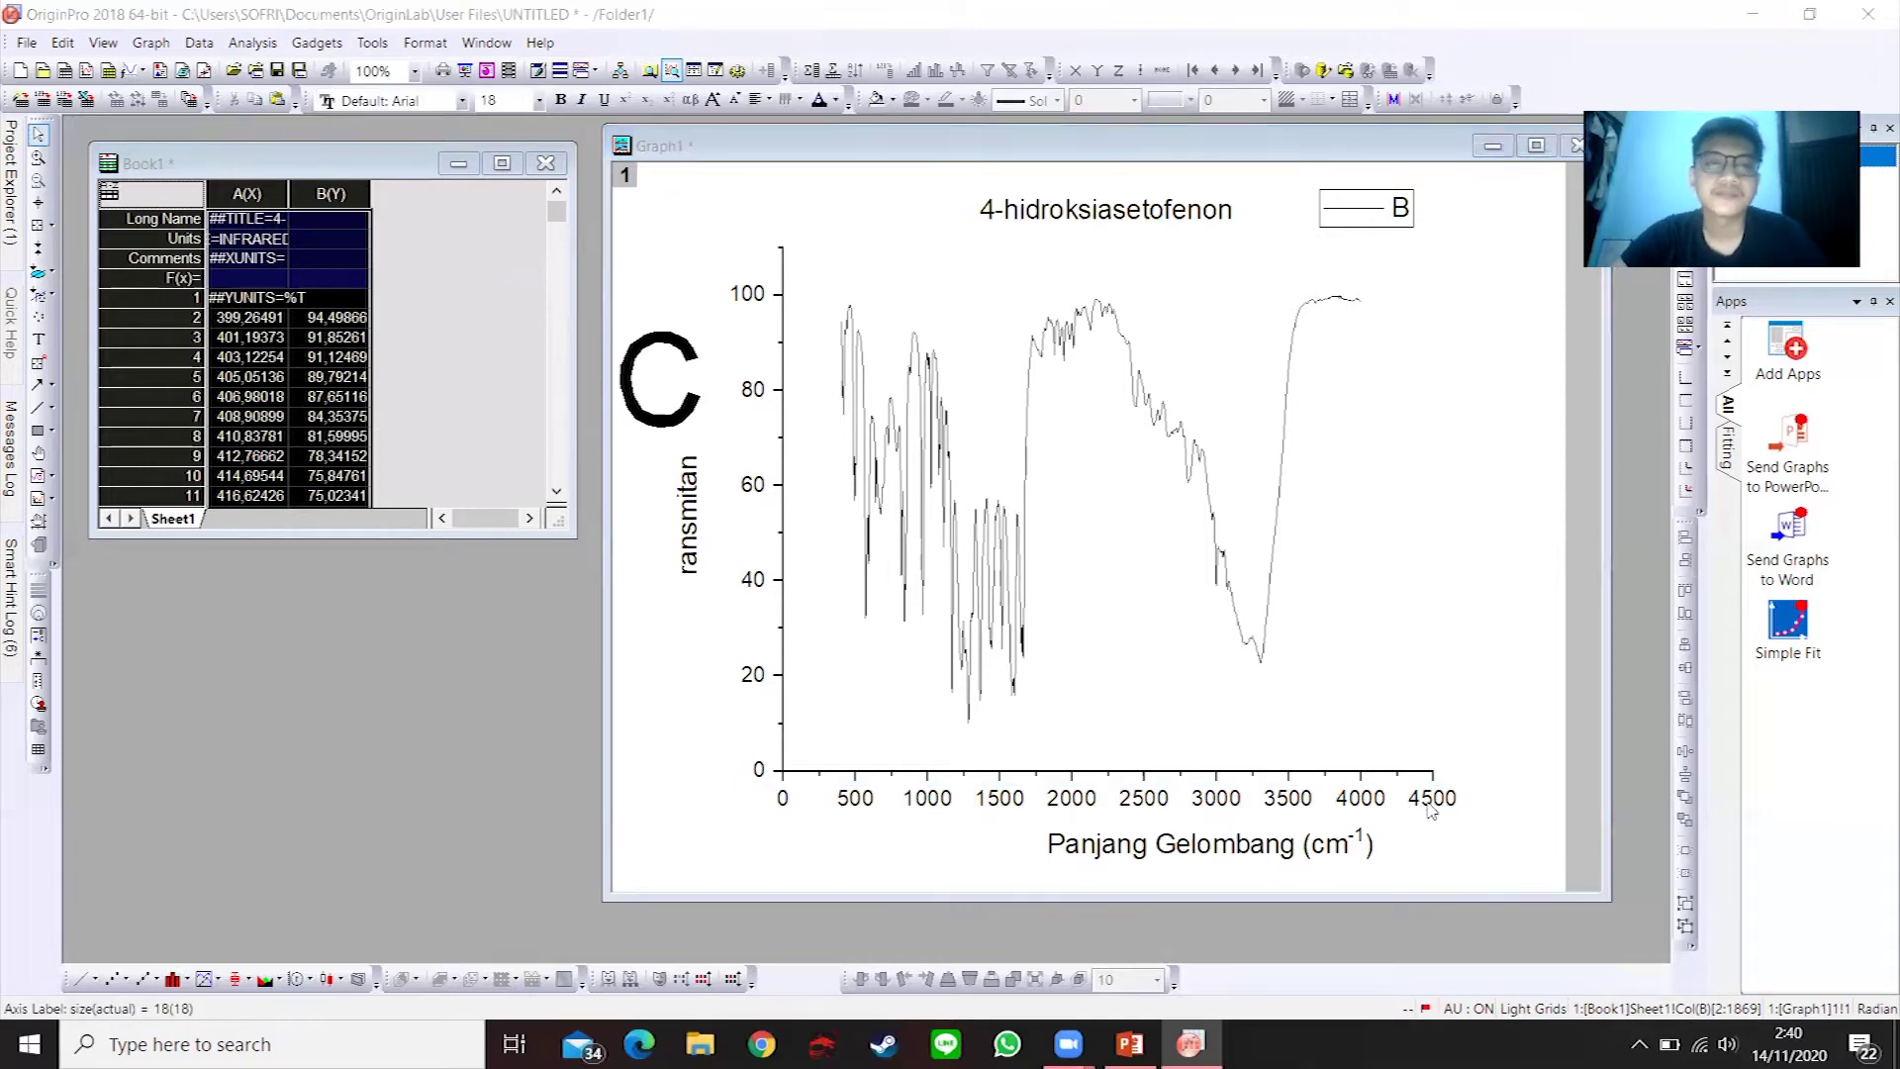
double_click(1429, 810)
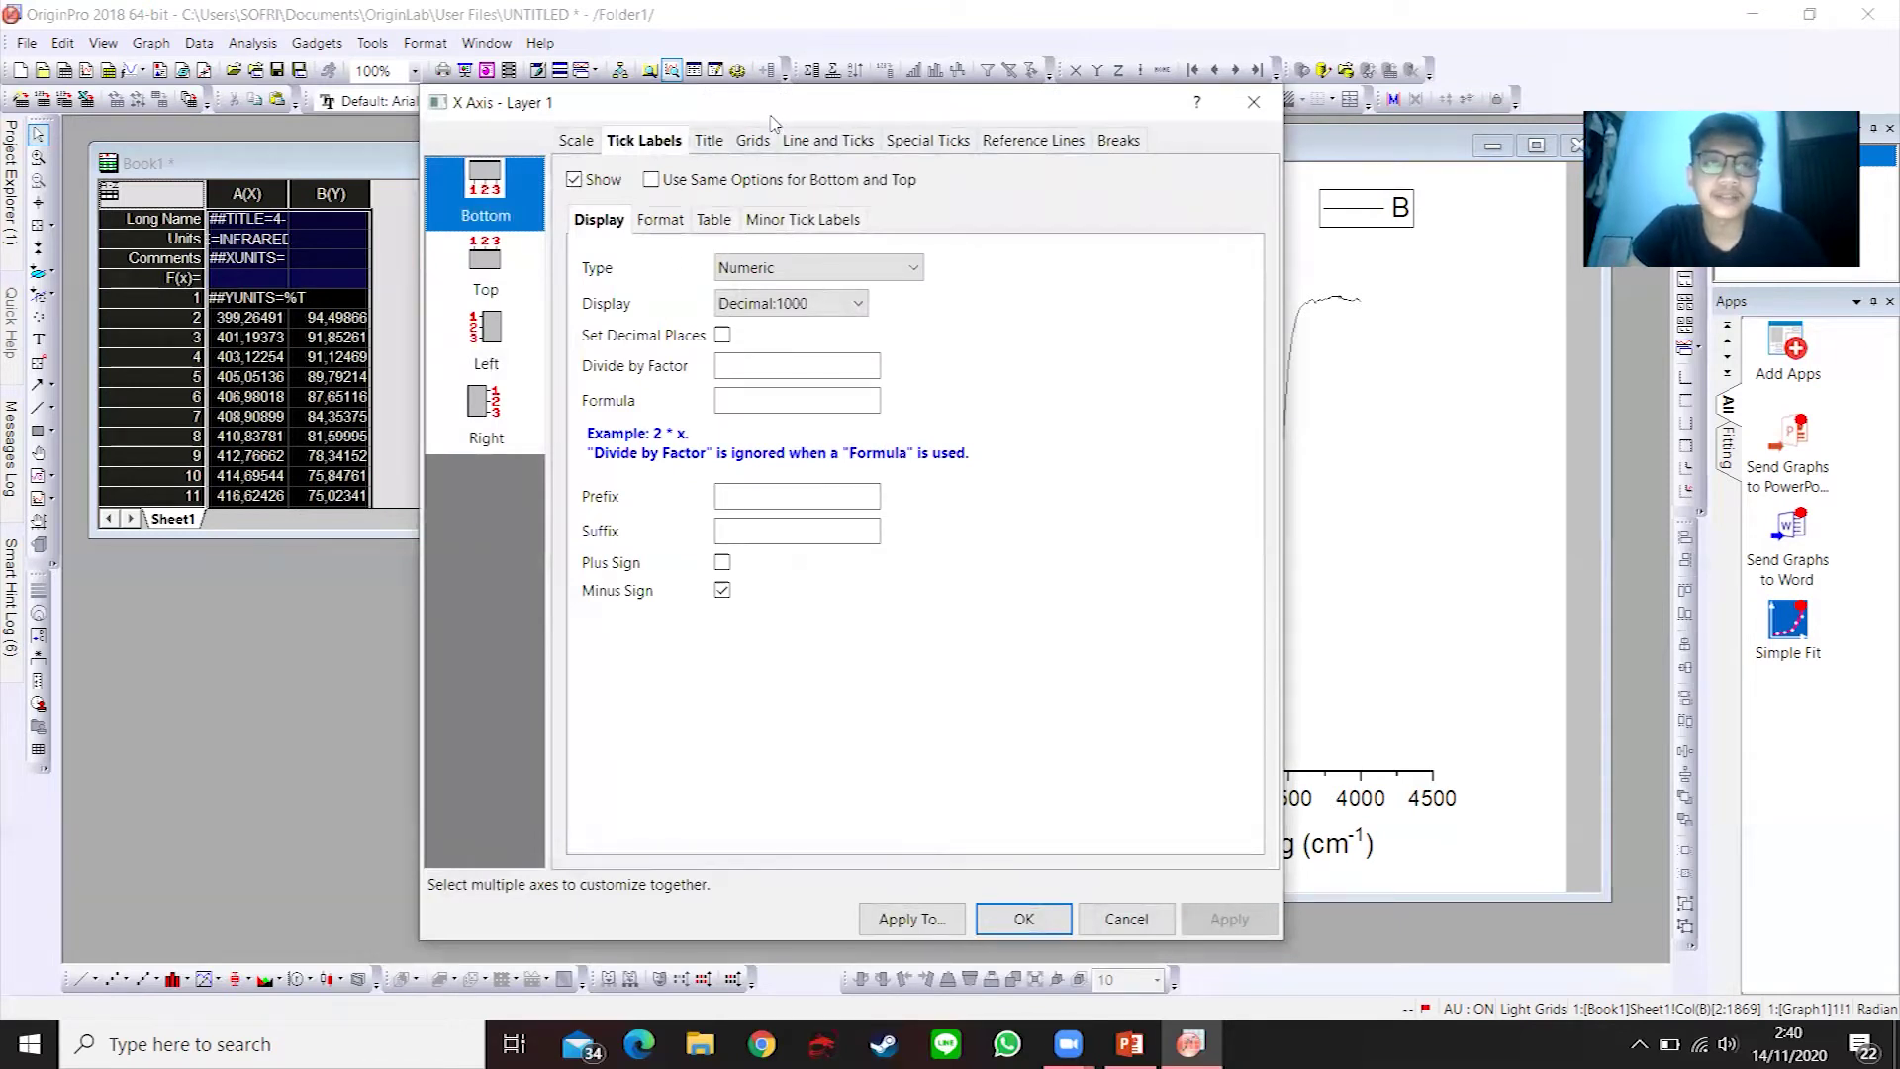
drag(771, 116, 714, 86)
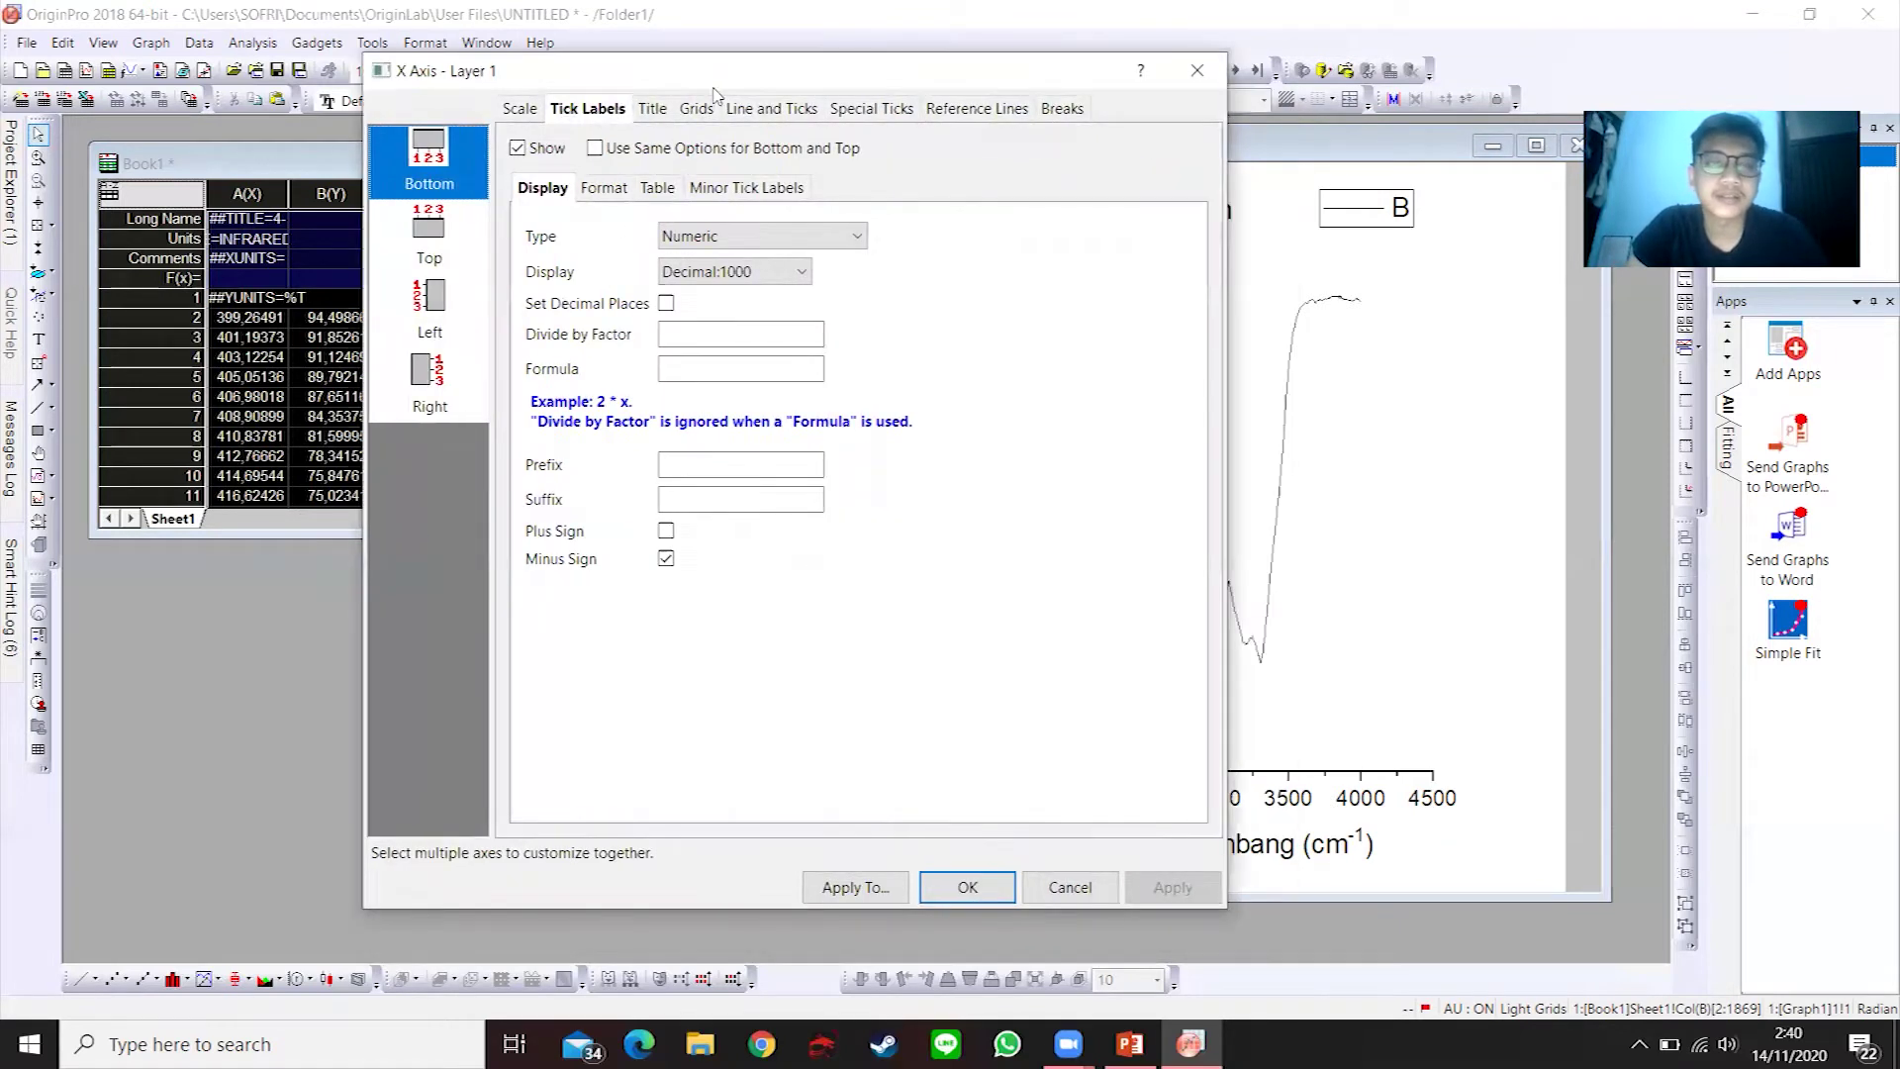
click(516, 105)
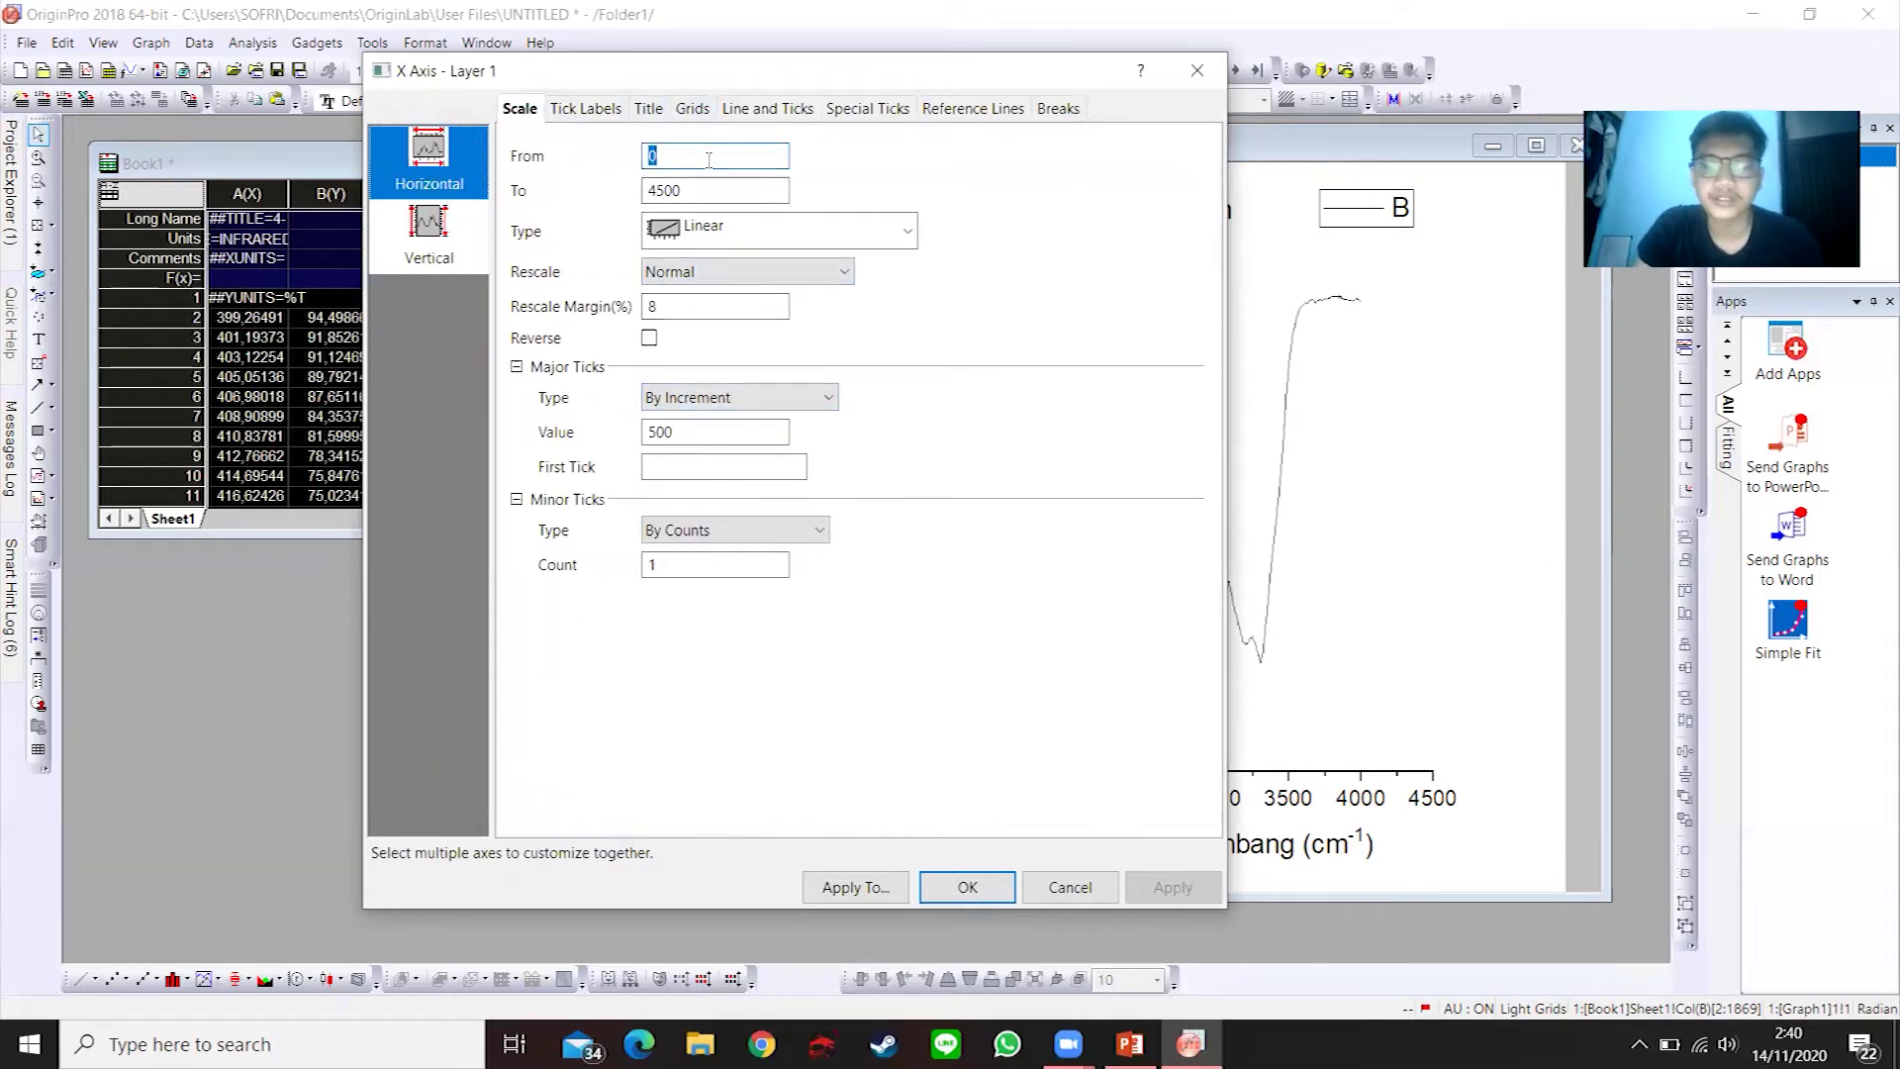
text(4000)
double_click(699, 186)
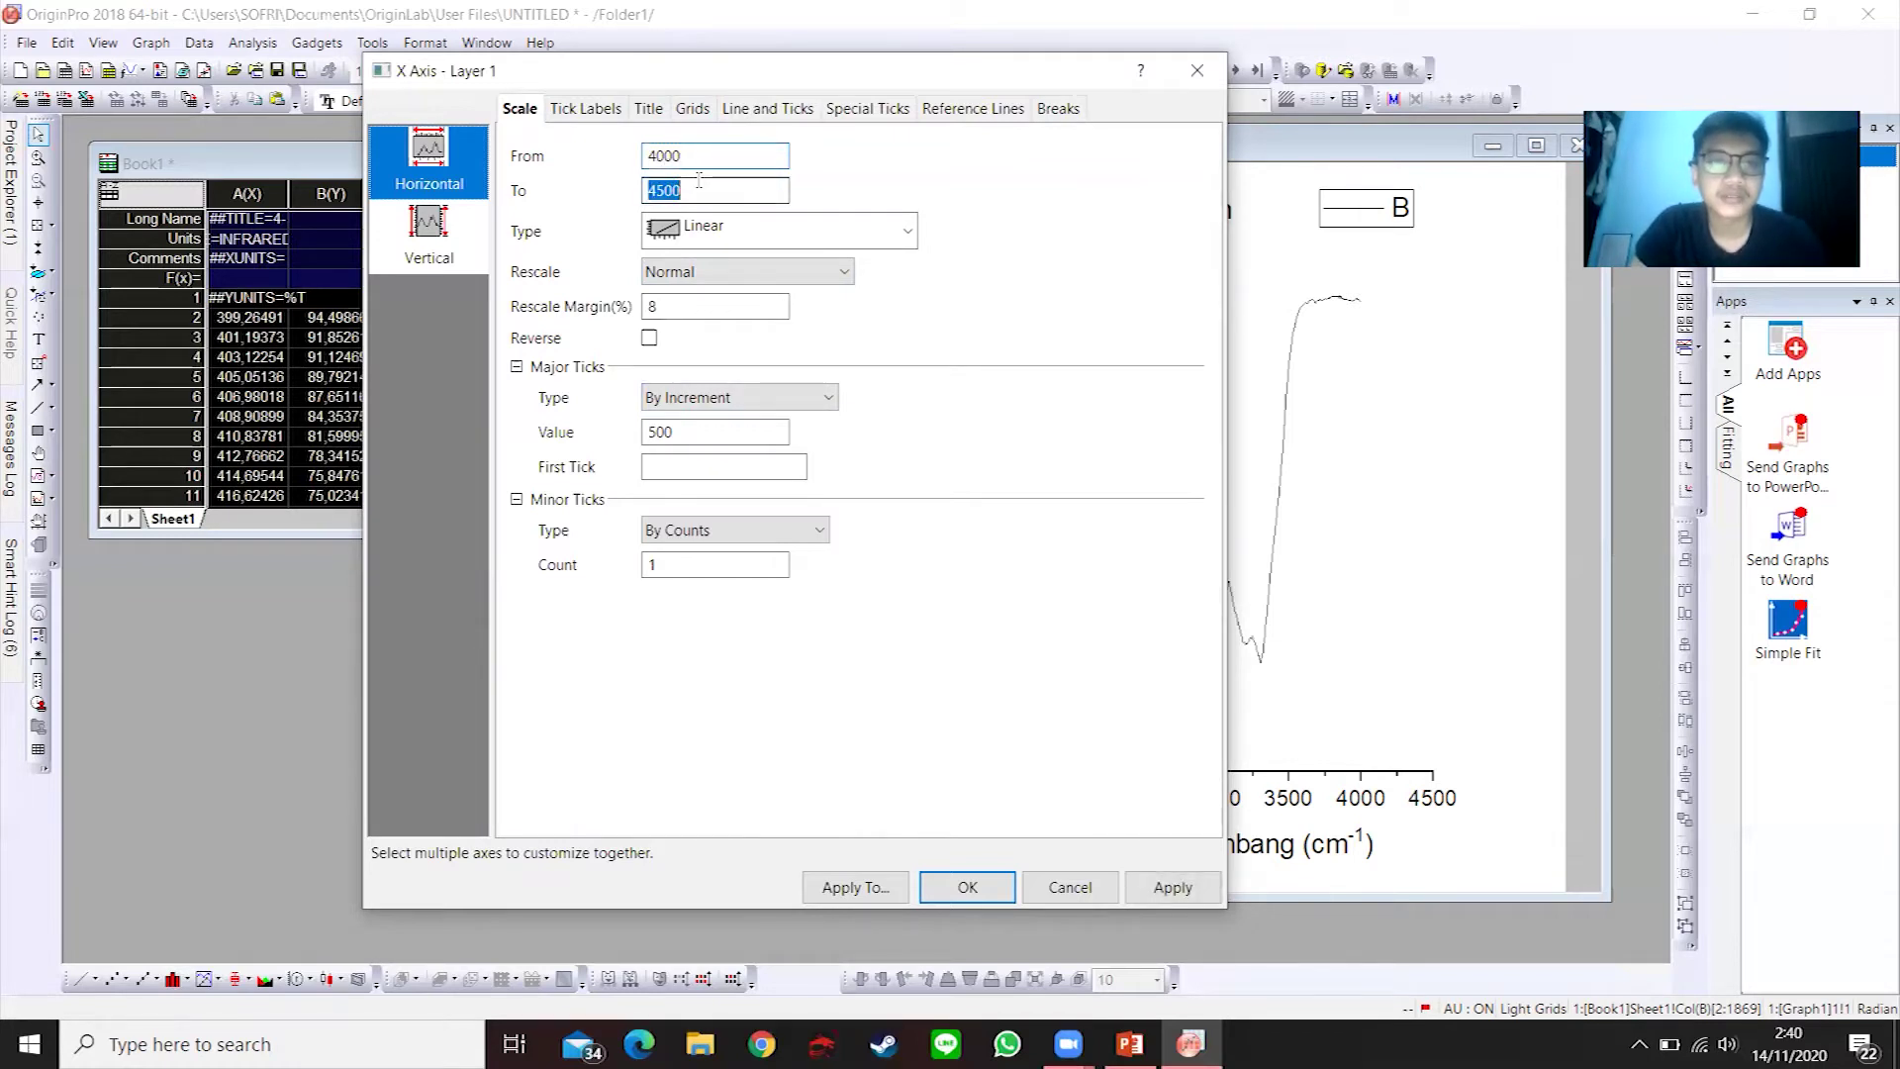
text(400)
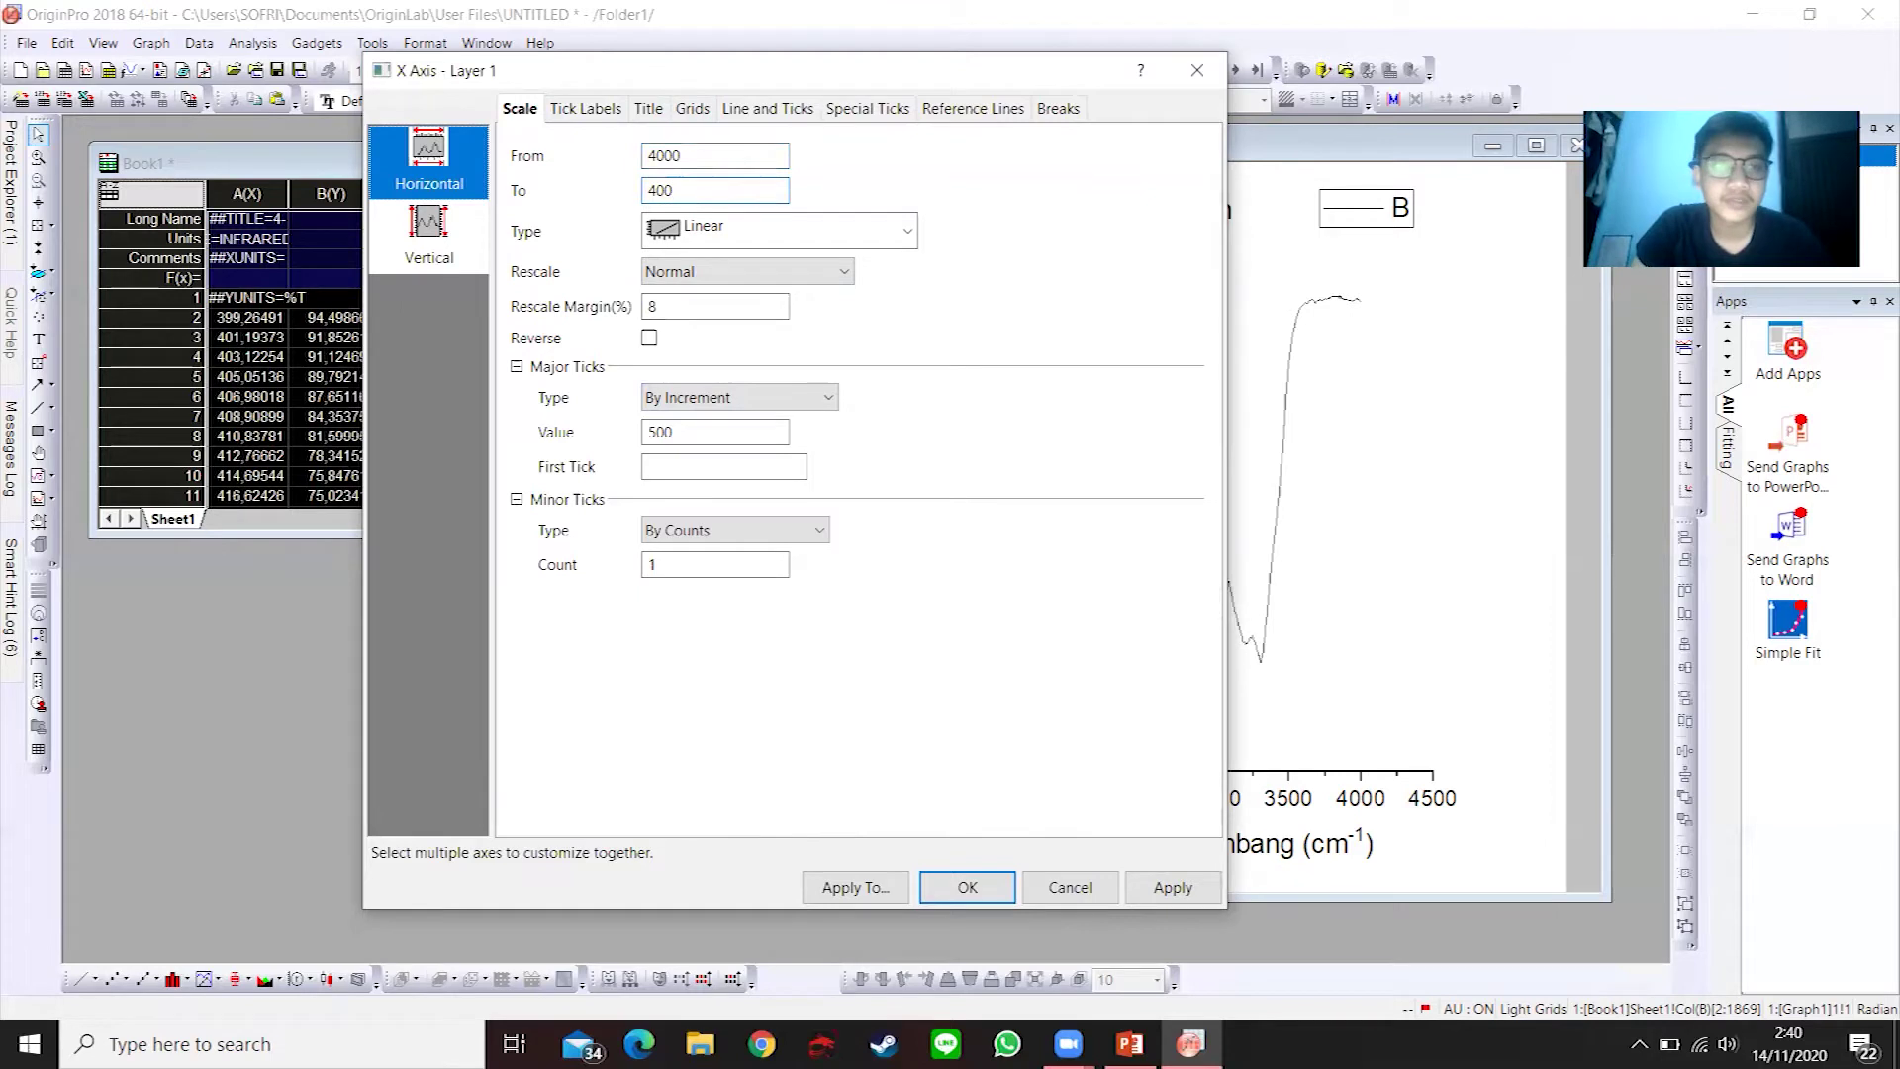
double_click(691, 431)
text(-4)
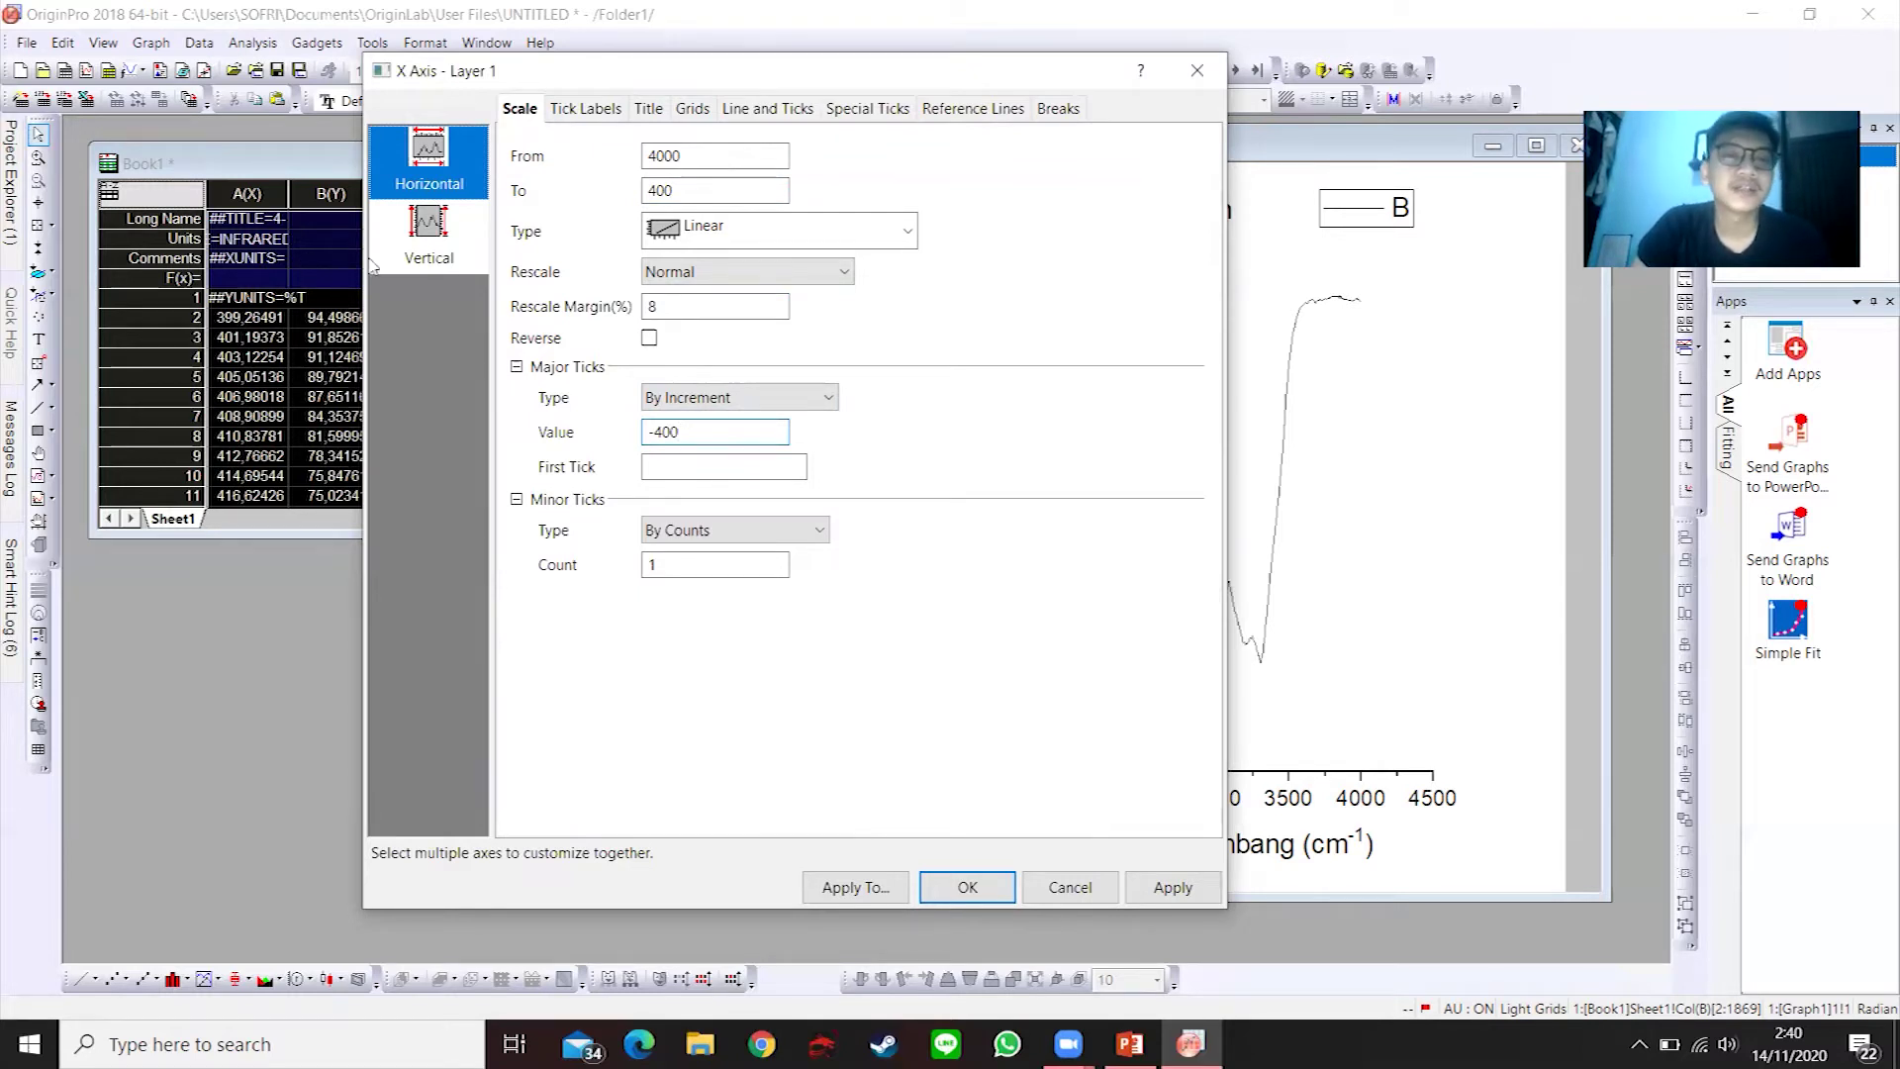
- Set the y-axis scale's end value to 100 and apply the scale changes to the graph
click(427, 242)
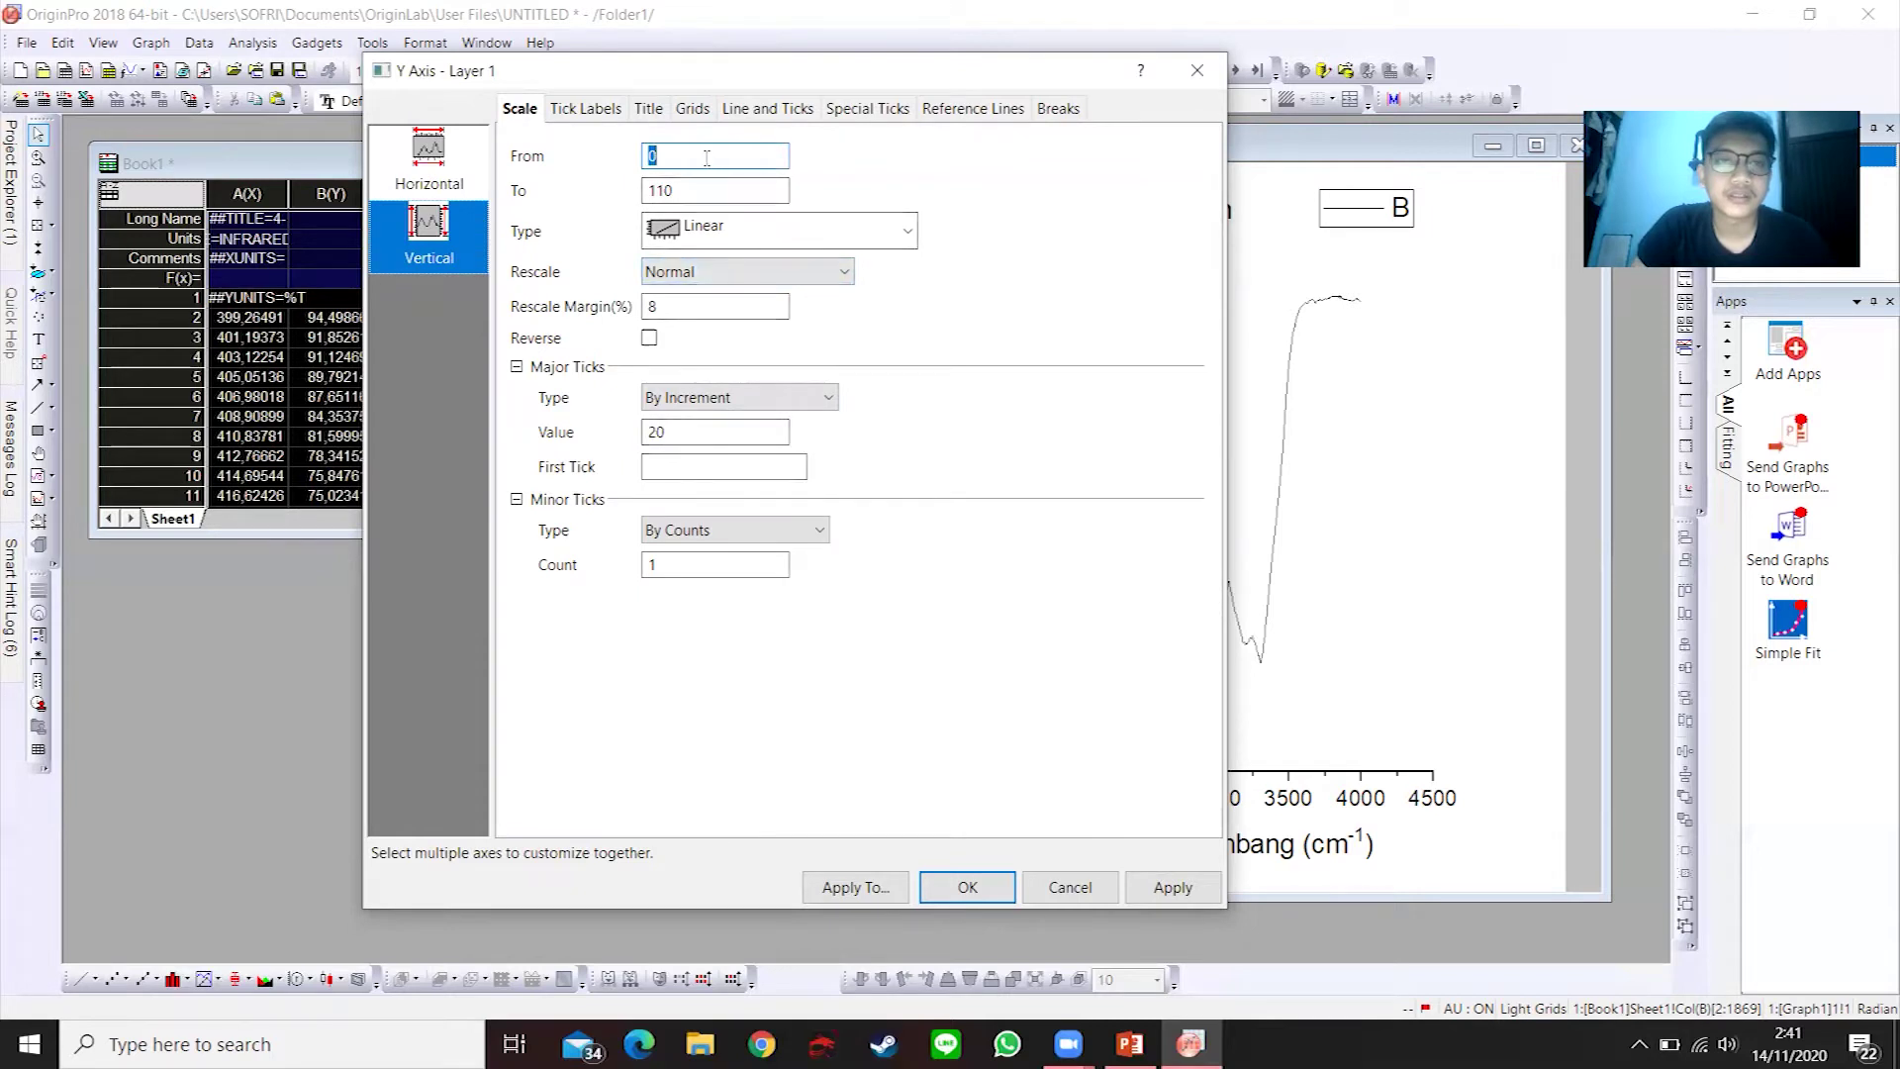
double_click(708, 198)
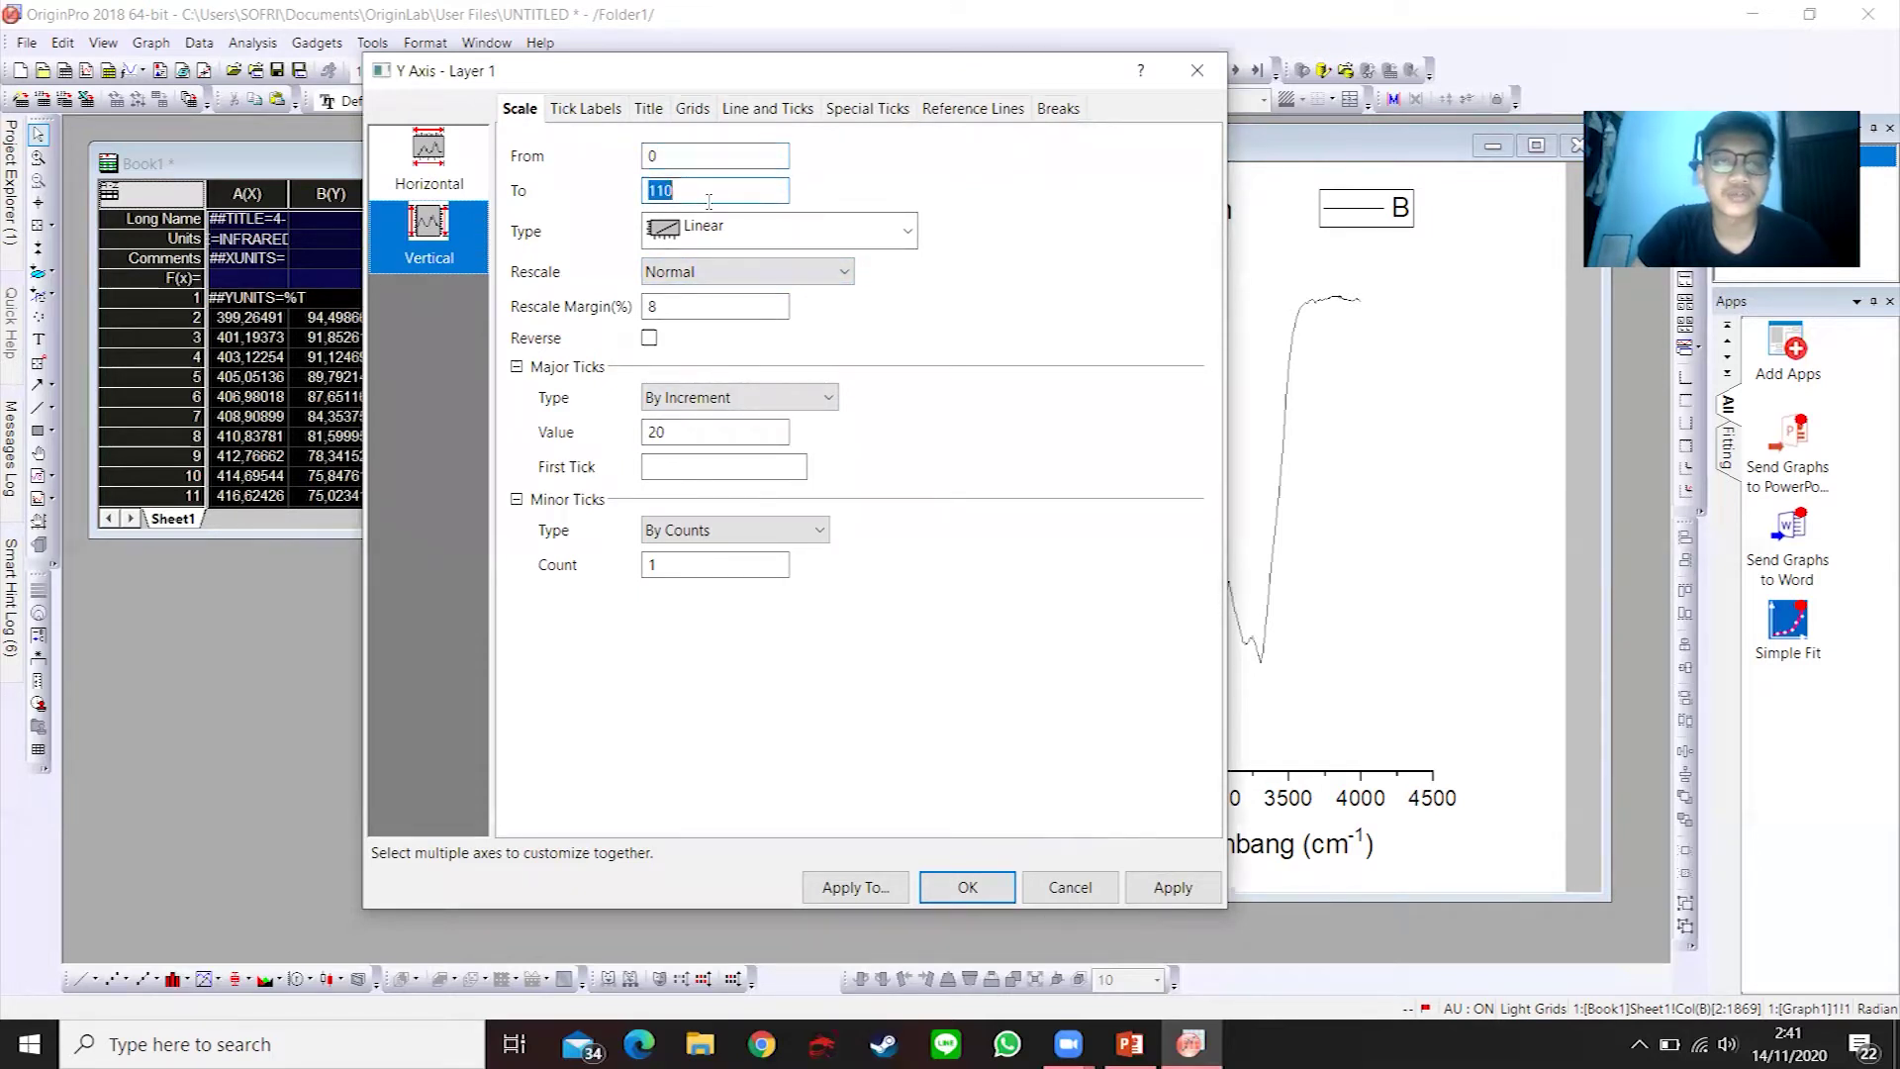
drag(685, 71, 175, 59)
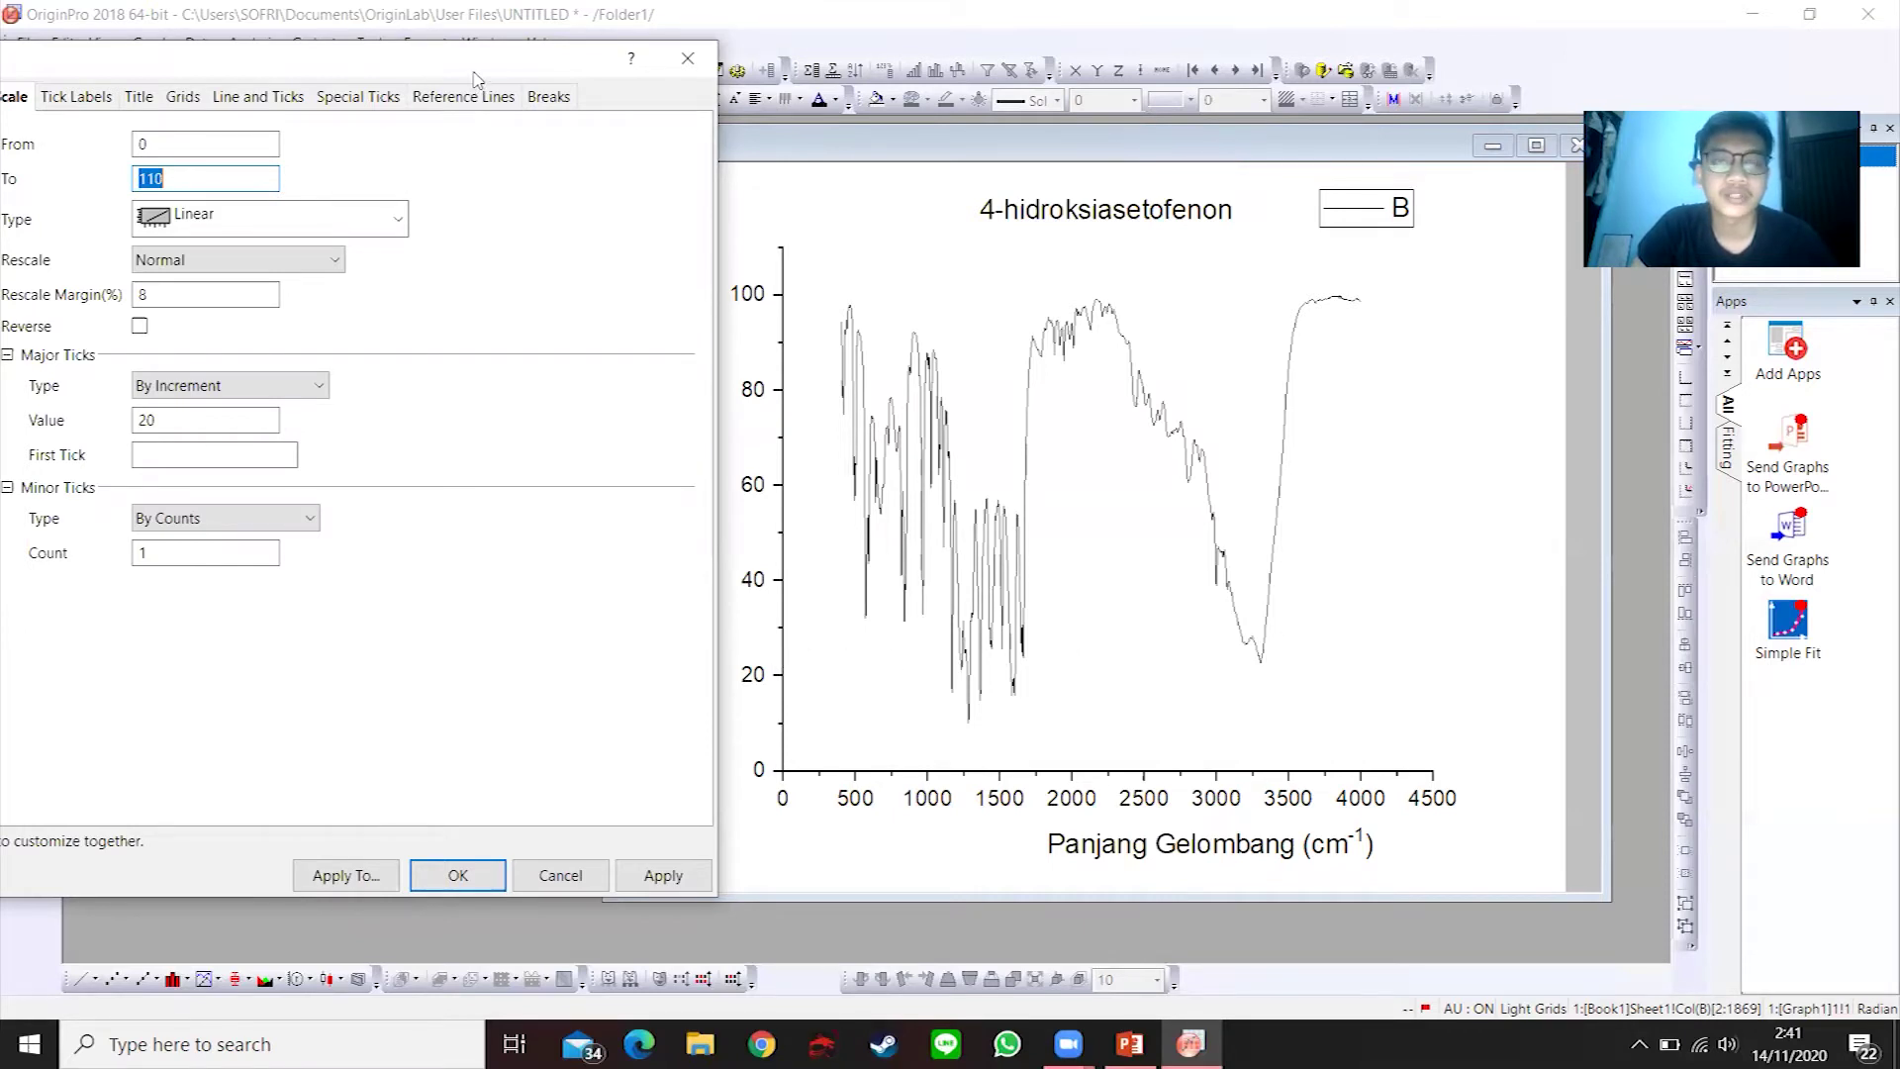
drag(473, 80, 652, 108)
click(407, 205)
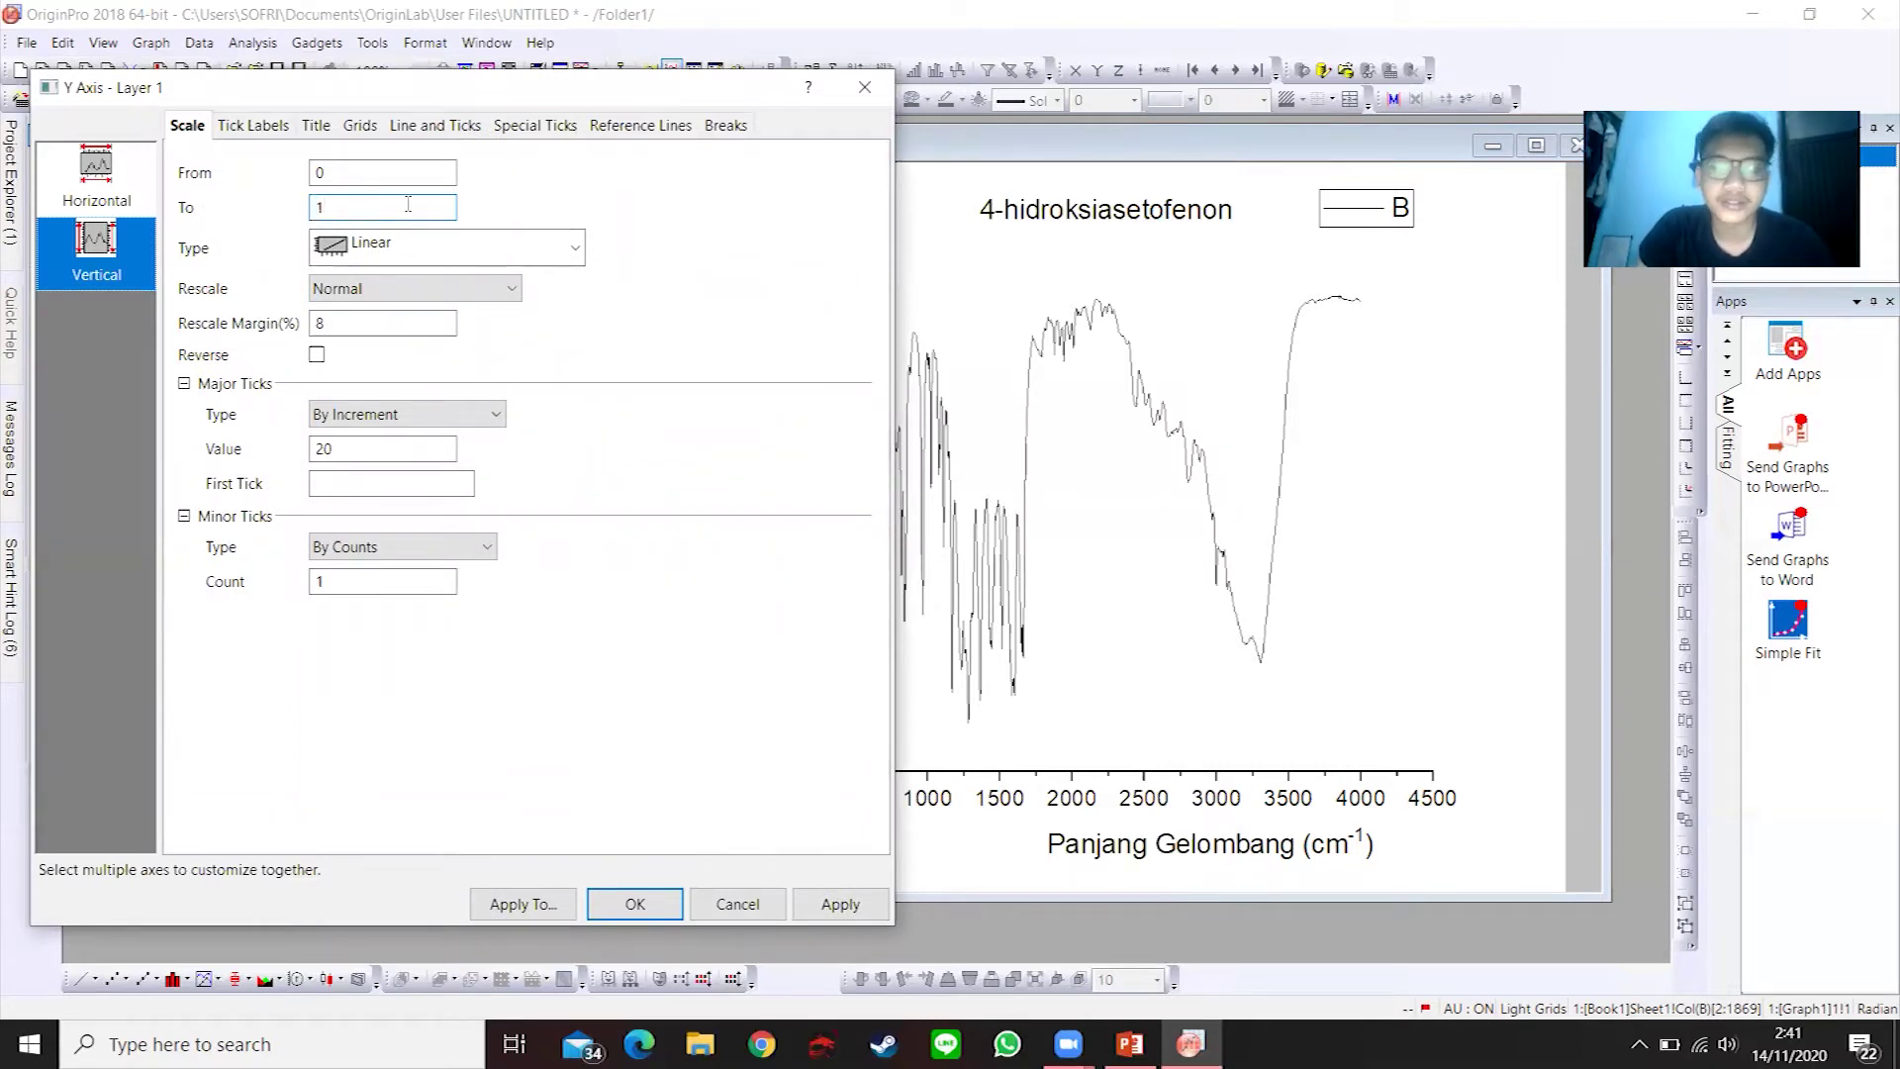
text(00)
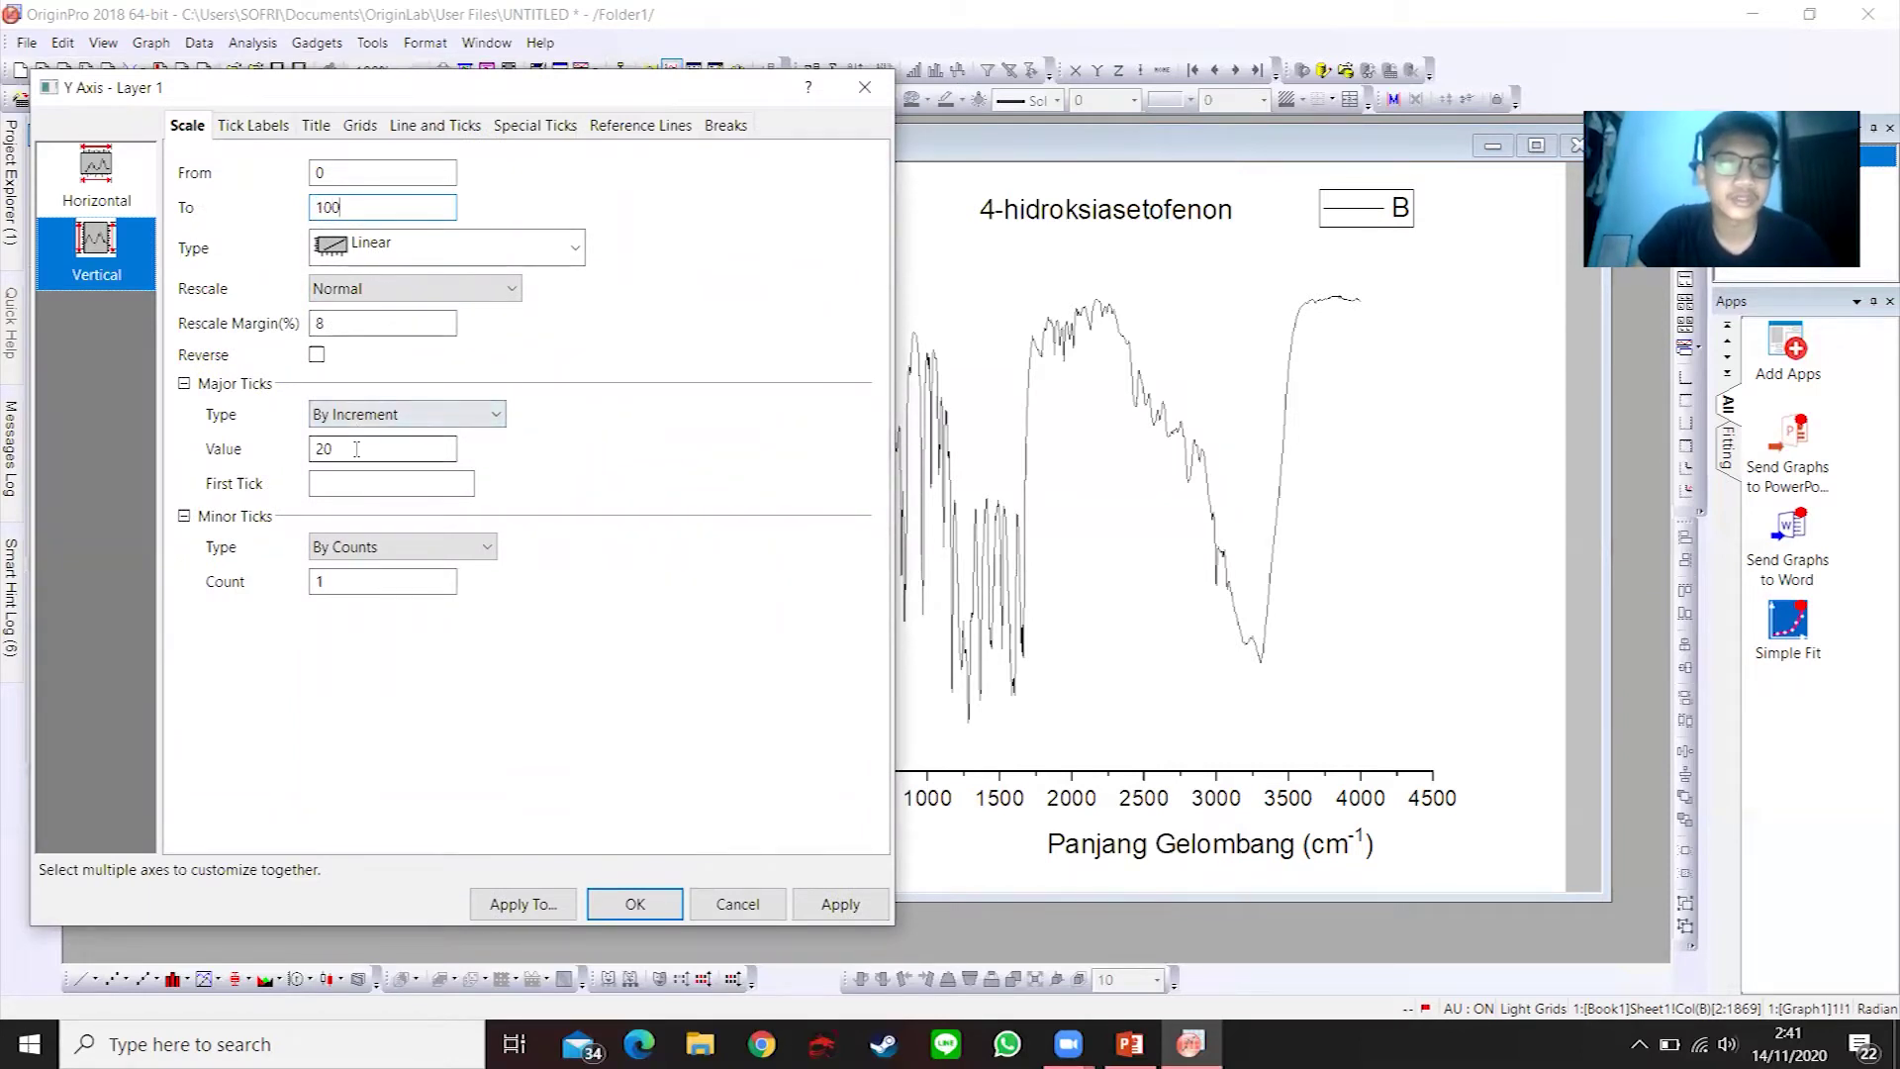
drag(569, 105, 750, 113)
click(1040, 905)
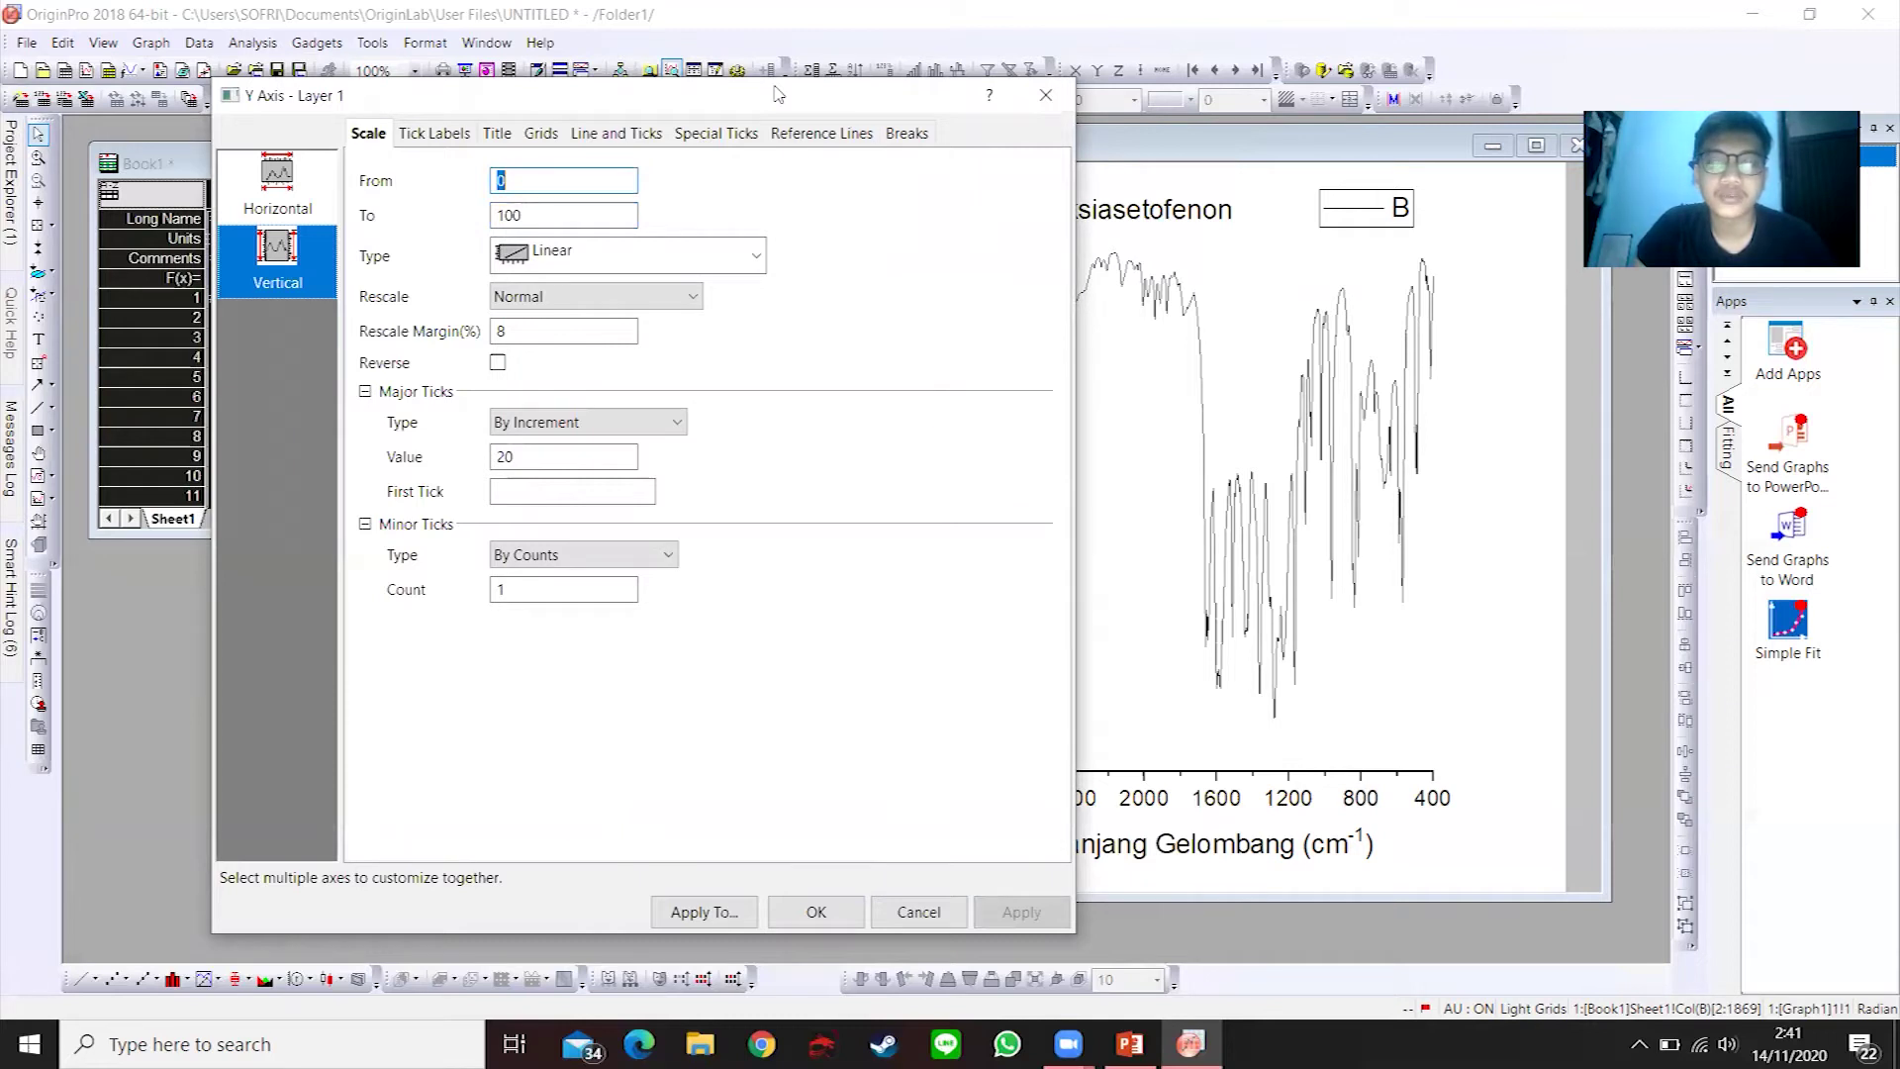
drag(776, 94, 612, 66)
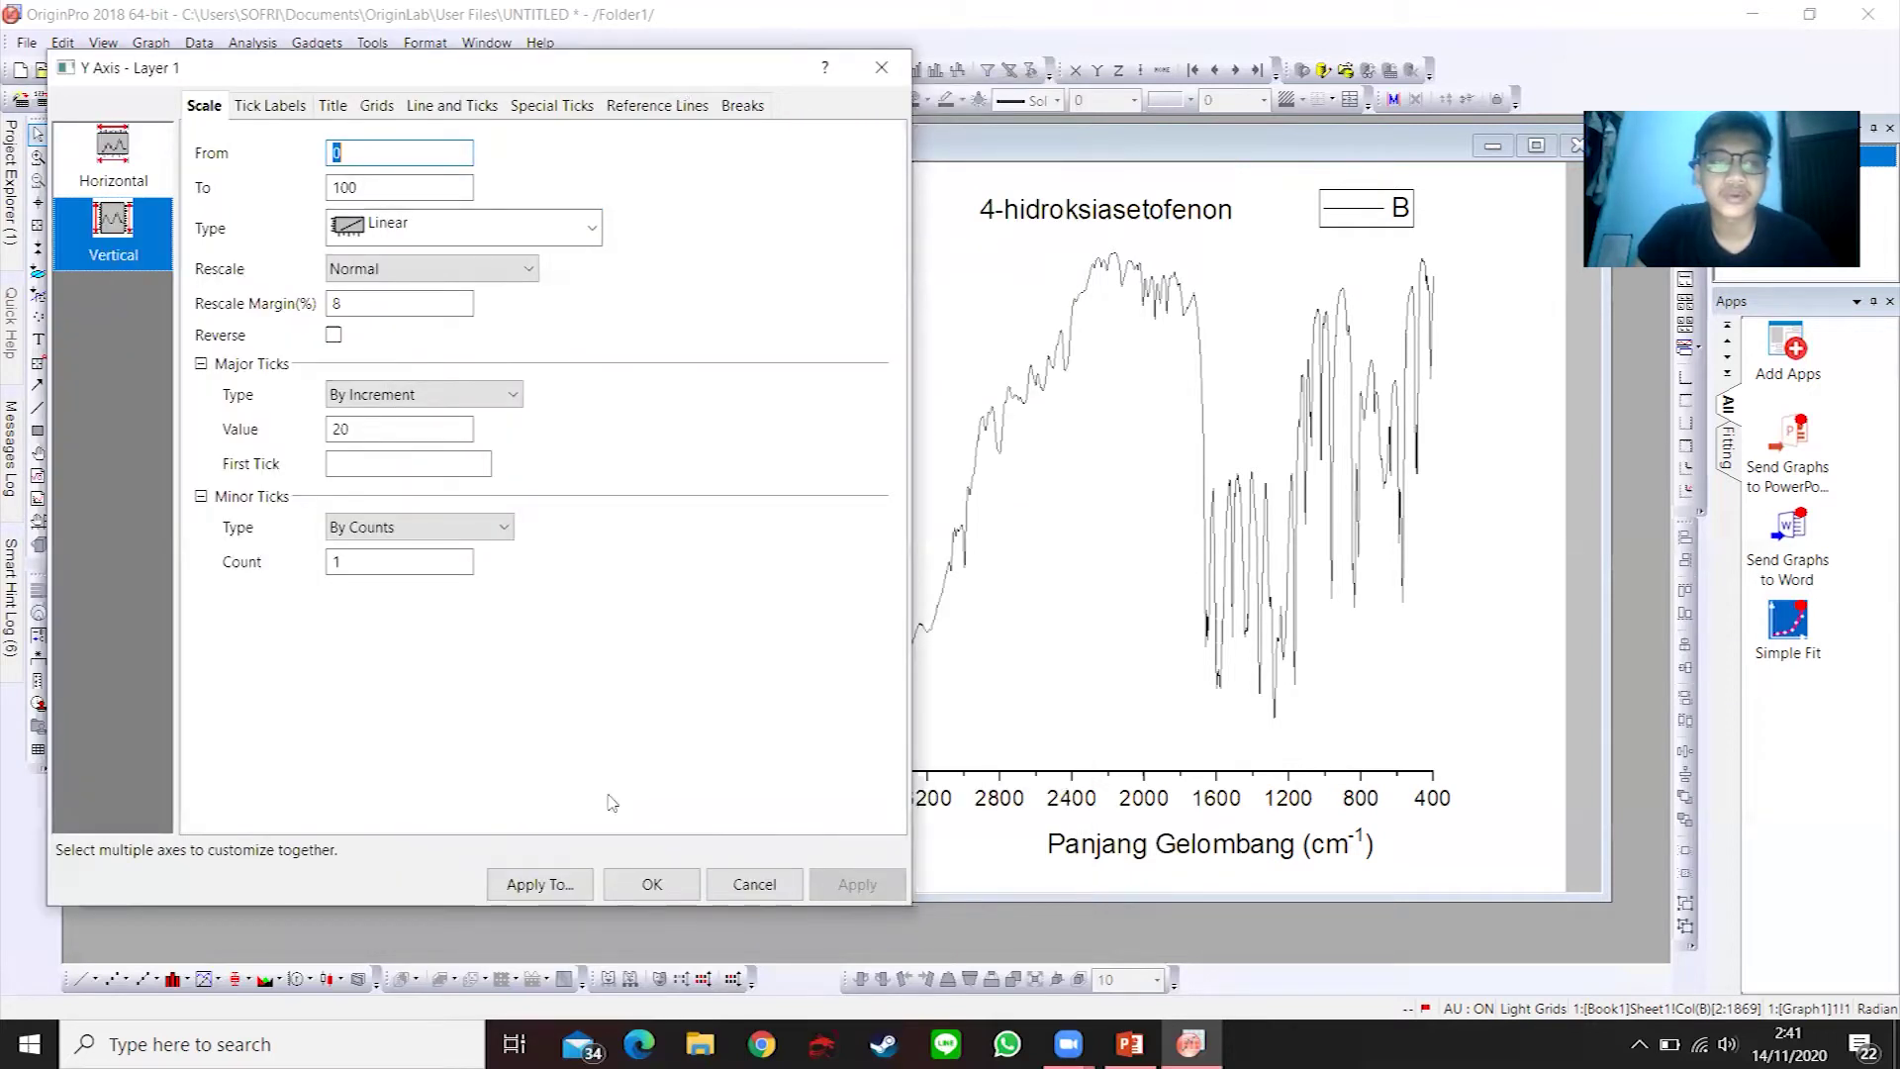
click(653, 883)
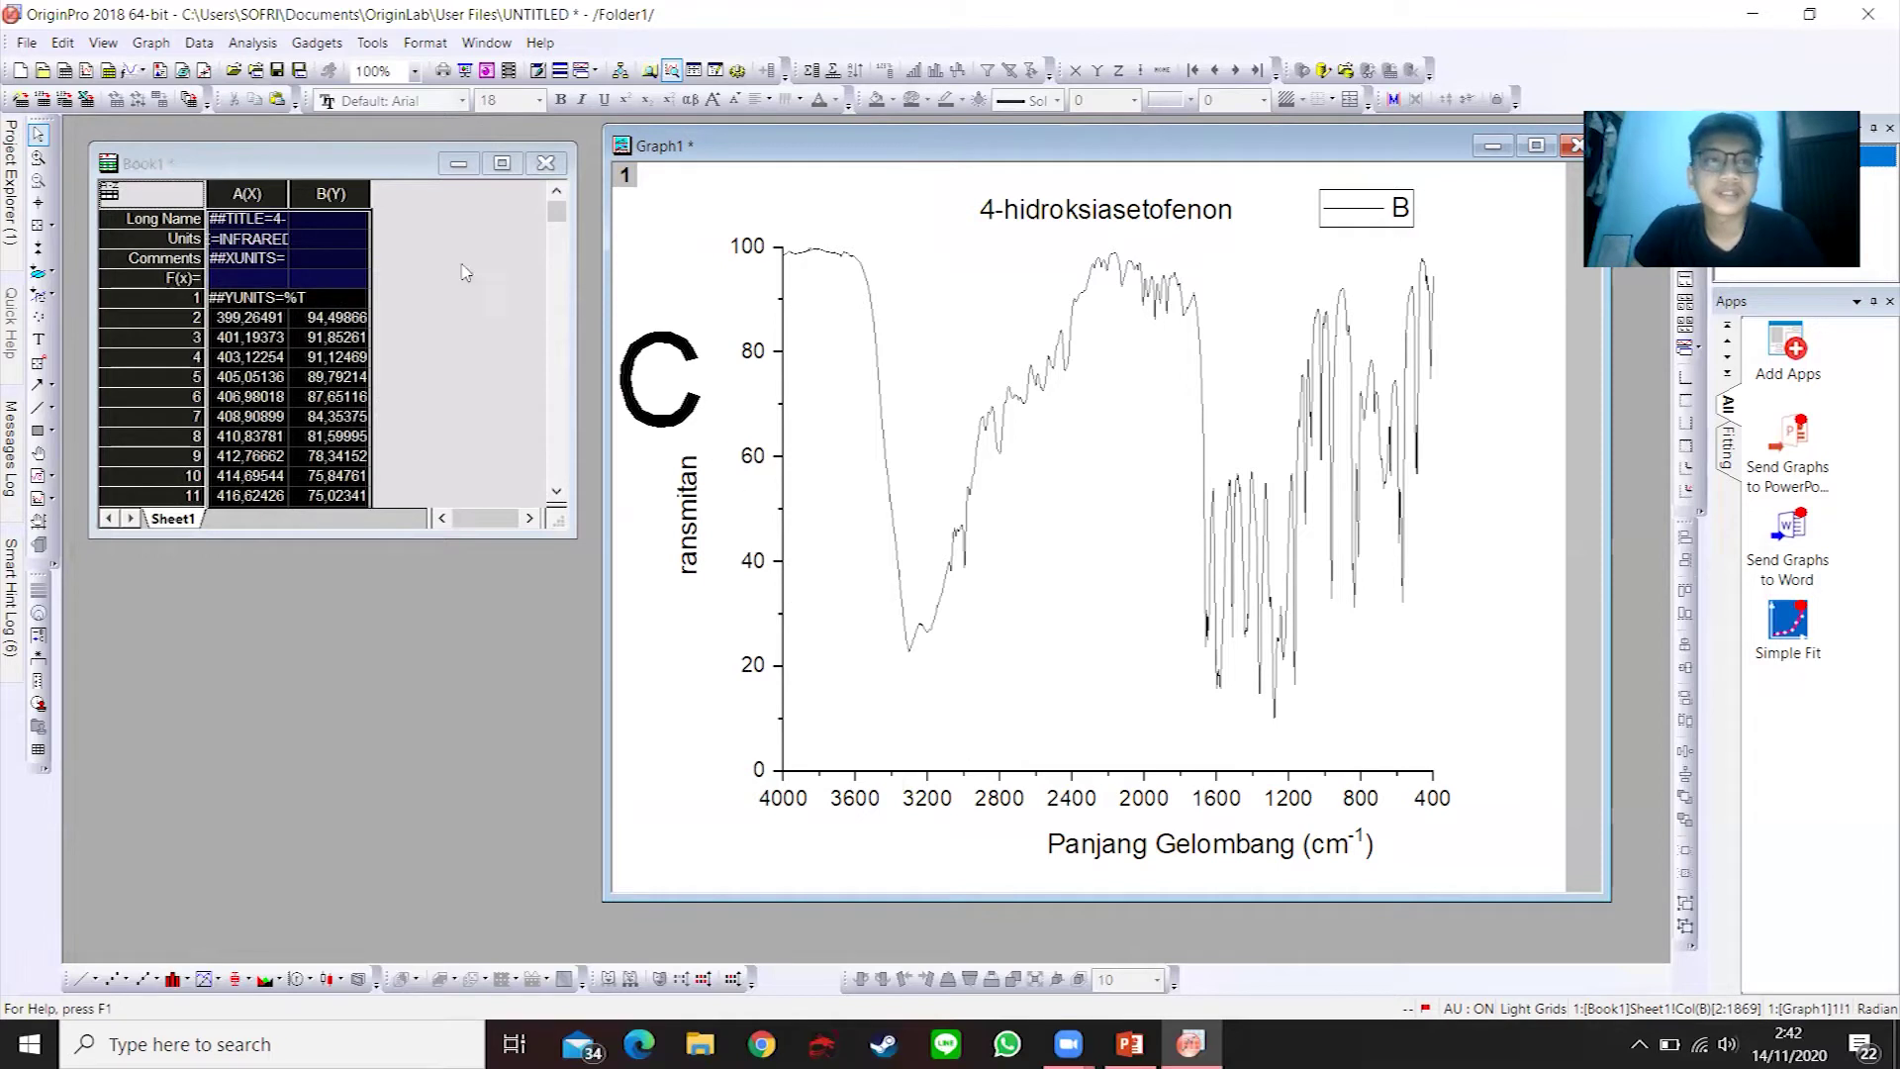
- Start the Peak Analyzer on the spectrum, choose Find Peaks as the goal and proceed to the baseline mode
click(256, 46)
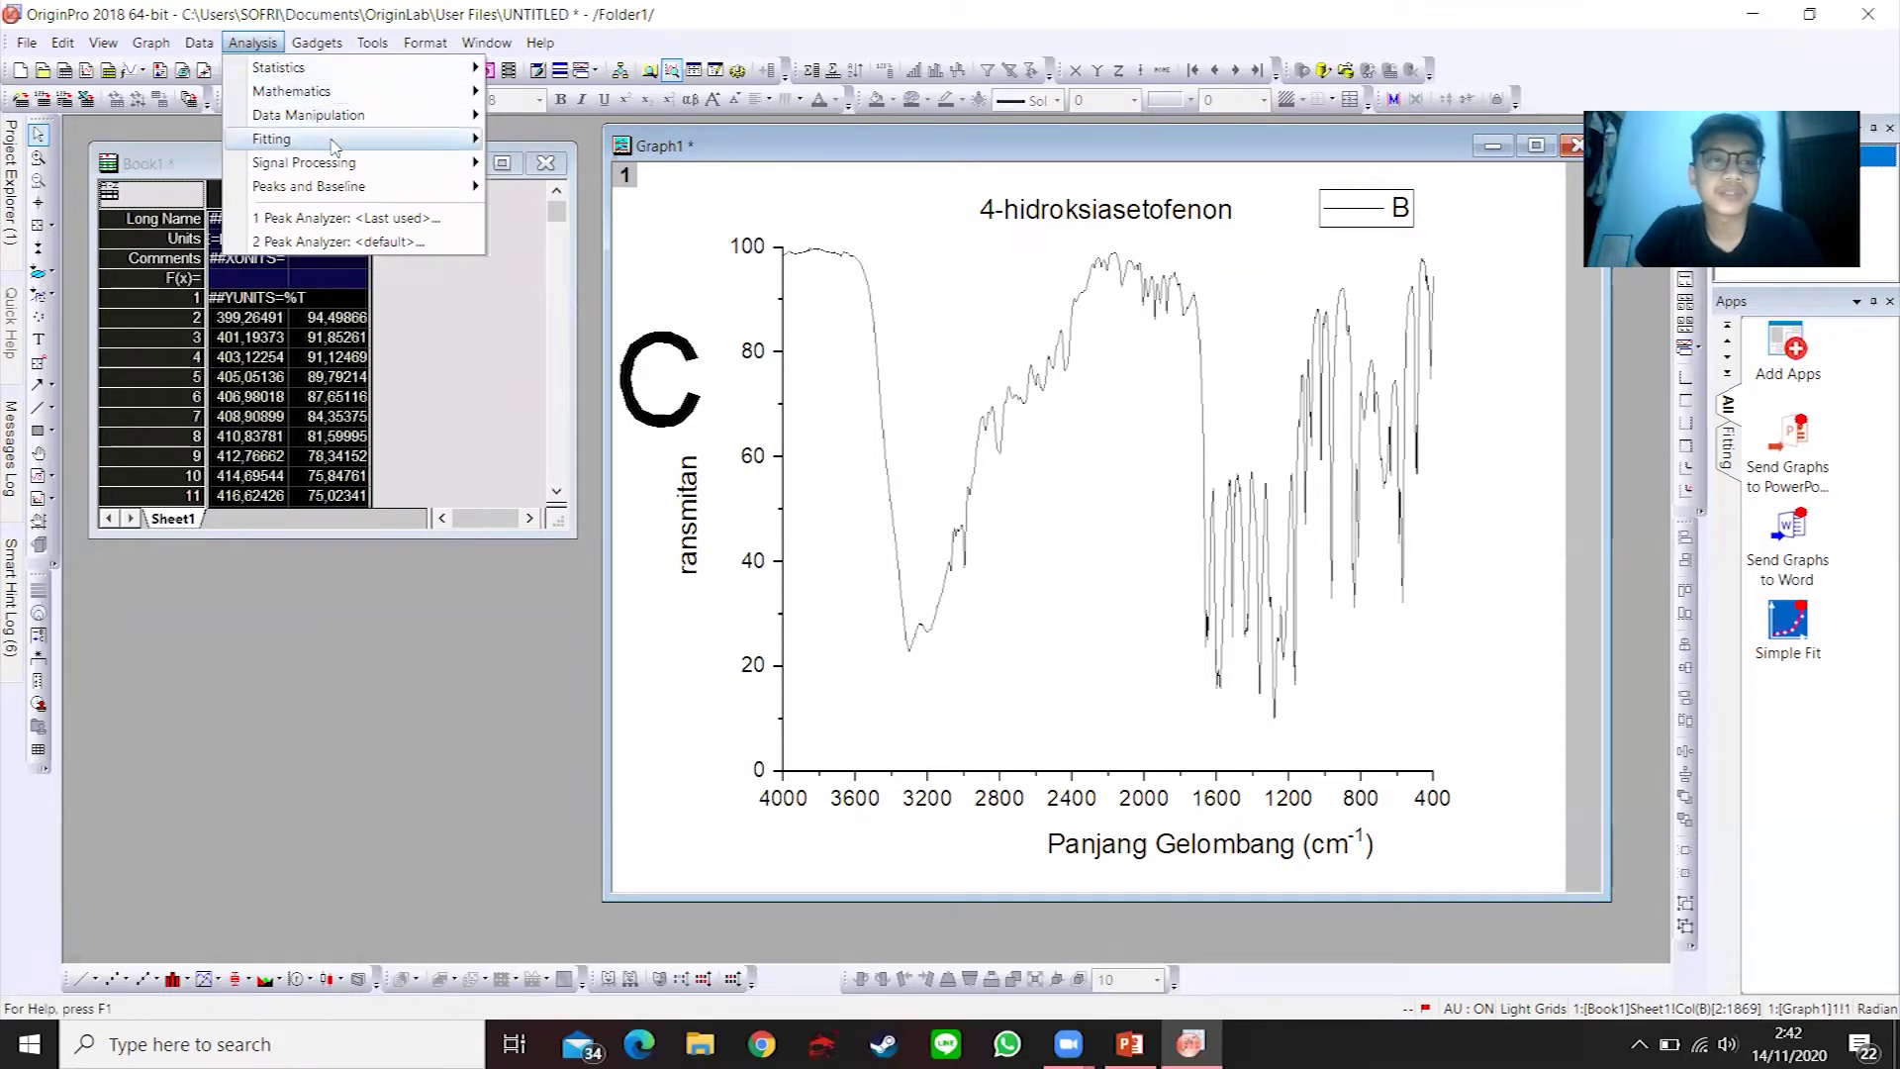
mouse_move(338, 190)
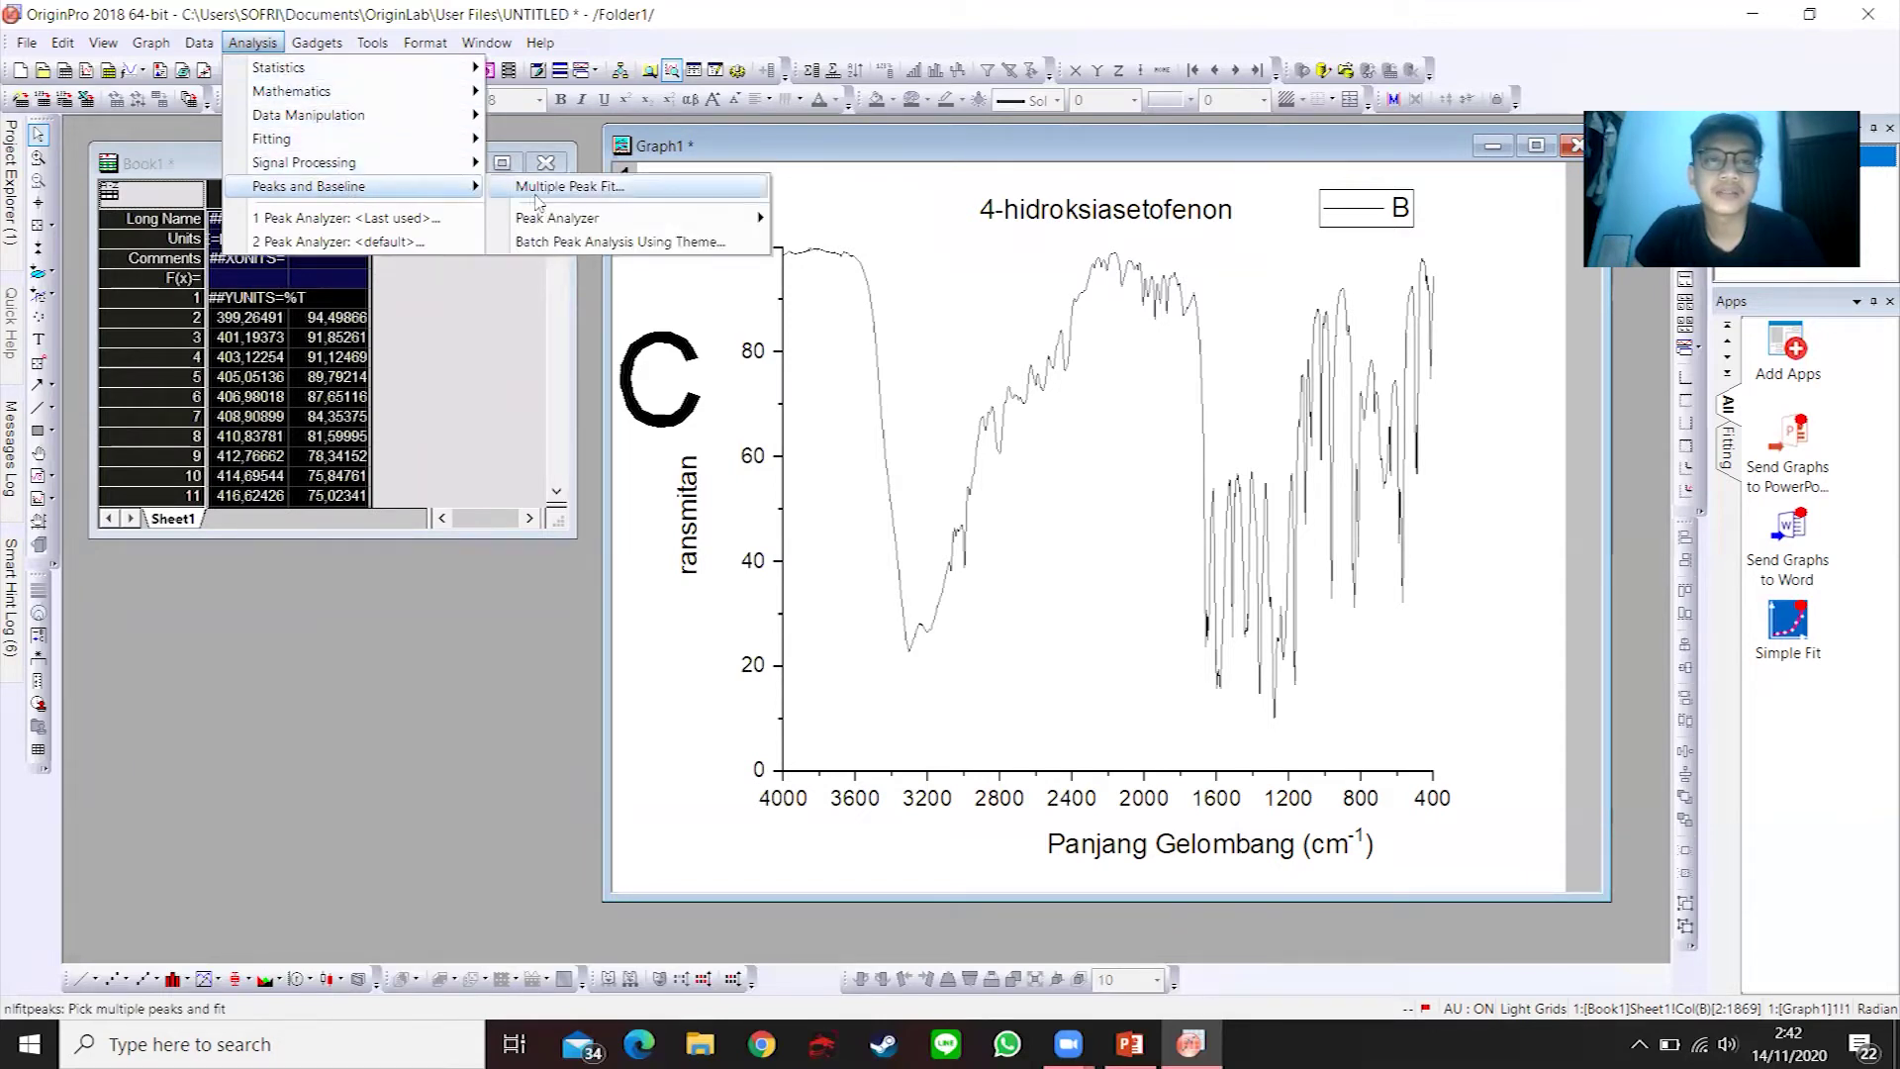
mouse_move(572, 219)
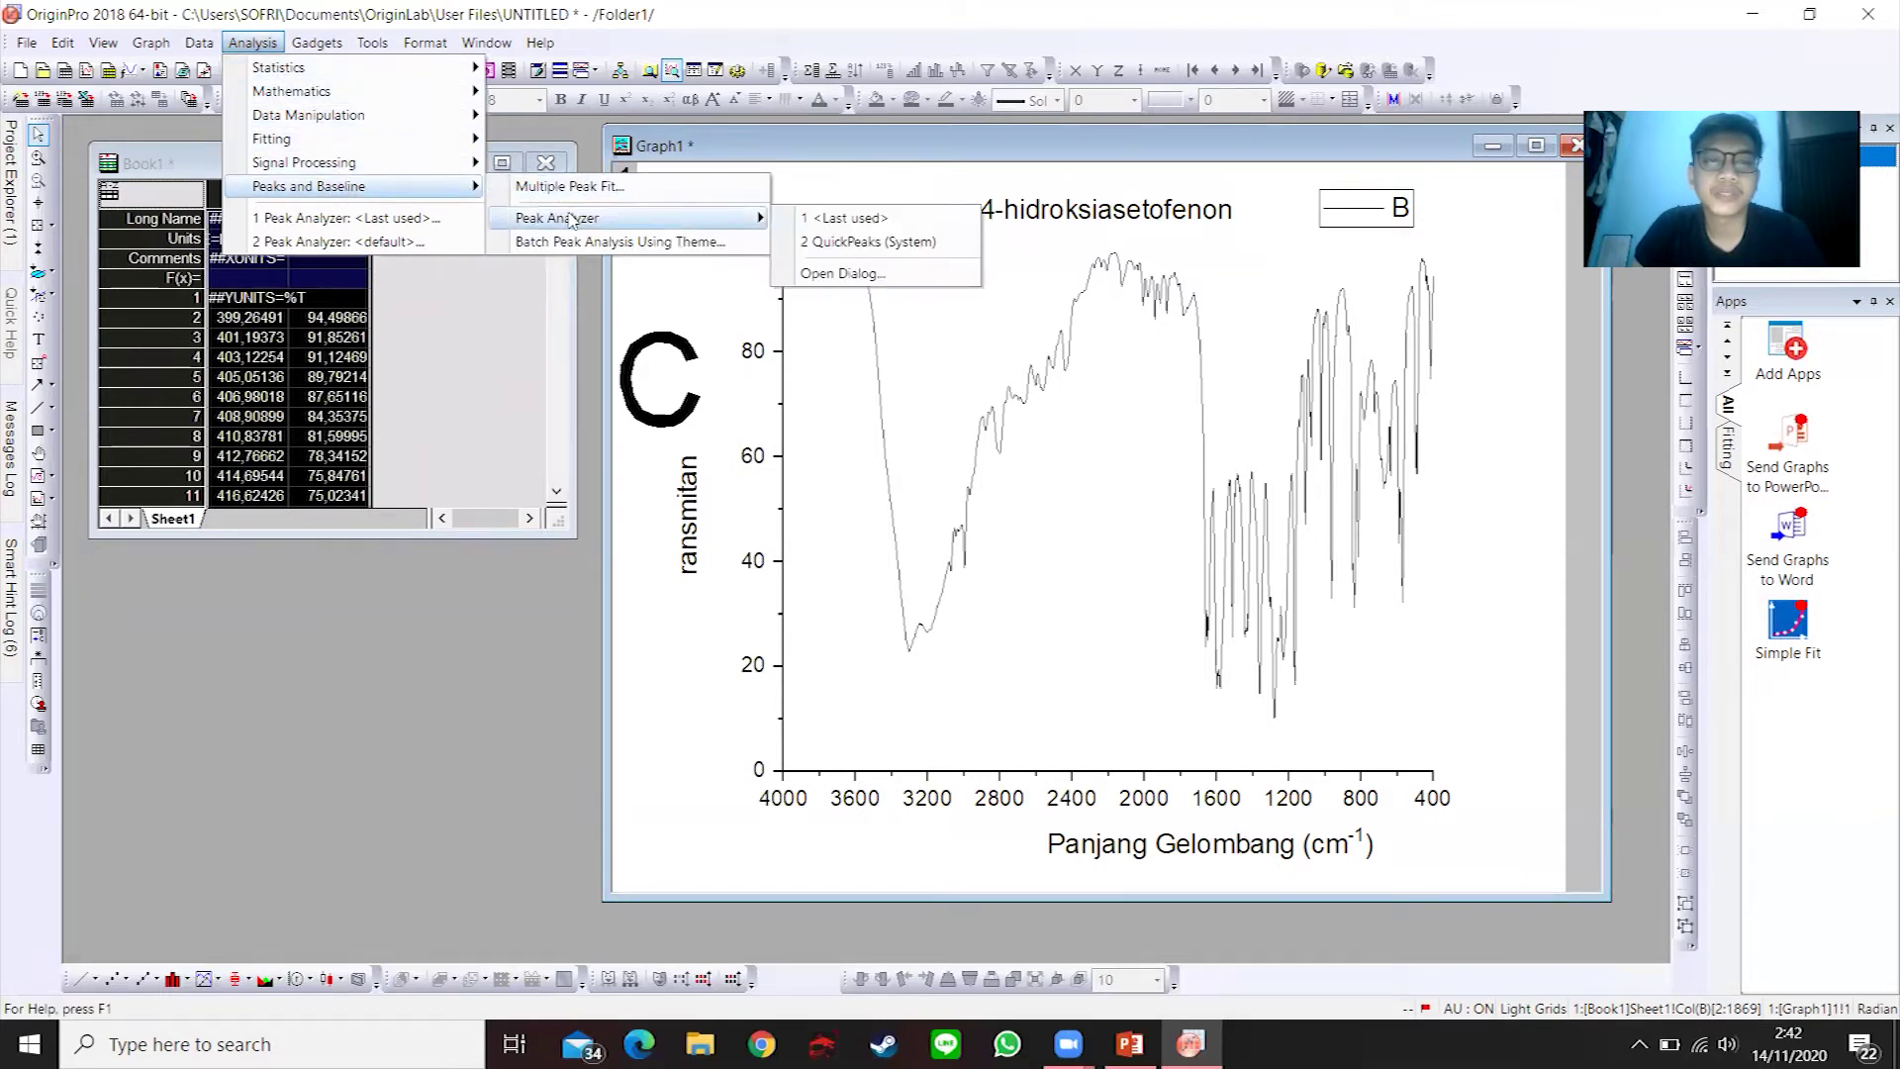
click(813, 275)
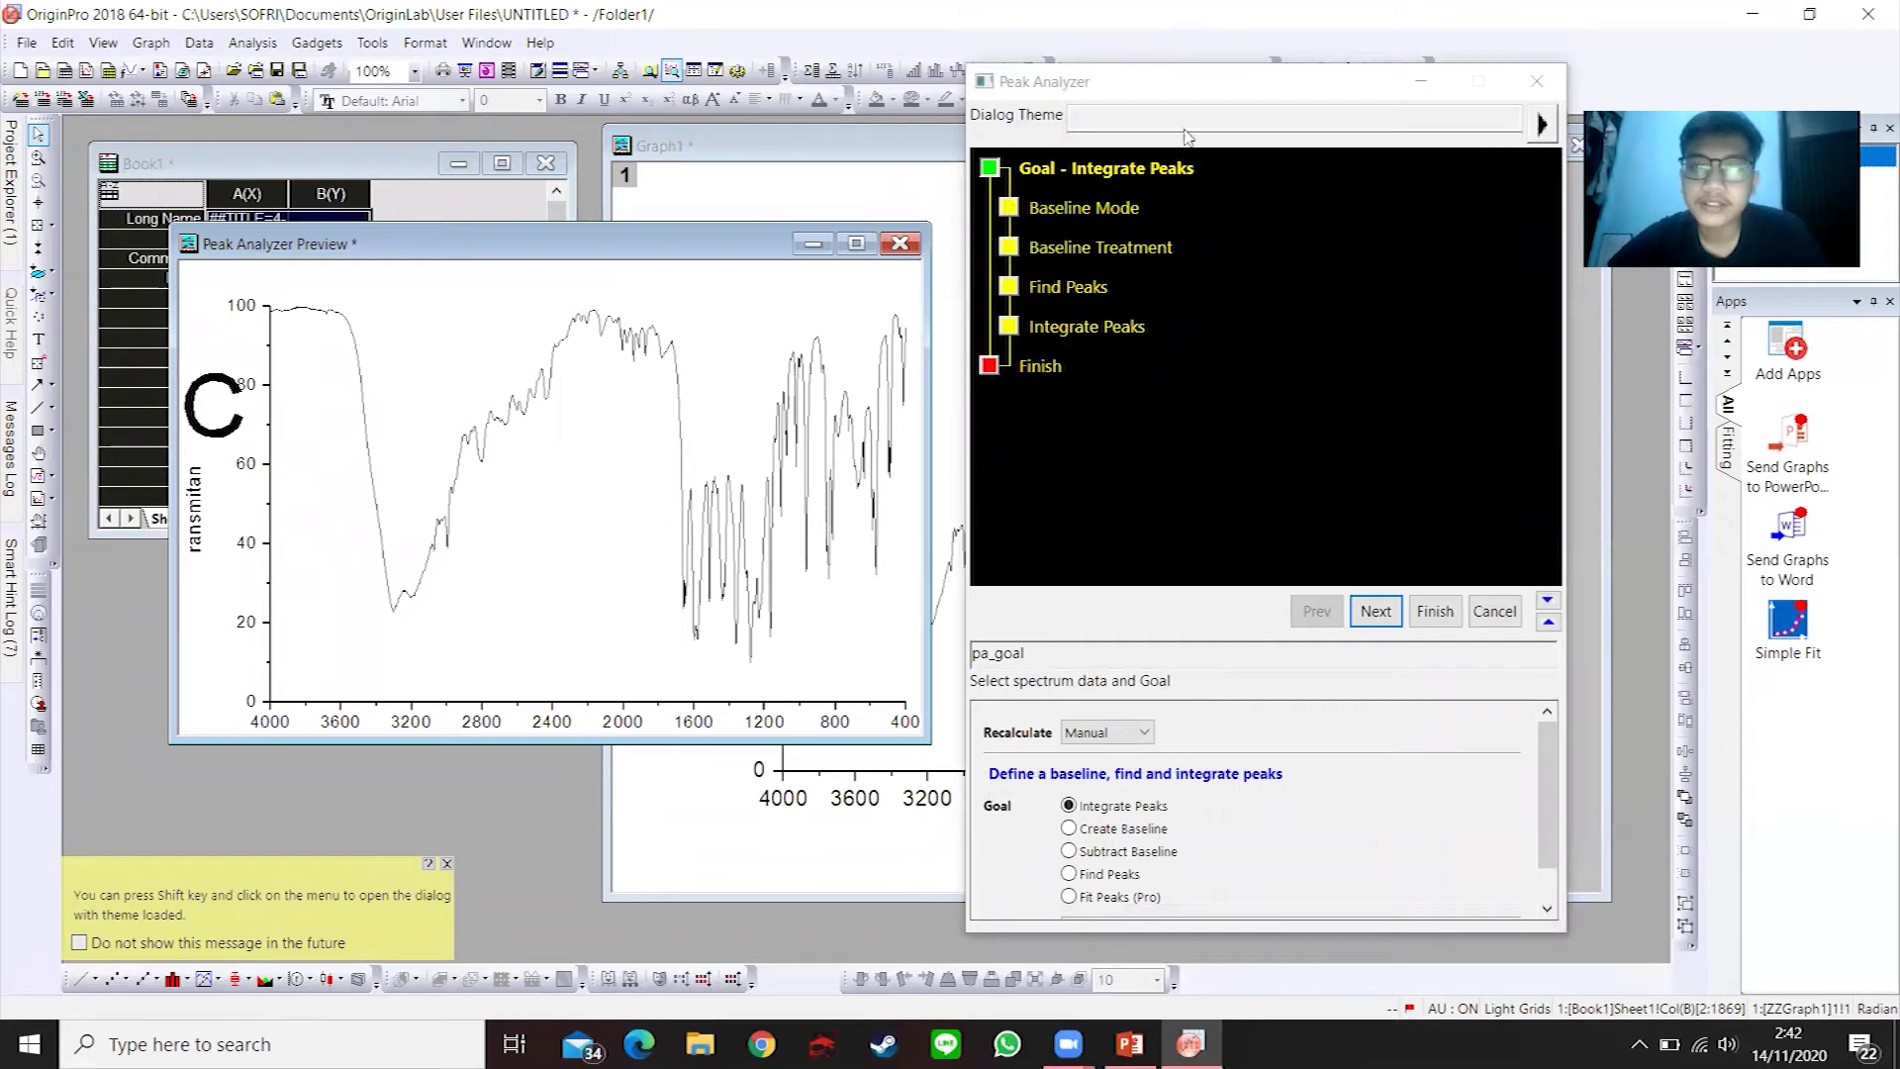
drag(1200, 91, 1211, 61)
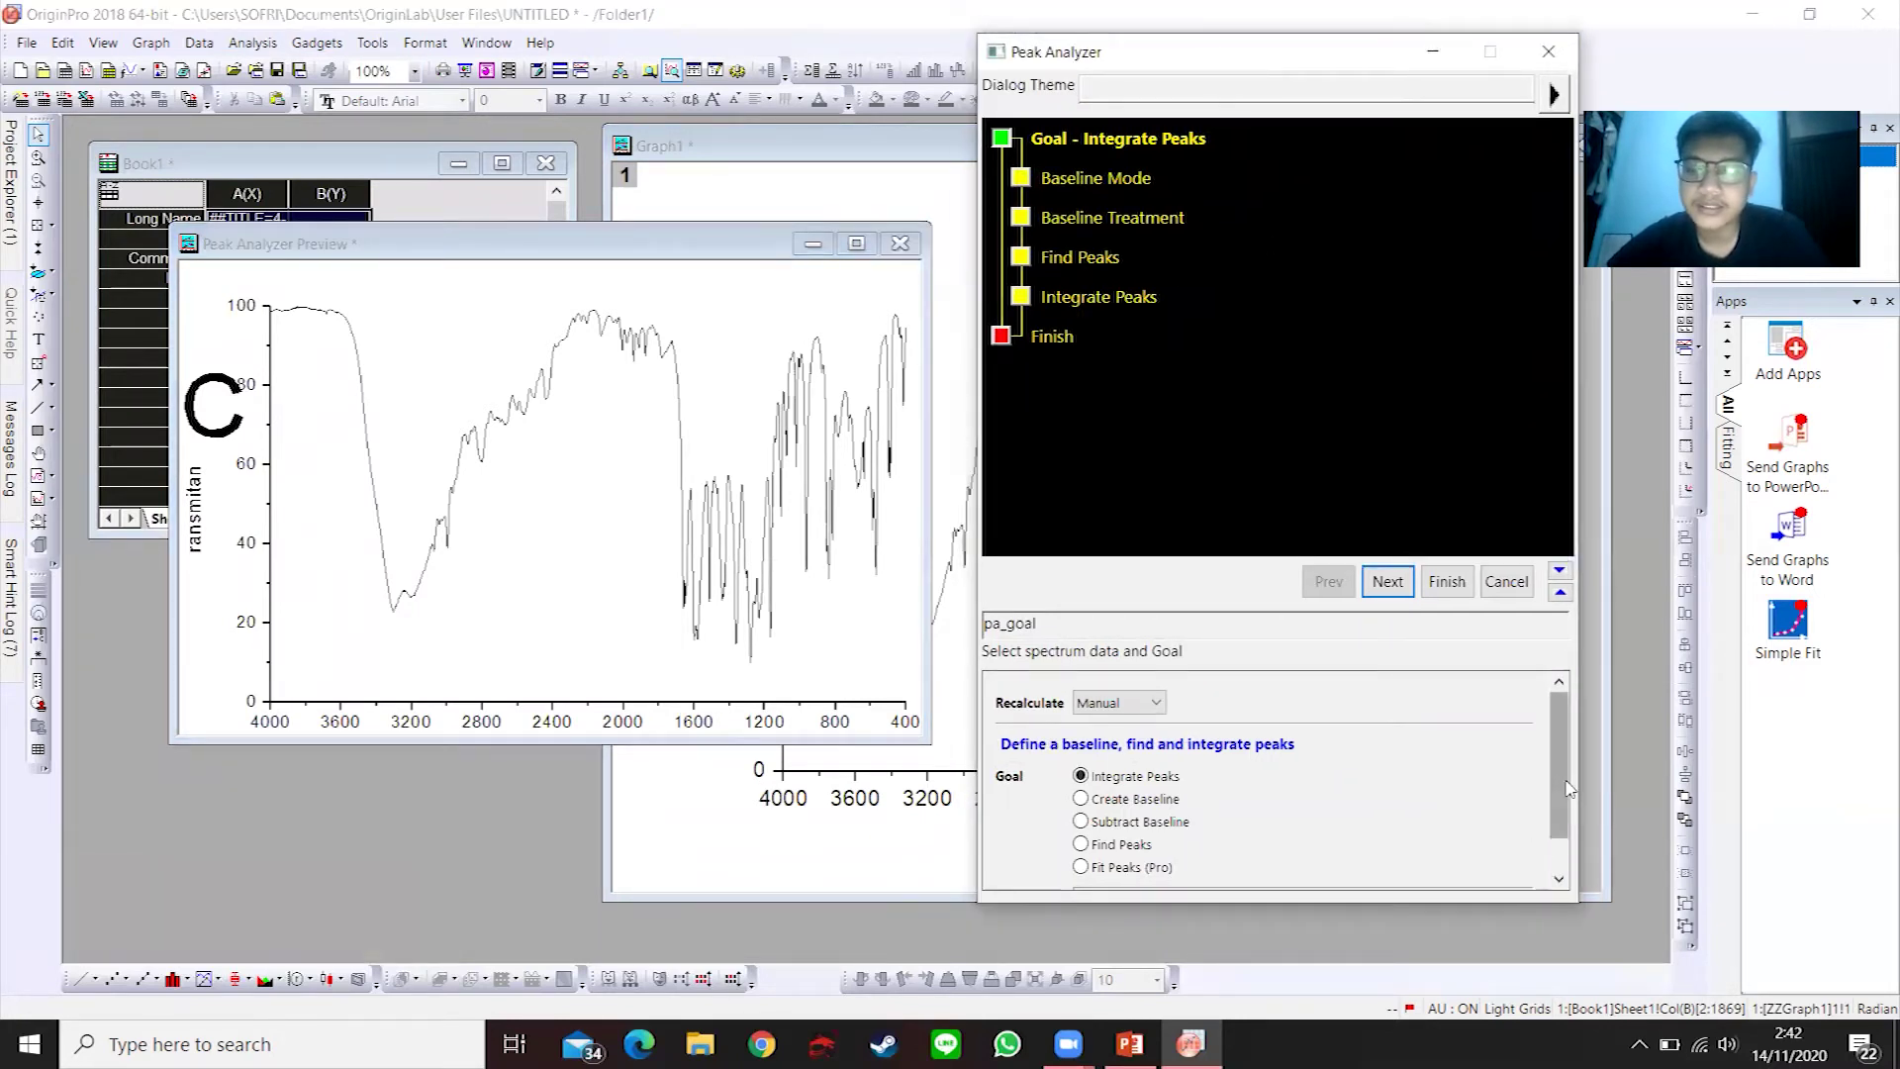
drag(1567, 788, 1553, 825)
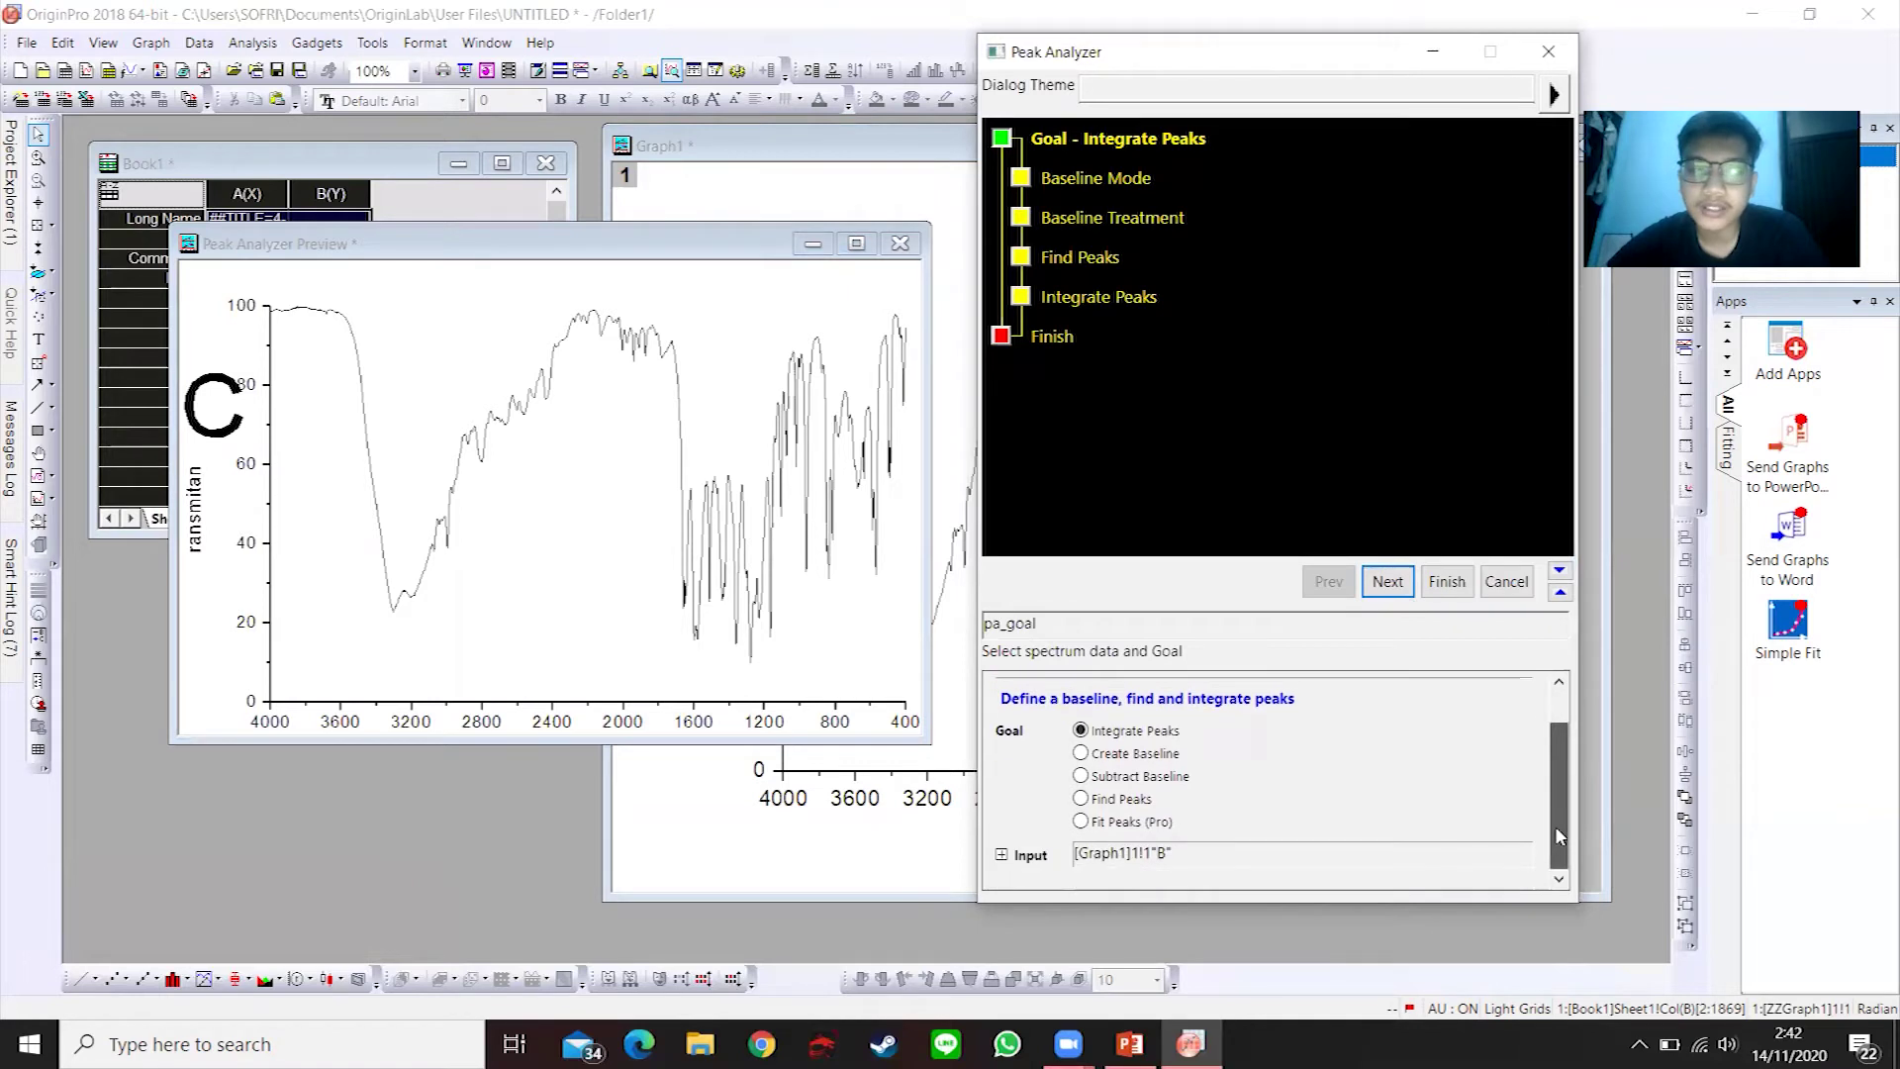
click(1134, 802)
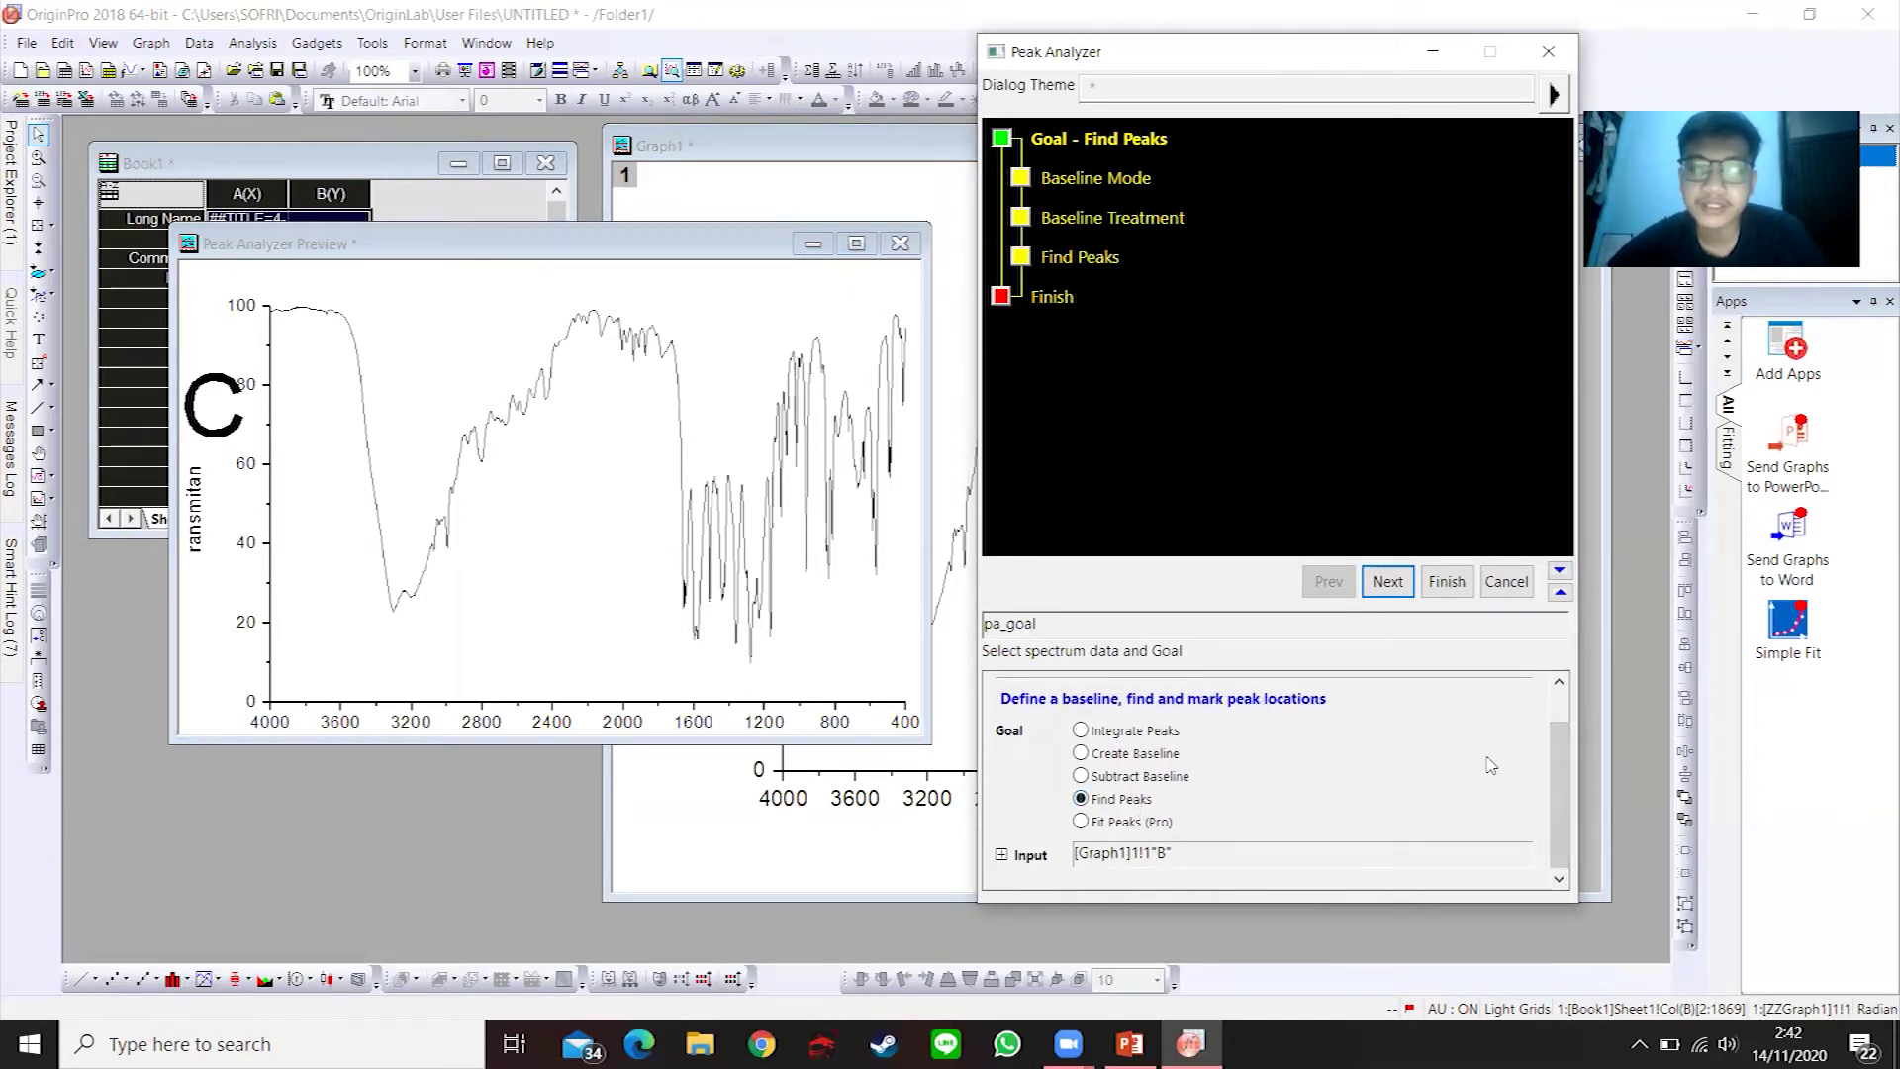
click(1388, 582)
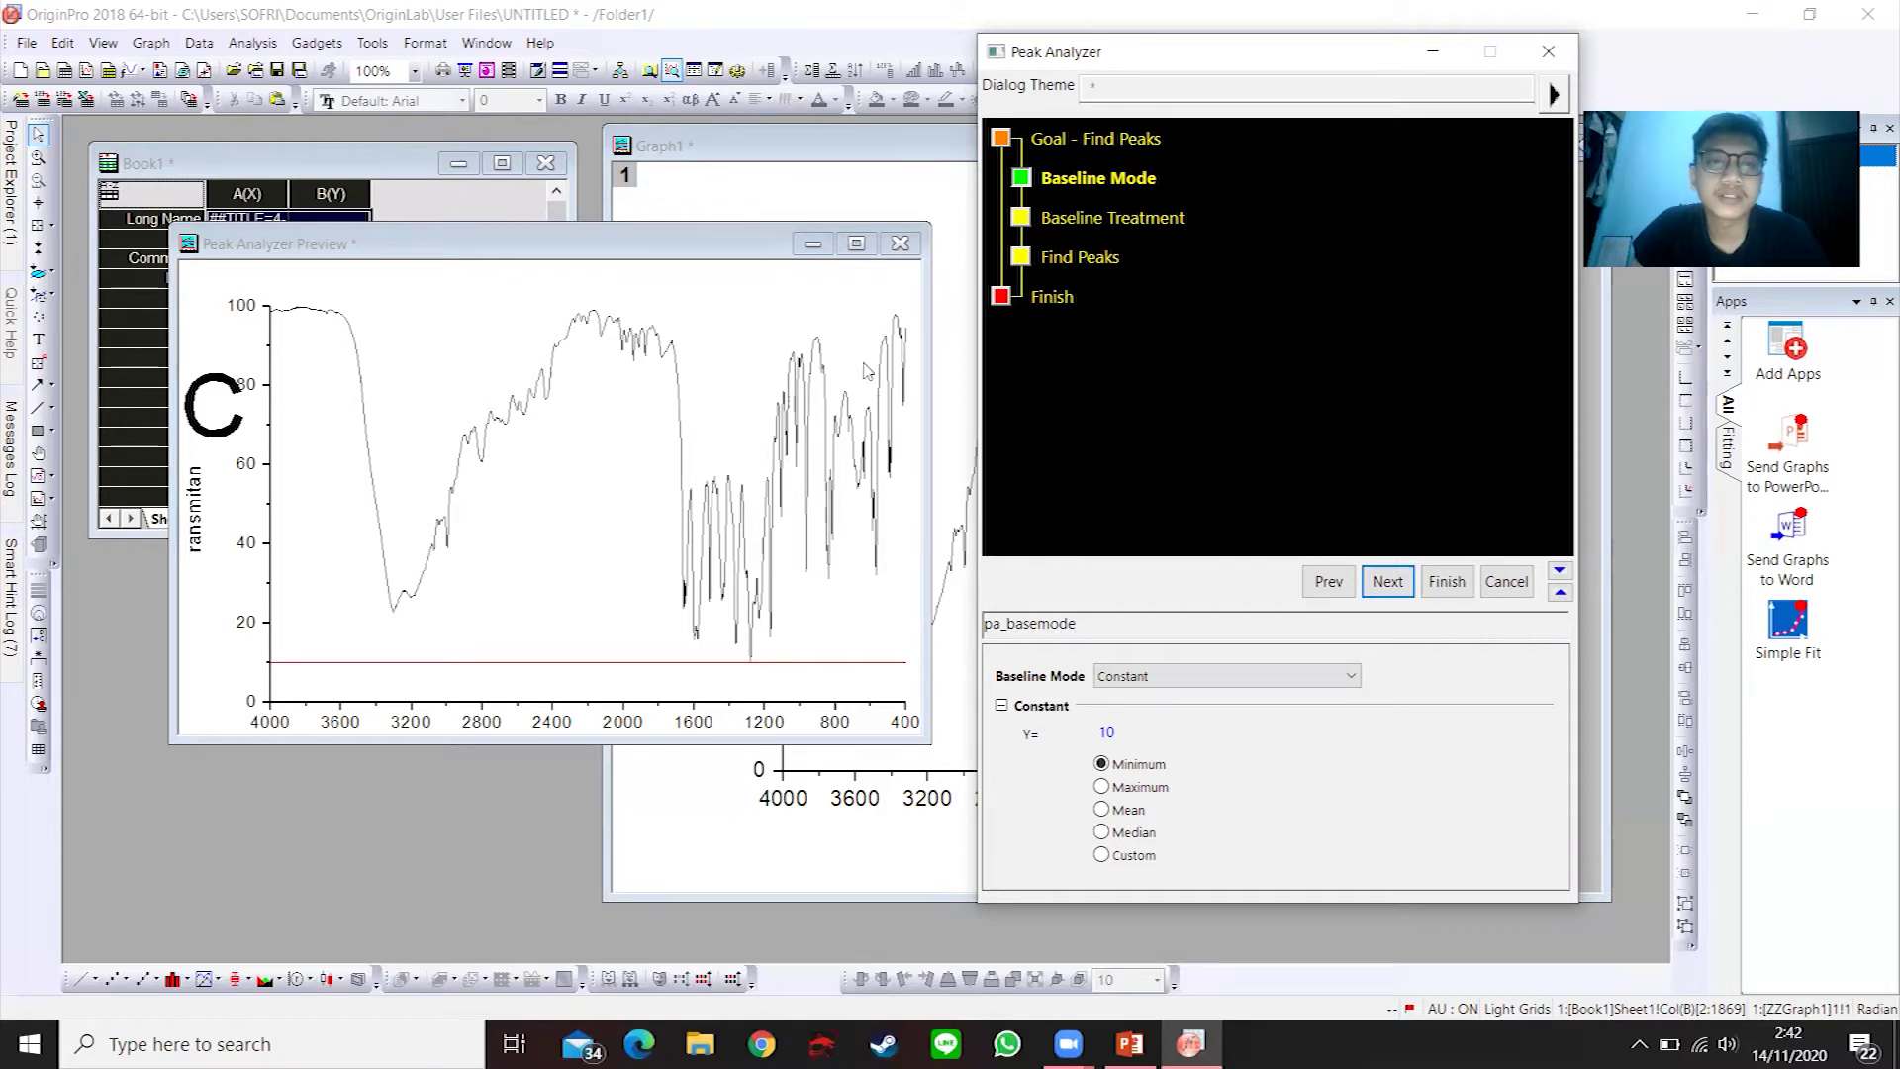
- Set a custom constant baseline at Y = 85 and proceed to the baseline treatment
click(1148, 857)
double_click(1108, 733)
text(8)
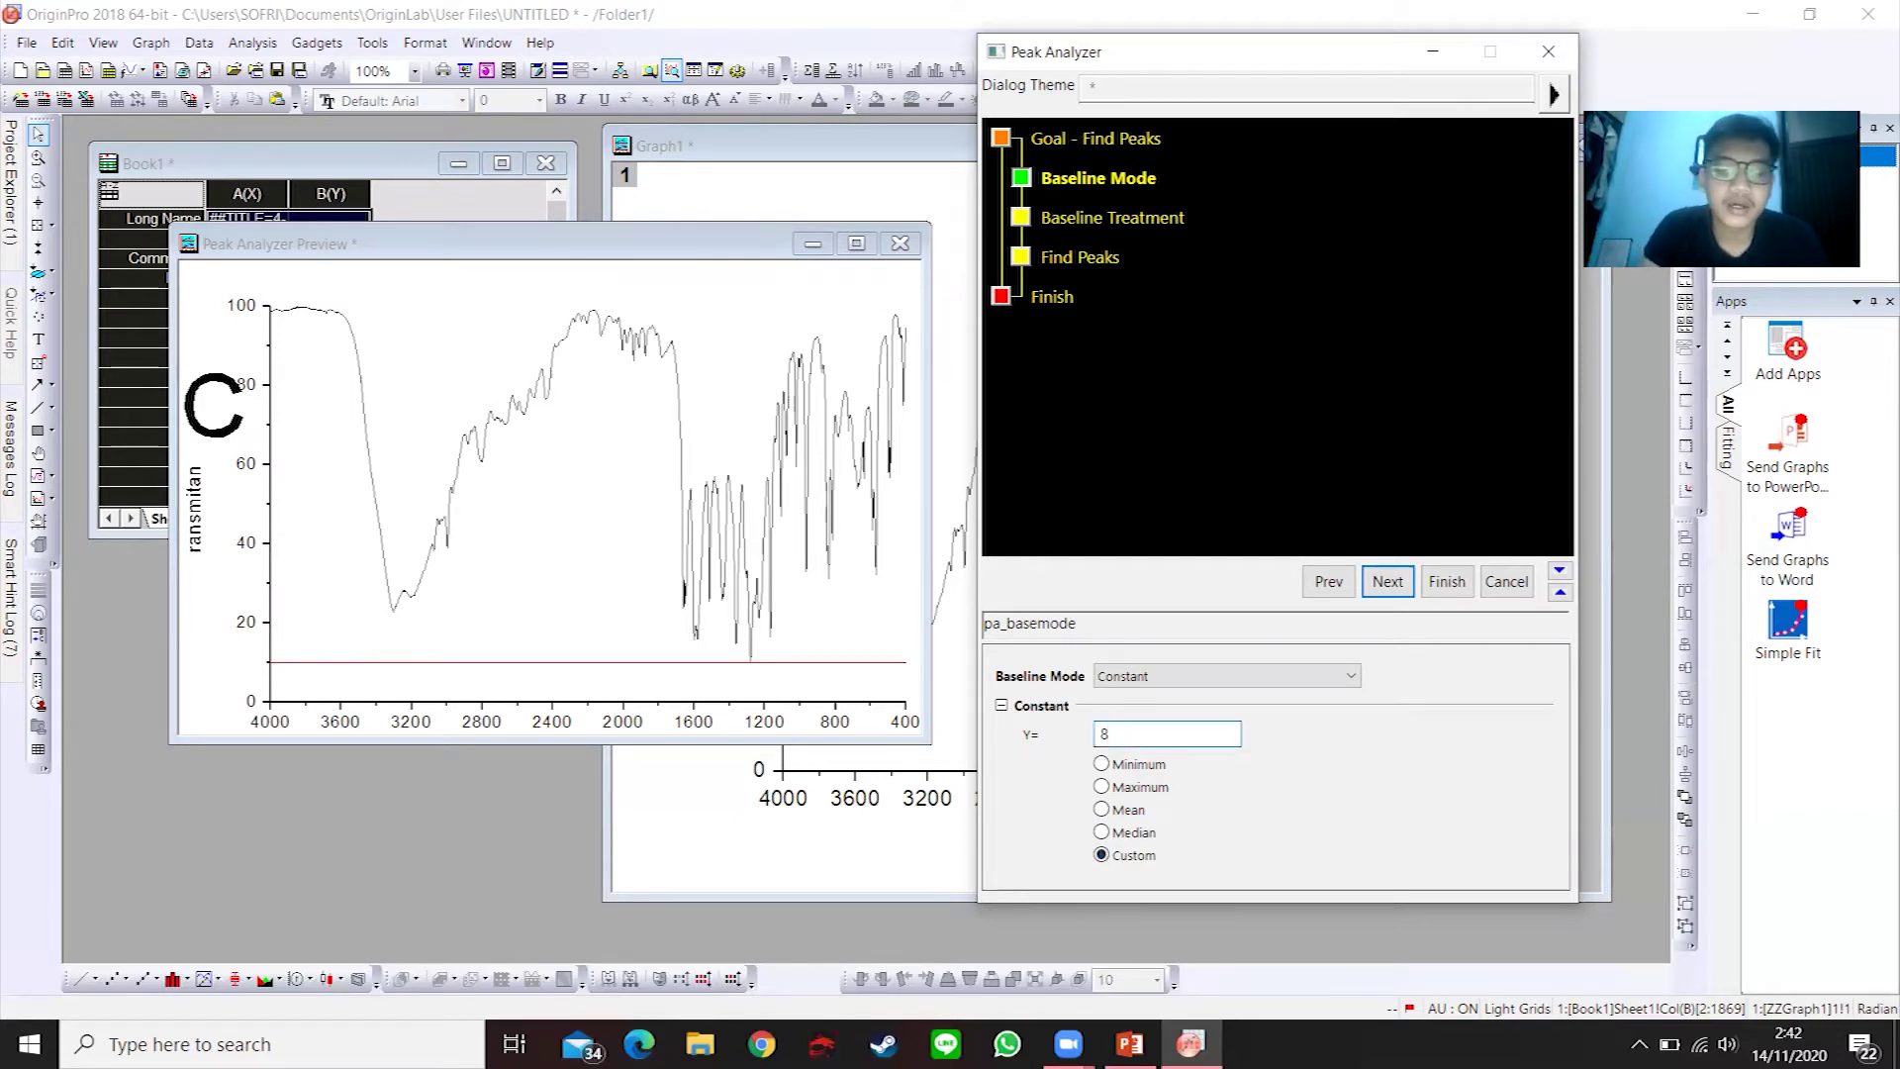
text(5)
key(Return)
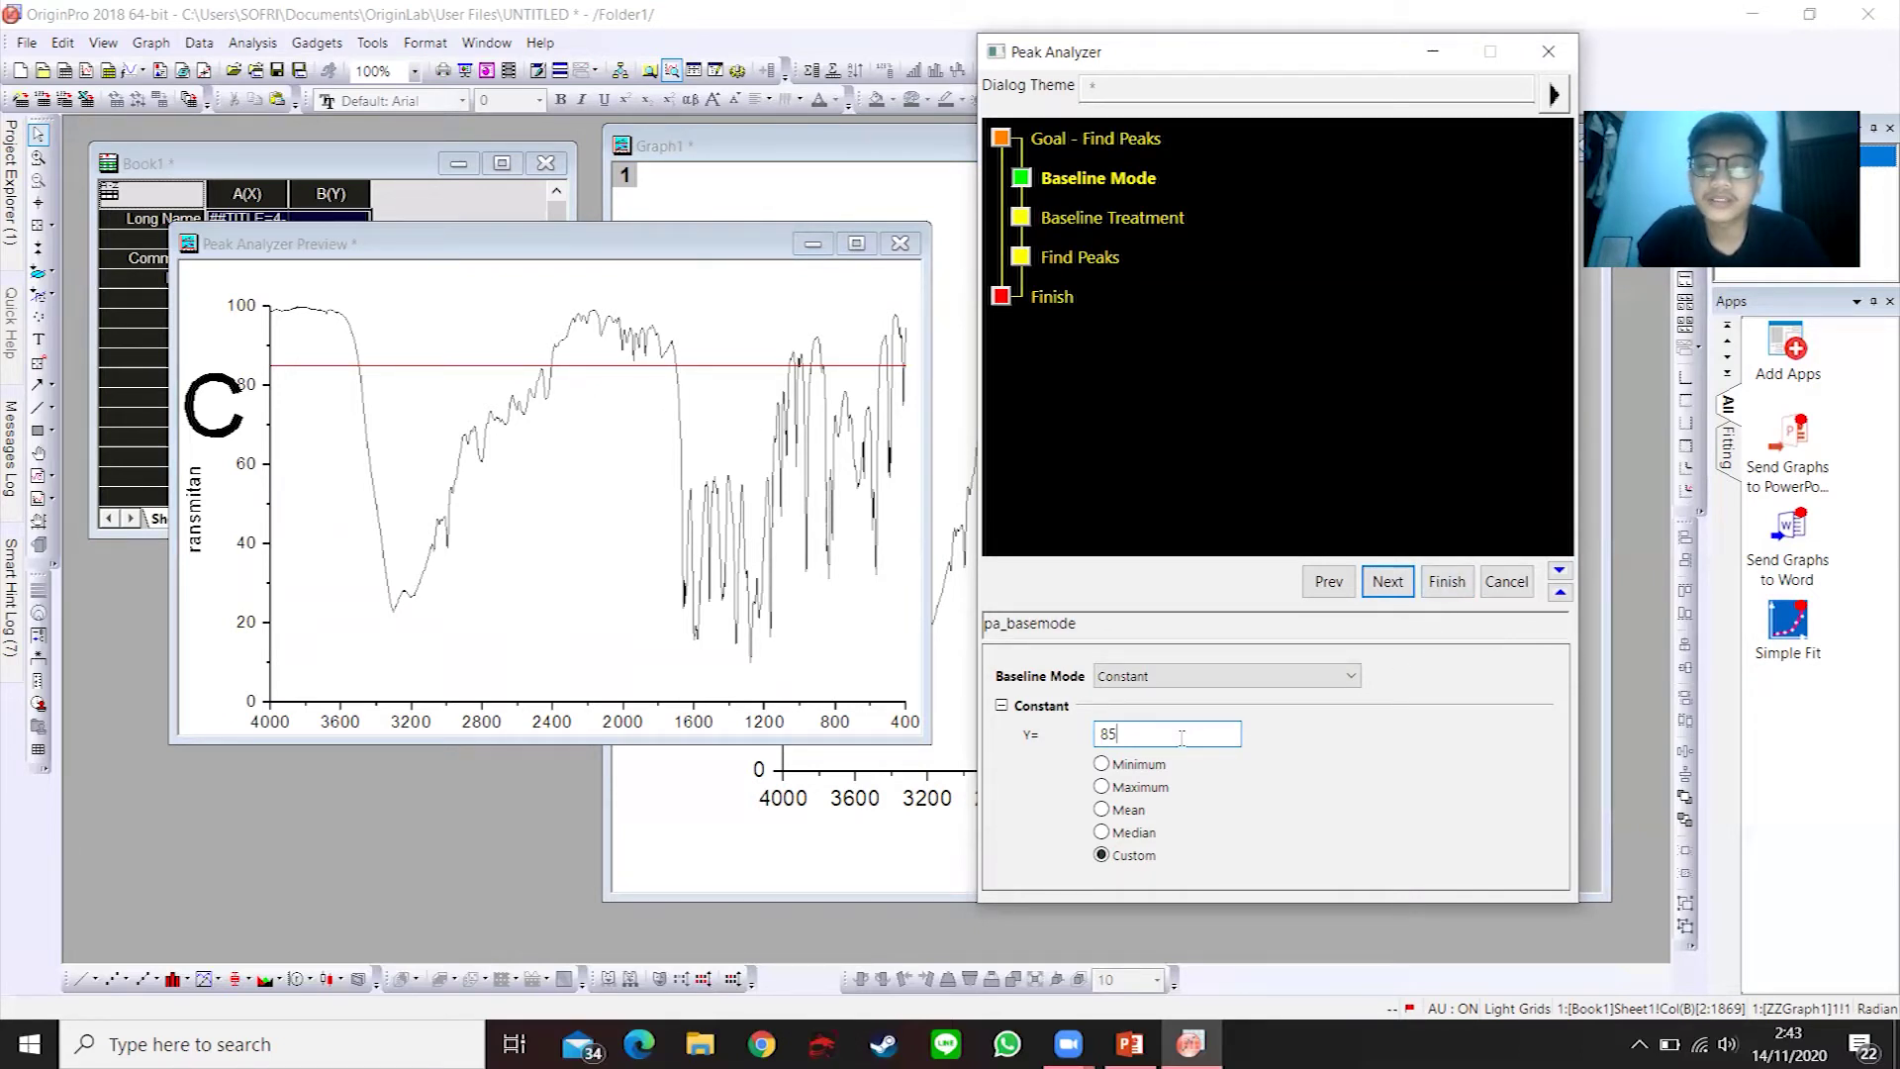
click(1387, 584)
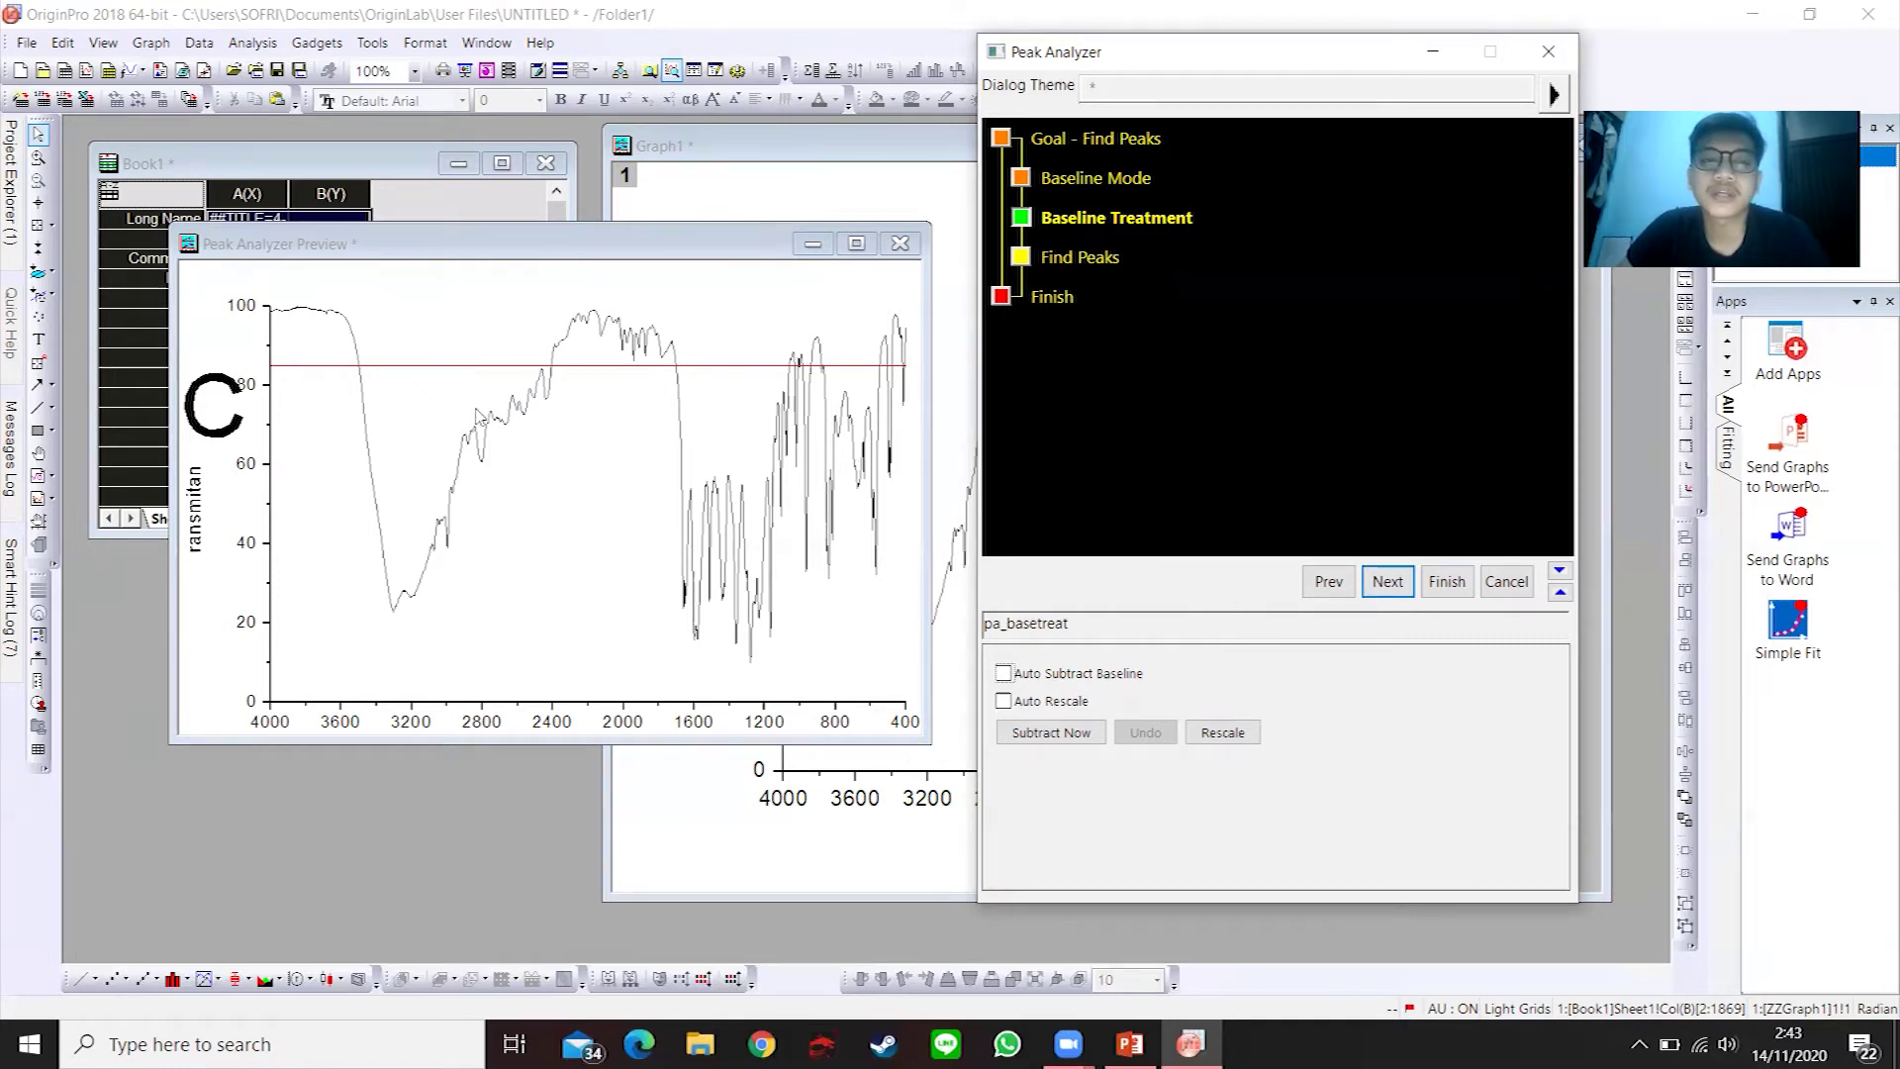
- Proceed to the Find Peaks page of the Peak Analyzer and set the peak direction to Negative
click(1396, 584)
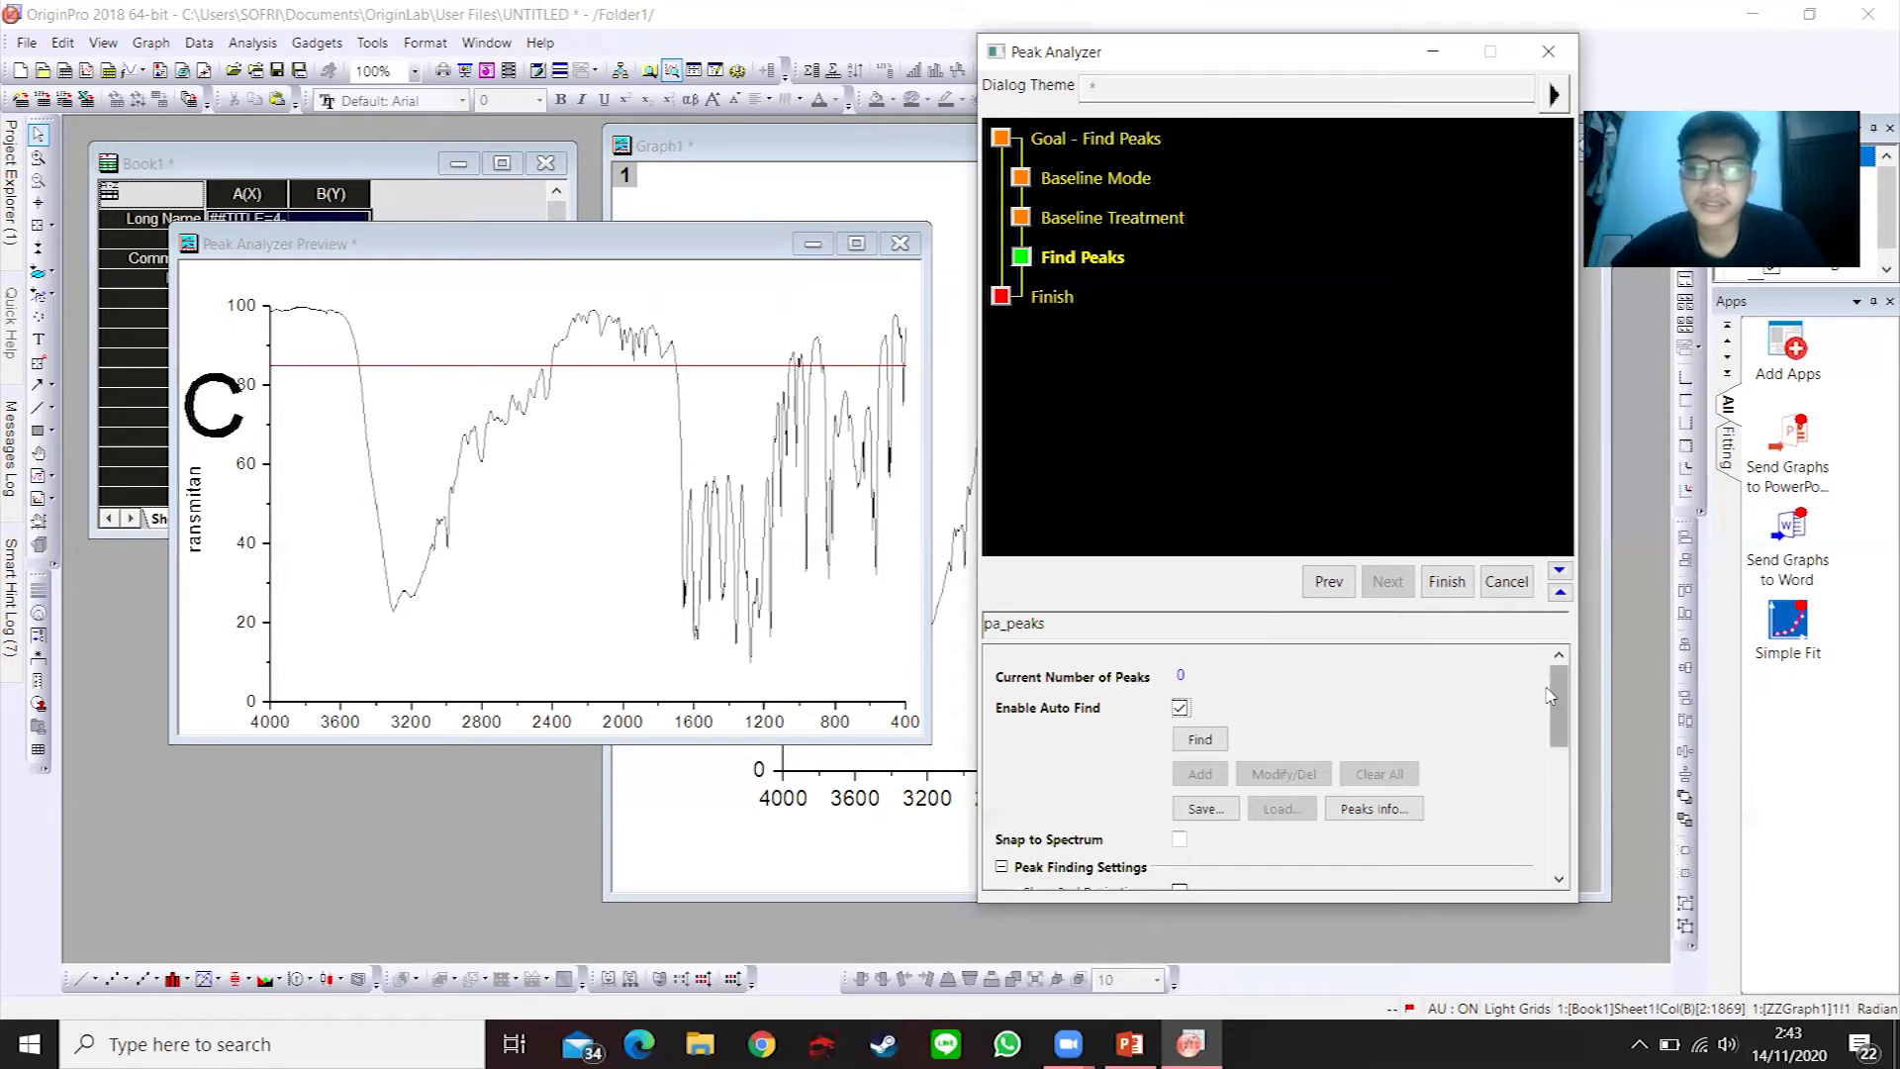
drag(1553, 700, 1546, 803)
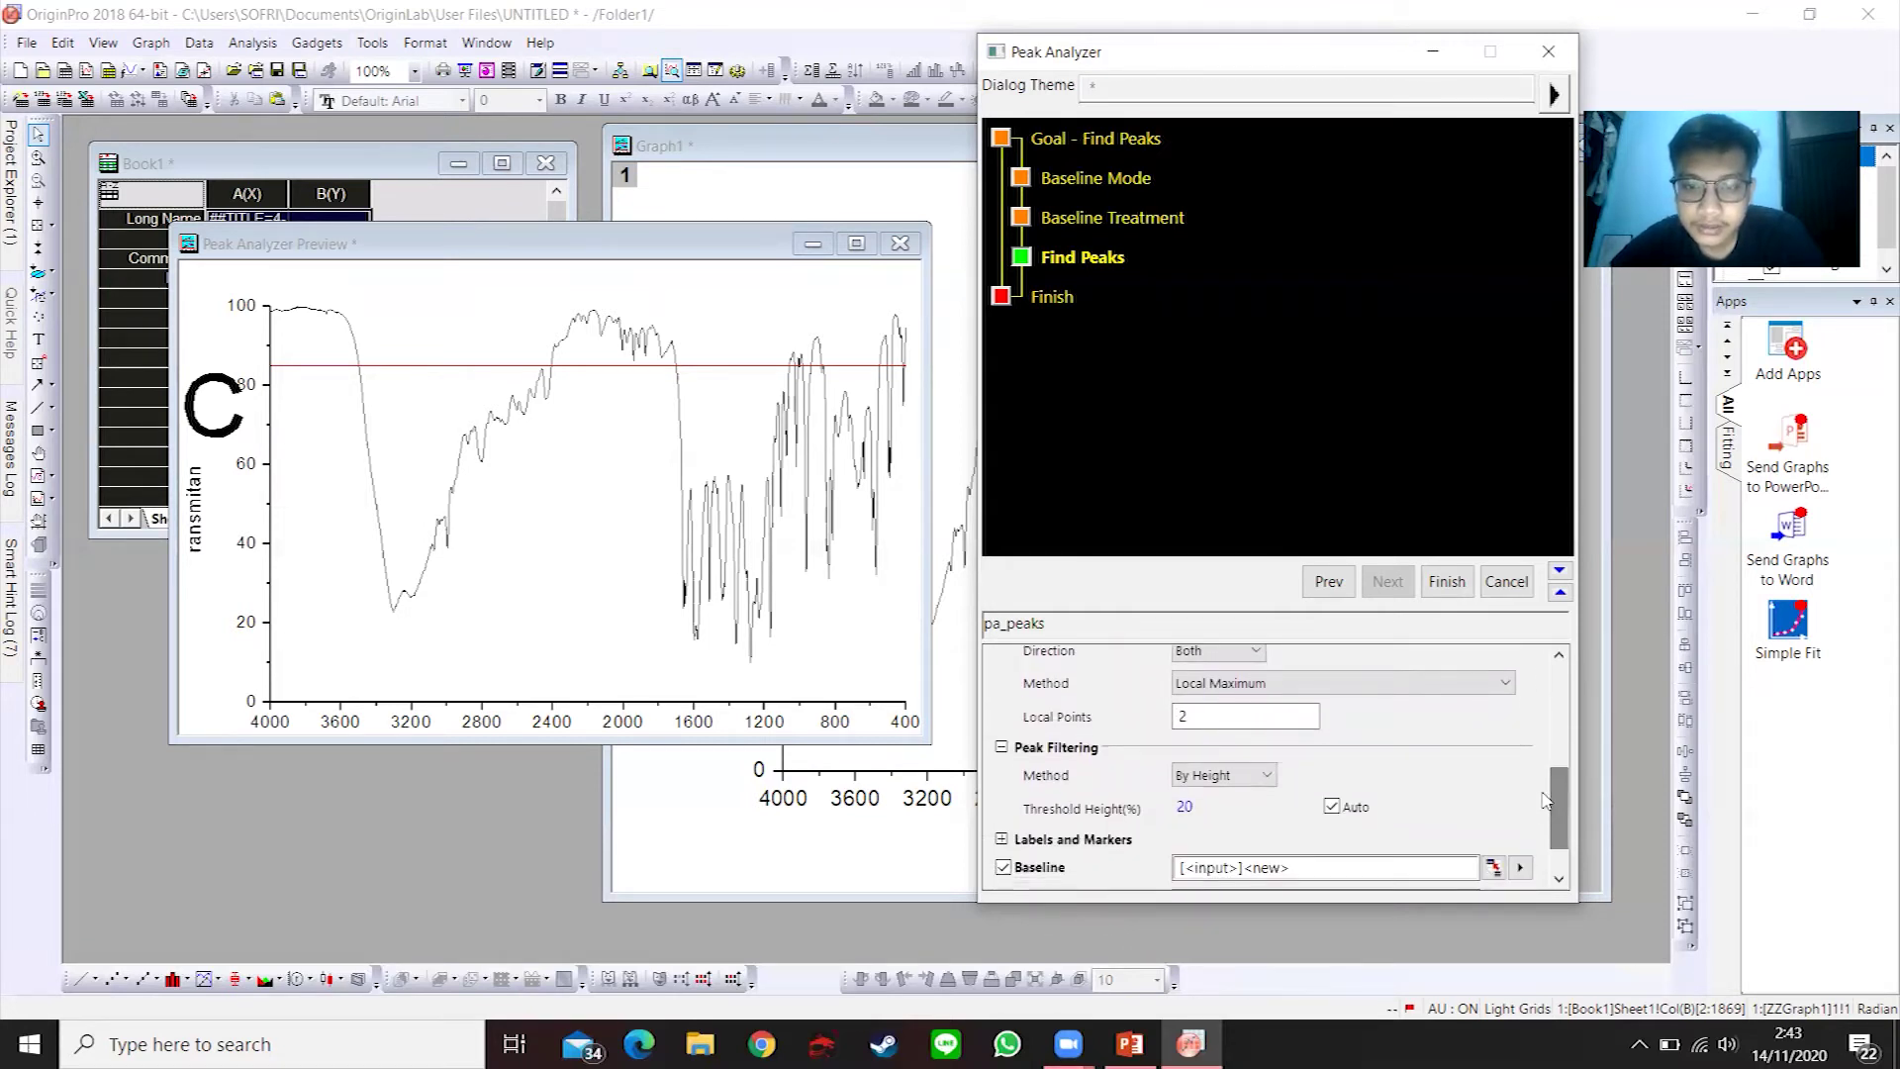
click(1253, 656)
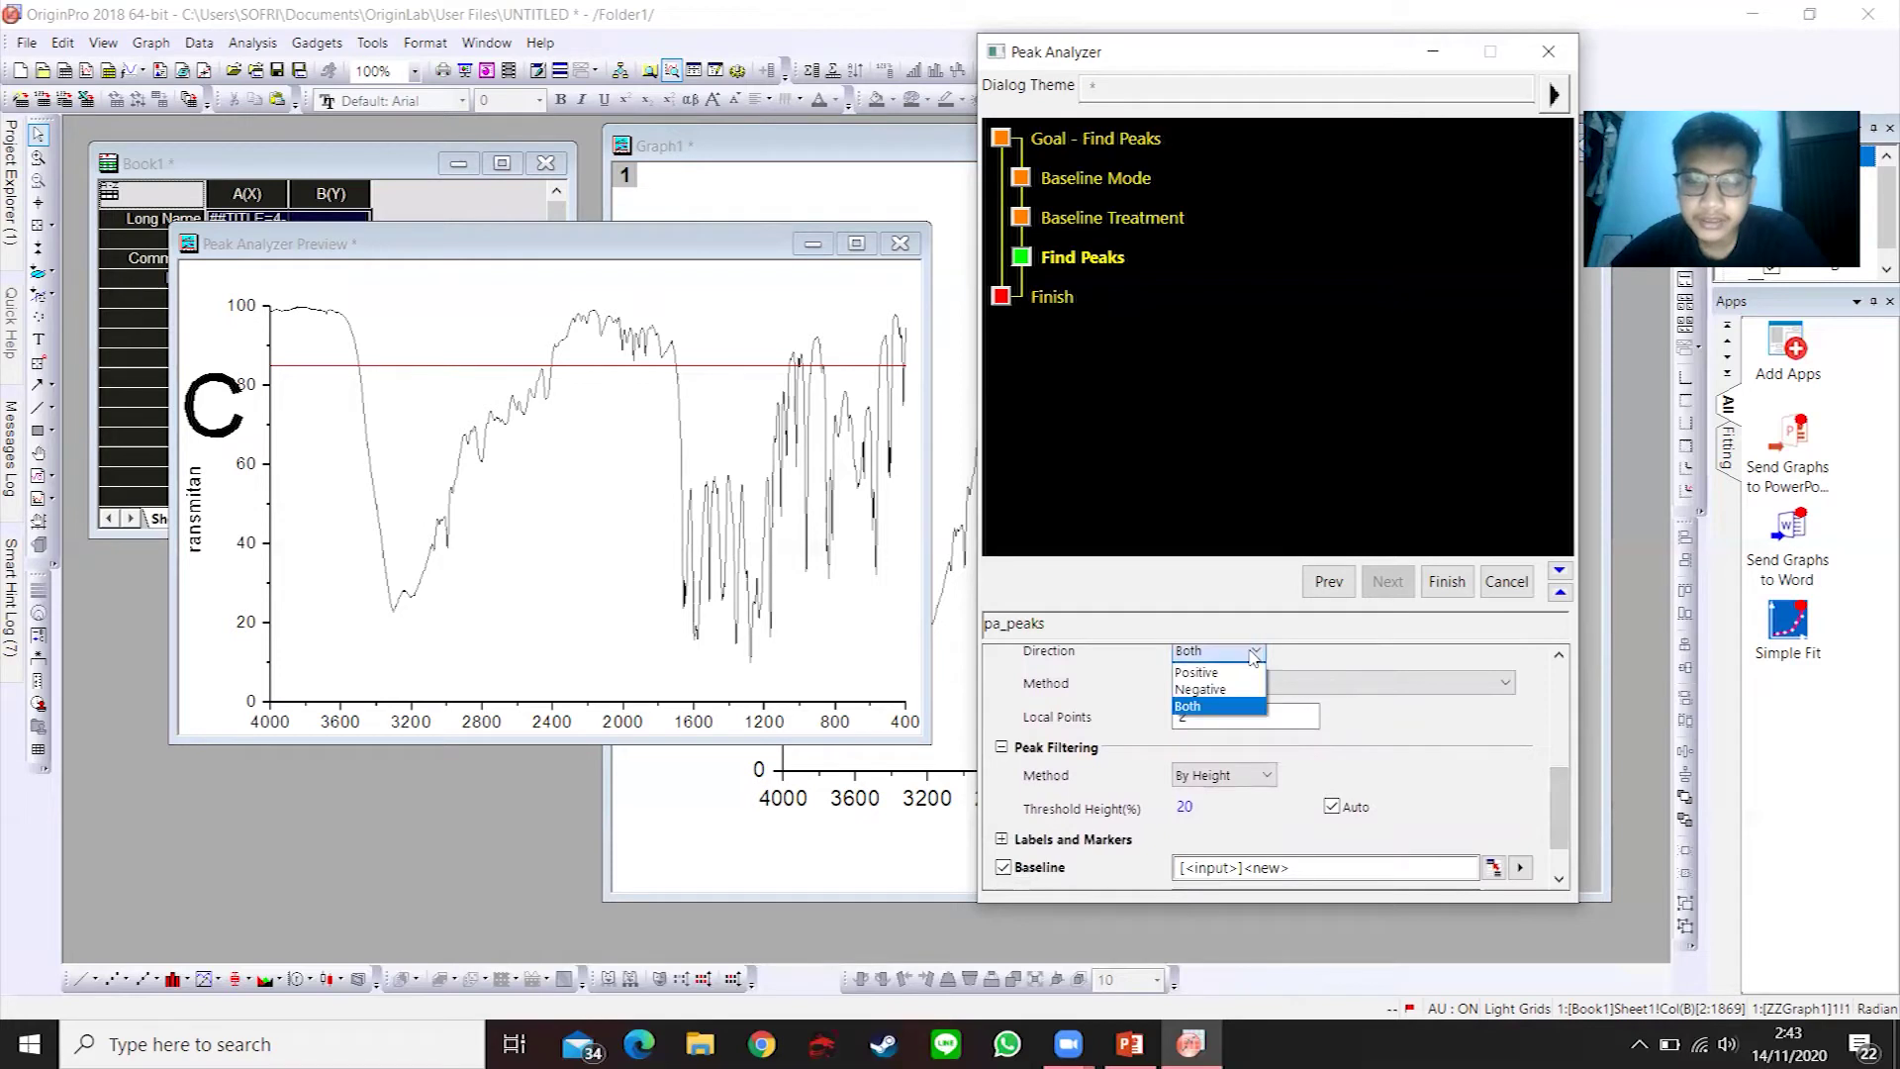
click(1207, 689)
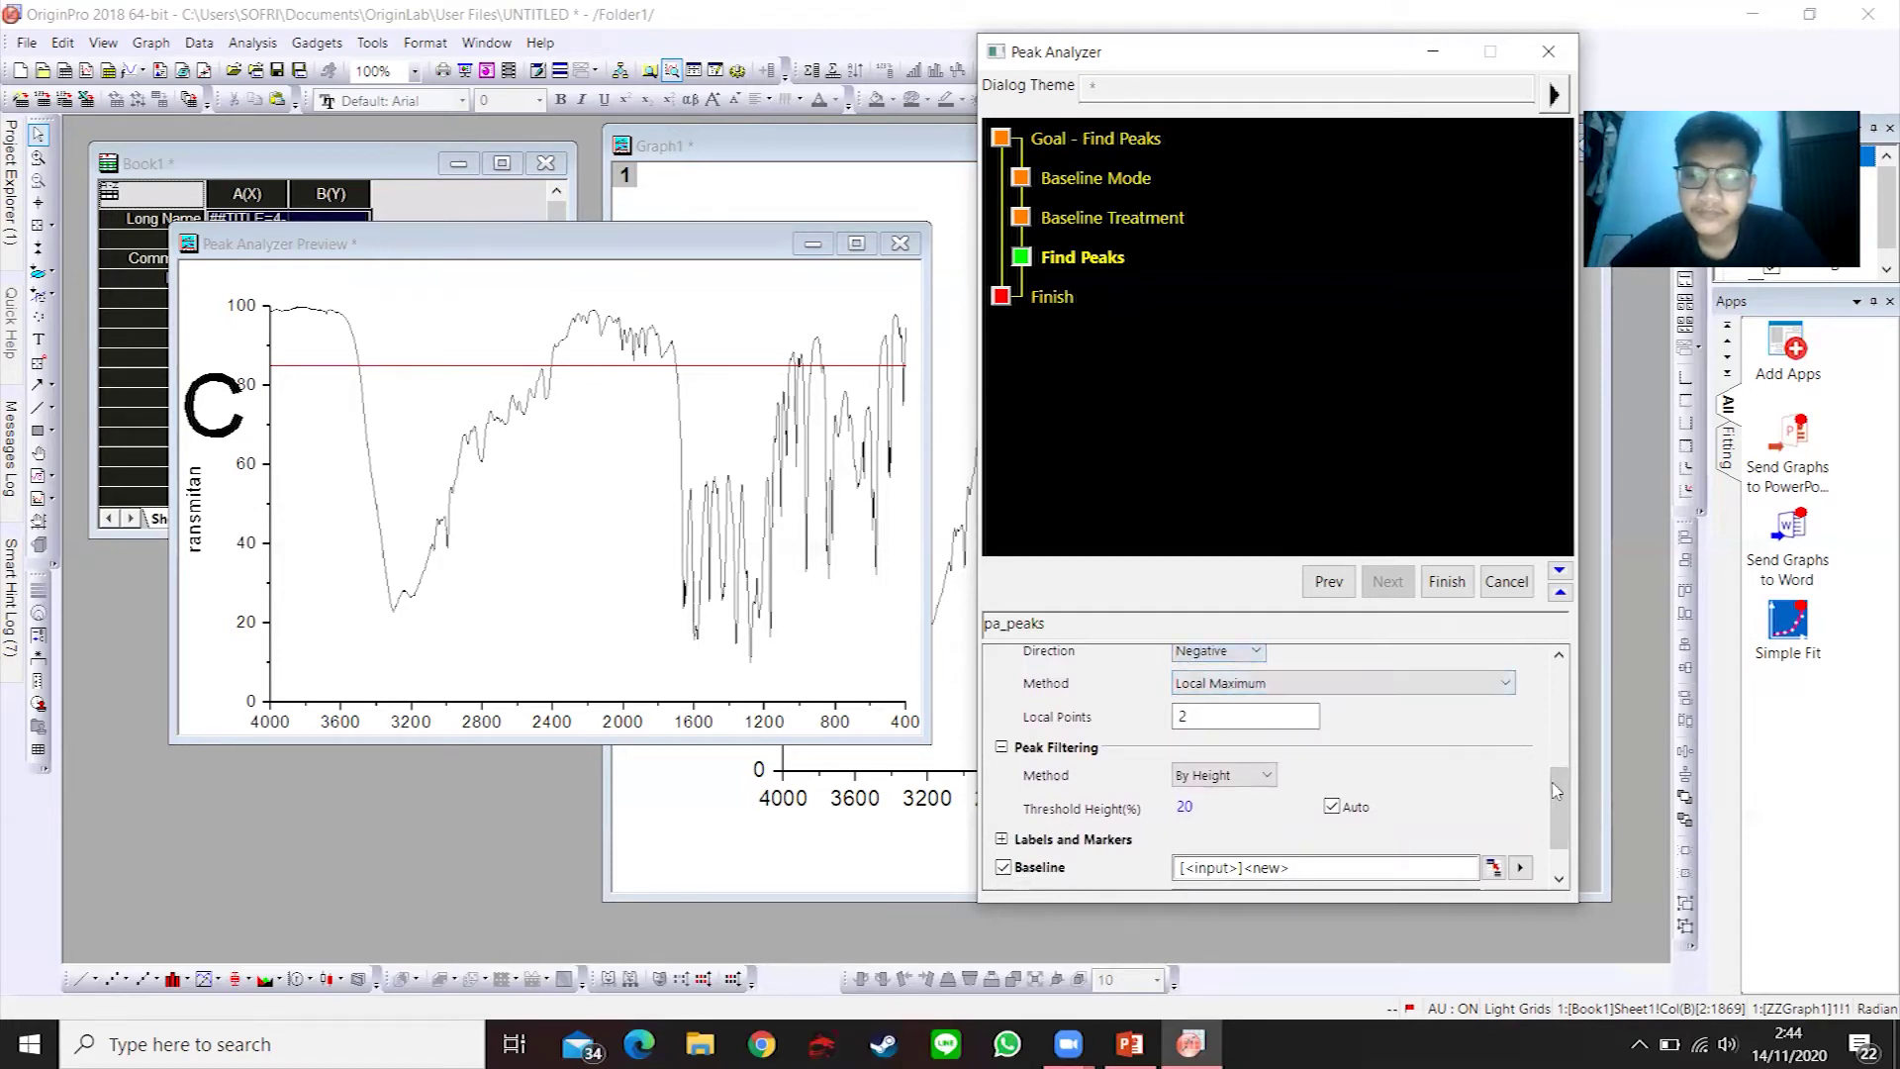
- Turn off the automatic threshold height so peaks are filtered by height with a 0% threshold
scroll(1557, 791, down, 2)
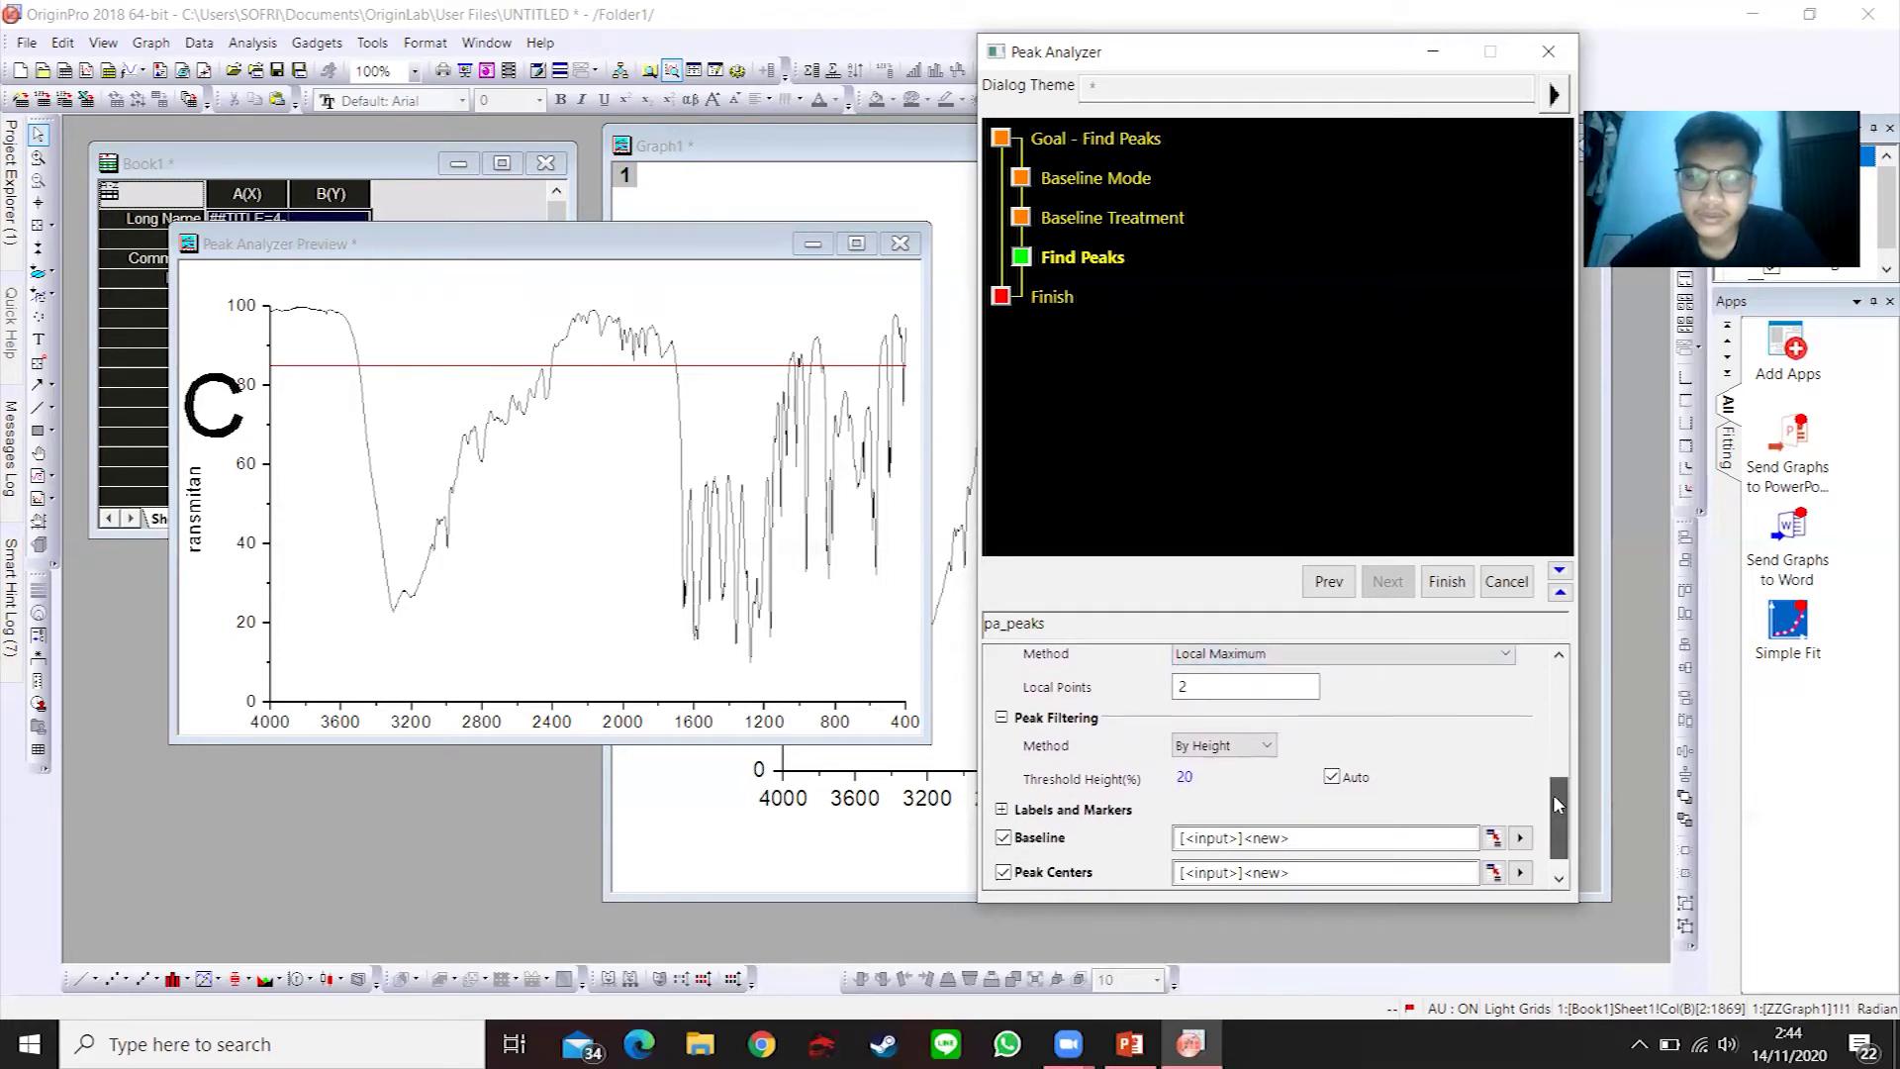
click(1332, 757)
click(1271, 750)
click(1253, 750)
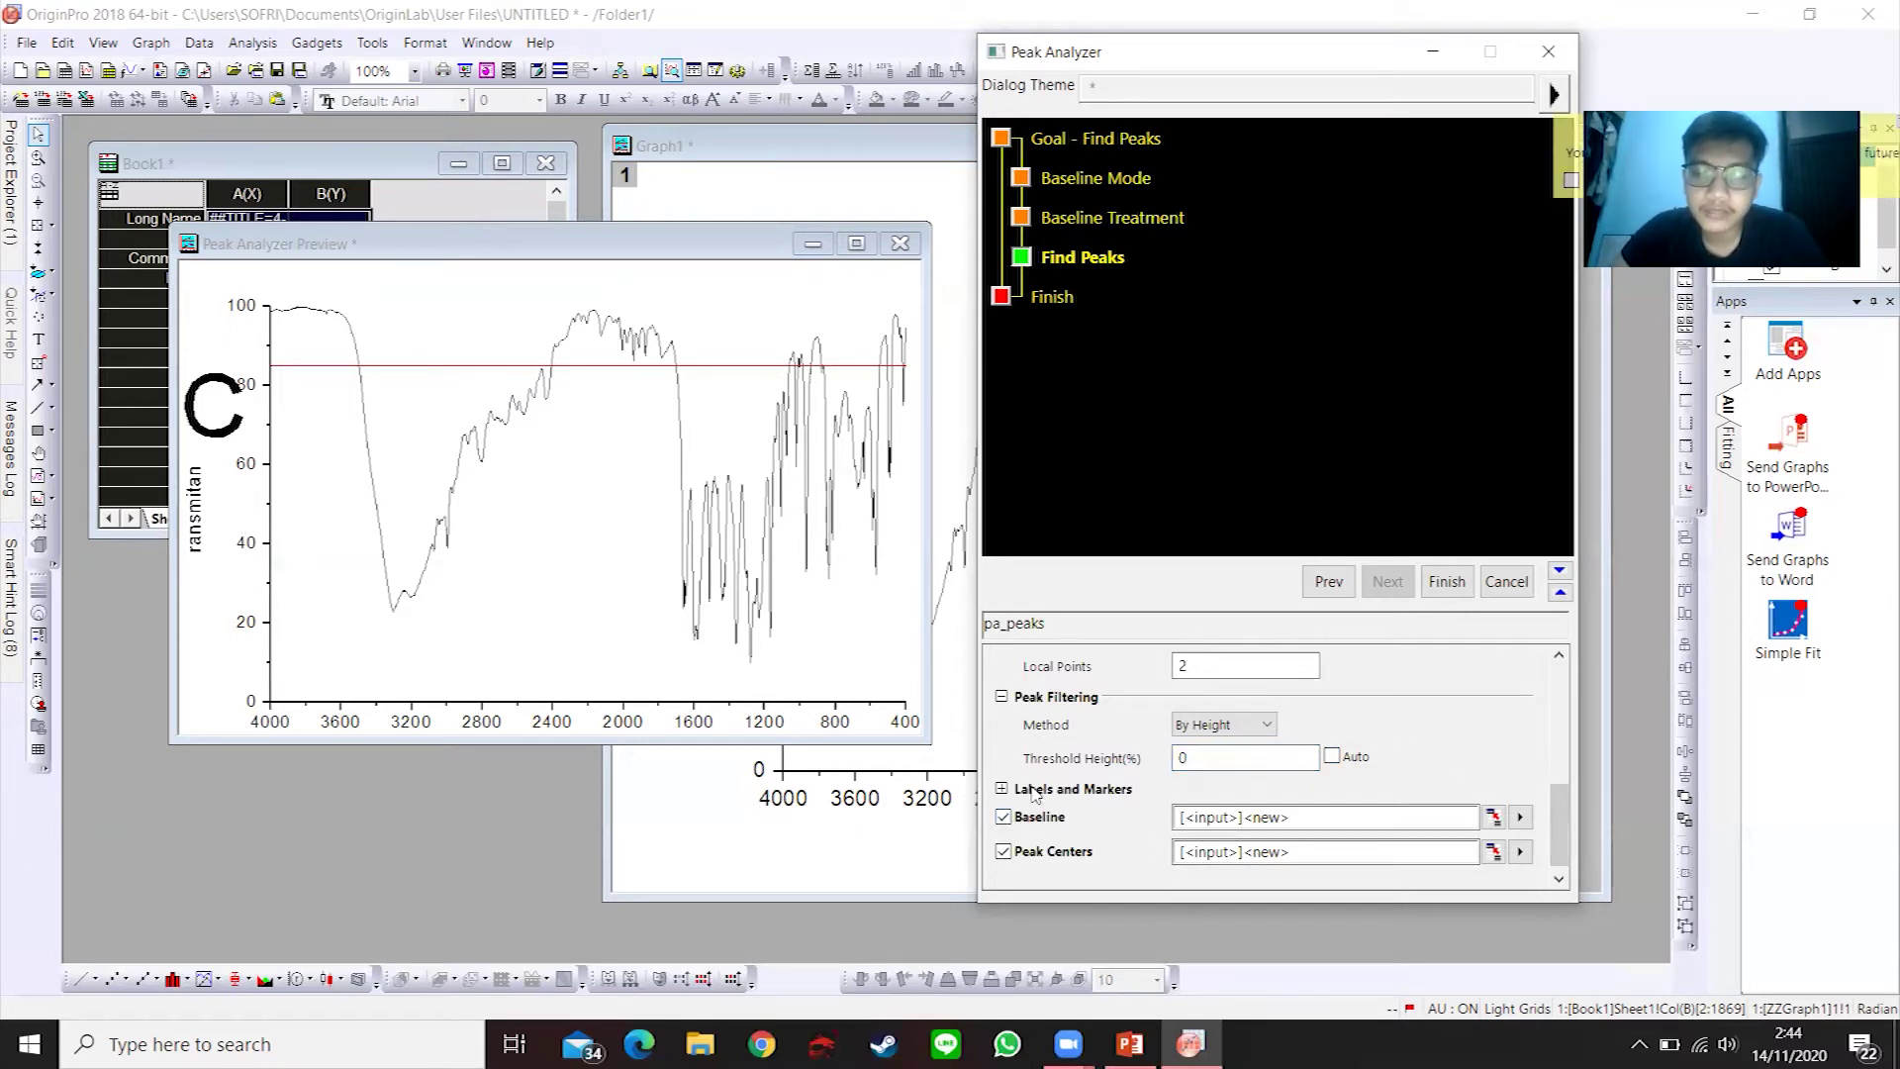
right_click(1559, 826)
- Set the position of the peak center labels to Below in the label and marker settings
click(1002, 789)
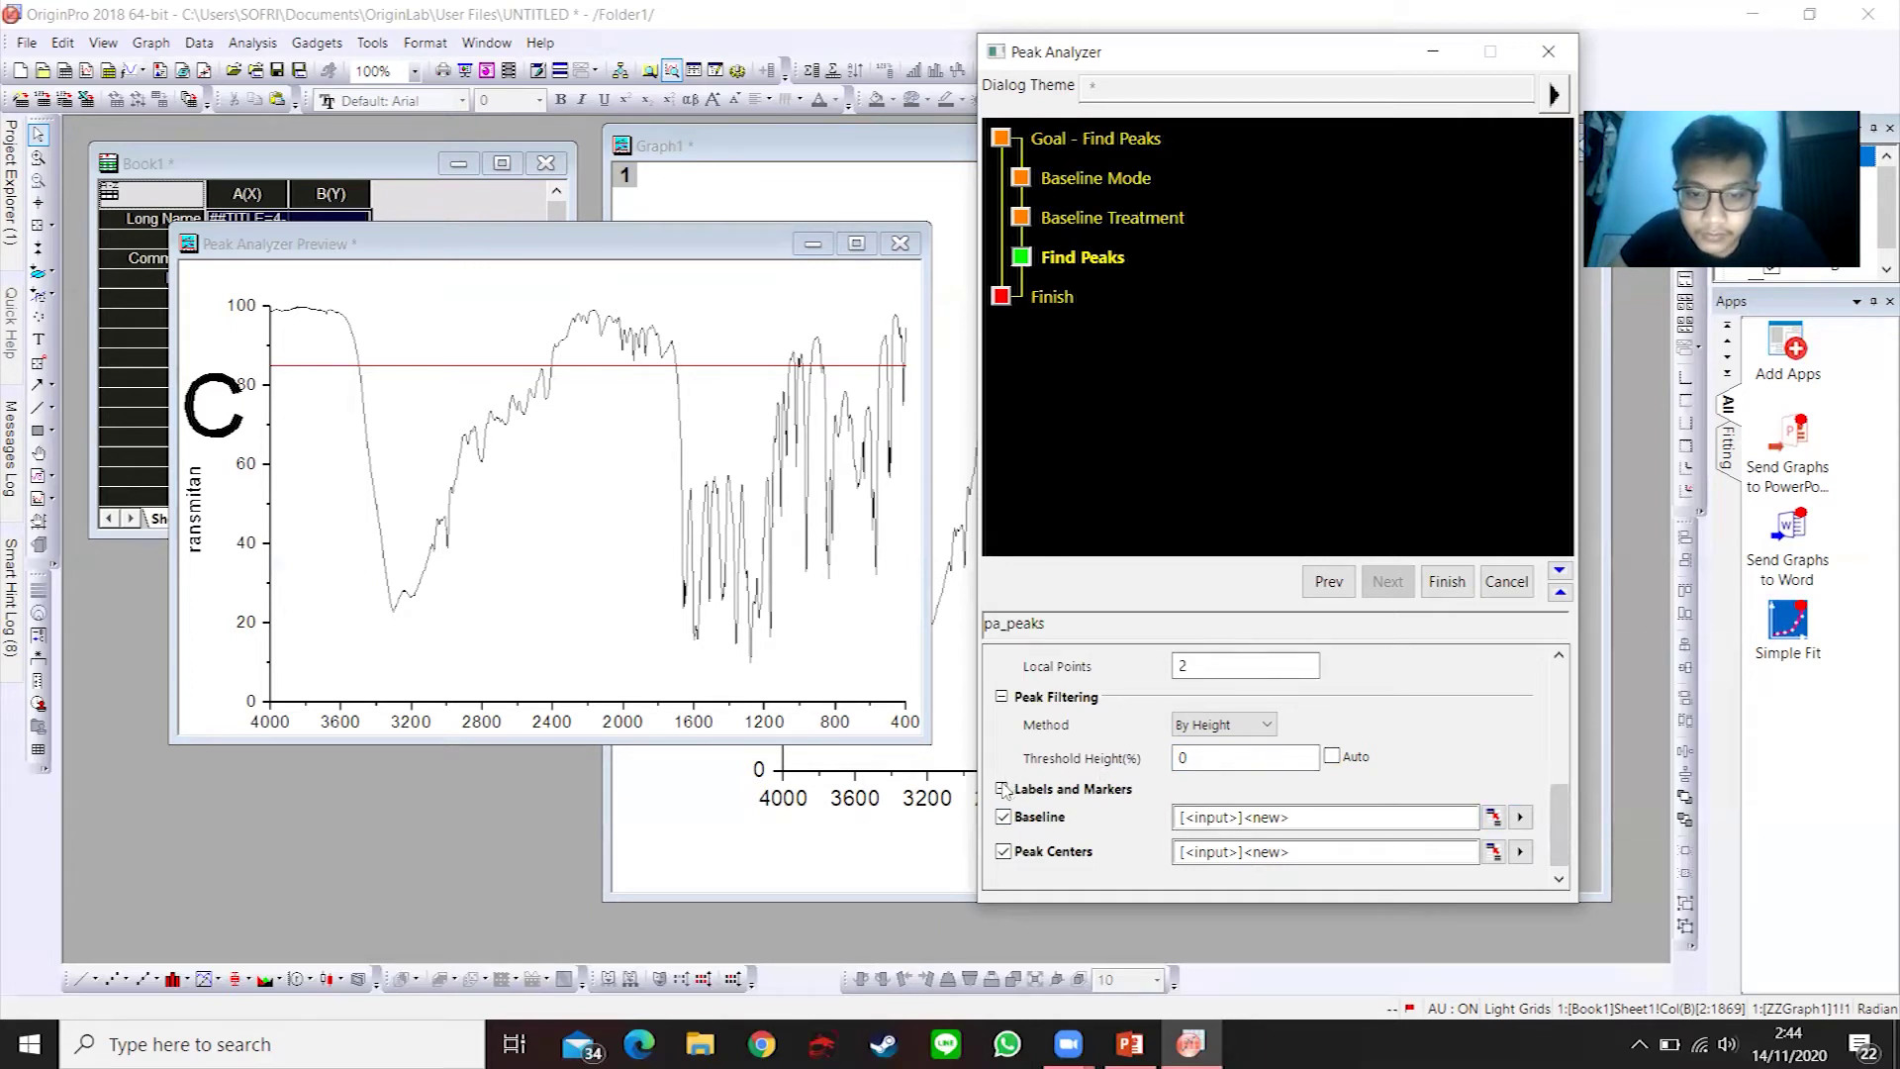
click(1001, 789)
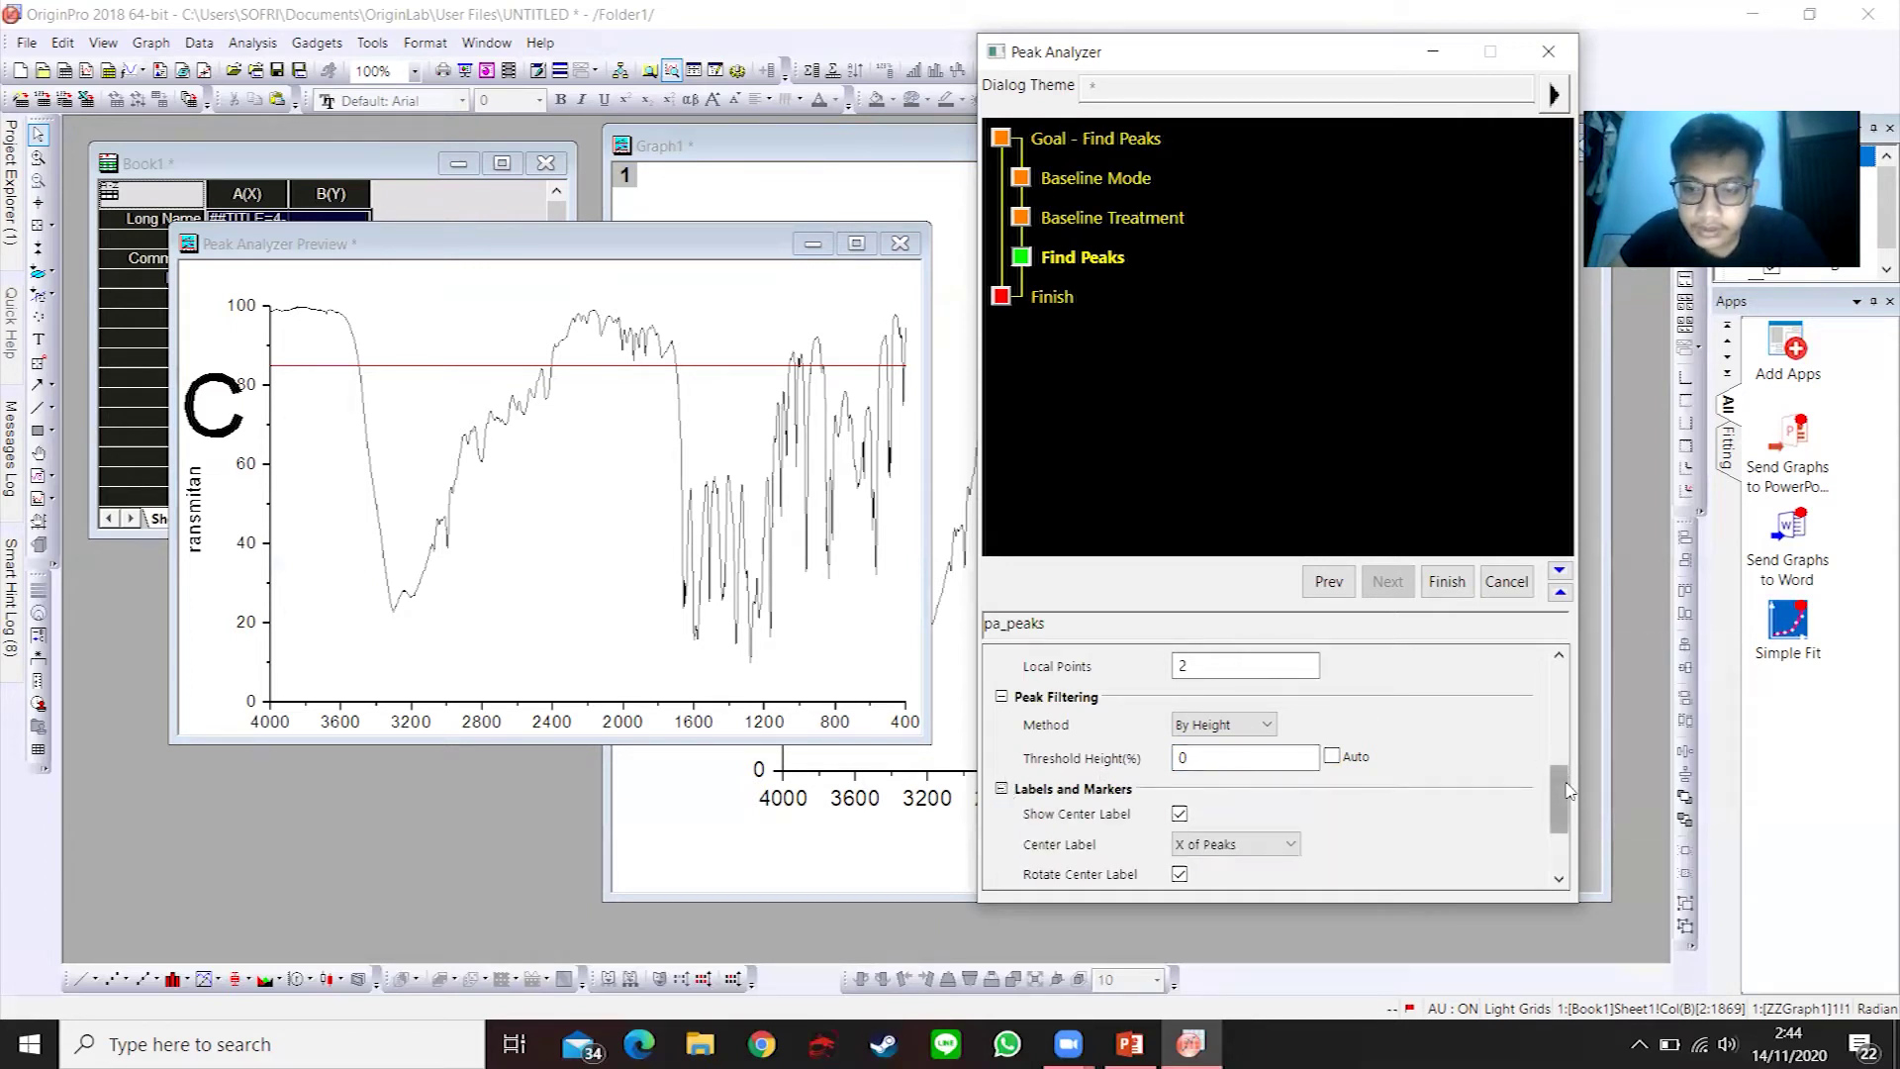
drag(1567, 790, 1566, 825)
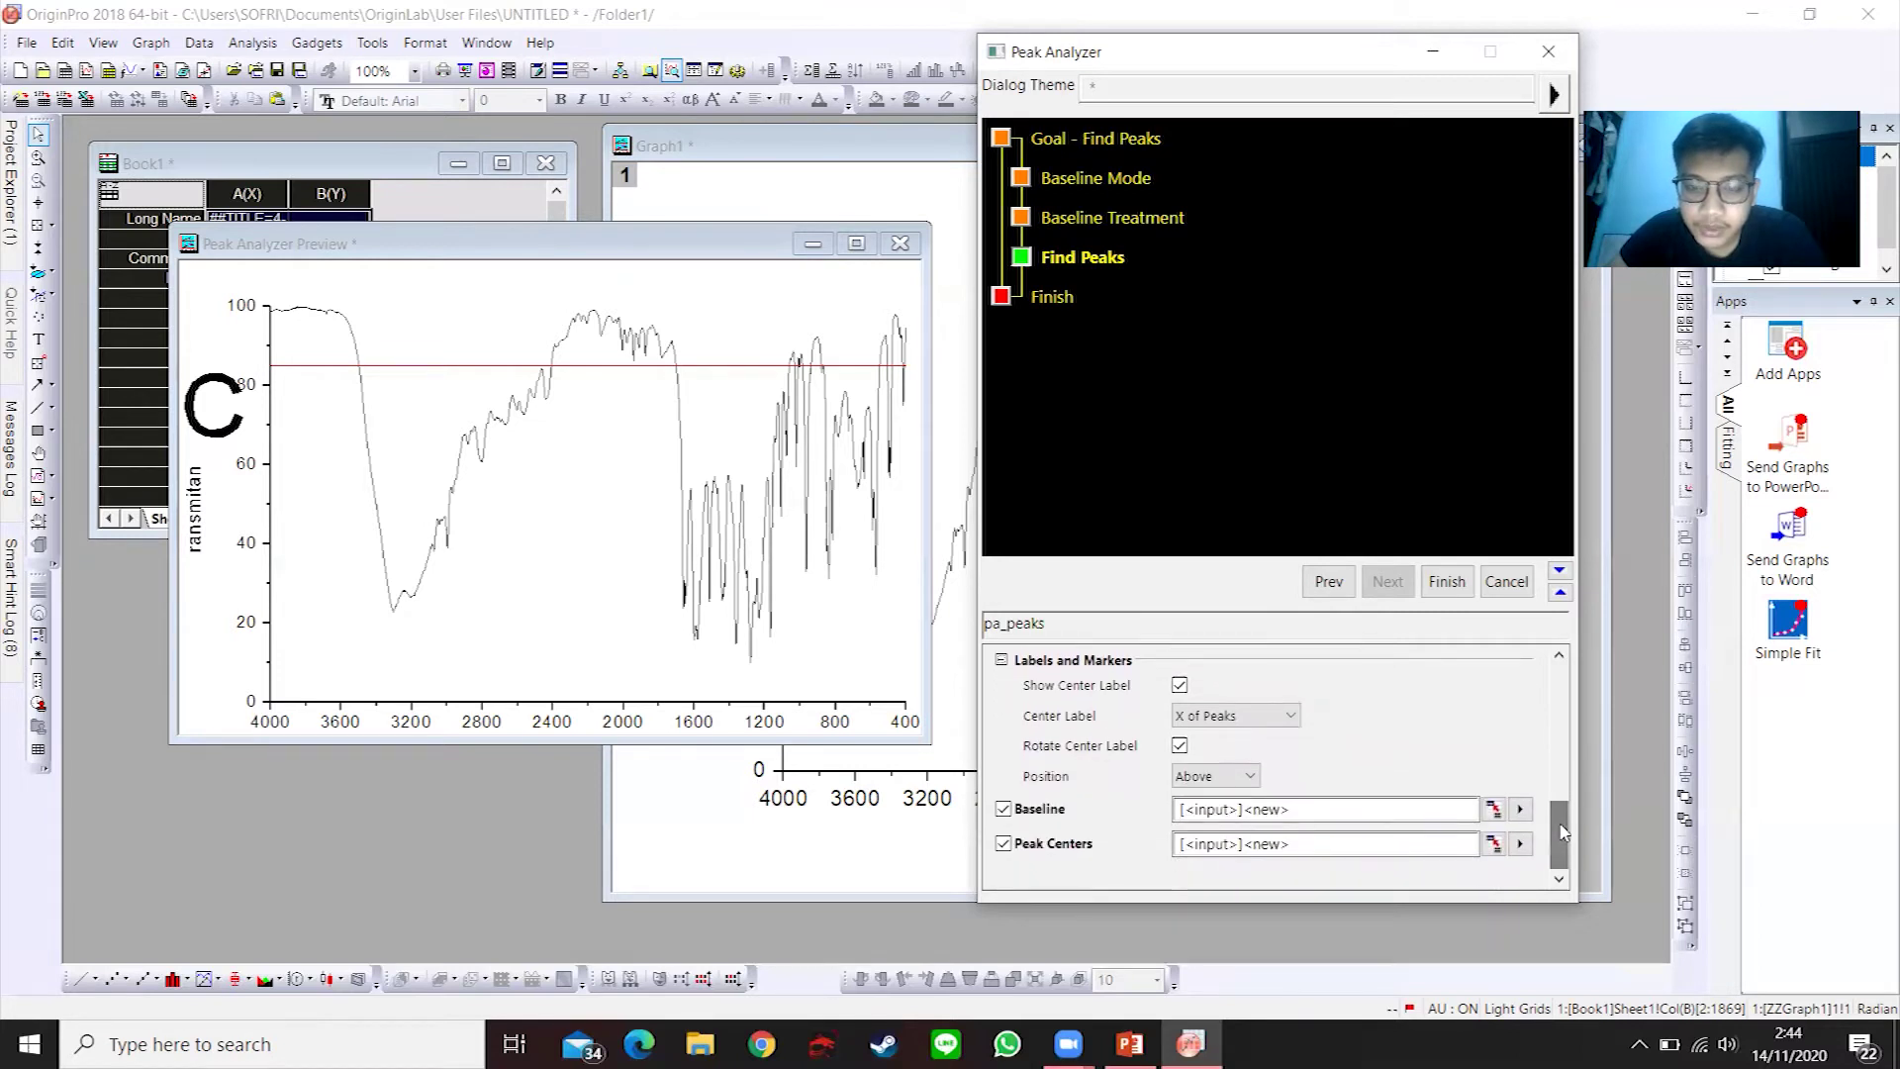
click(1217, 776)
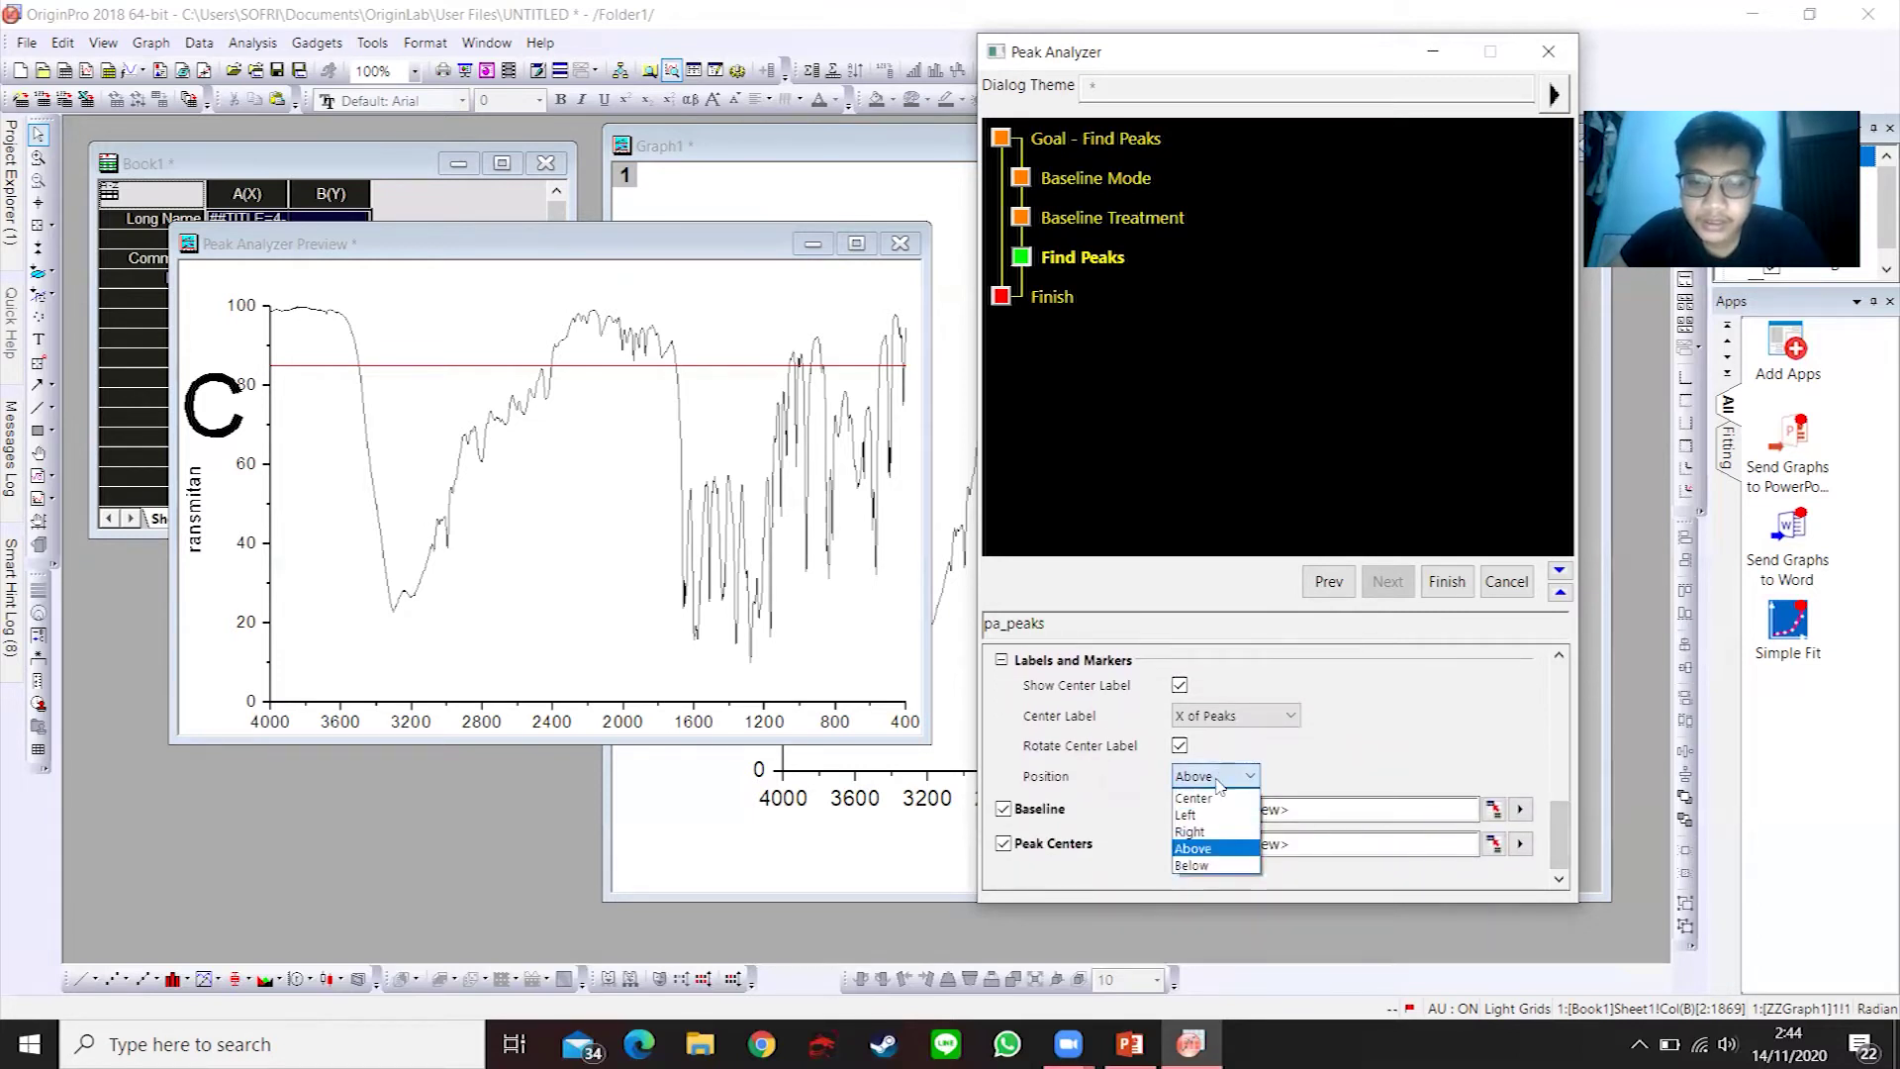
click(1216, 867)
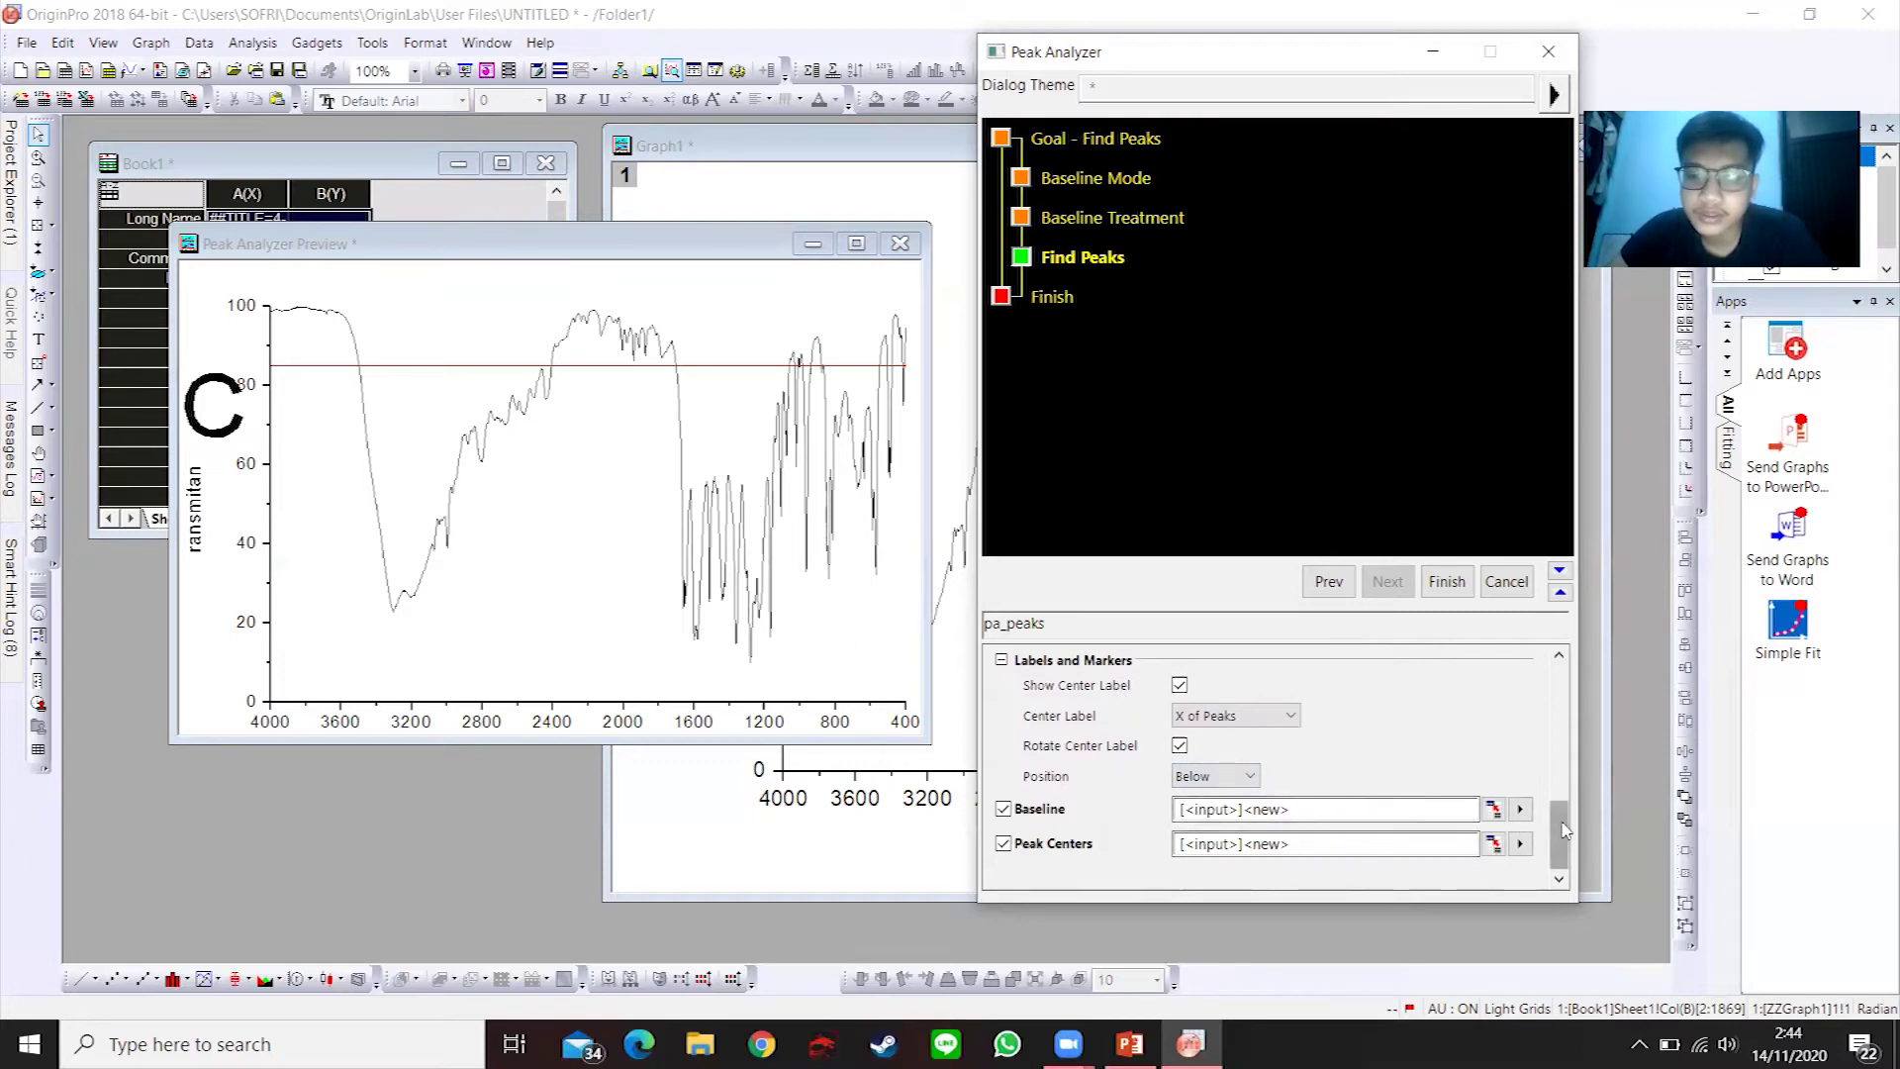
- Find the peaks with the current settings and disable automatic peak finding
drag(1564, 832, 1556, 682)
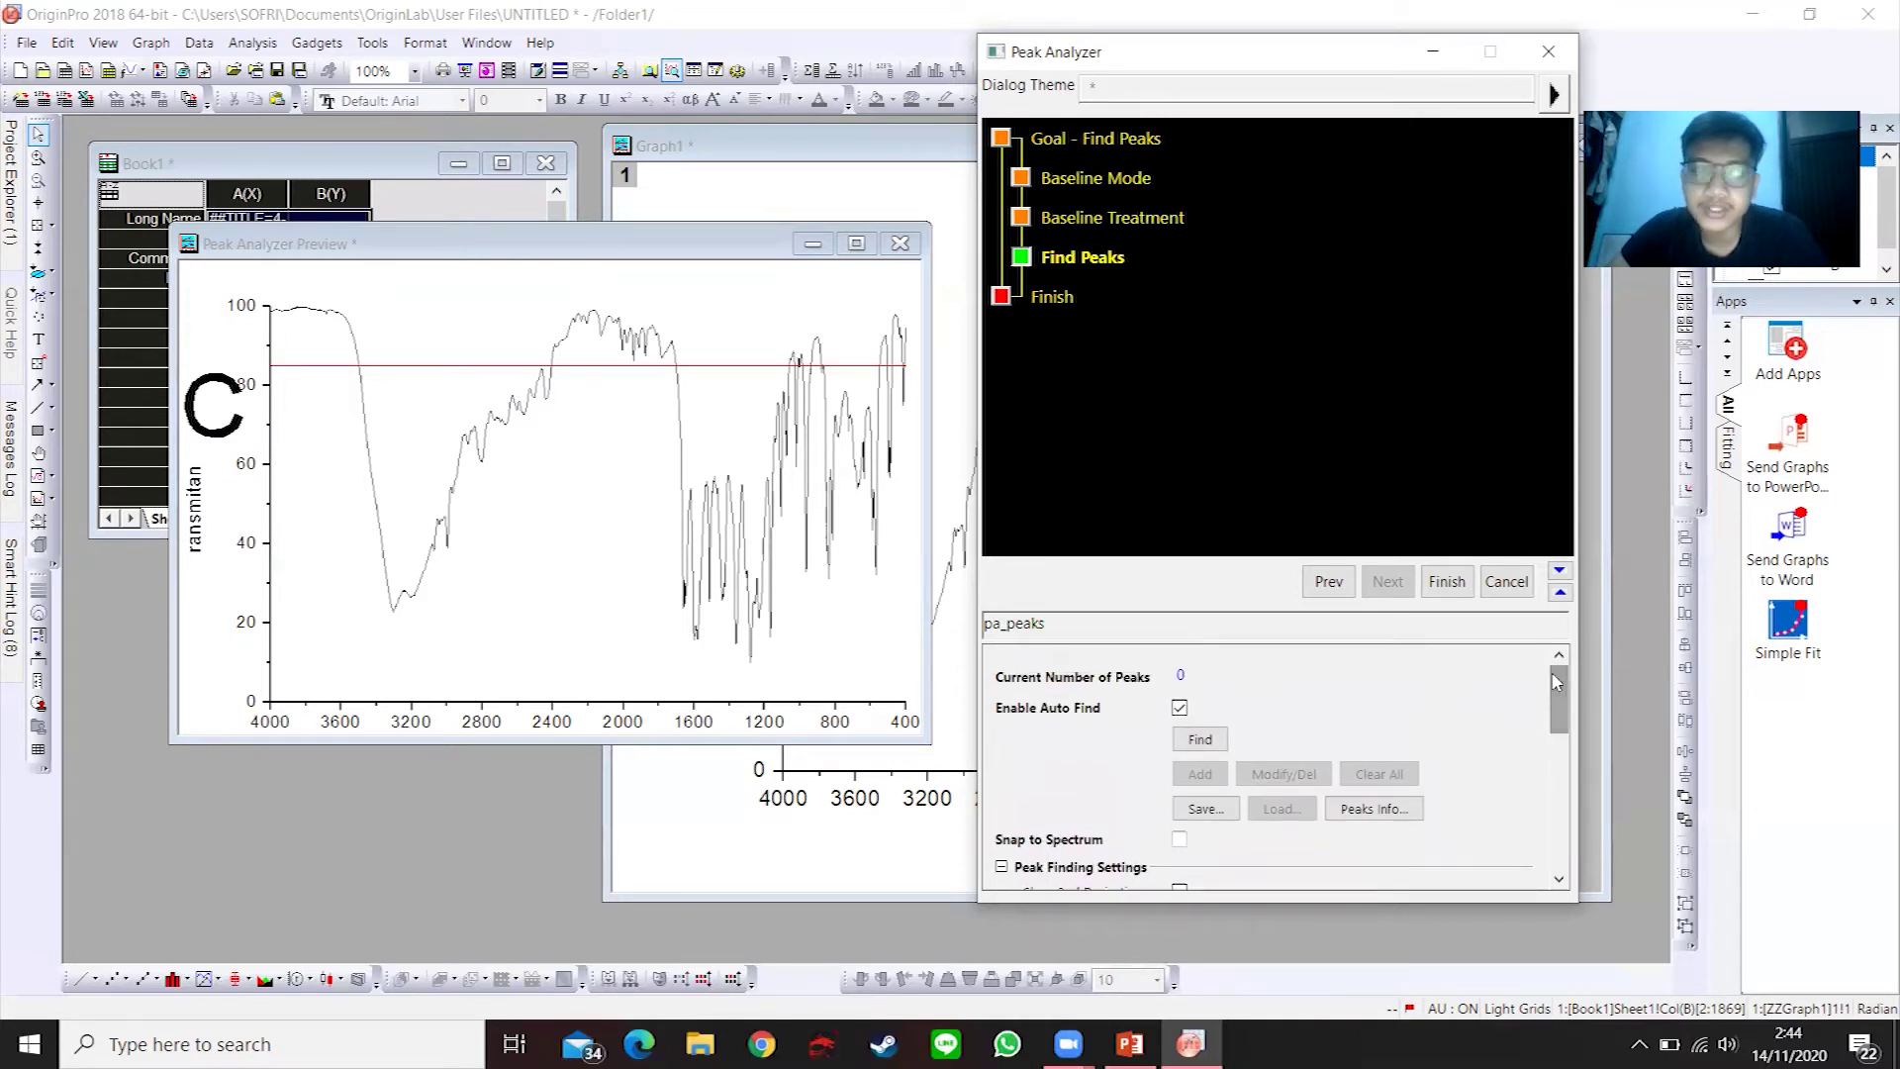
click(1203, 738)
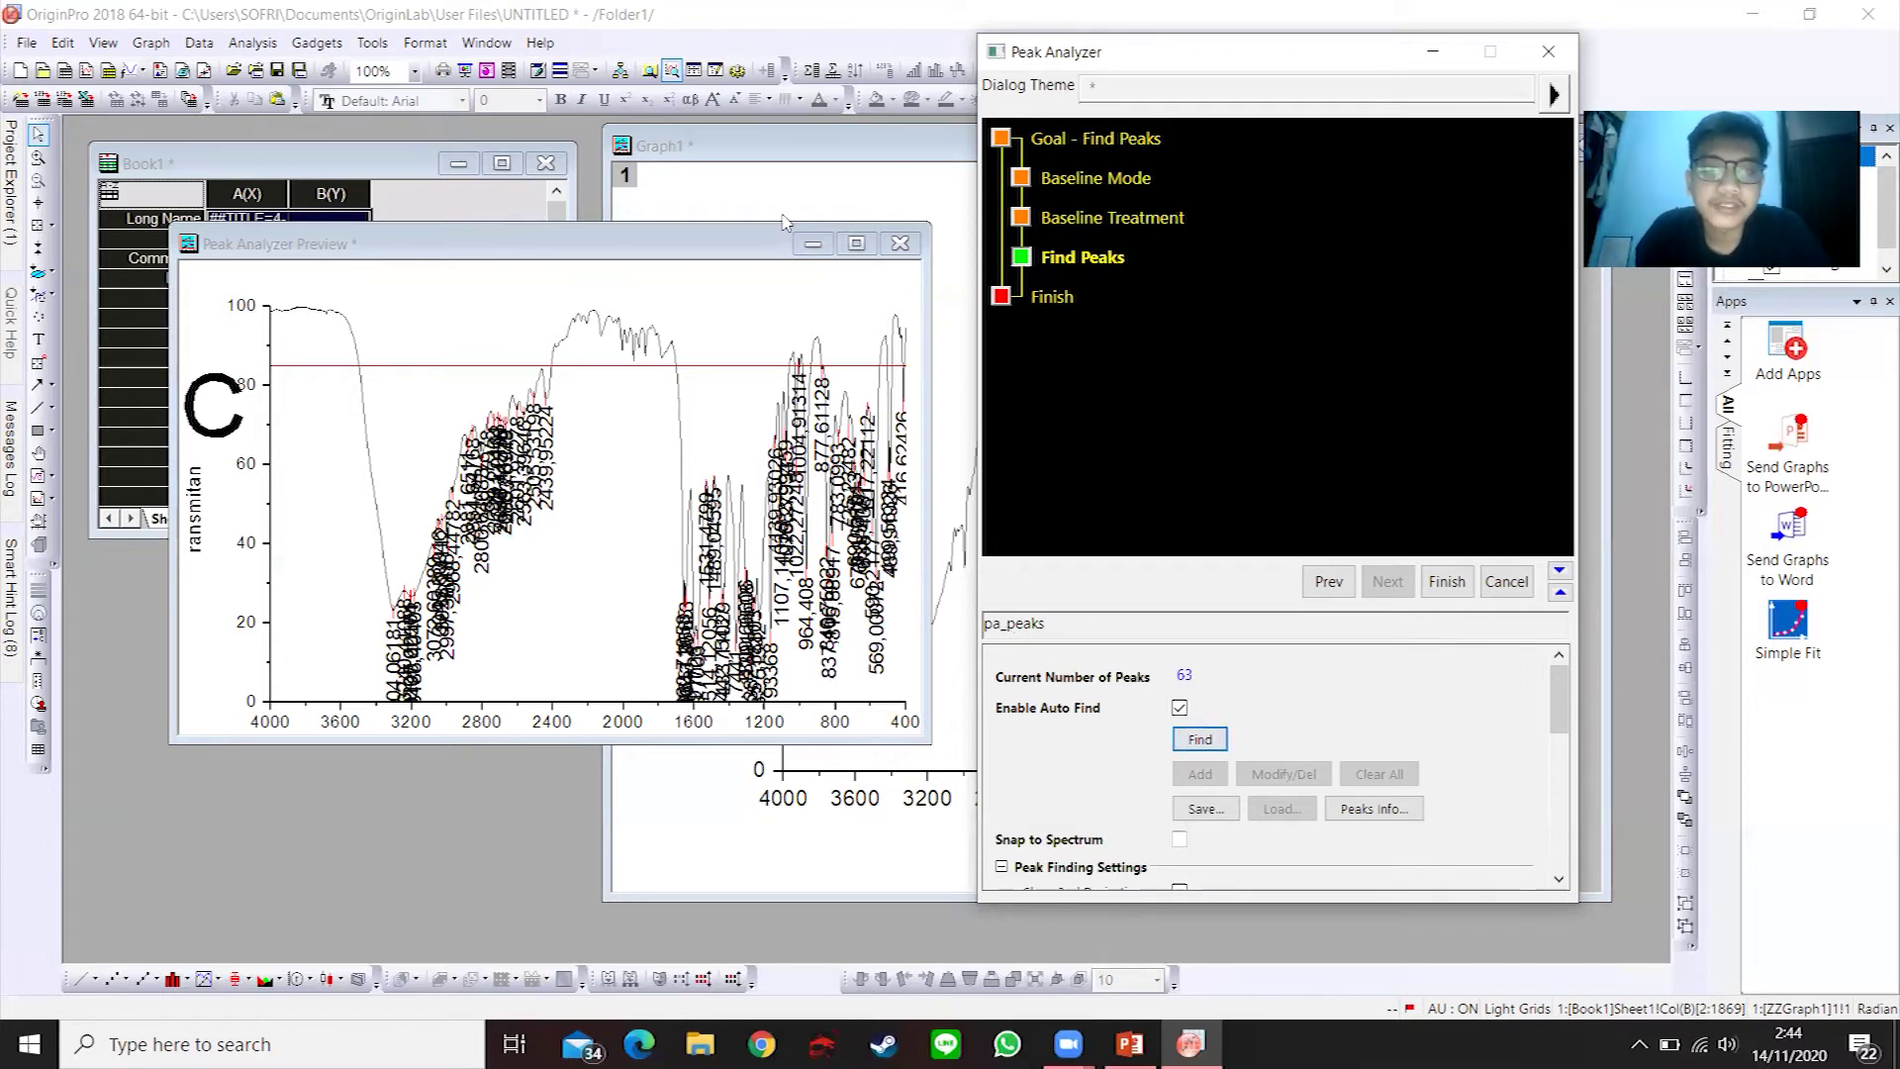
click(1179, 709)
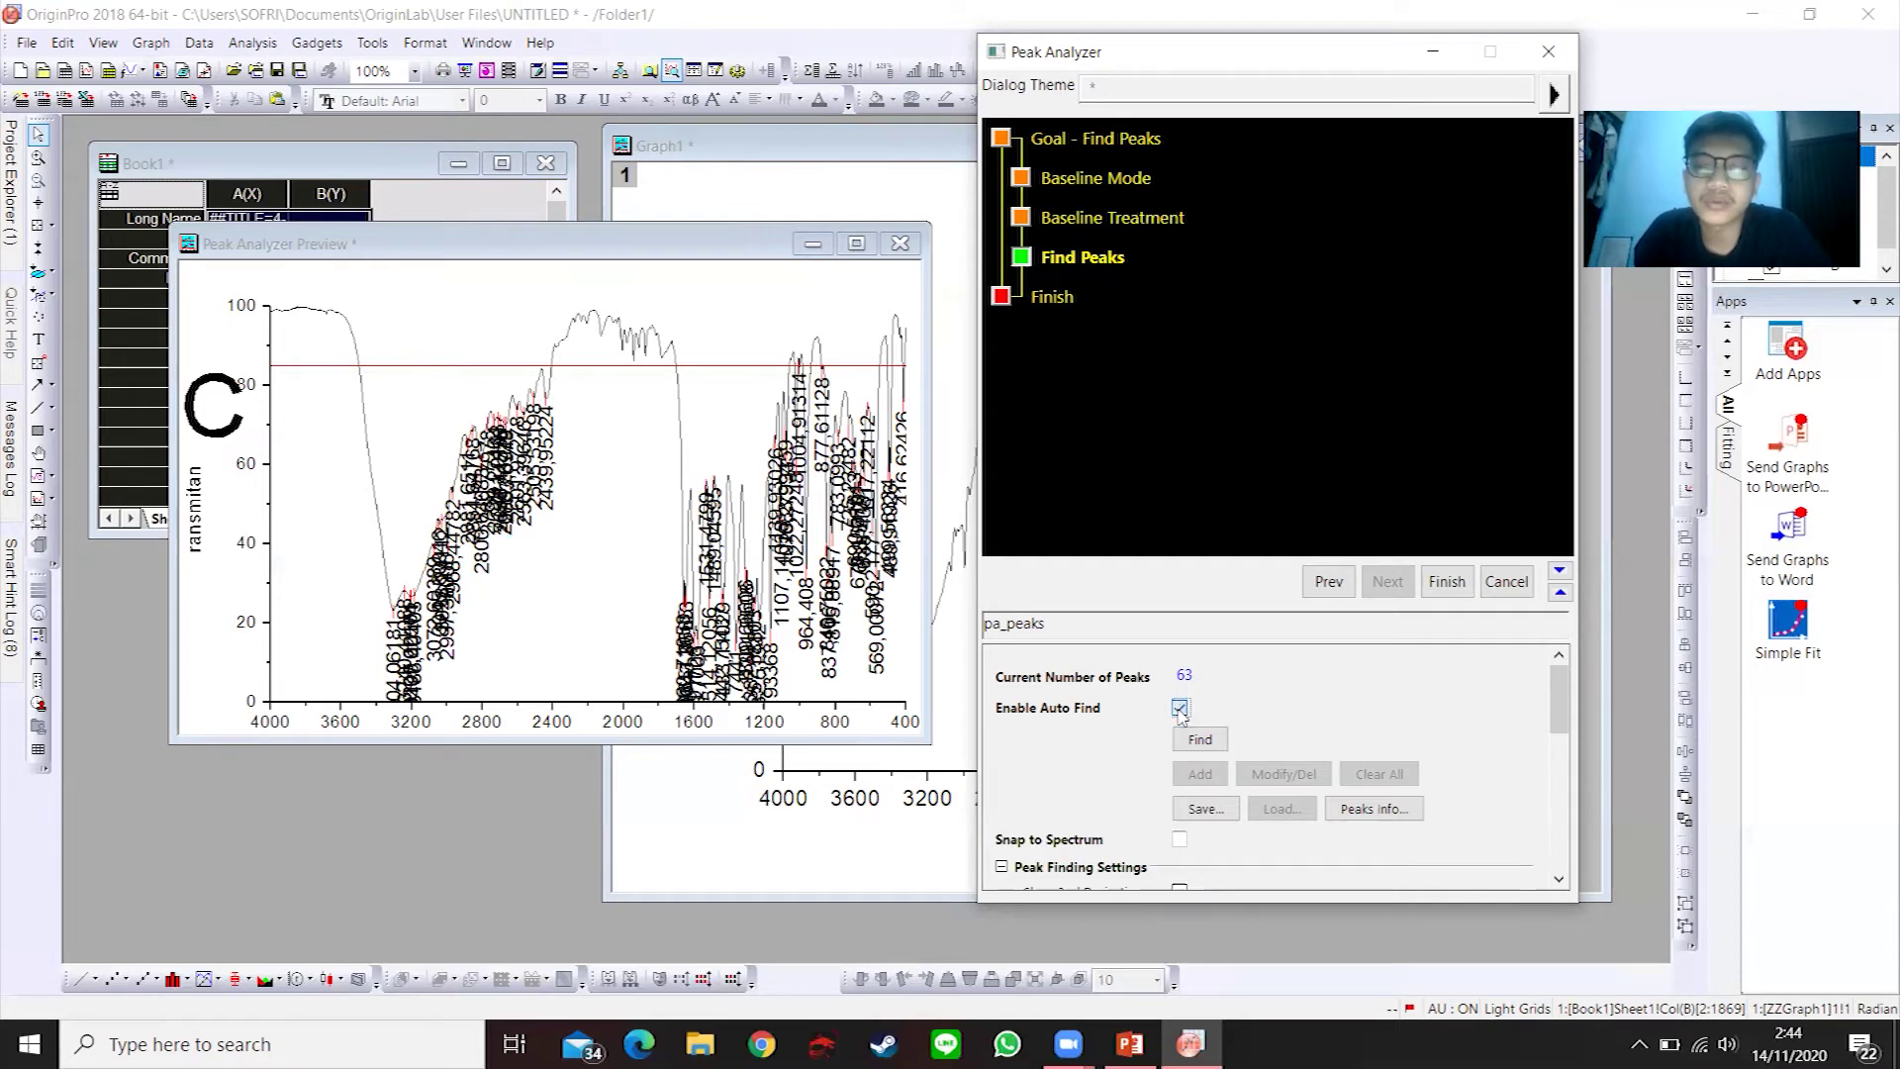
- Show the peak information list and disable peaks 1 to 3
click(1374, 809)
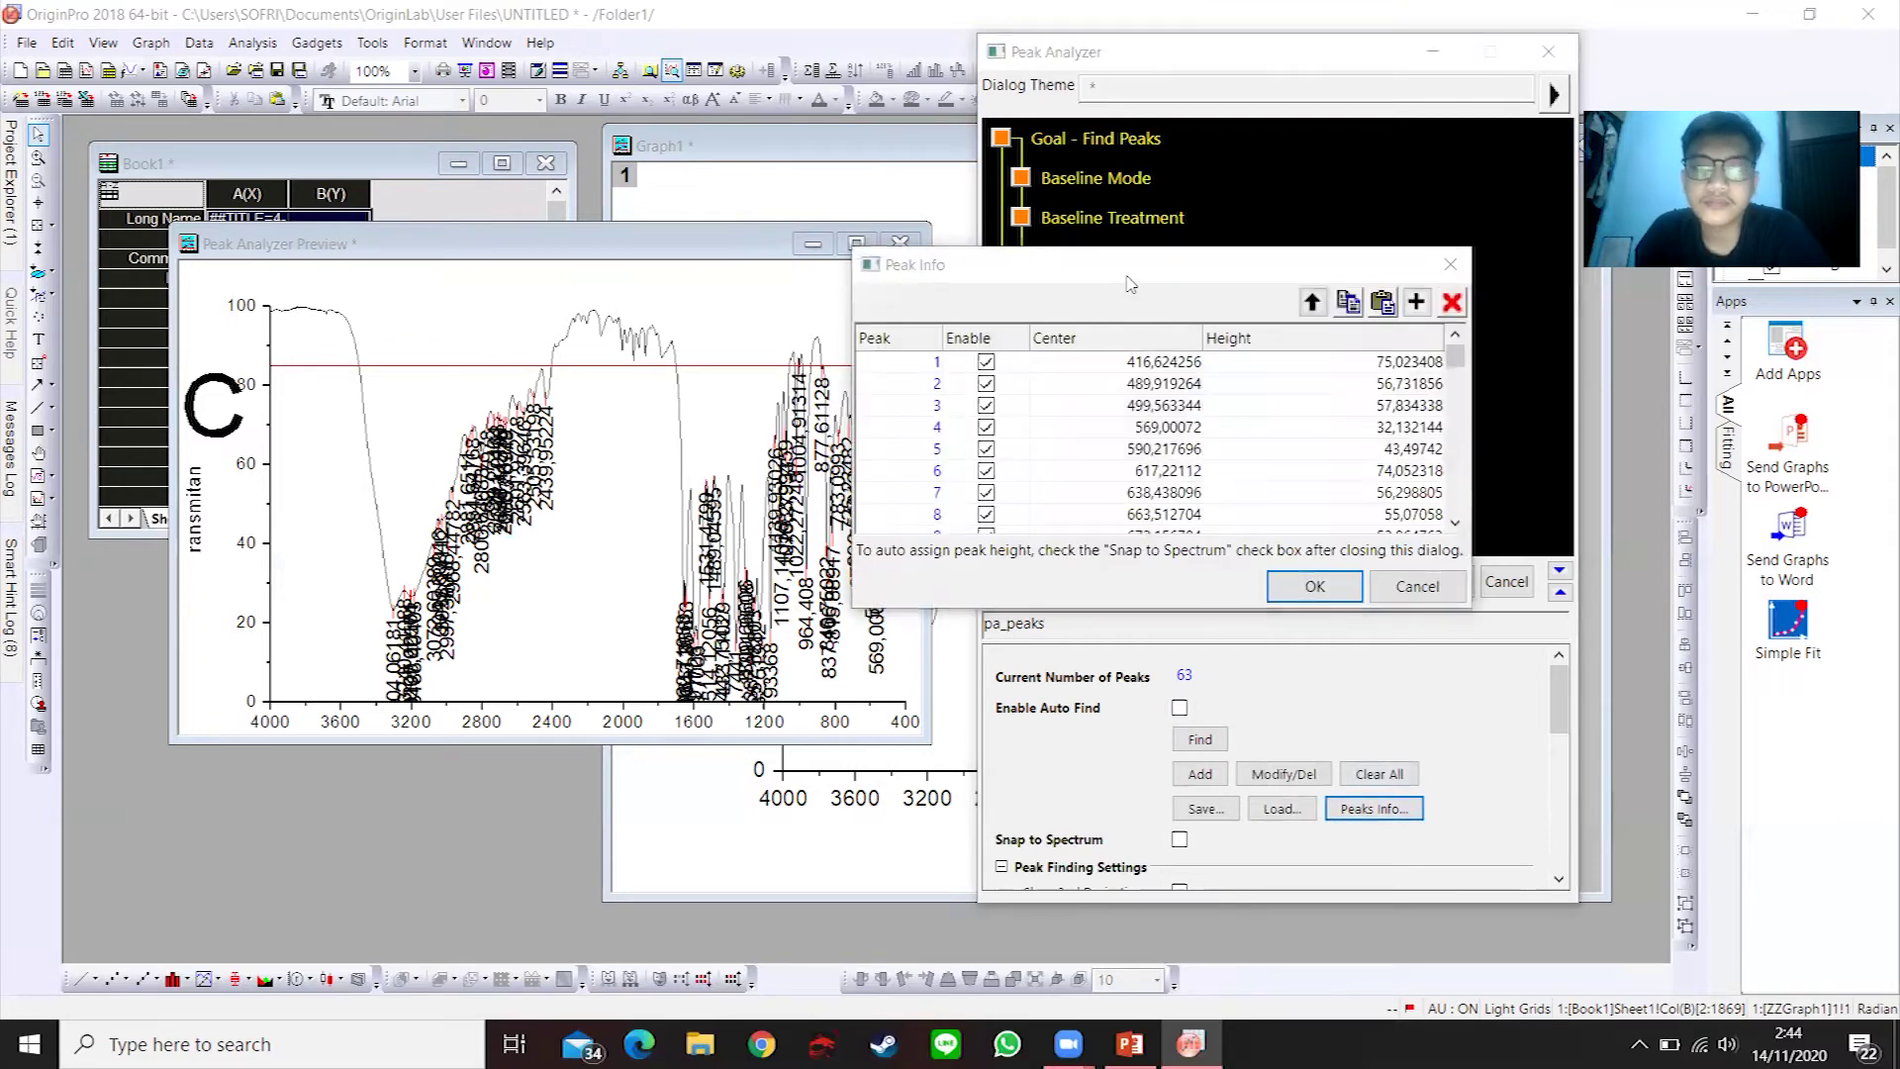
mouse_move(1459, 363)
mouse_down()
mouse_move(1439, 524)
mouse_move(1455, 356)
mouse_up()
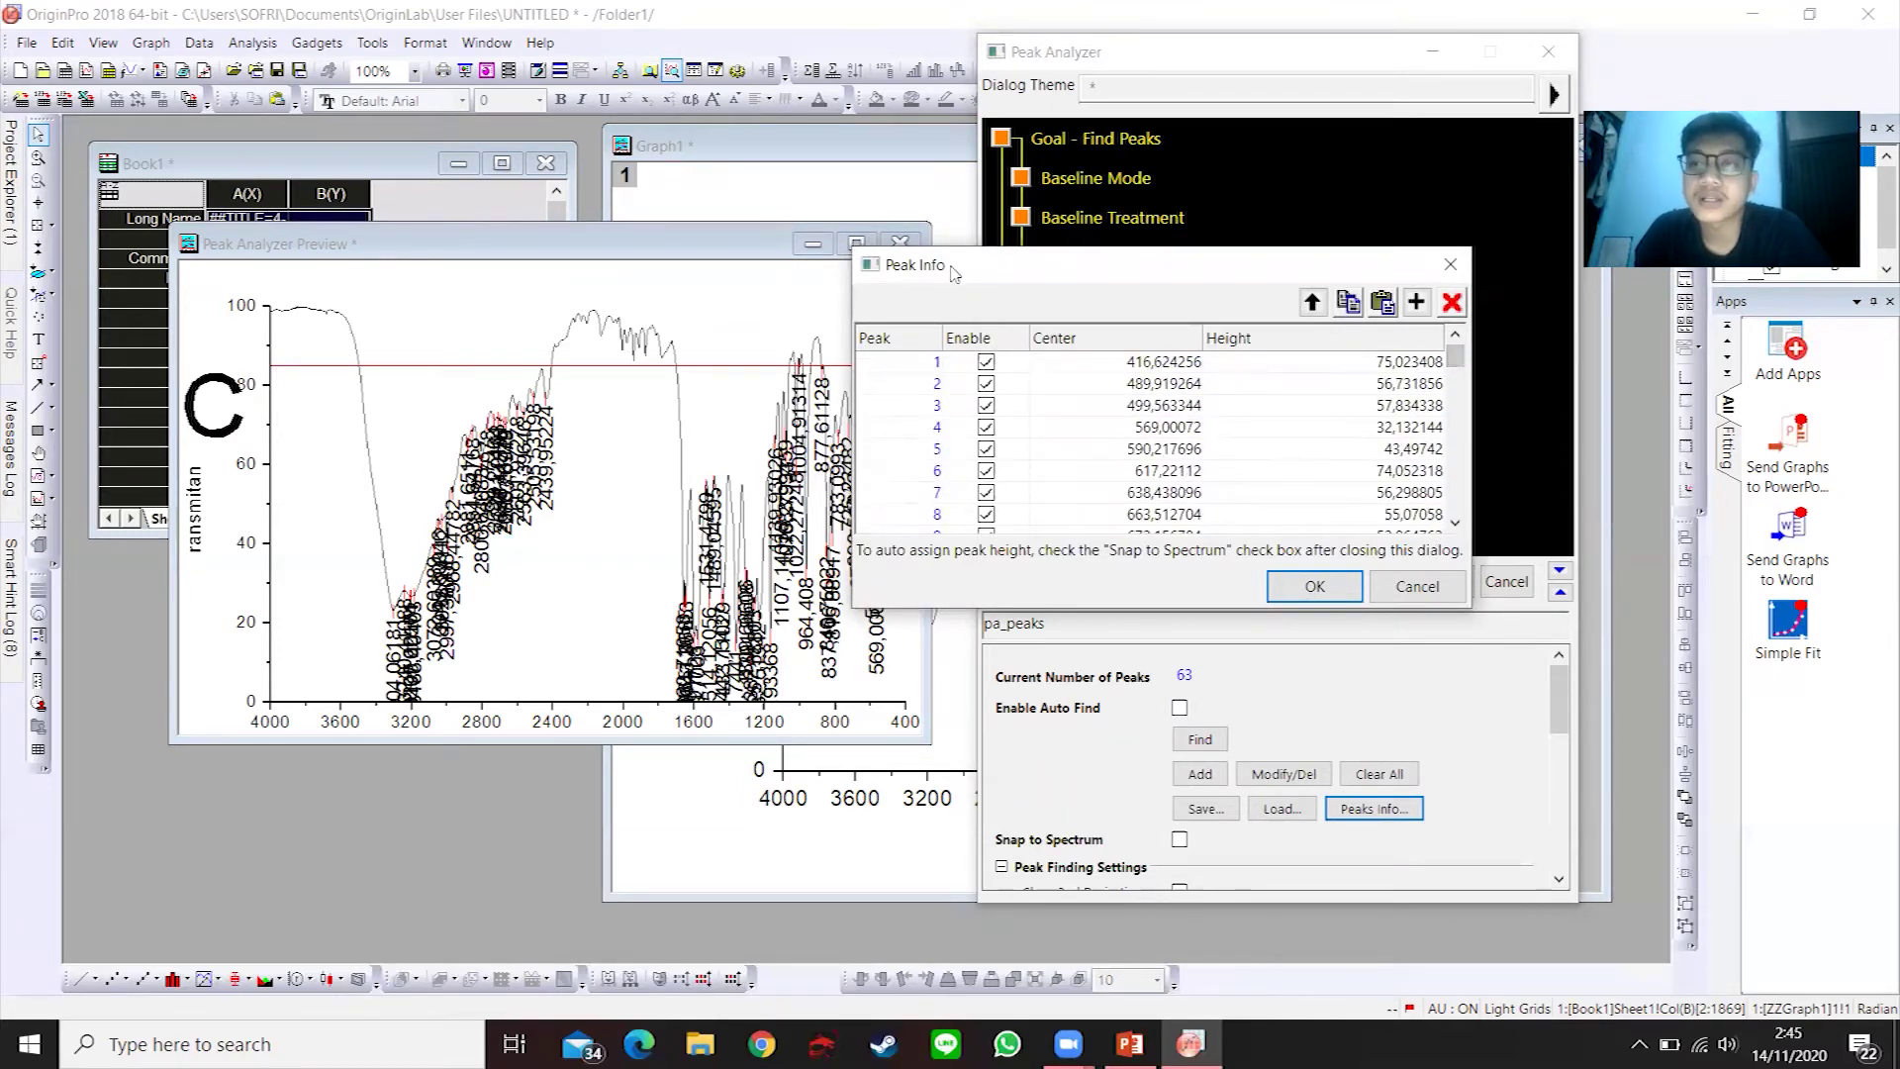
drag(953, 273, 926, 274)
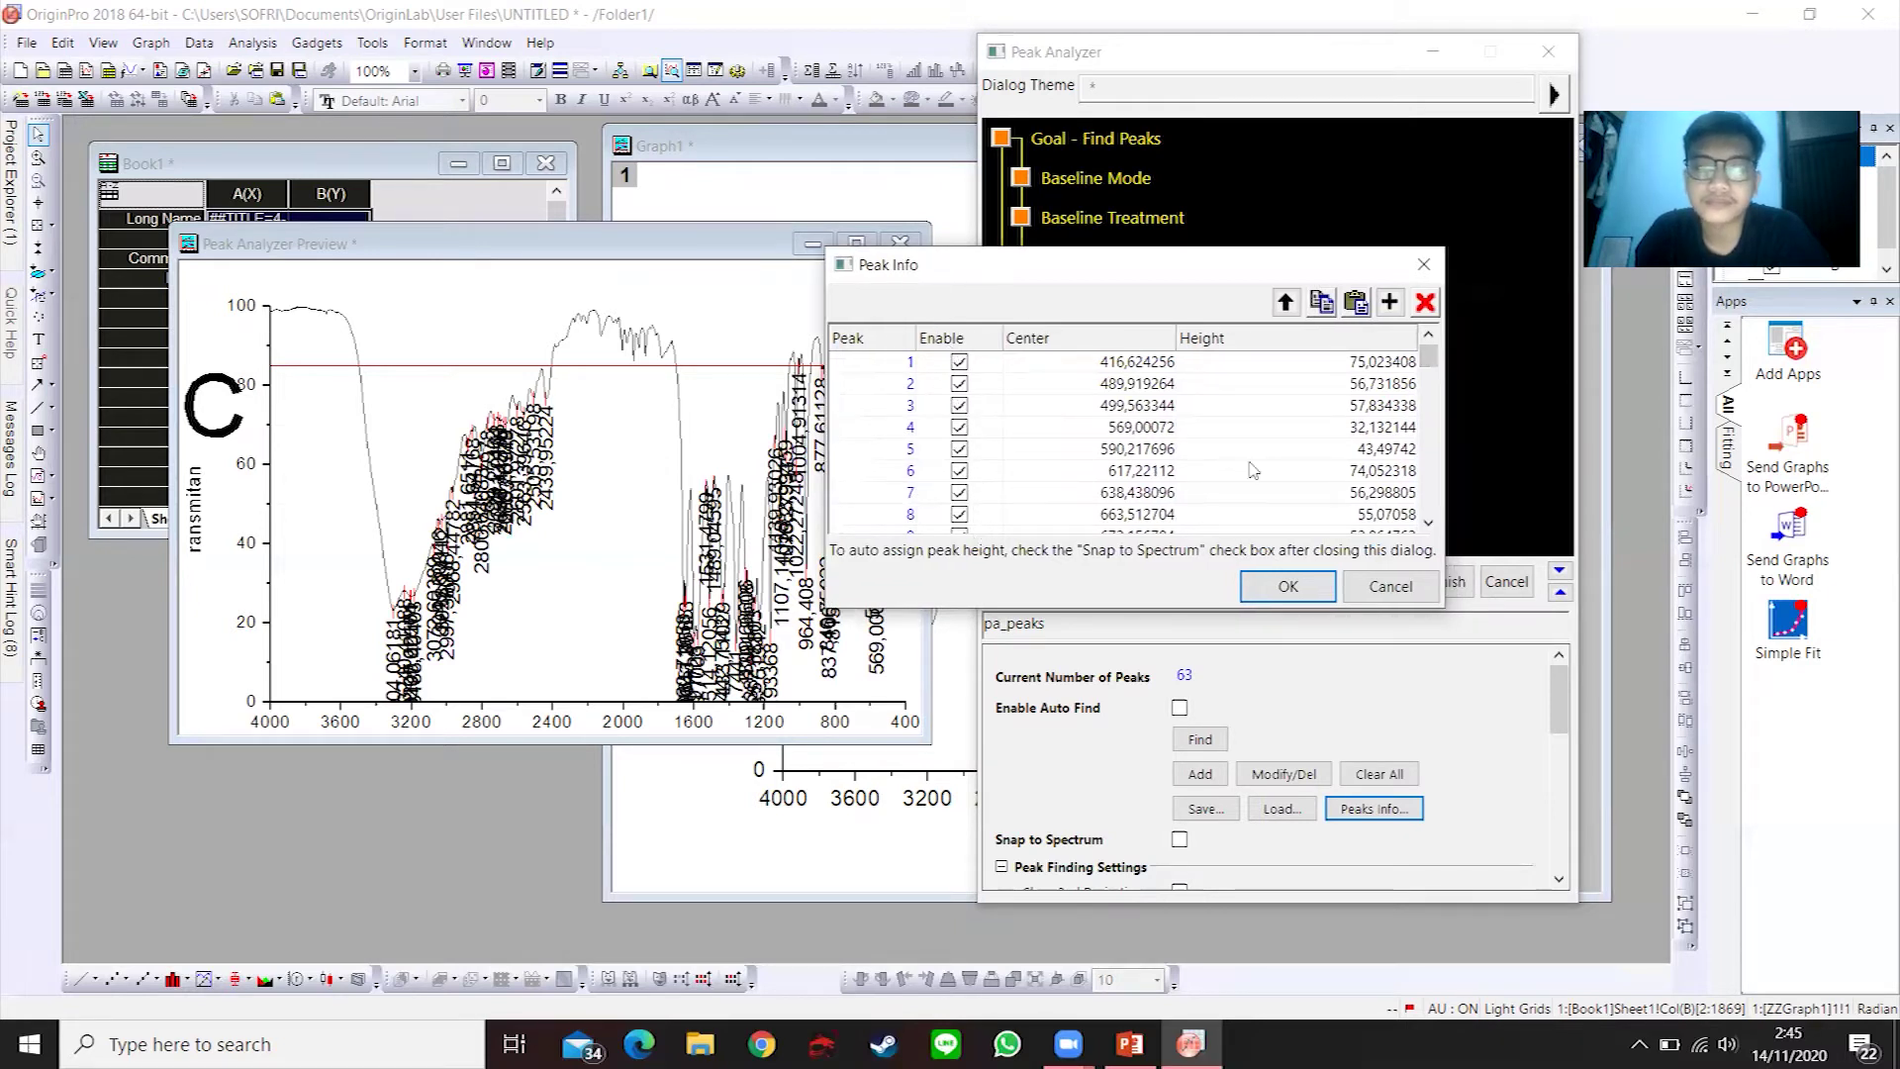
click(959, 363)
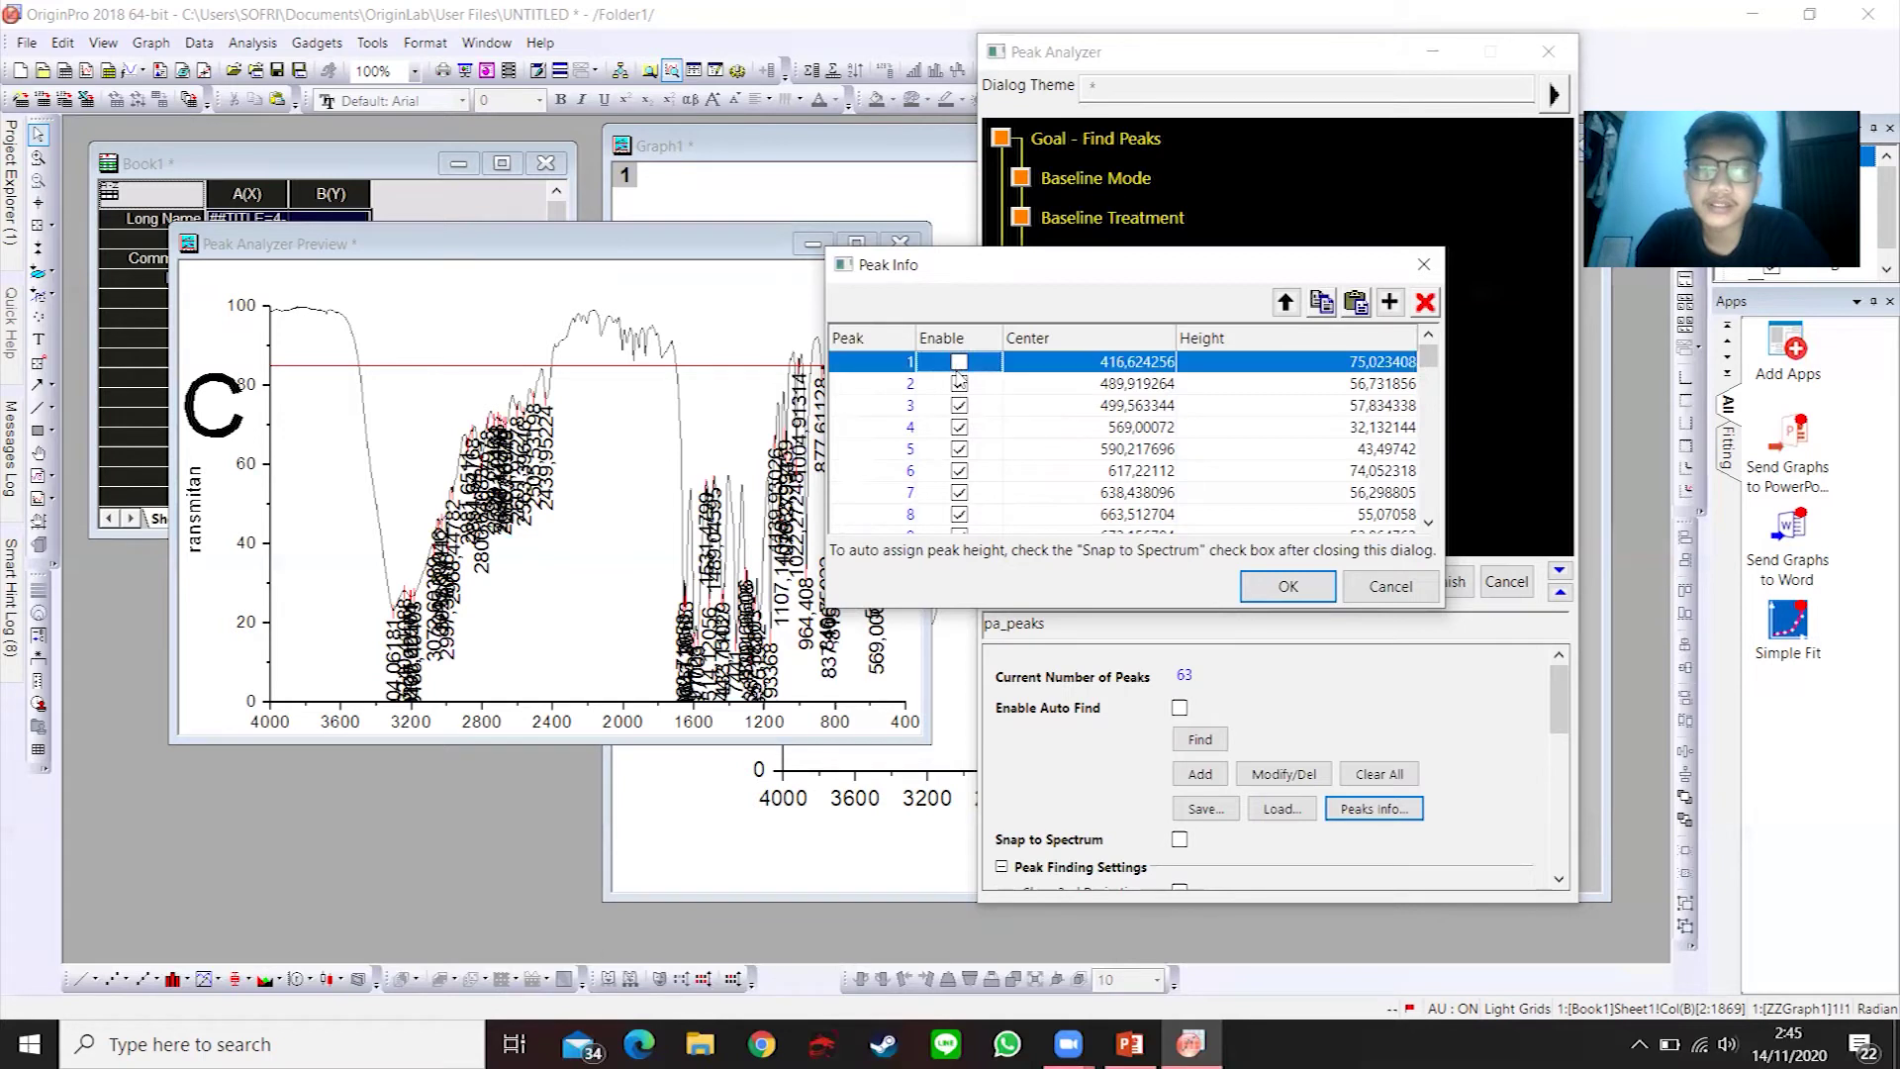
click(959, 384)
click(959, 405)
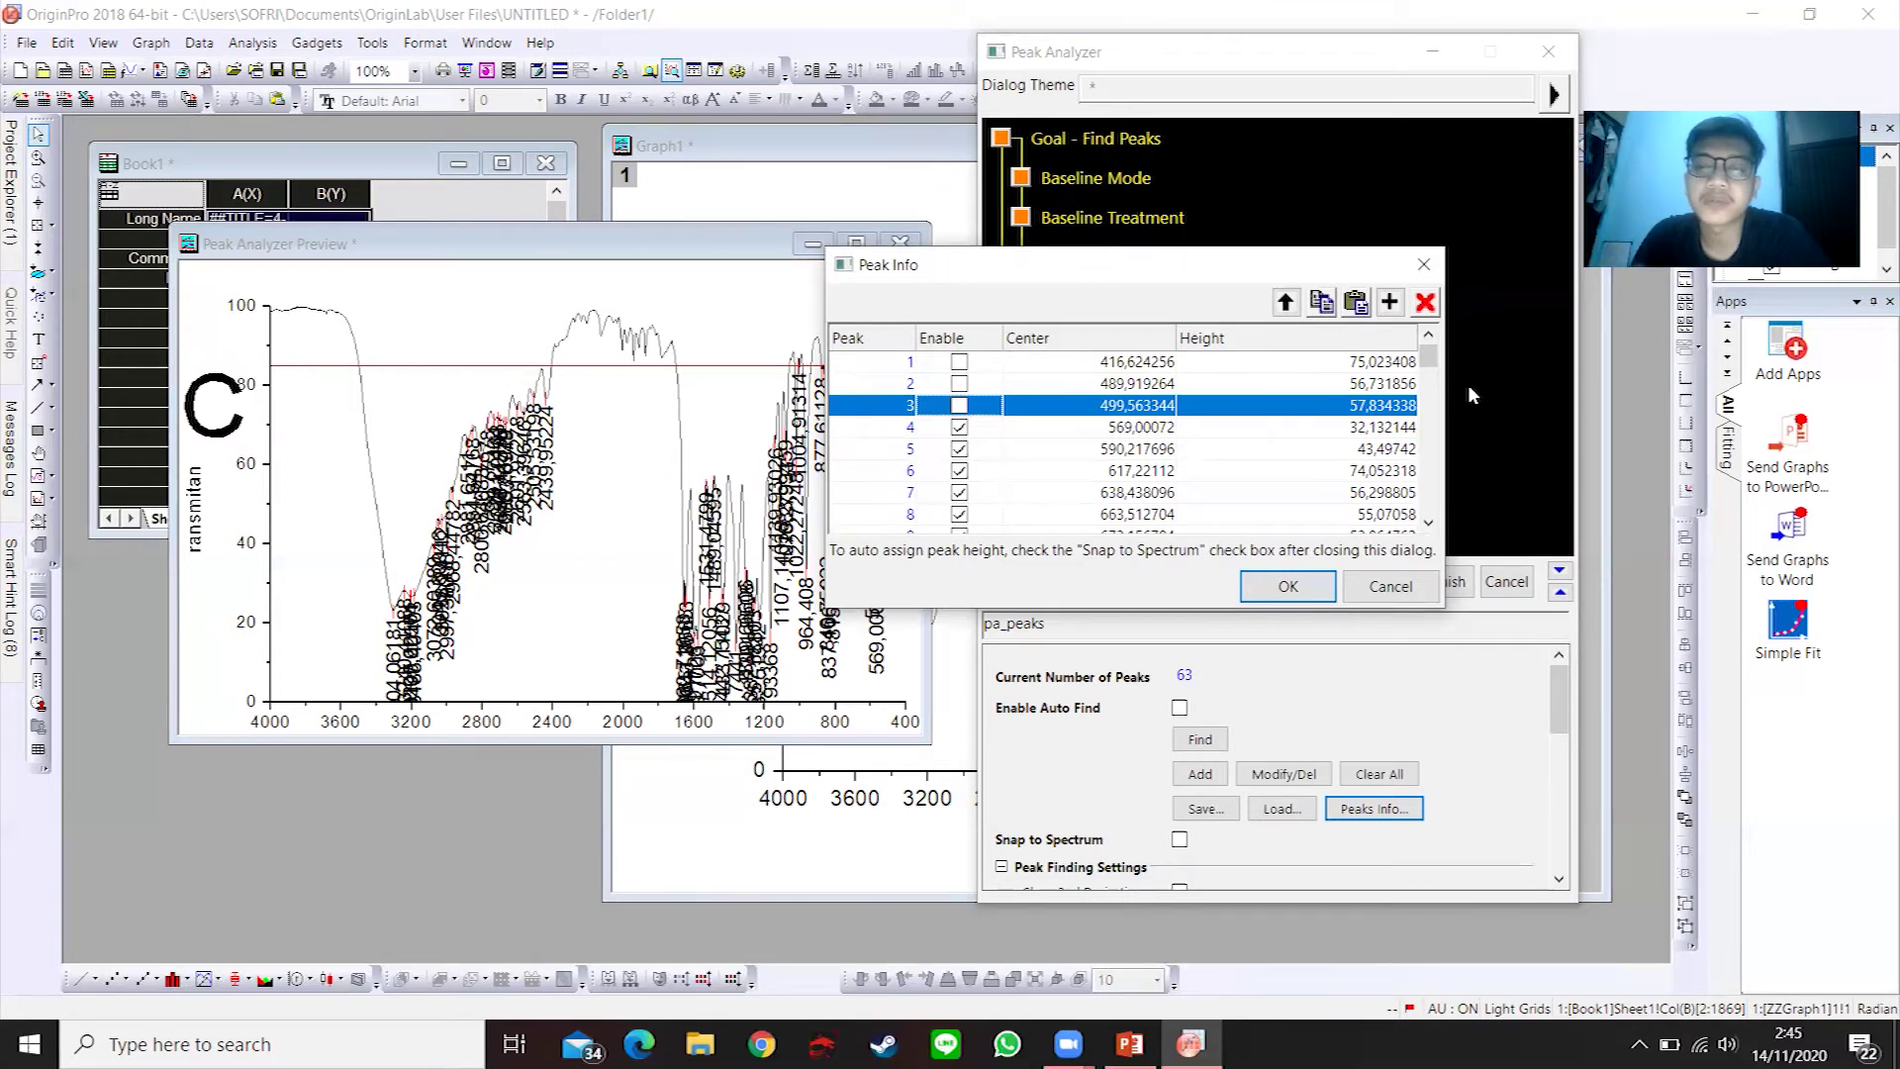
- Disable peaks 57 to 60, 62 and 63 at the end of the peak list and accept the selection
drag(1429, 362, 1429, 521)
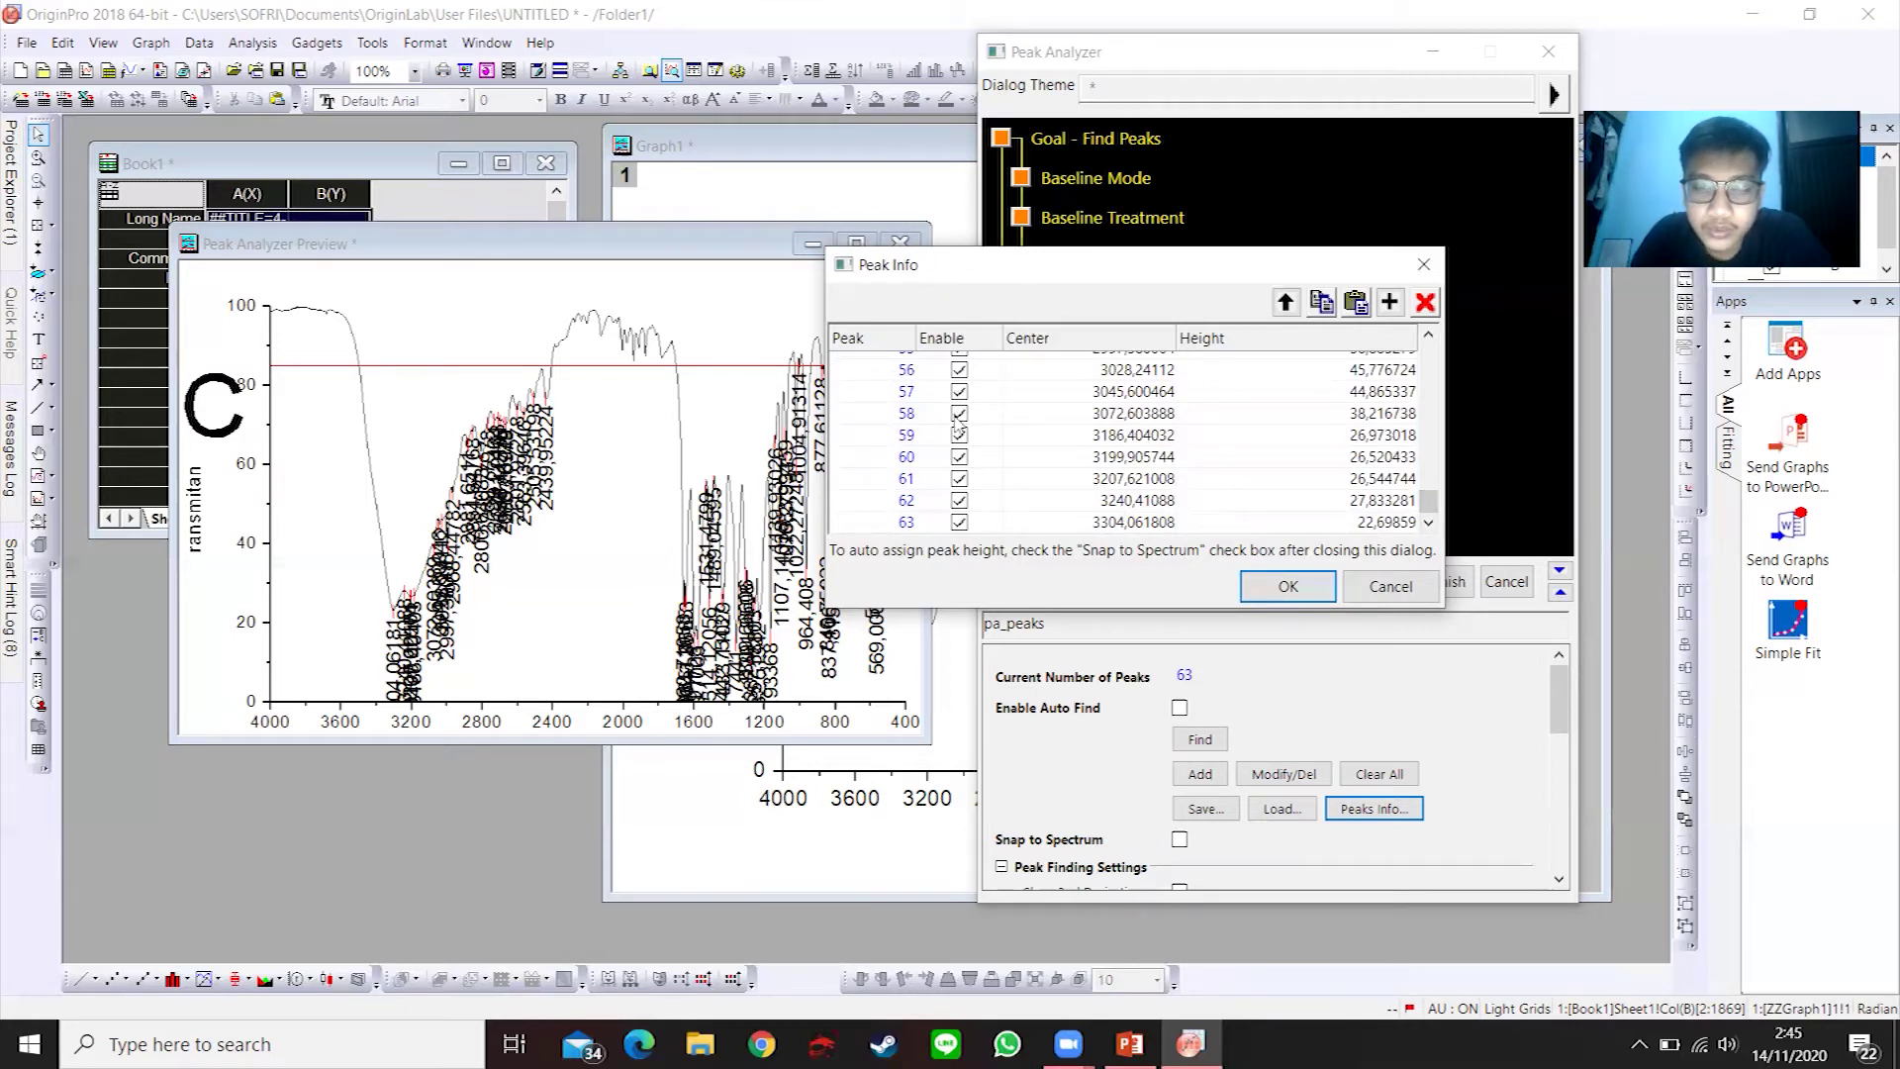
click(959, 371)
click(959, 392)
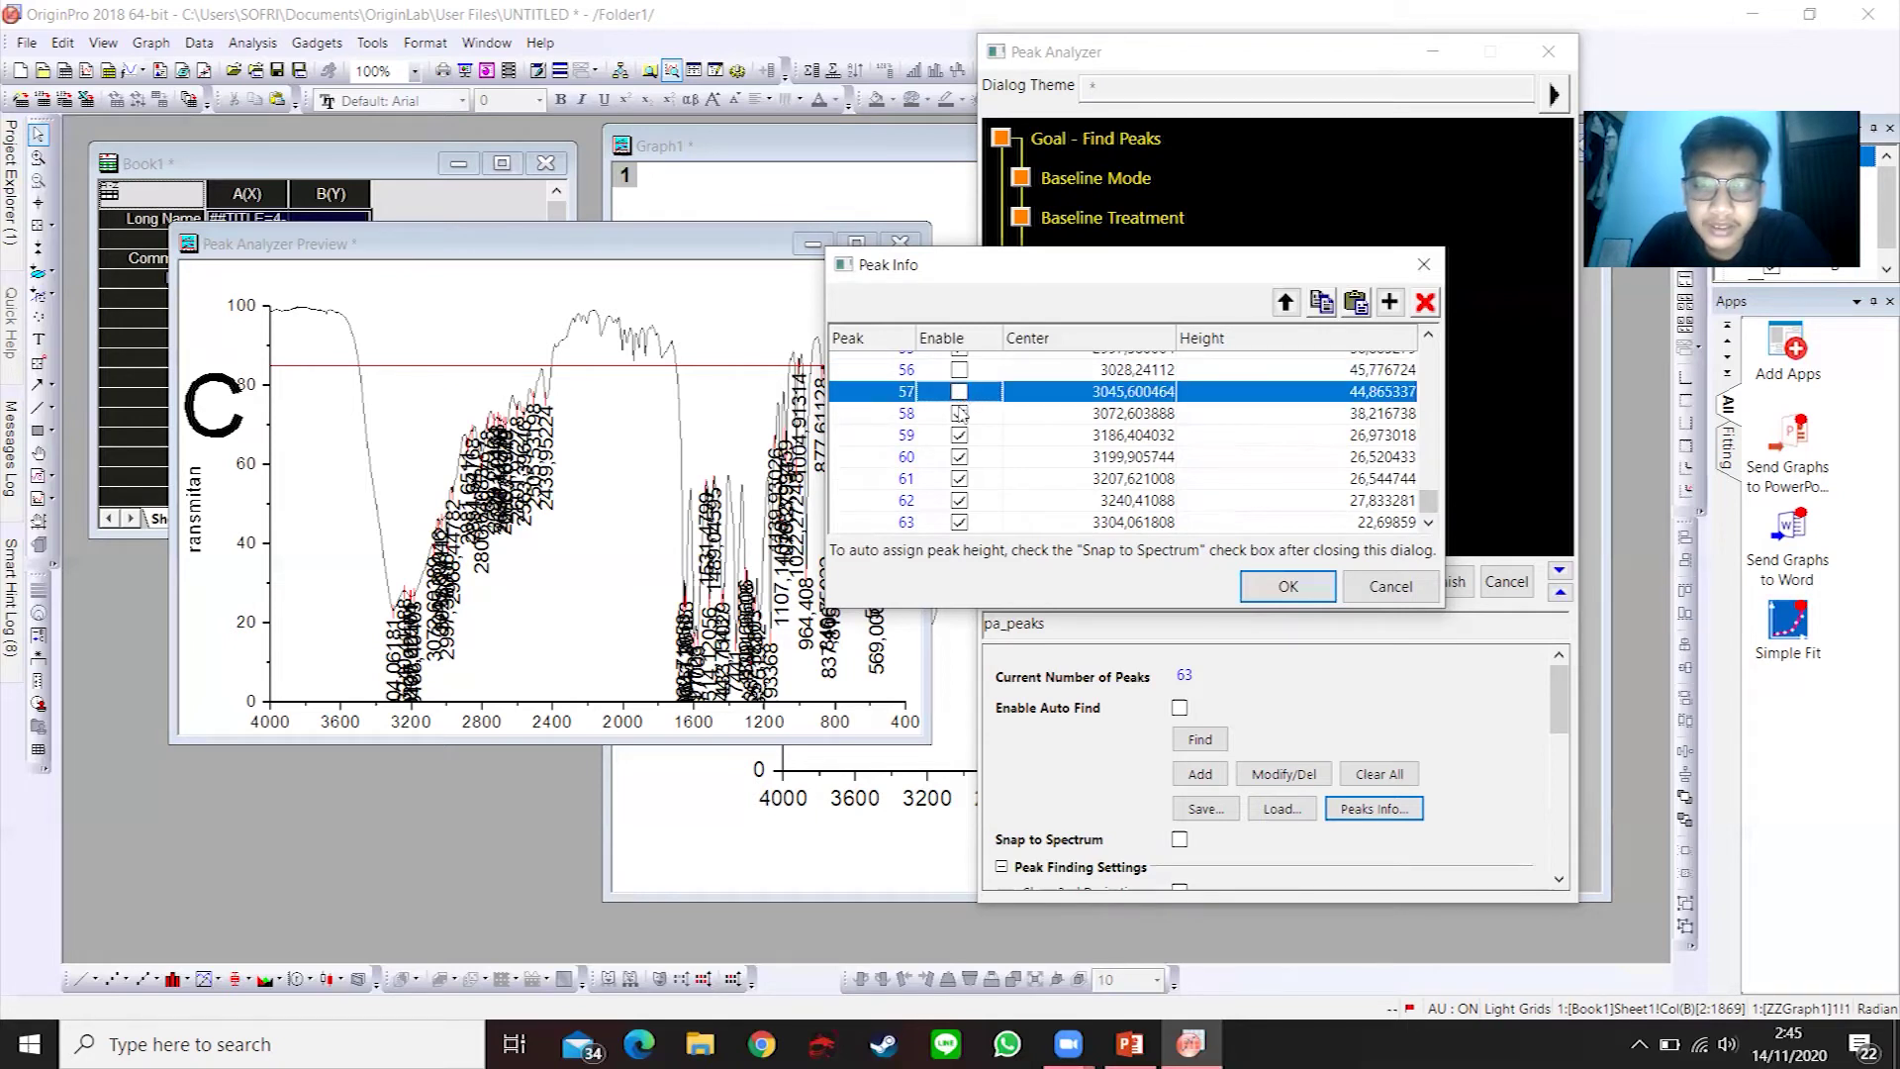
click(959, 414)
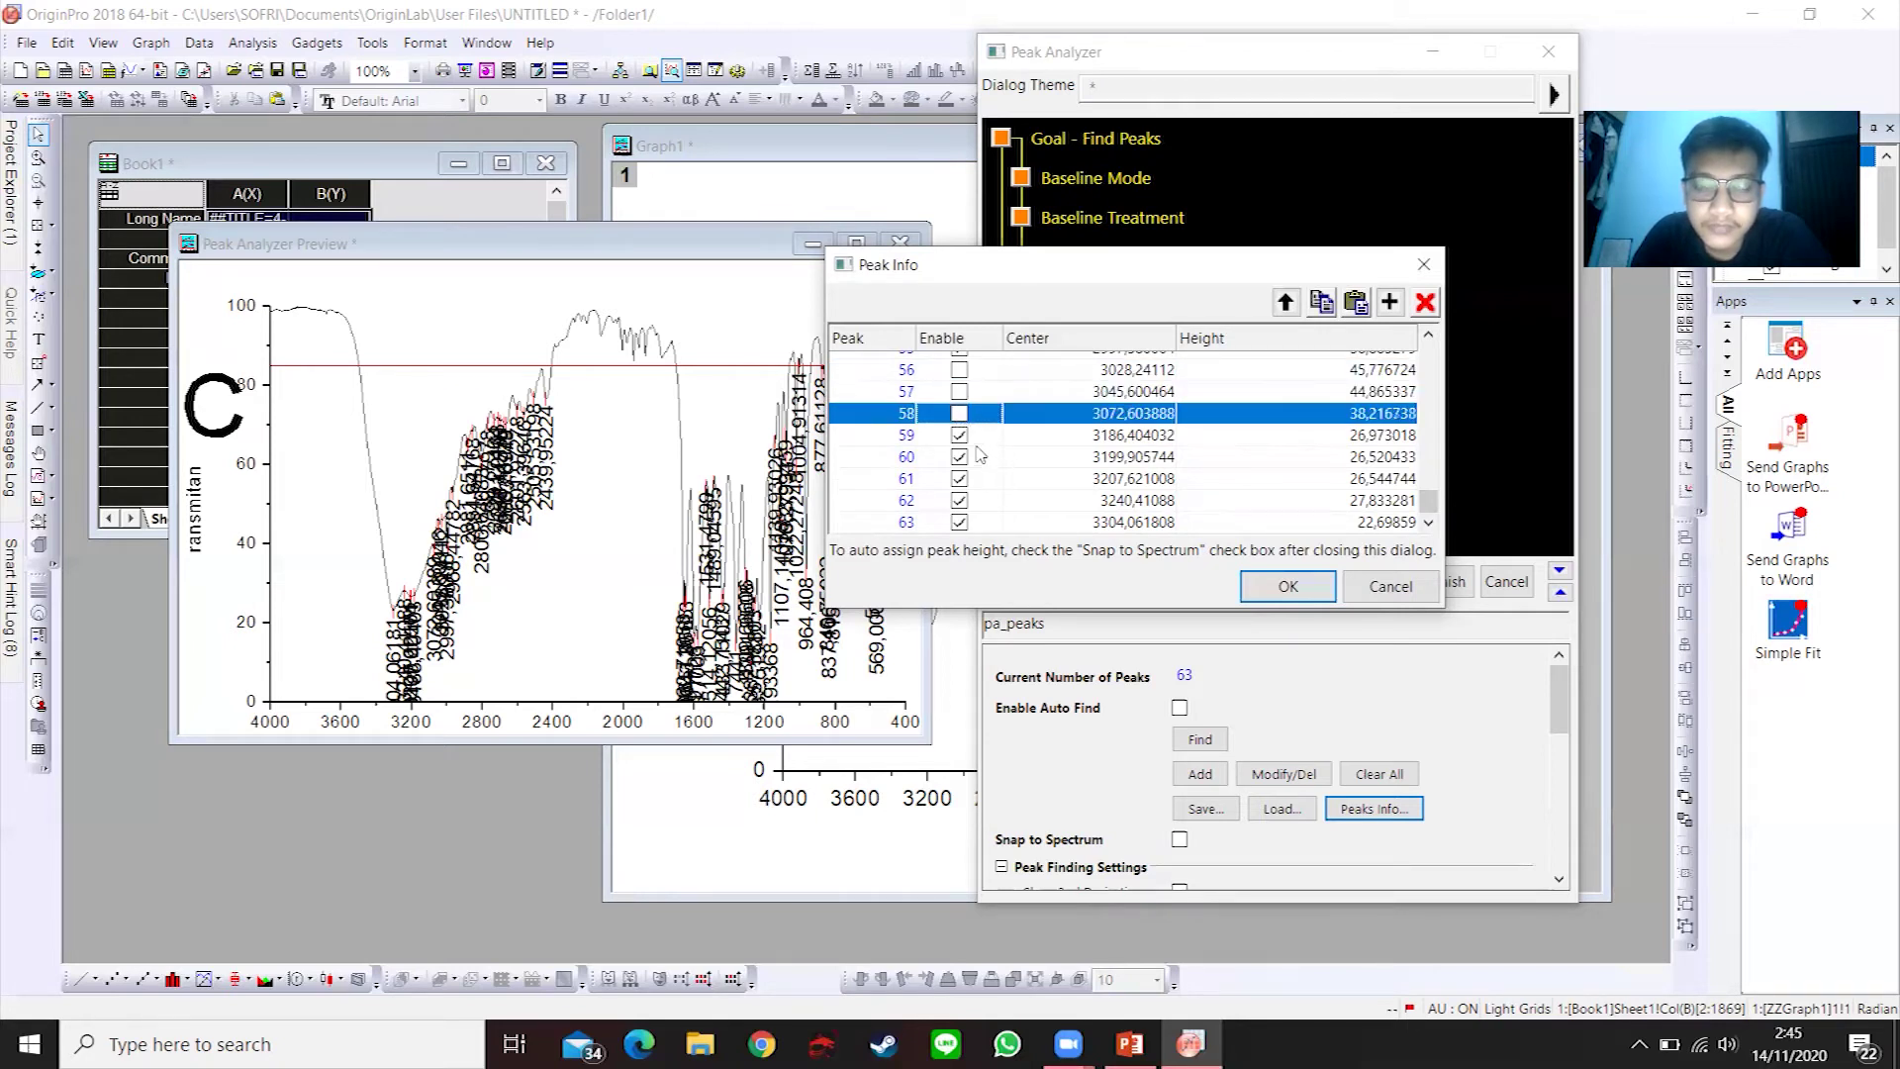
click(959, 500)
click(959, 521)
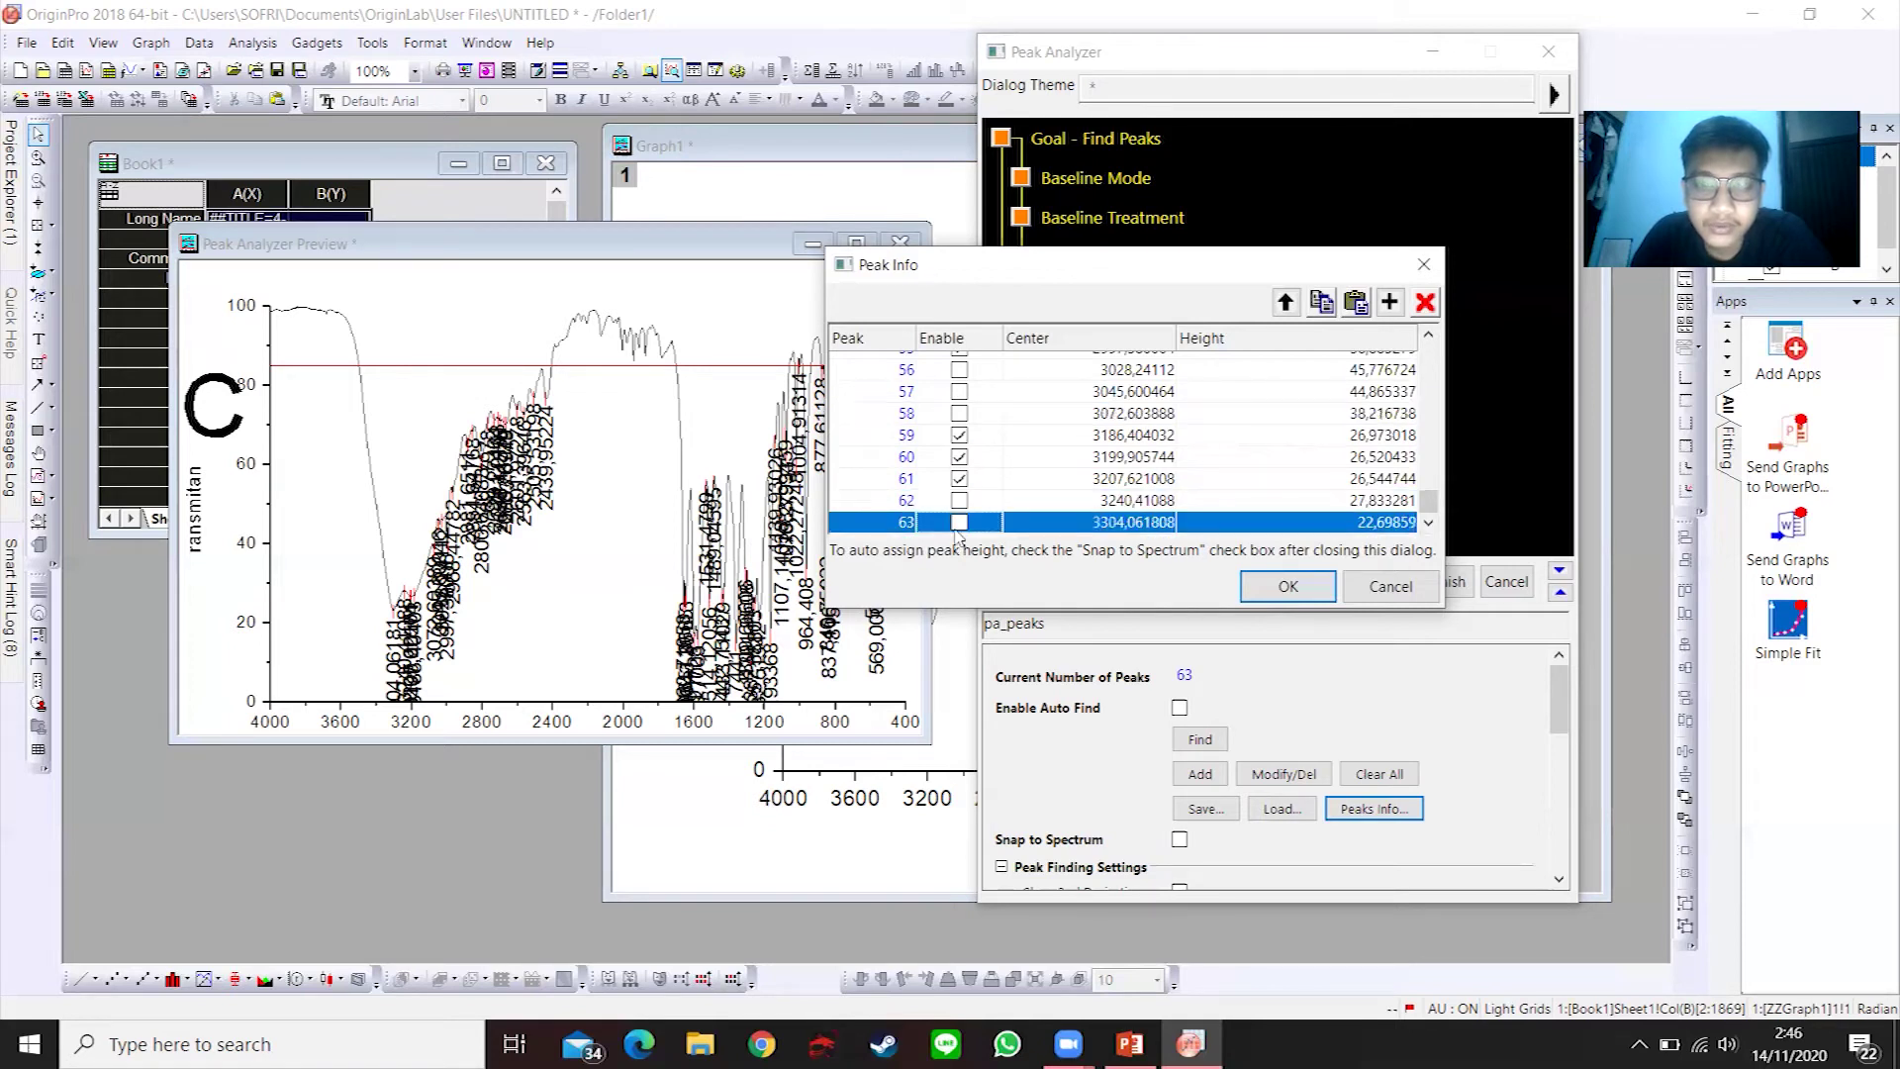
click(959, 456)
click(959, 434)
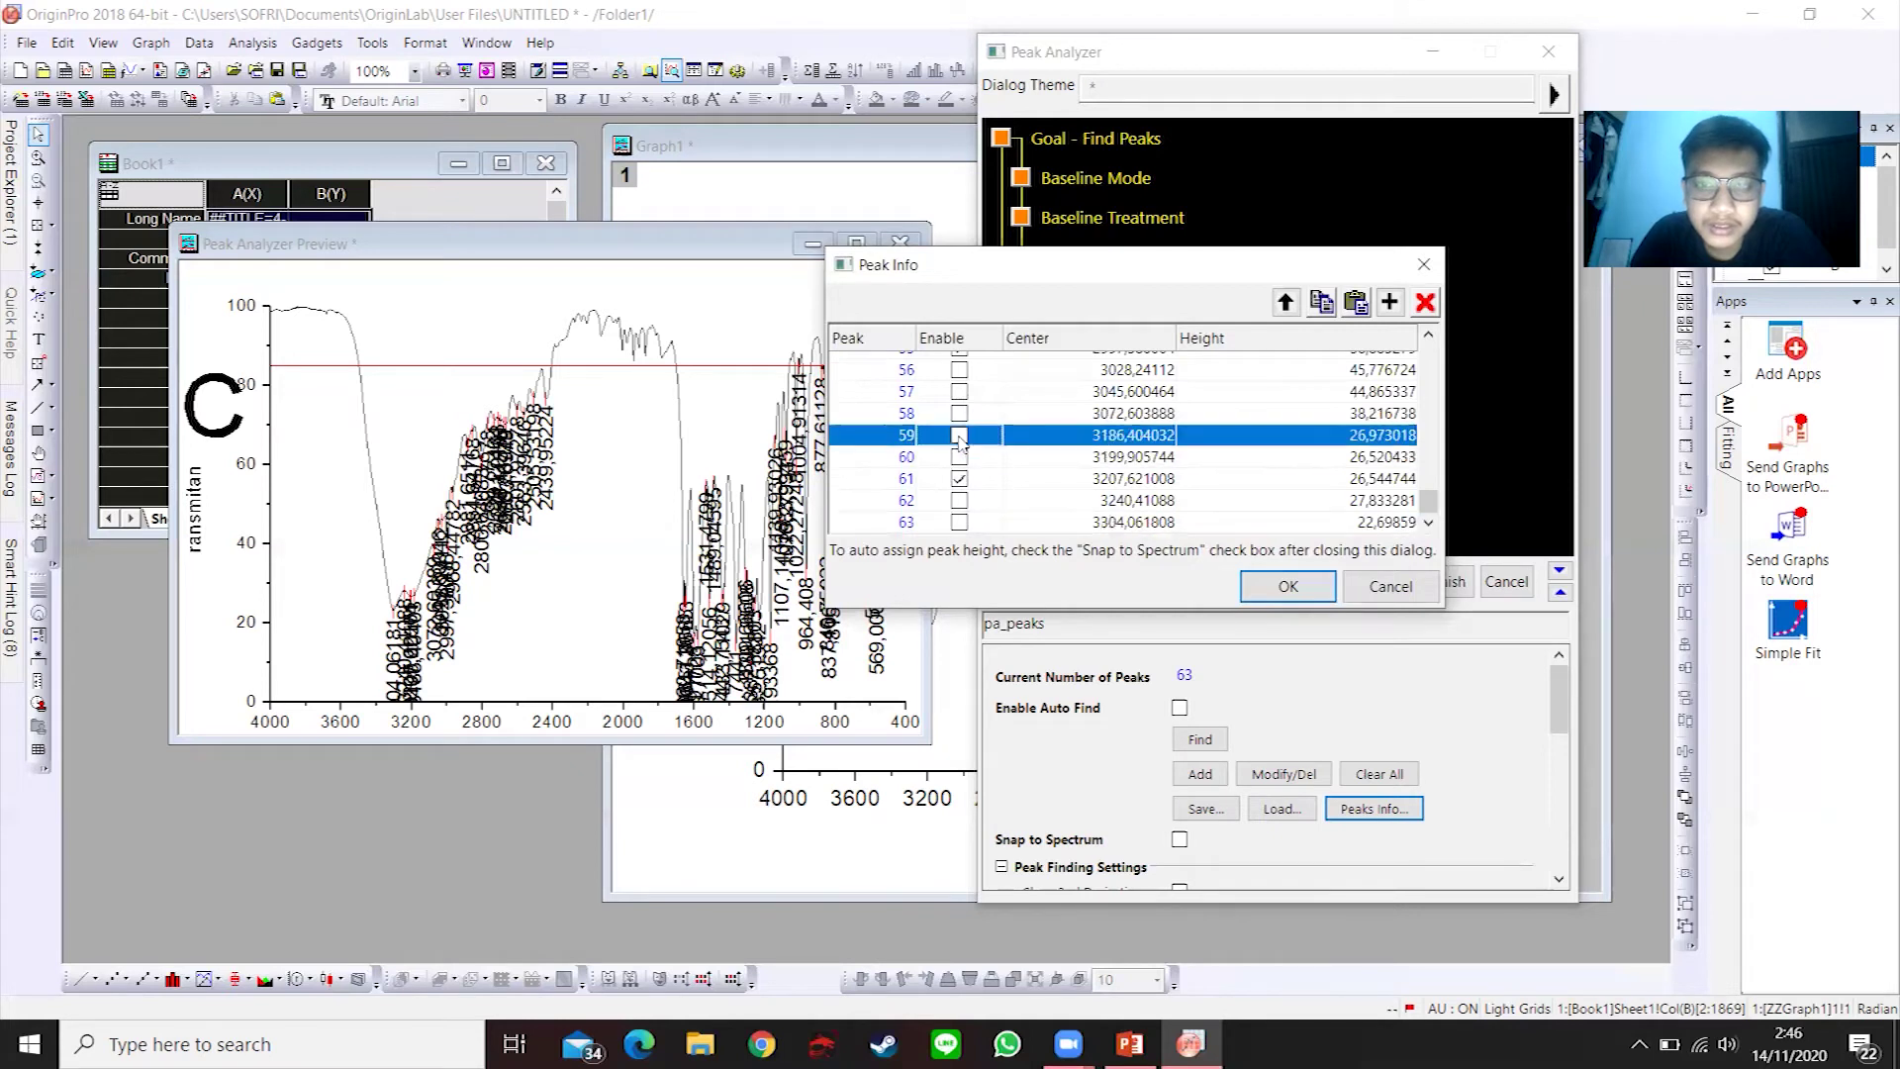
click(959, 370)
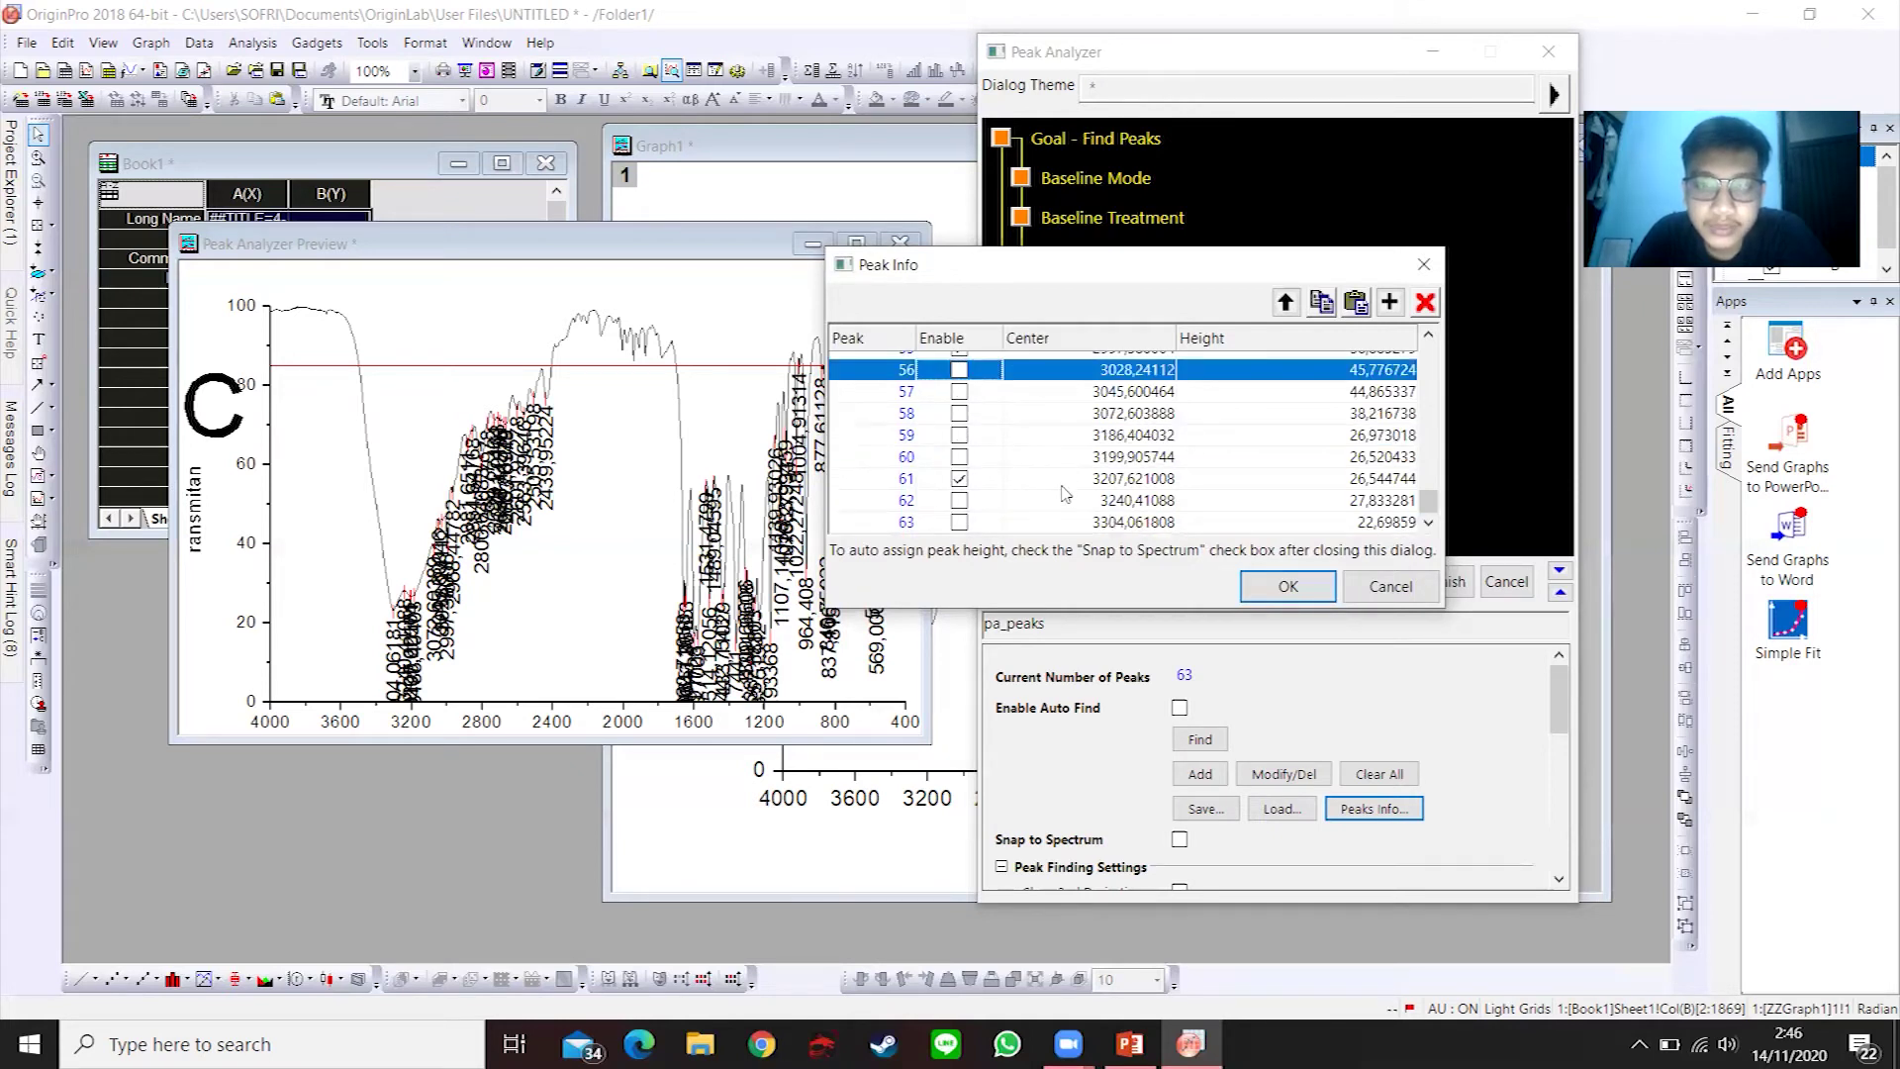
click(959, 369)
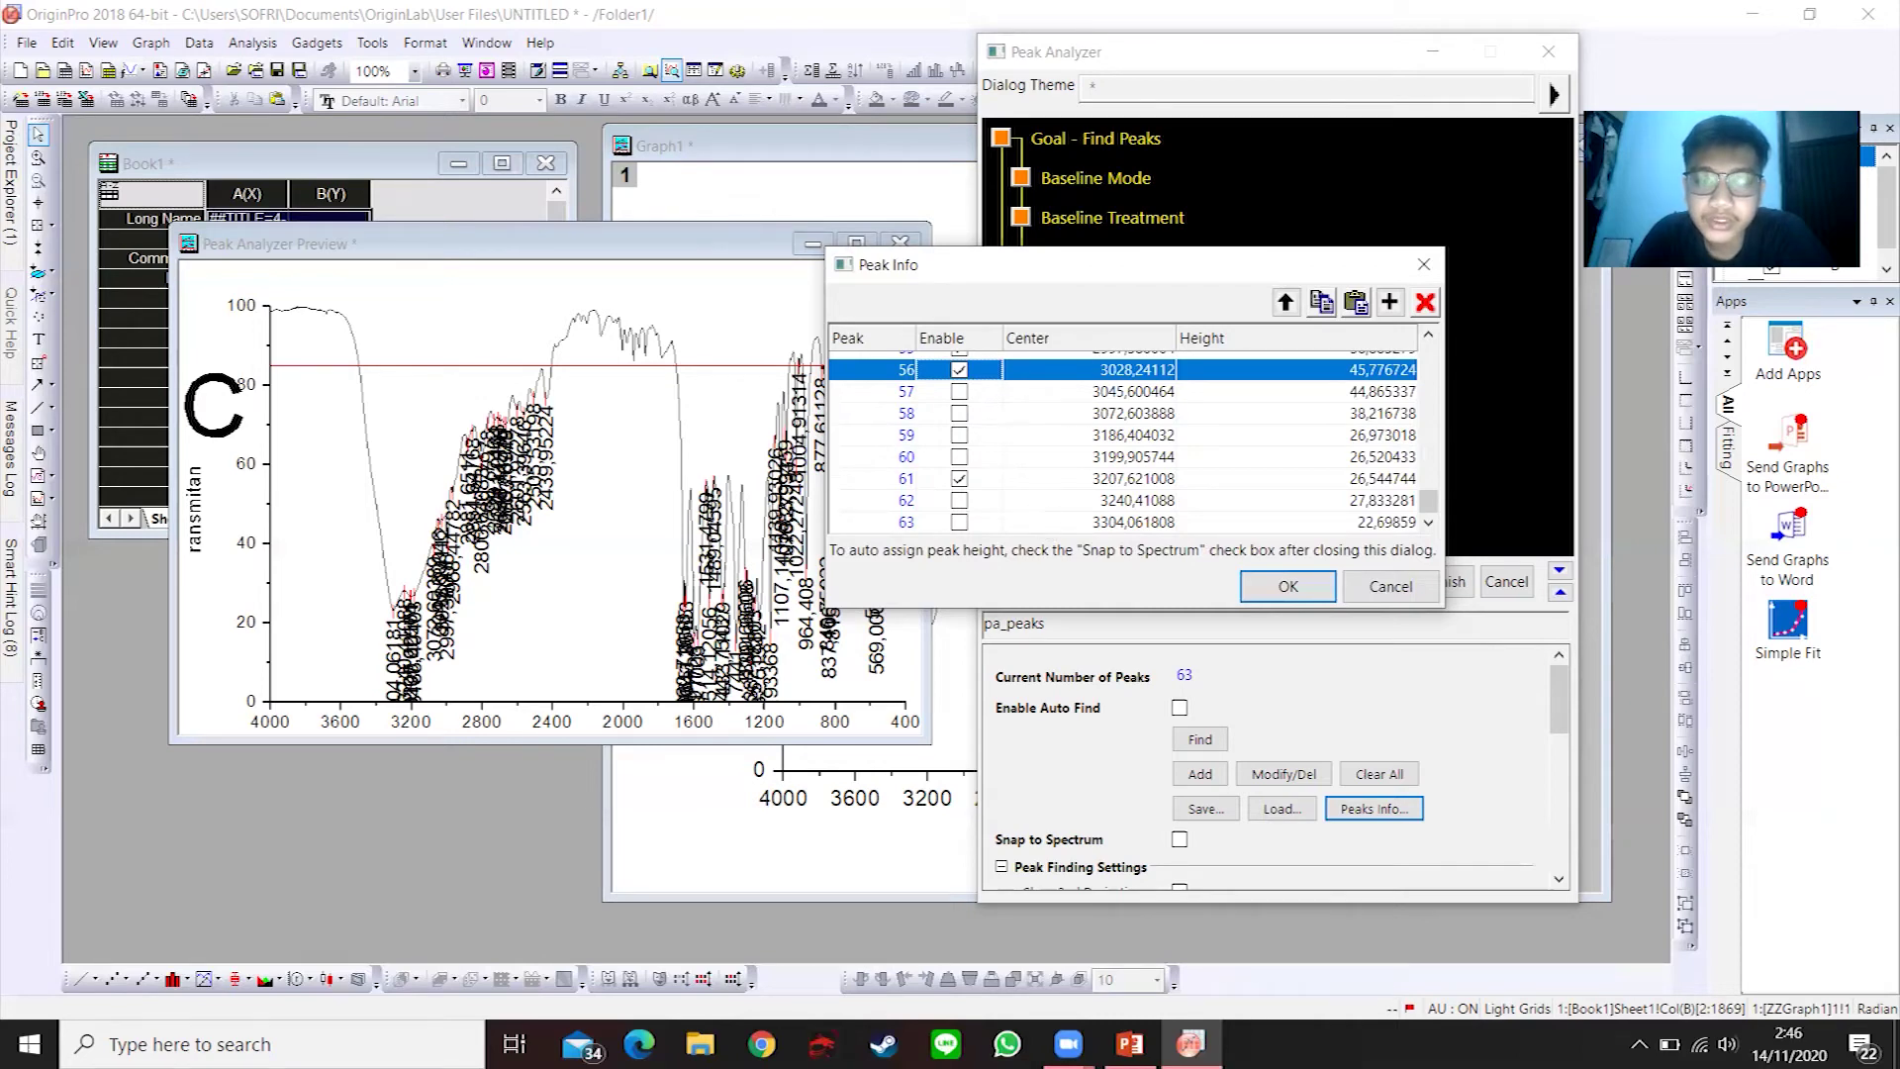
click(1287, 586)
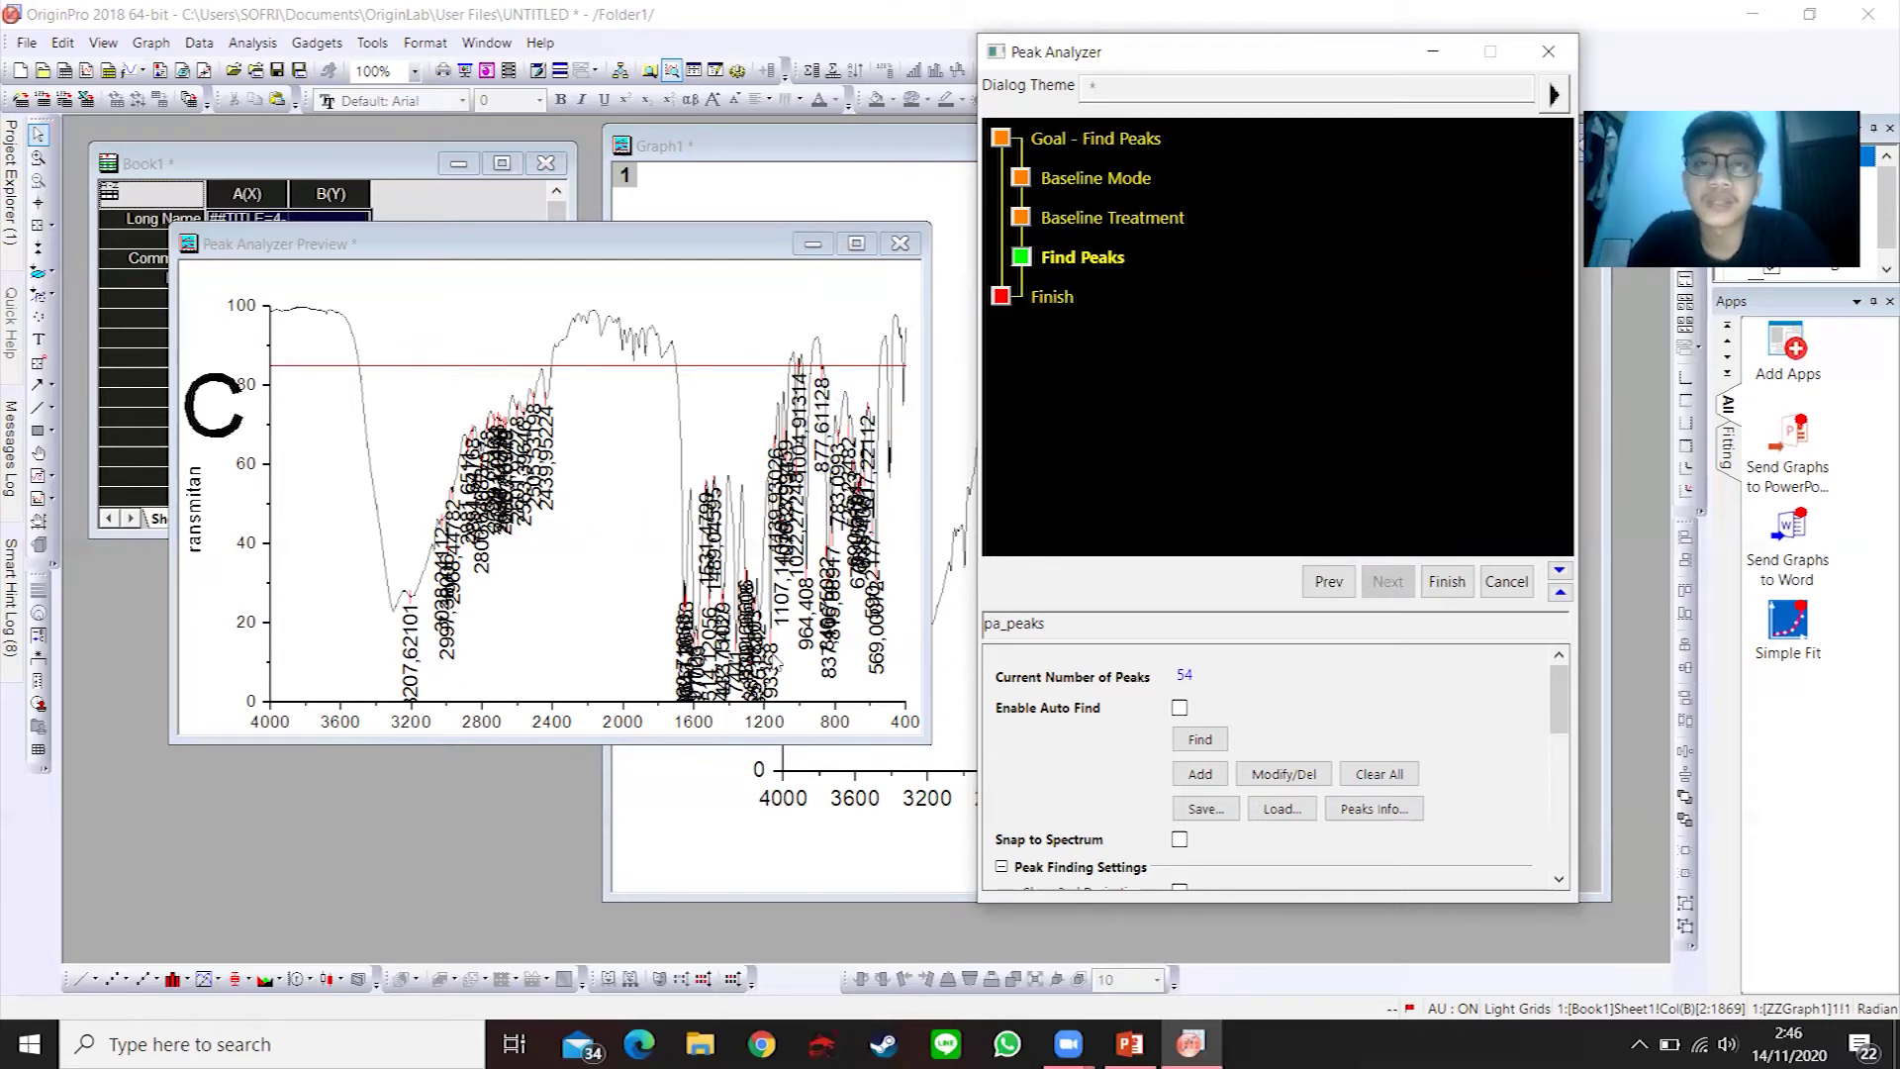
- Finish the peak analysis to add the baseline and labelled peak centers to the spectrum graph
click(684, 244)
drag(683, 243, 643, 221)
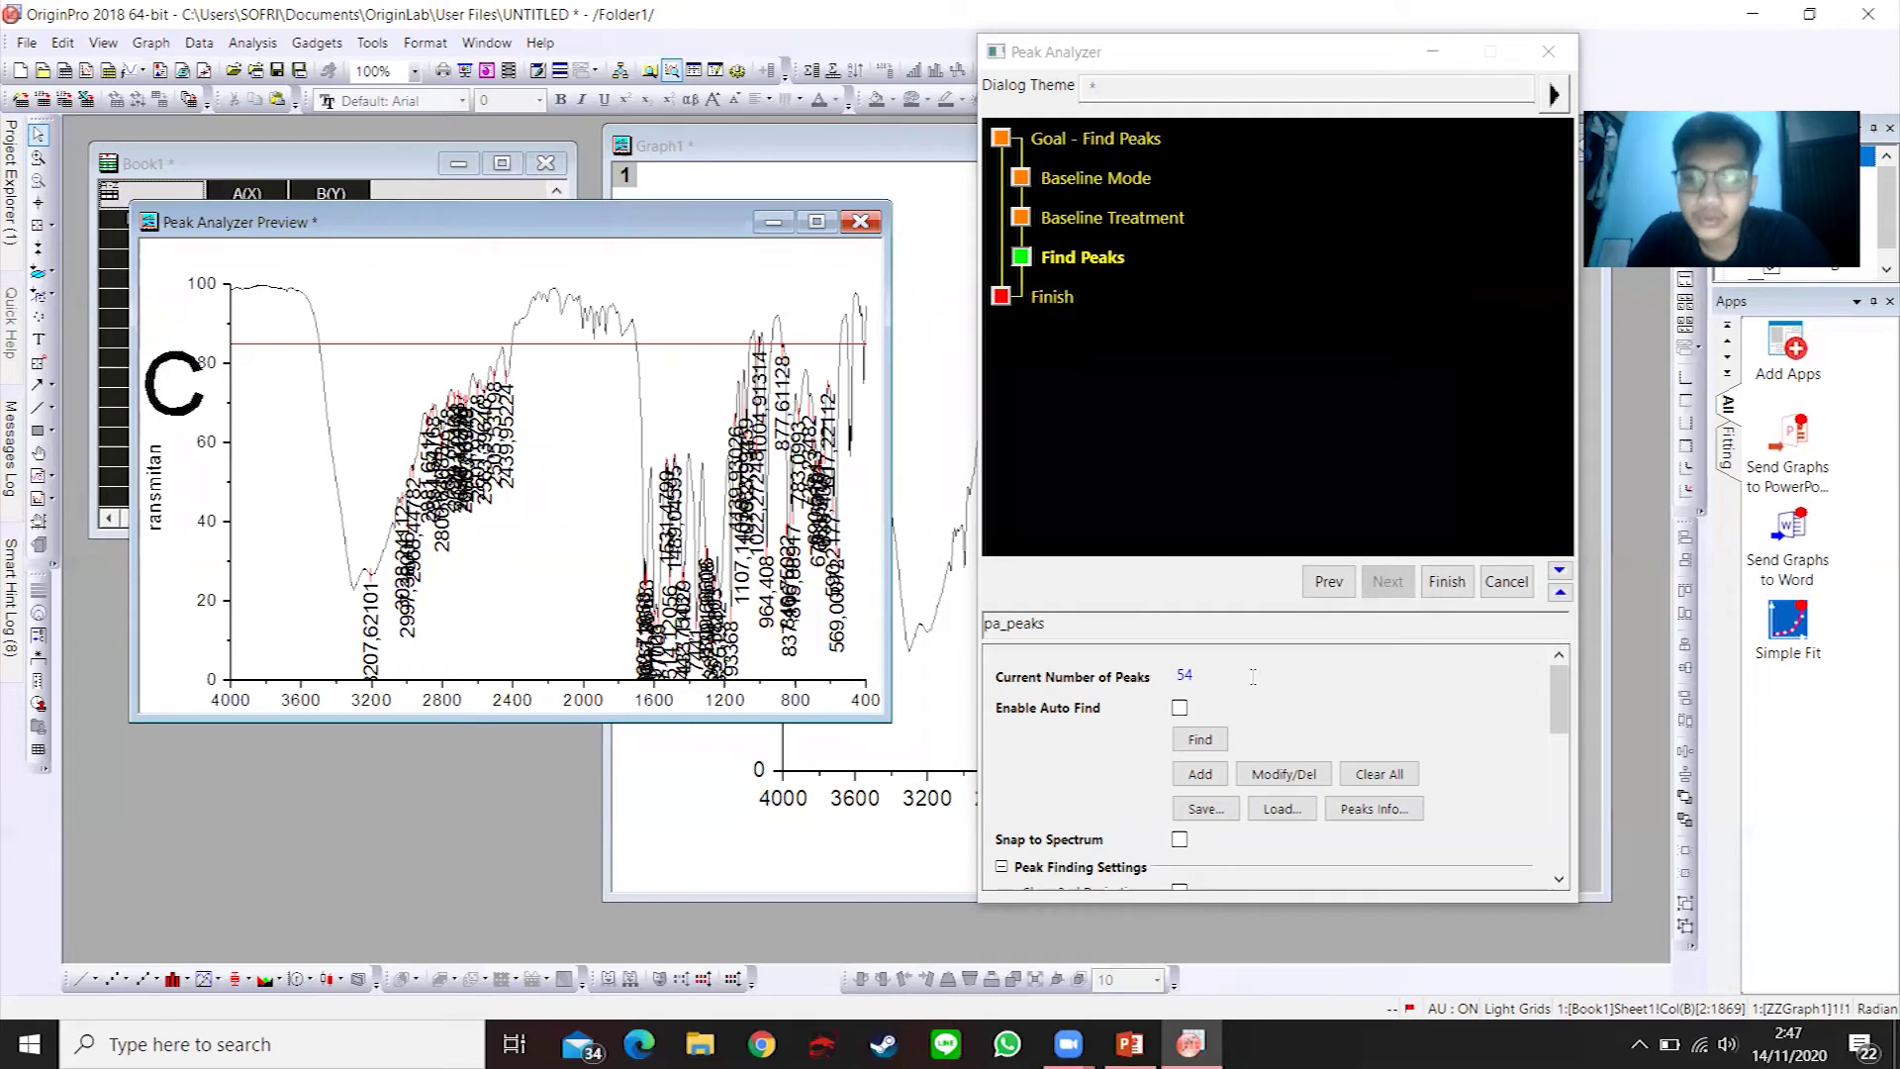
drag(749, 231, 717, 231)
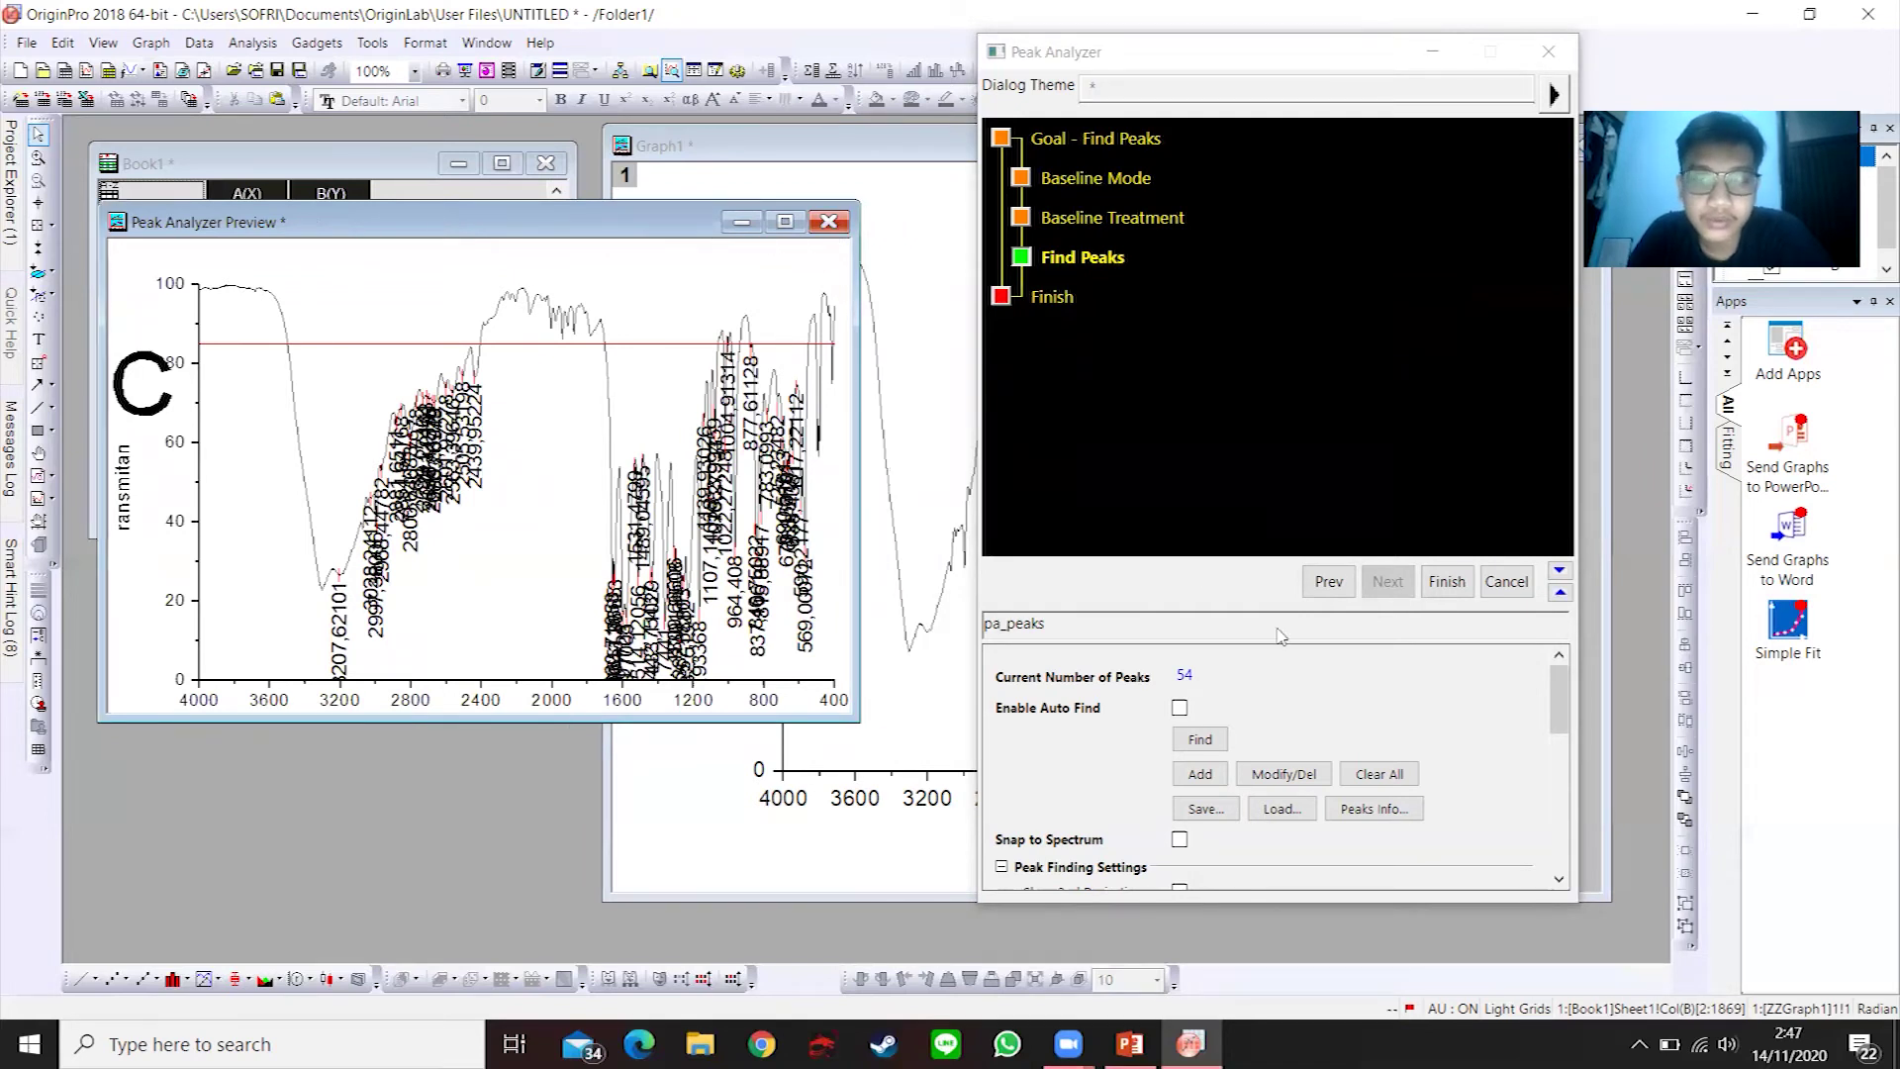
click(1483, 492)
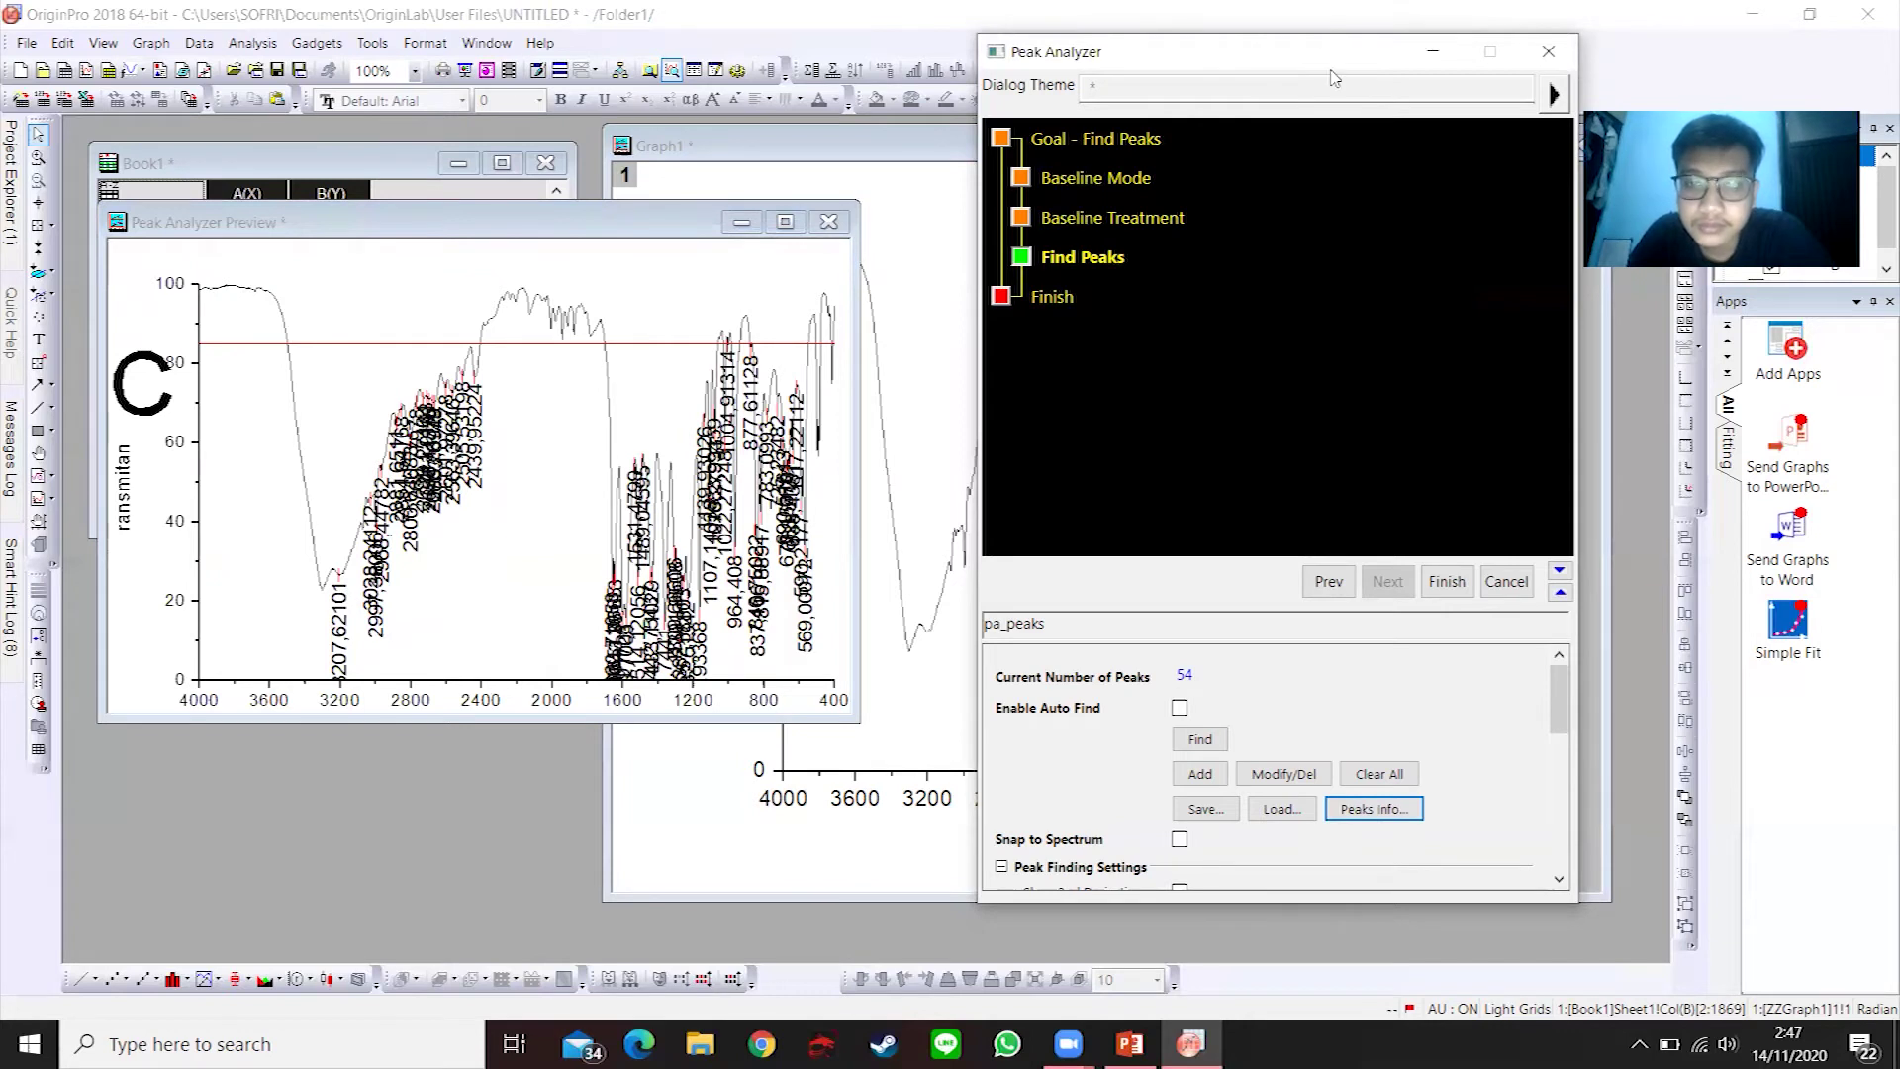
drag(1334, 54, 1251, 29)
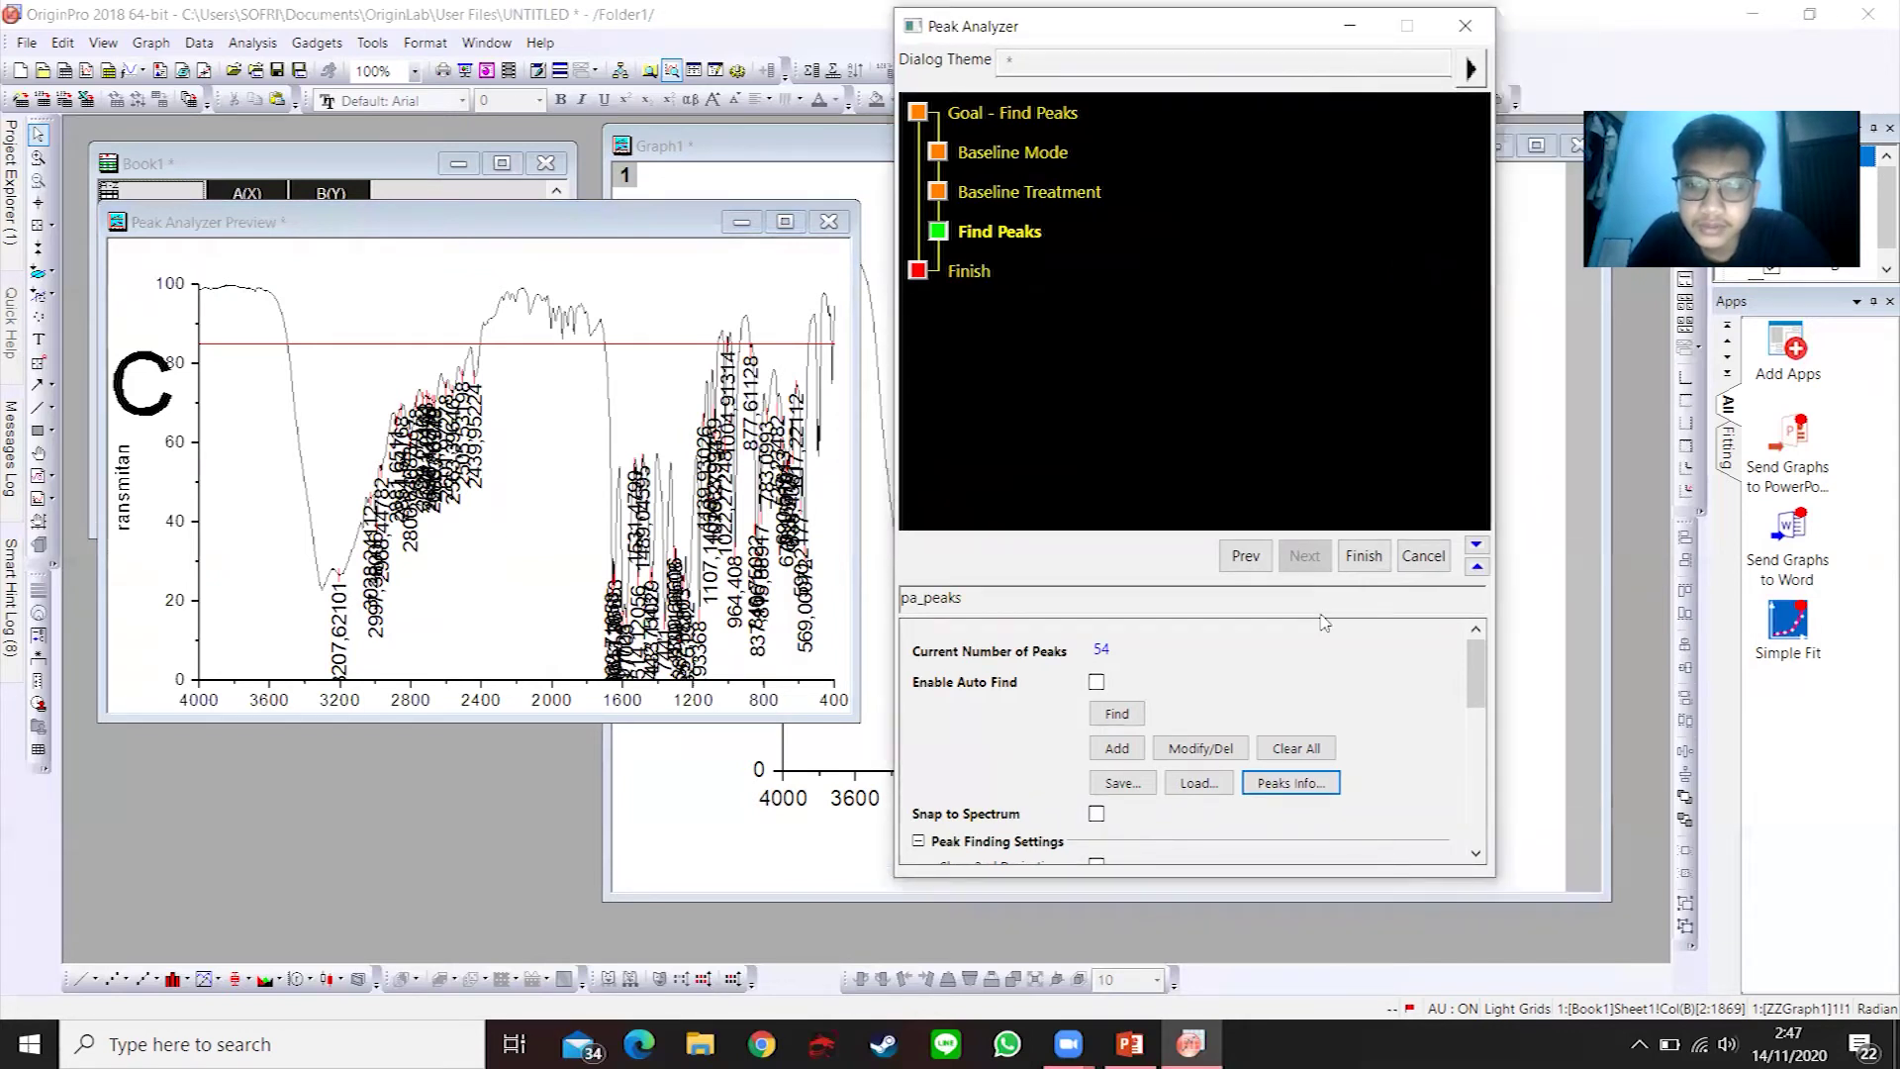
click(1362, 556)
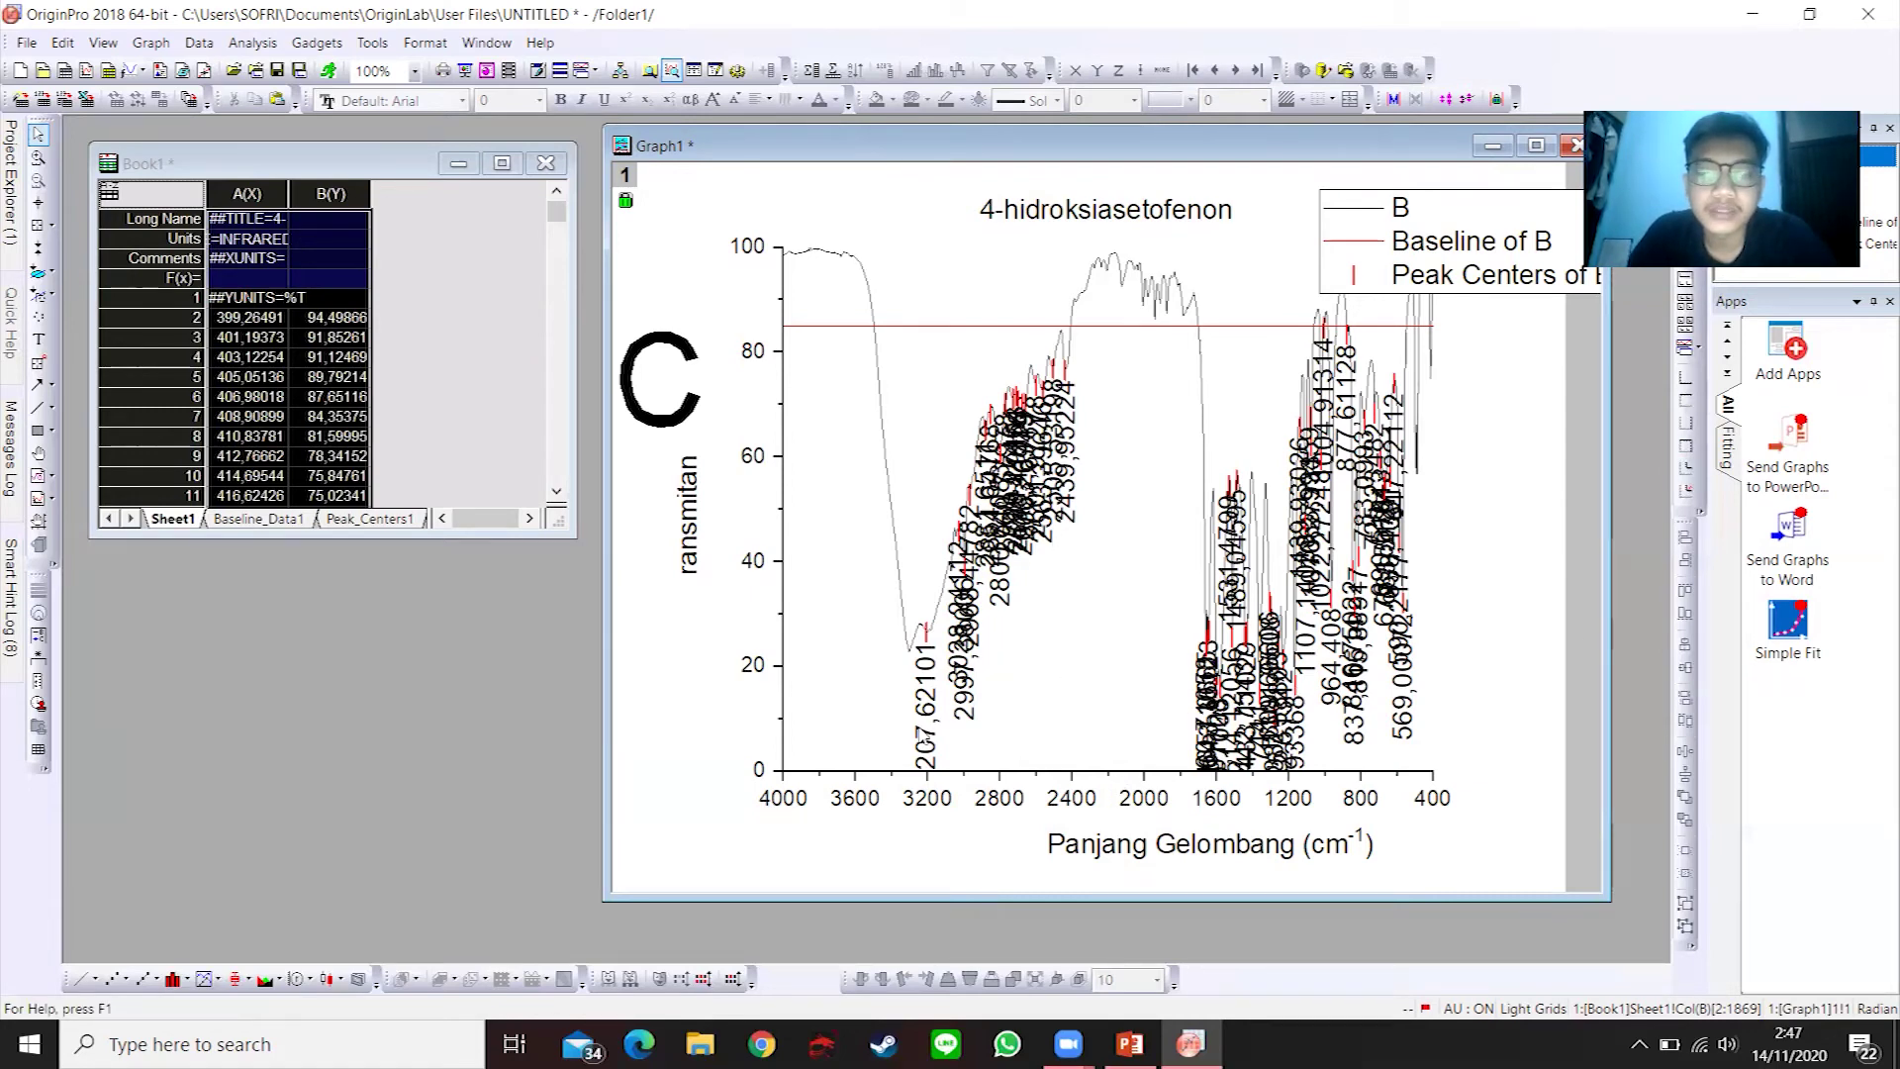
- Set the font size of the peak center labels to 10 in the graph's plot details
double_click(931, 704)
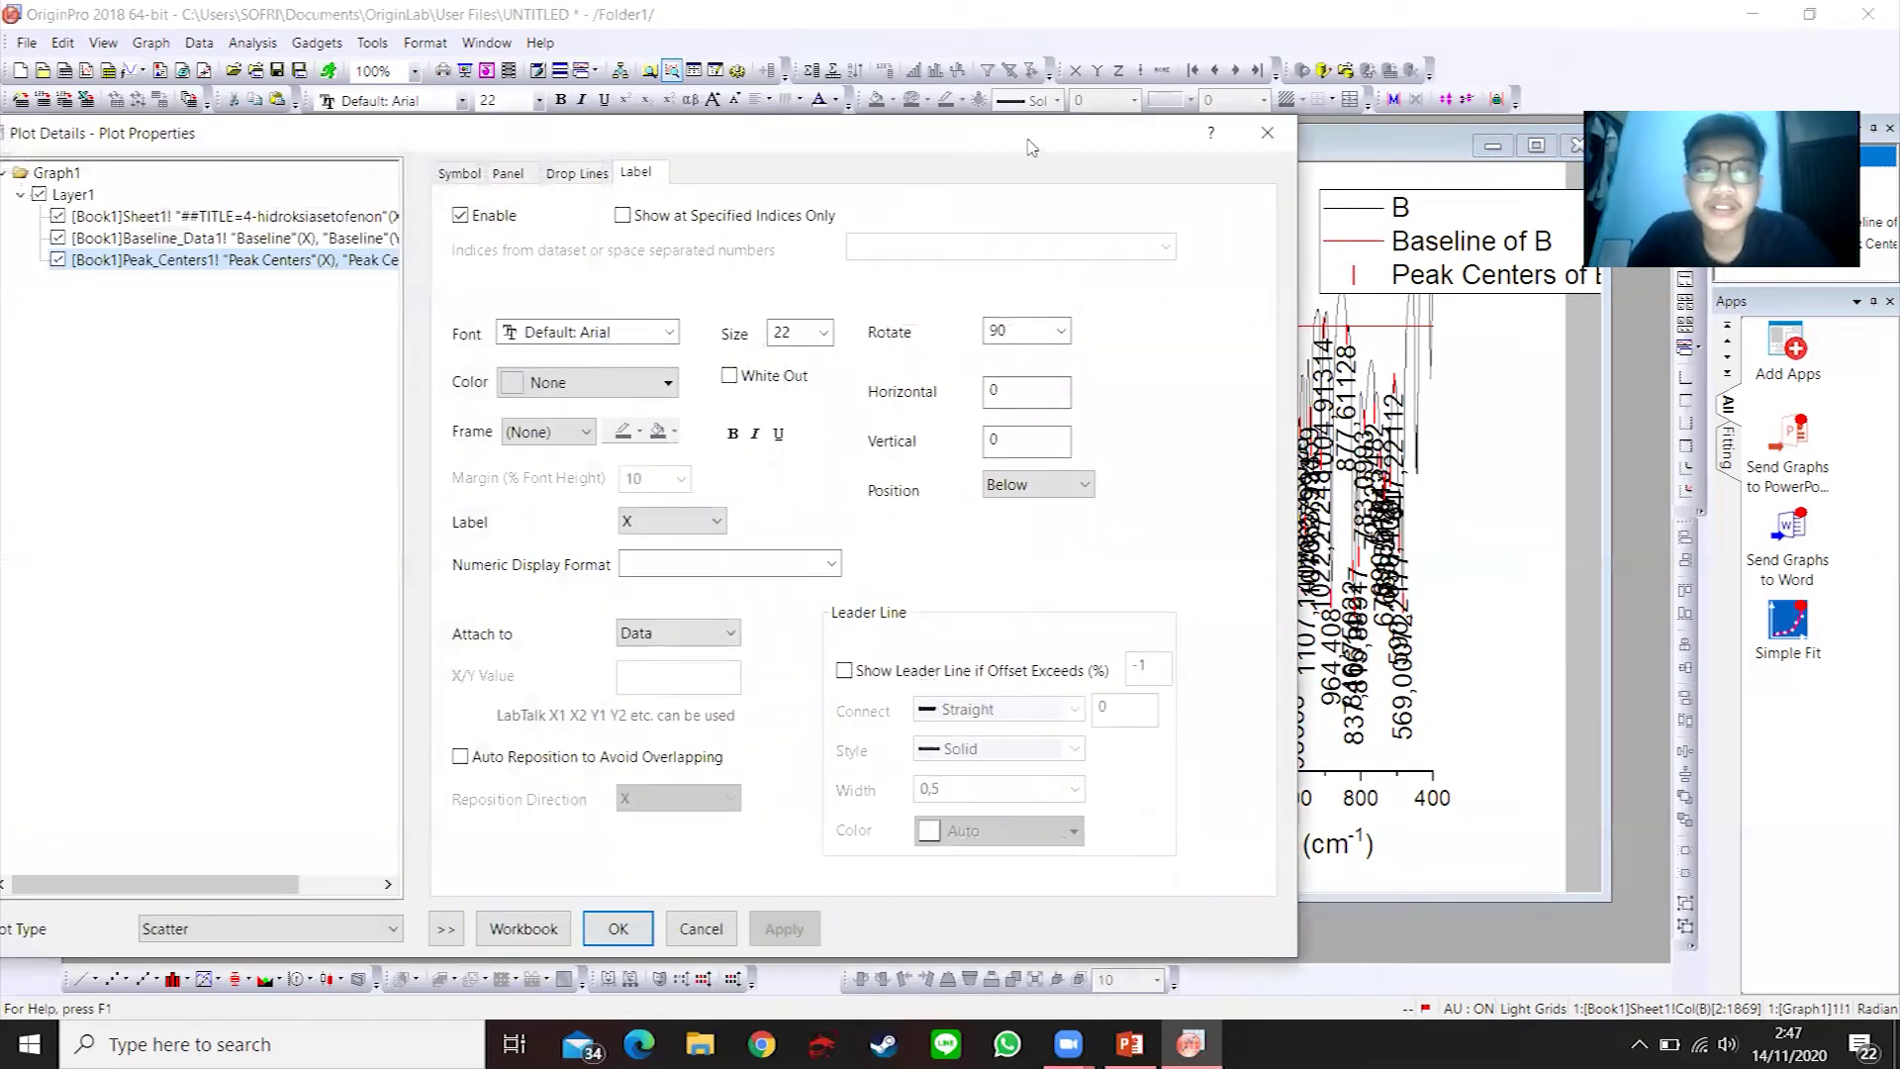
drag(1029, 146, 1085, 110)
double_click(857, 289)
text(10)
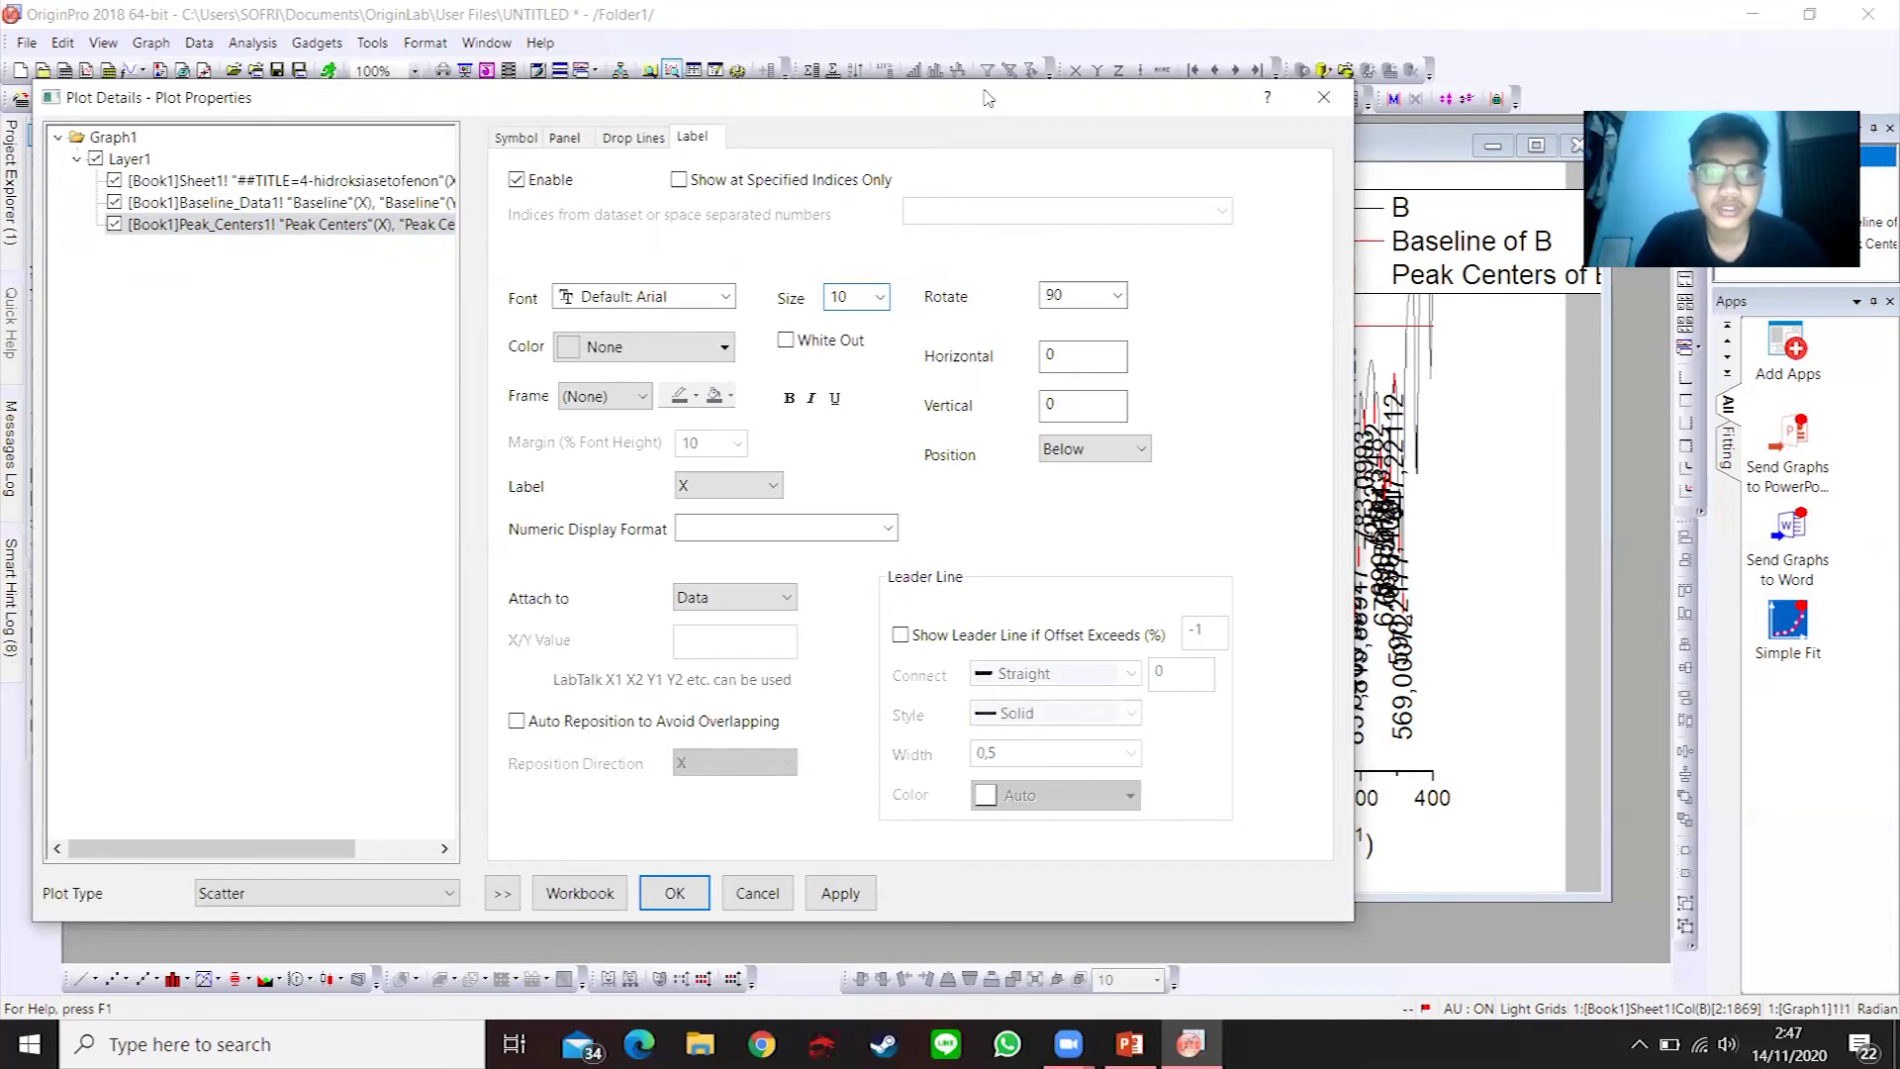
drag(987, 97, 796, 80)
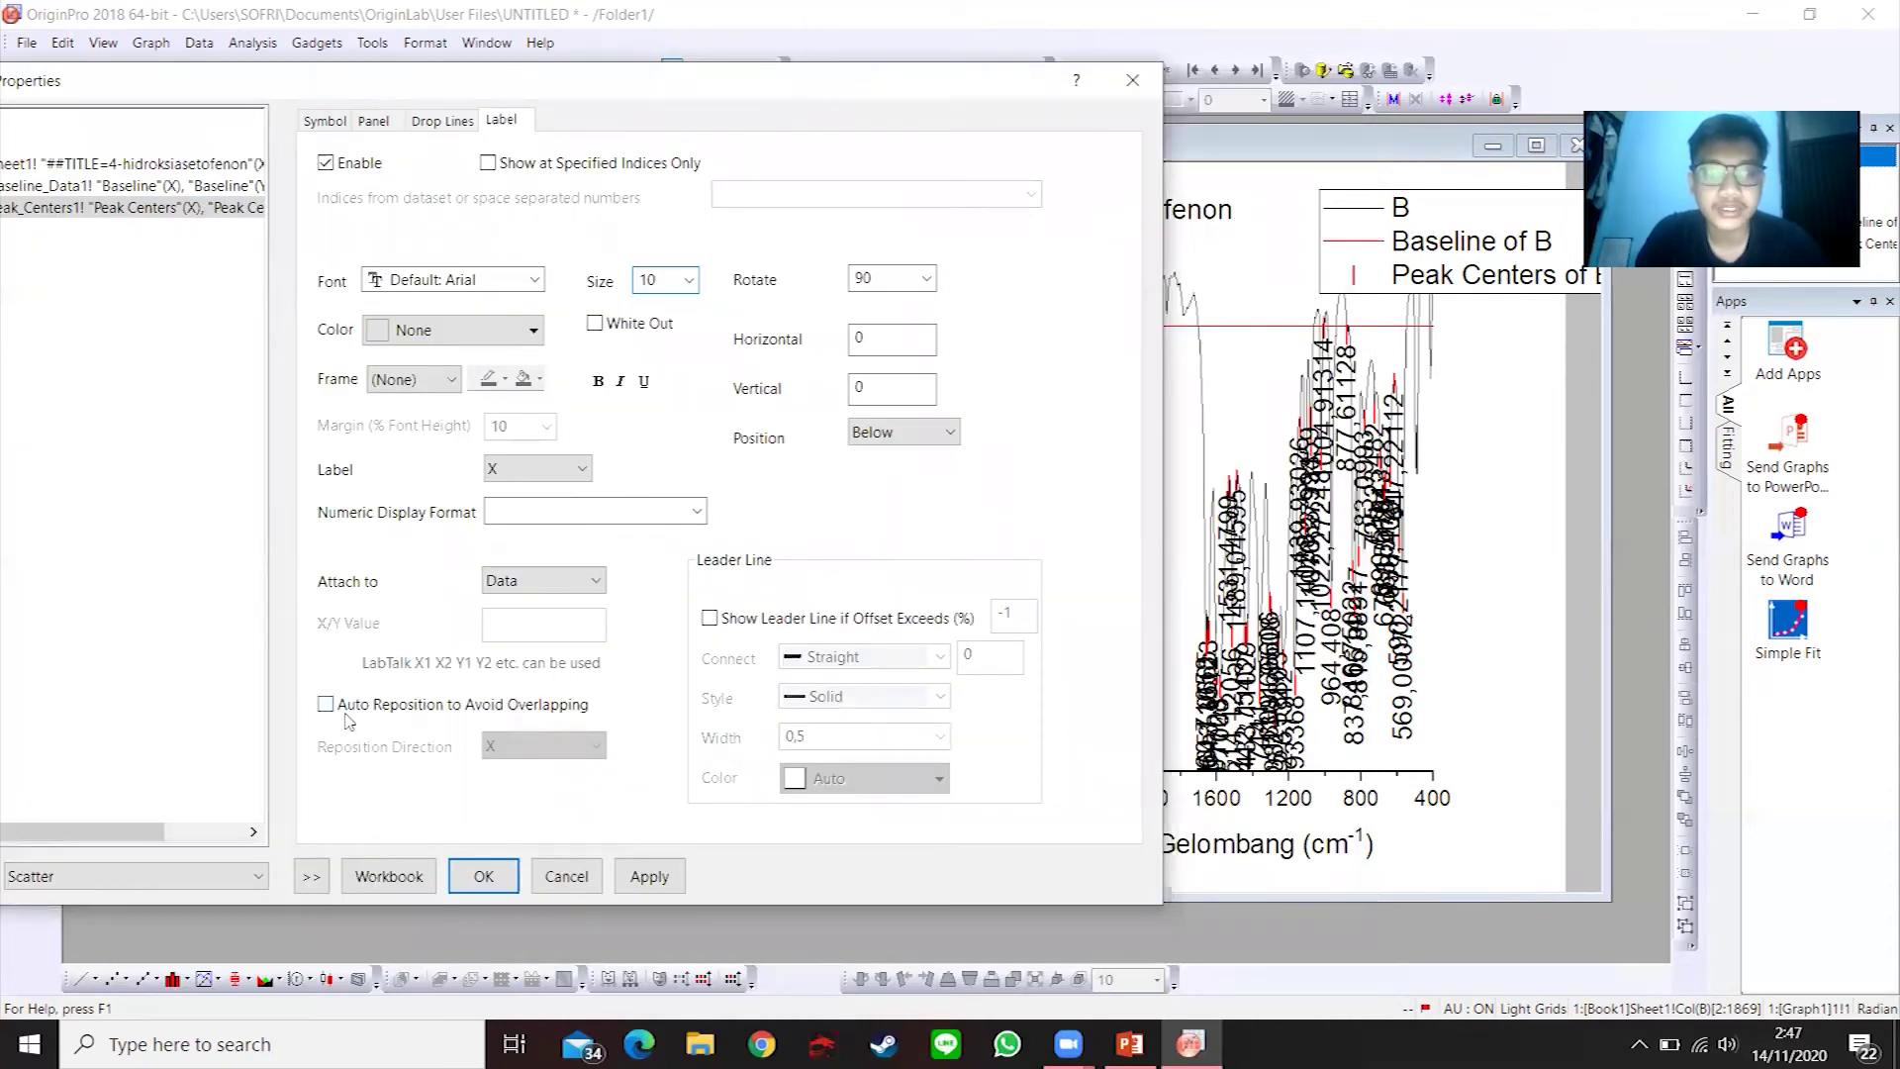
- Turn on automatic repositioning of the peak center labels to avoid overlapping, with Y as the reposition direction
click(326, 703)
click(543, 746)
click(515, 770)
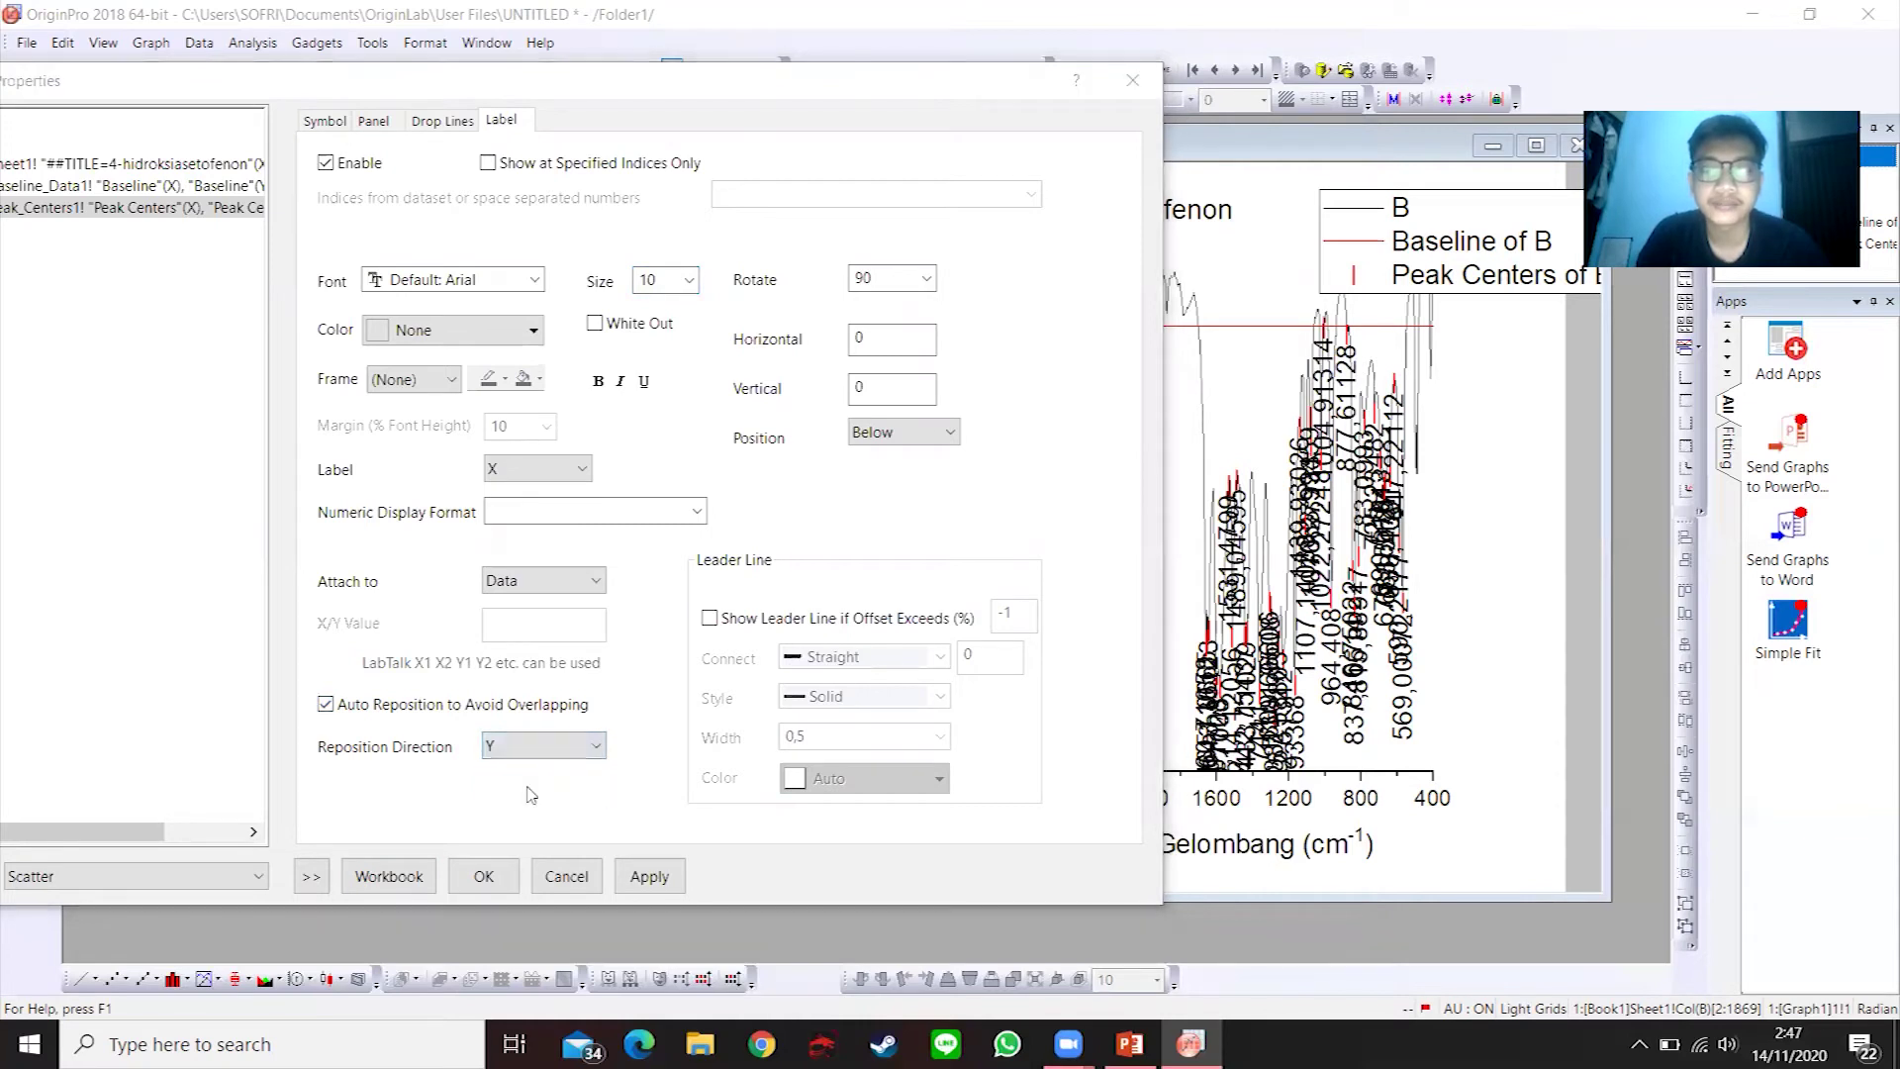
- Show leader lines for peak labels whose offset exceeds 2%, set their style to Dash and apply the settings
click(767, 621)
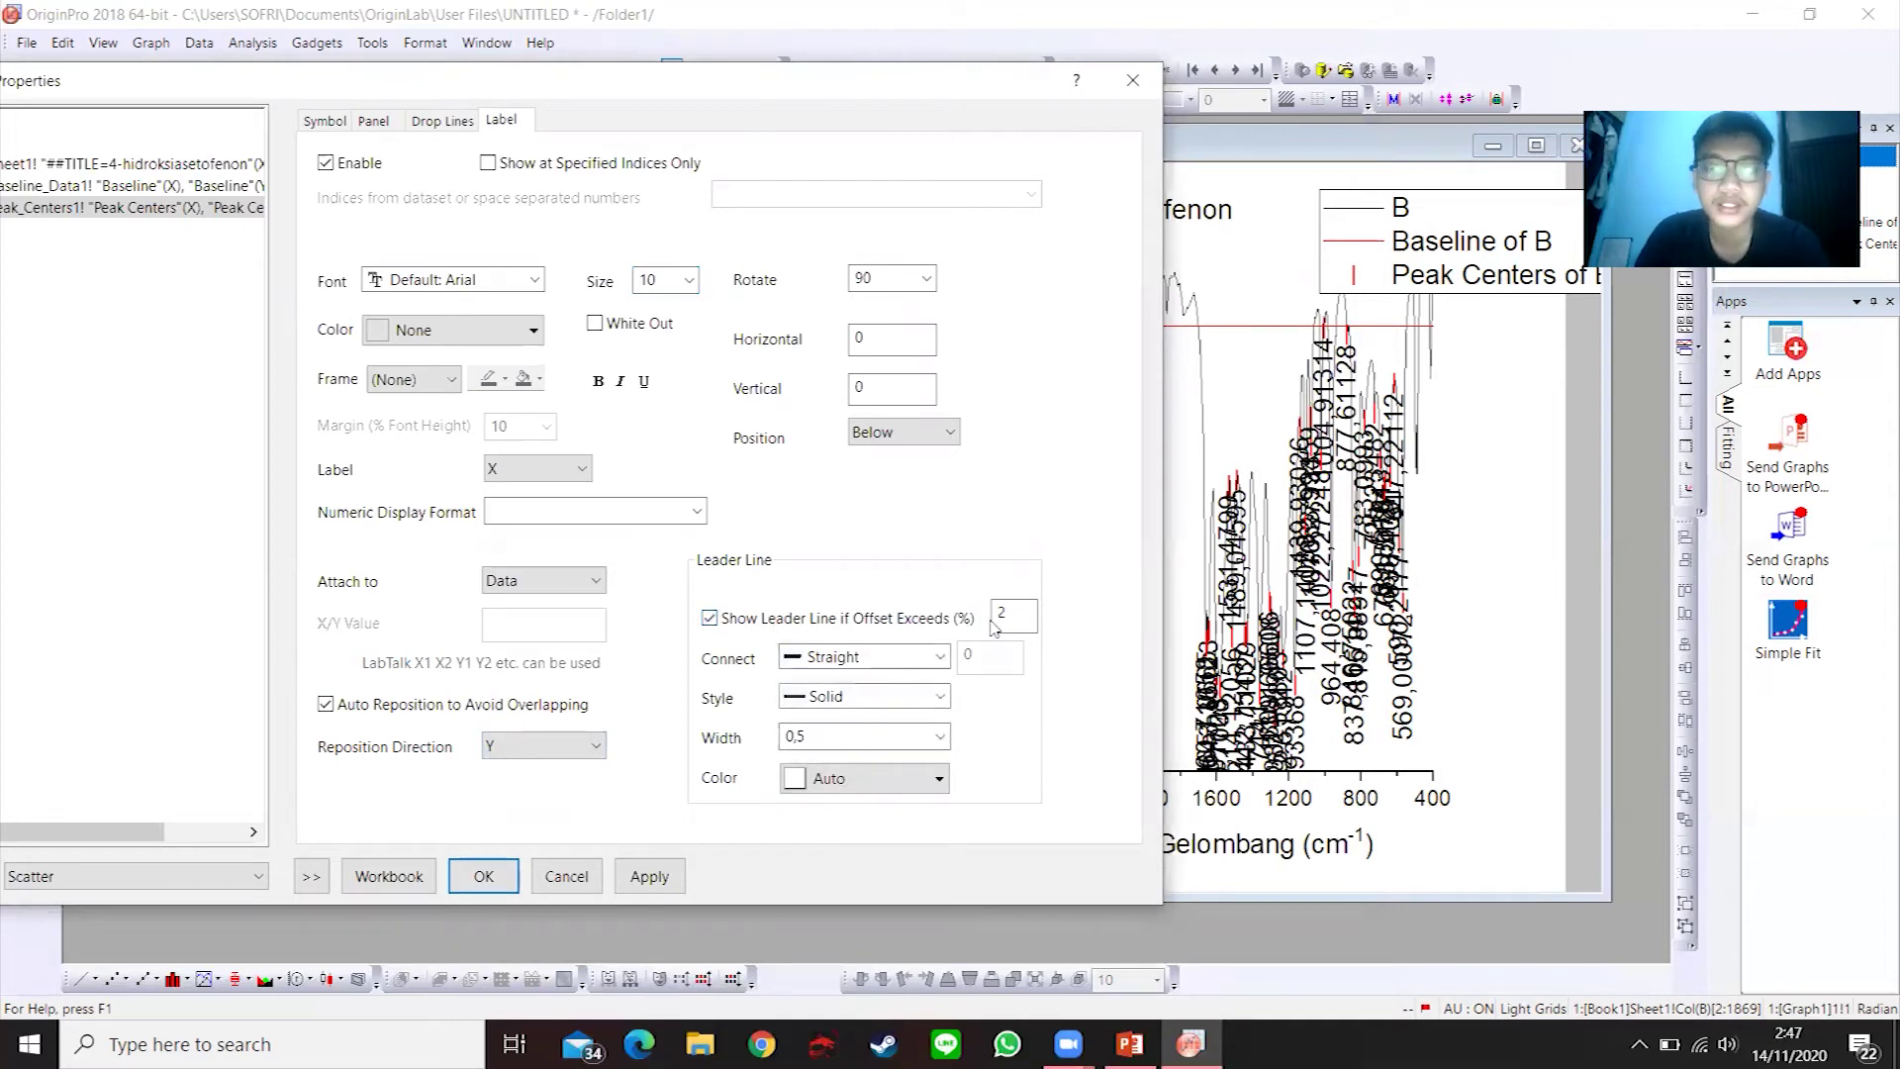
click(906, 698)
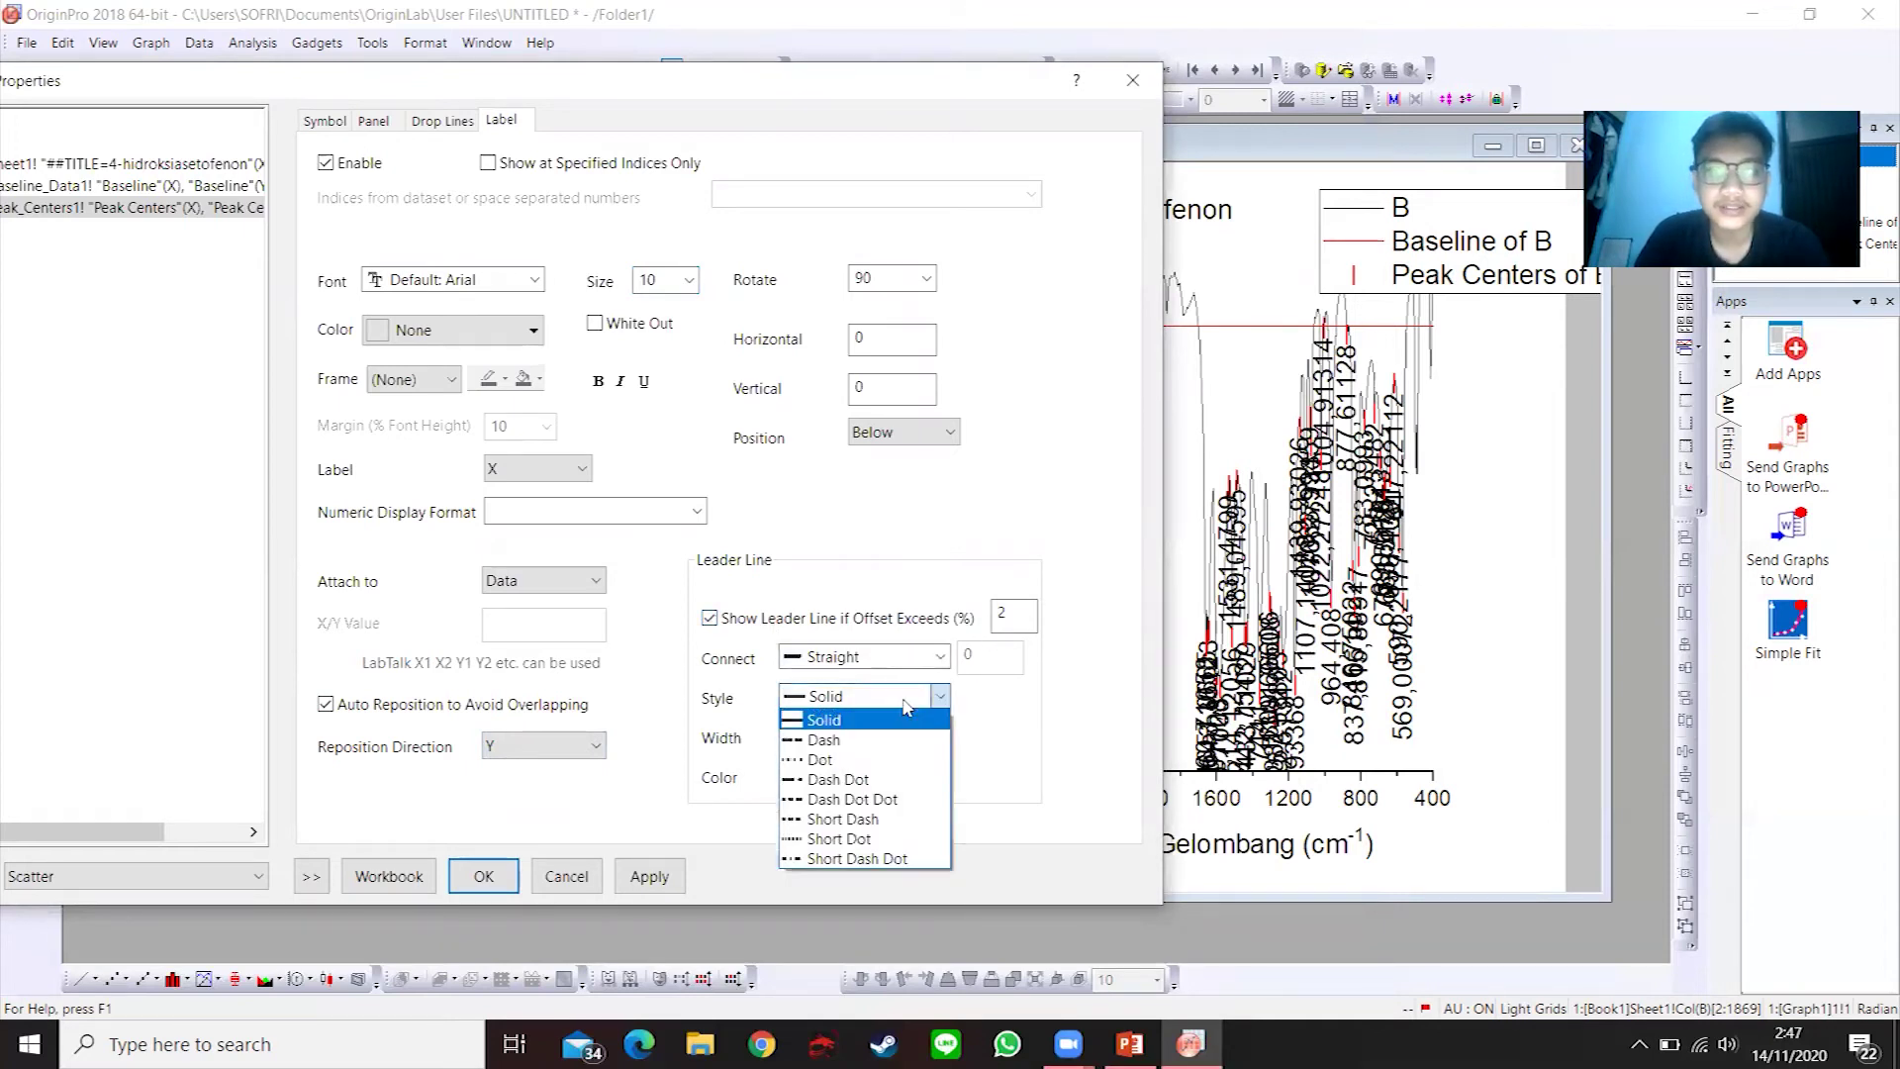
click(874, 748)
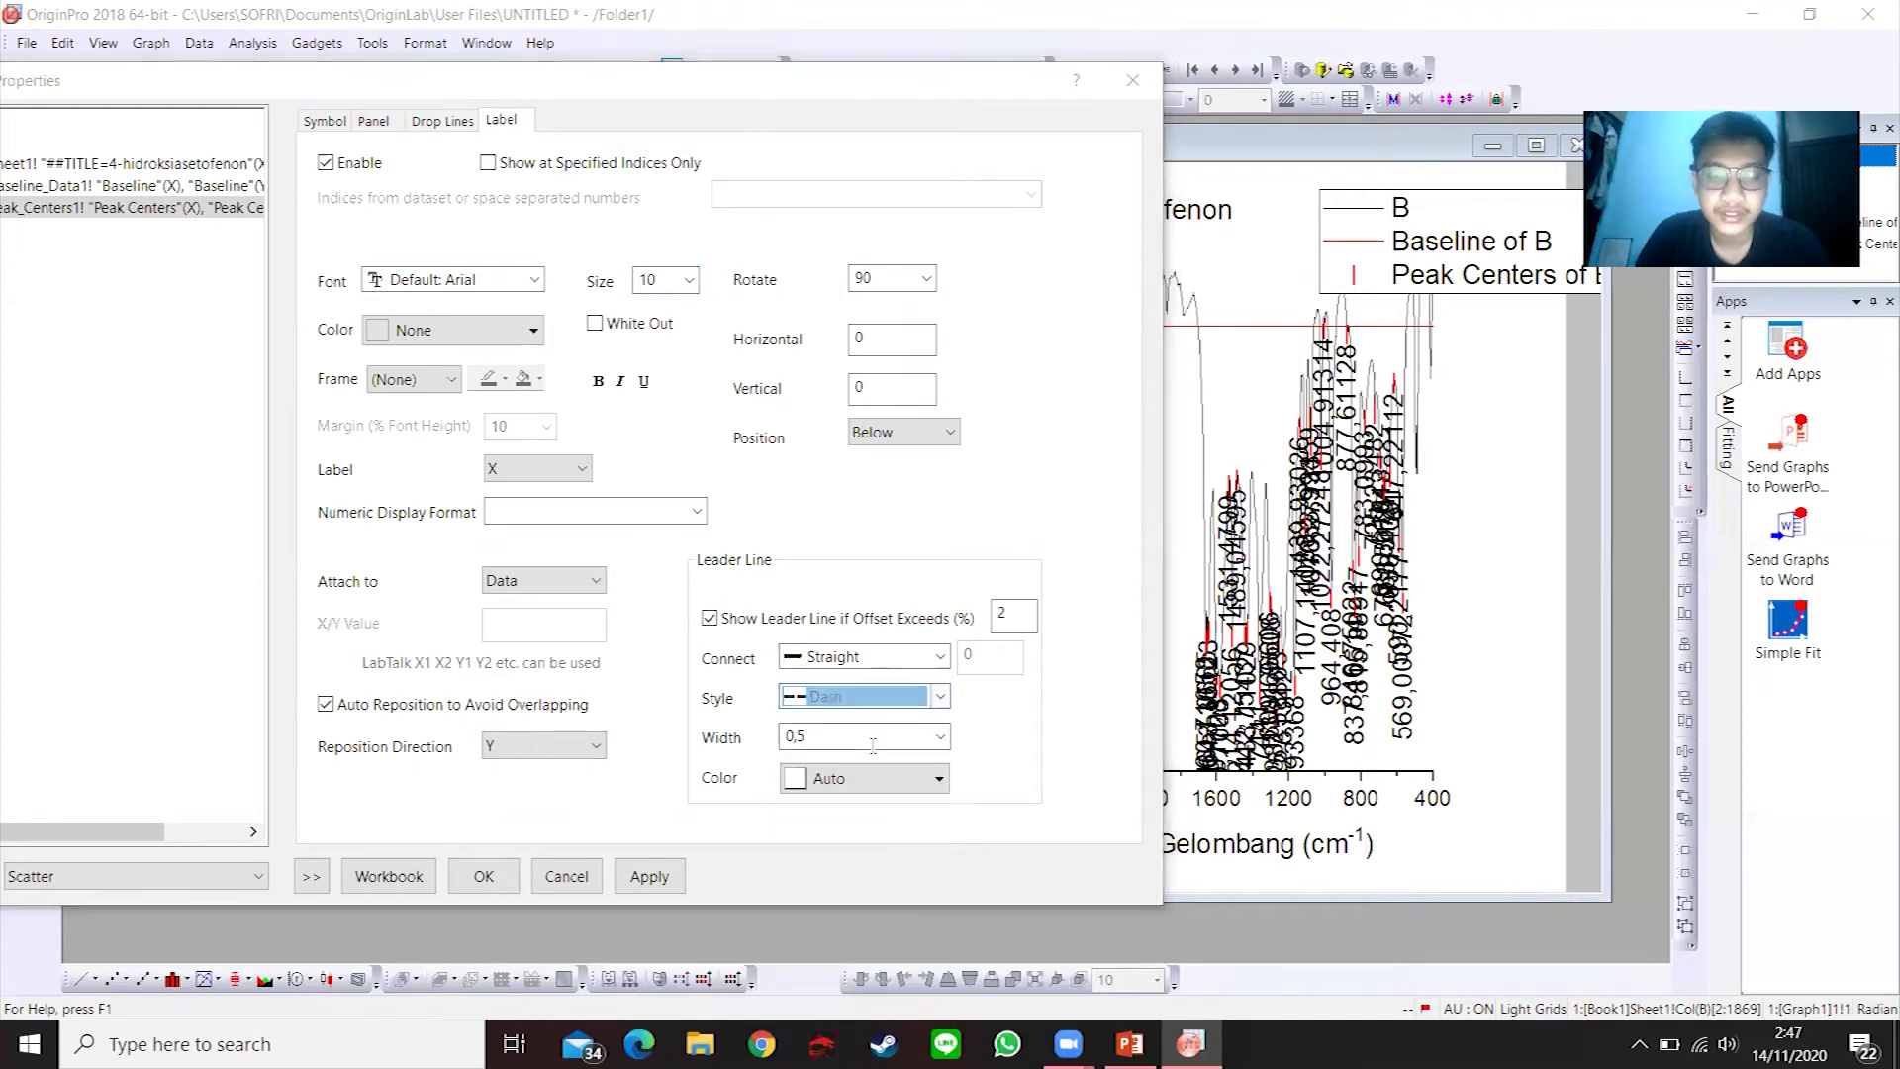
click(663, 878)
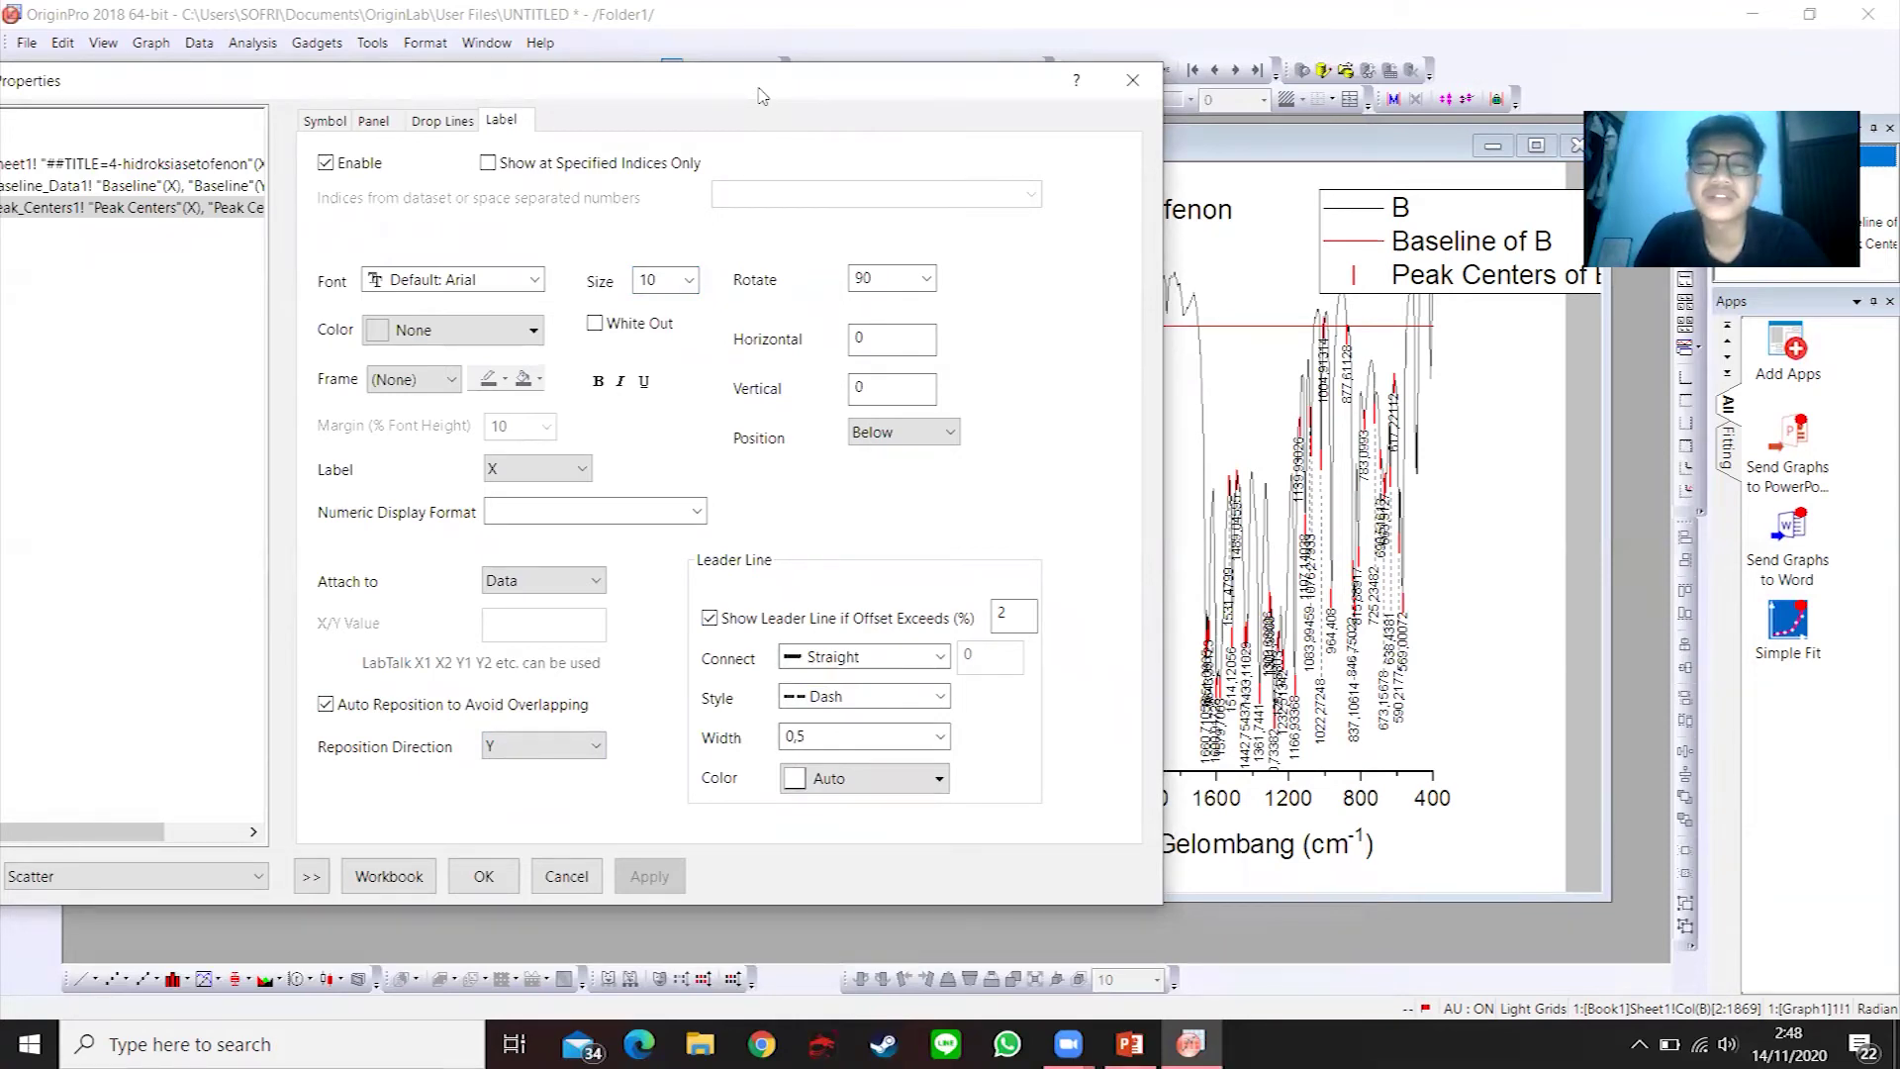
- Set the font size of the peak center labels to 8 and apply it to the graph
drag(759, 95, 501, 178)
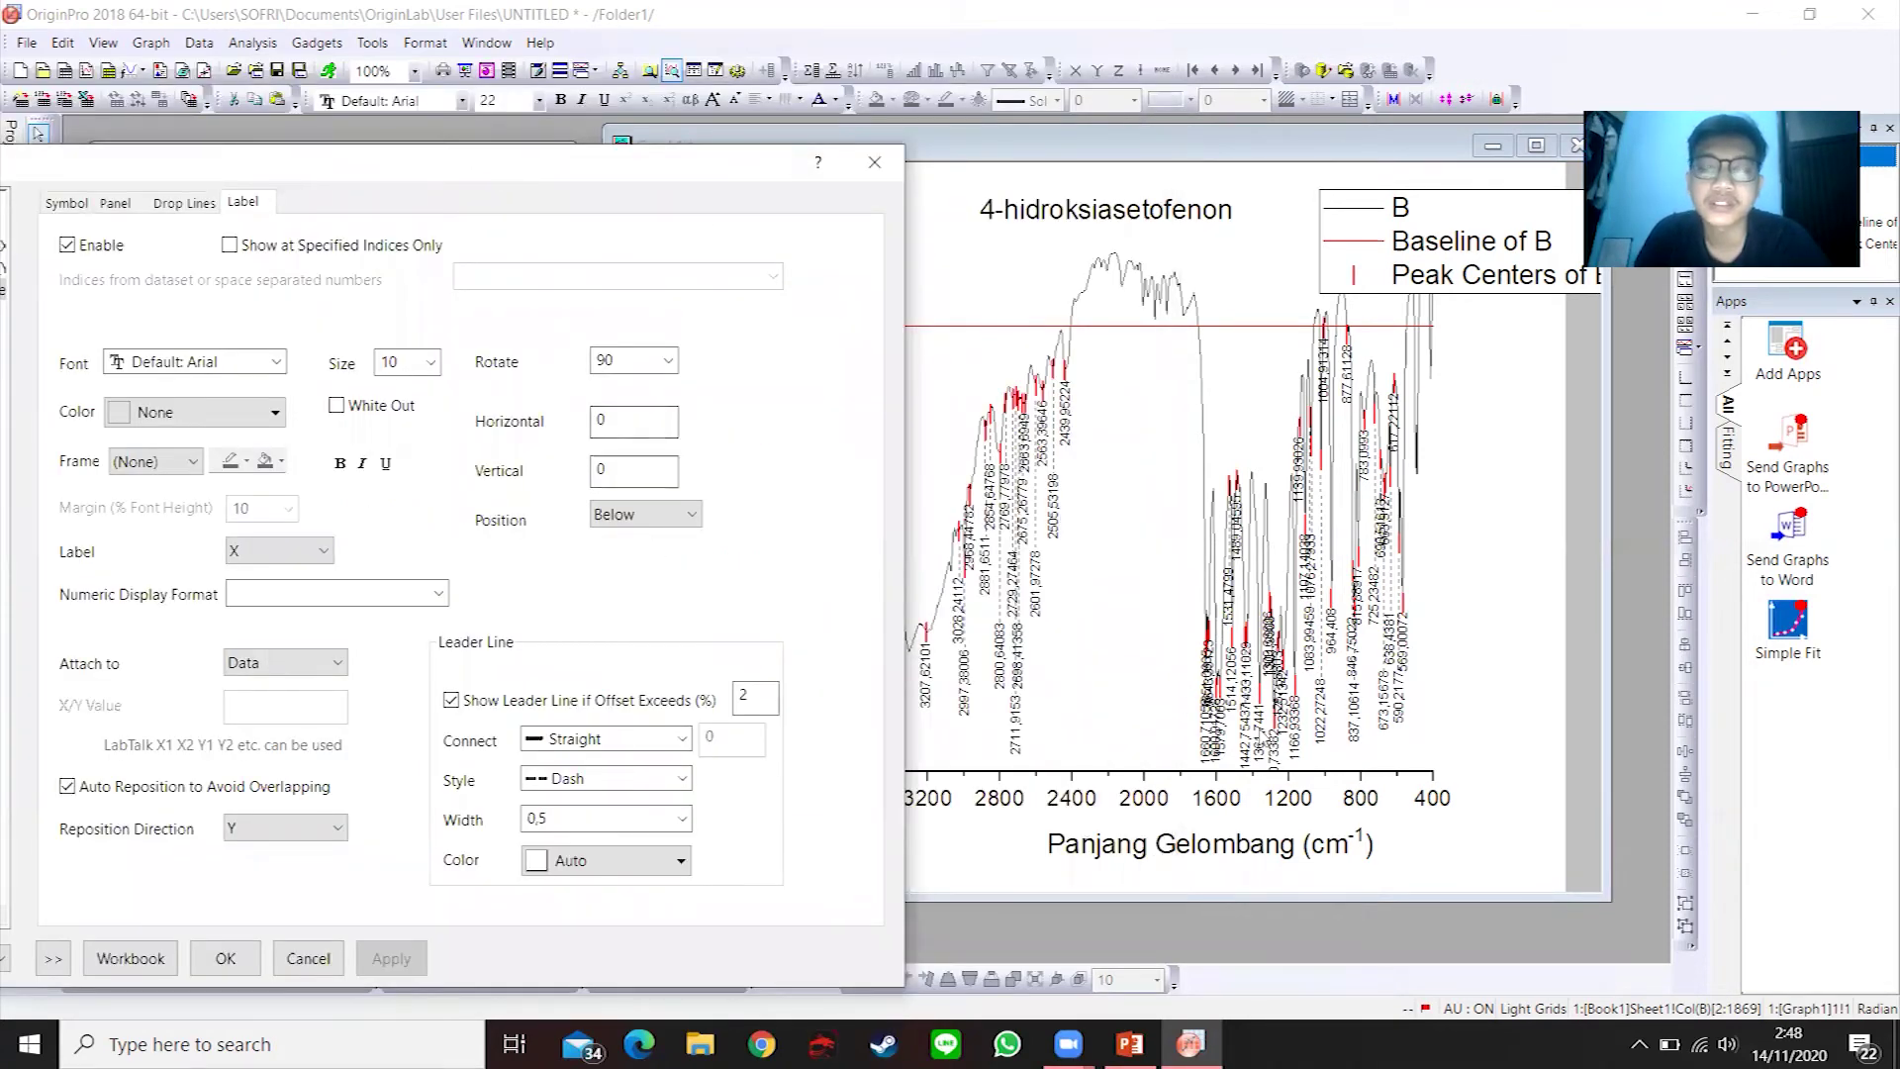
double_click(415, 363)
text(8)
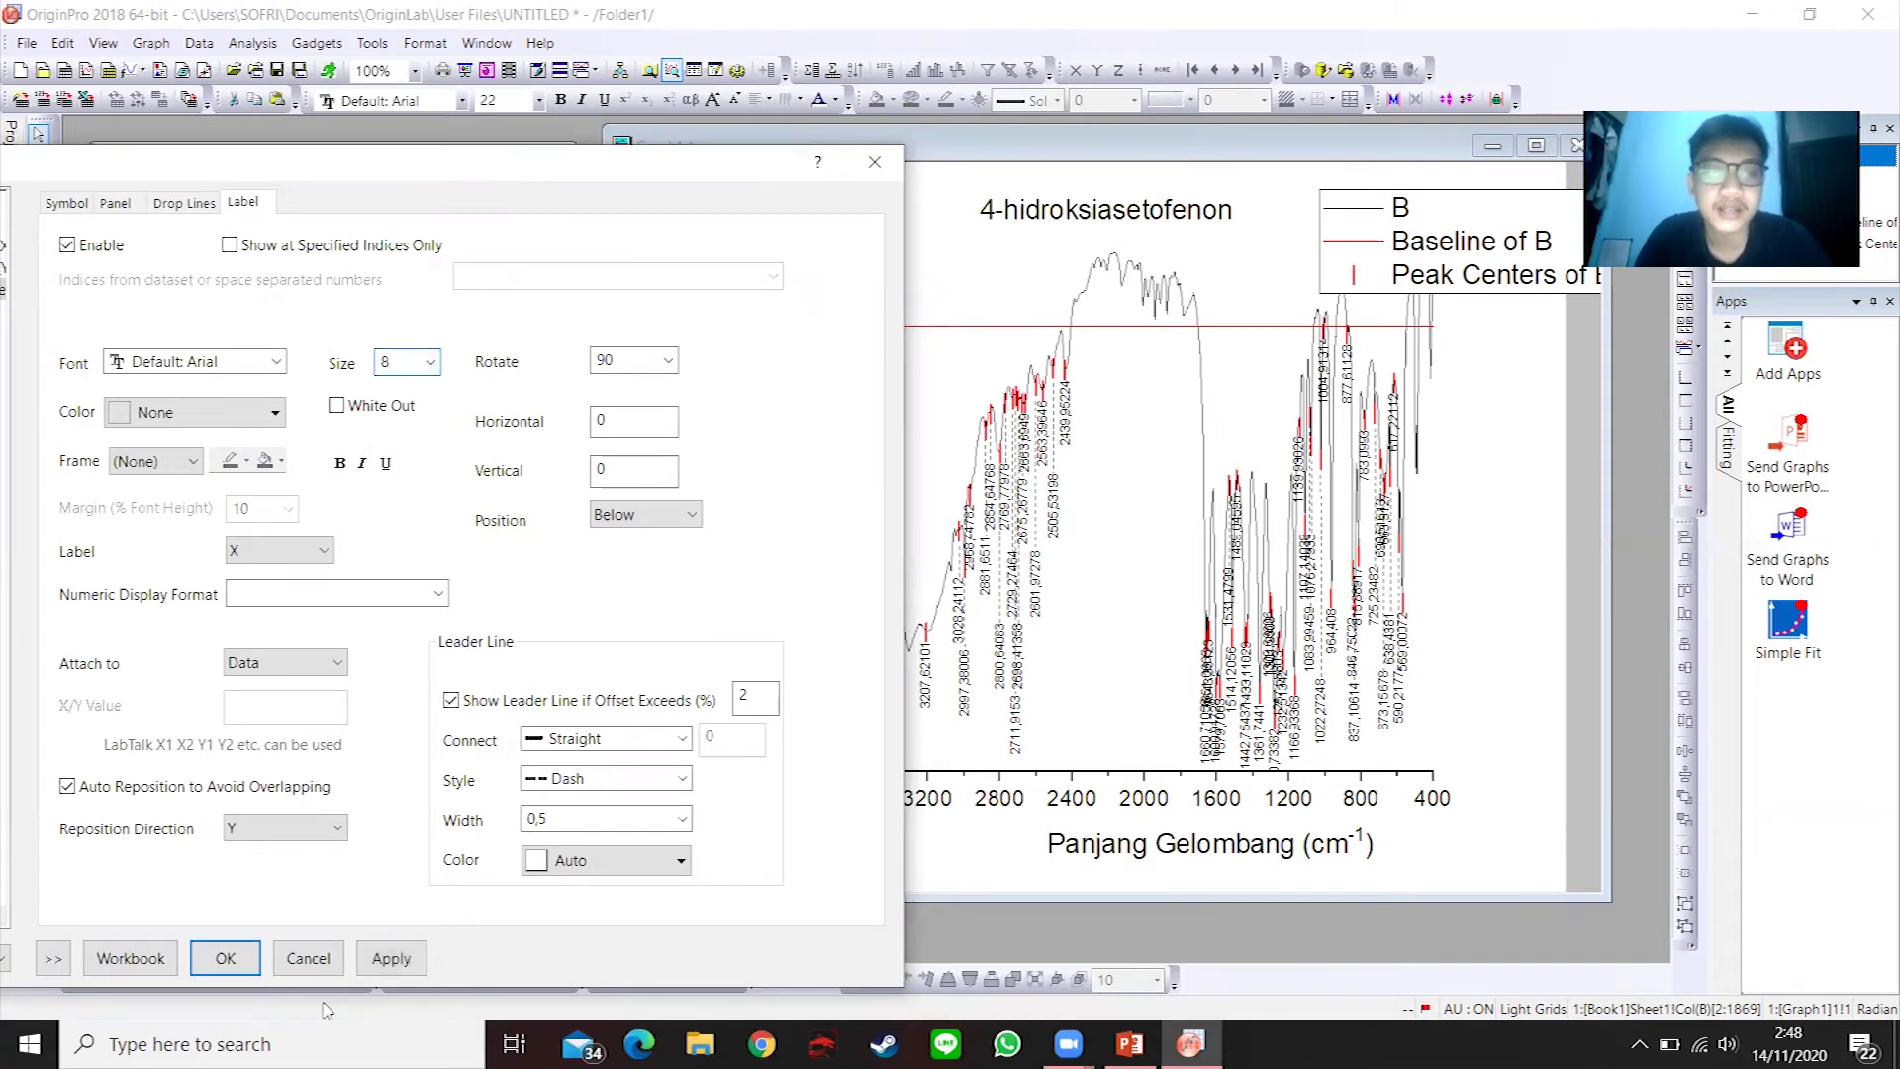
click(386, 960)
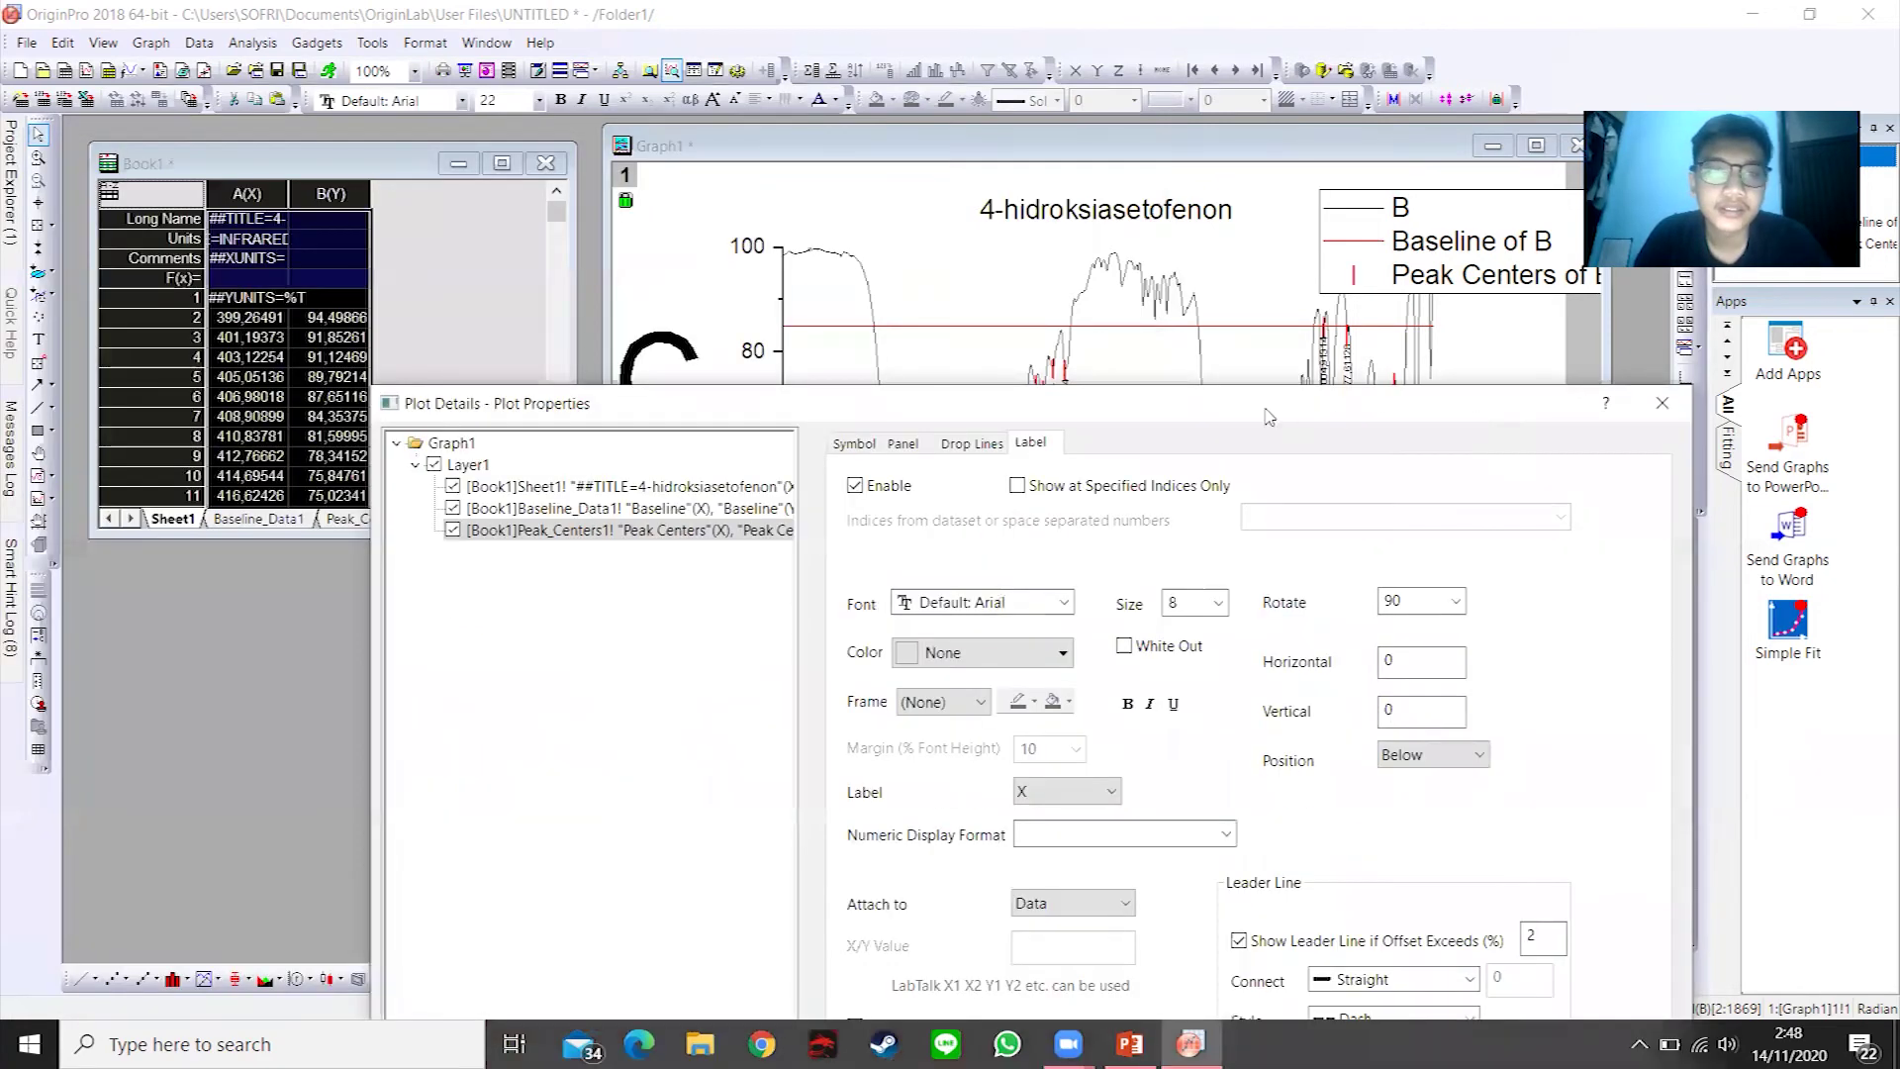
- Hide the Baseline_Data1 plot in the graph's layer and accept the plot details
drag(1158, 409, 1314, 415)
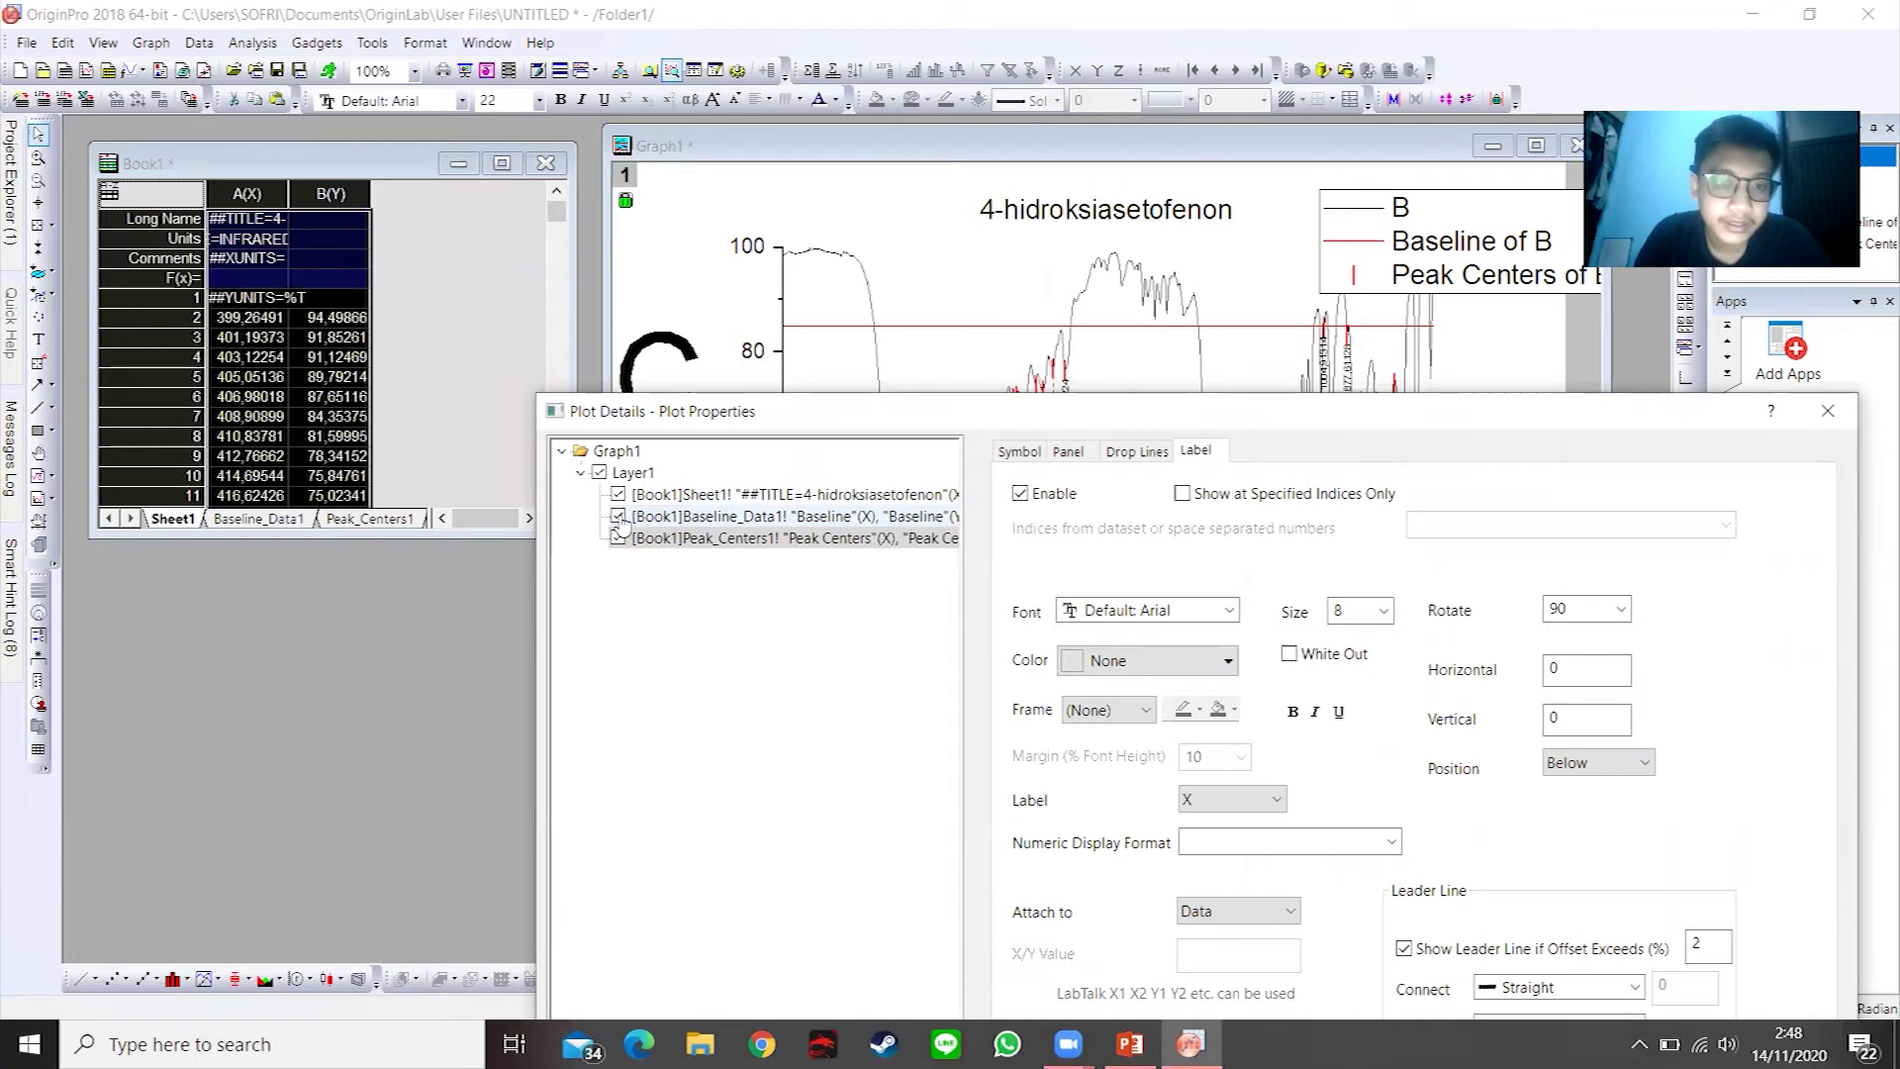
click(618, 516)
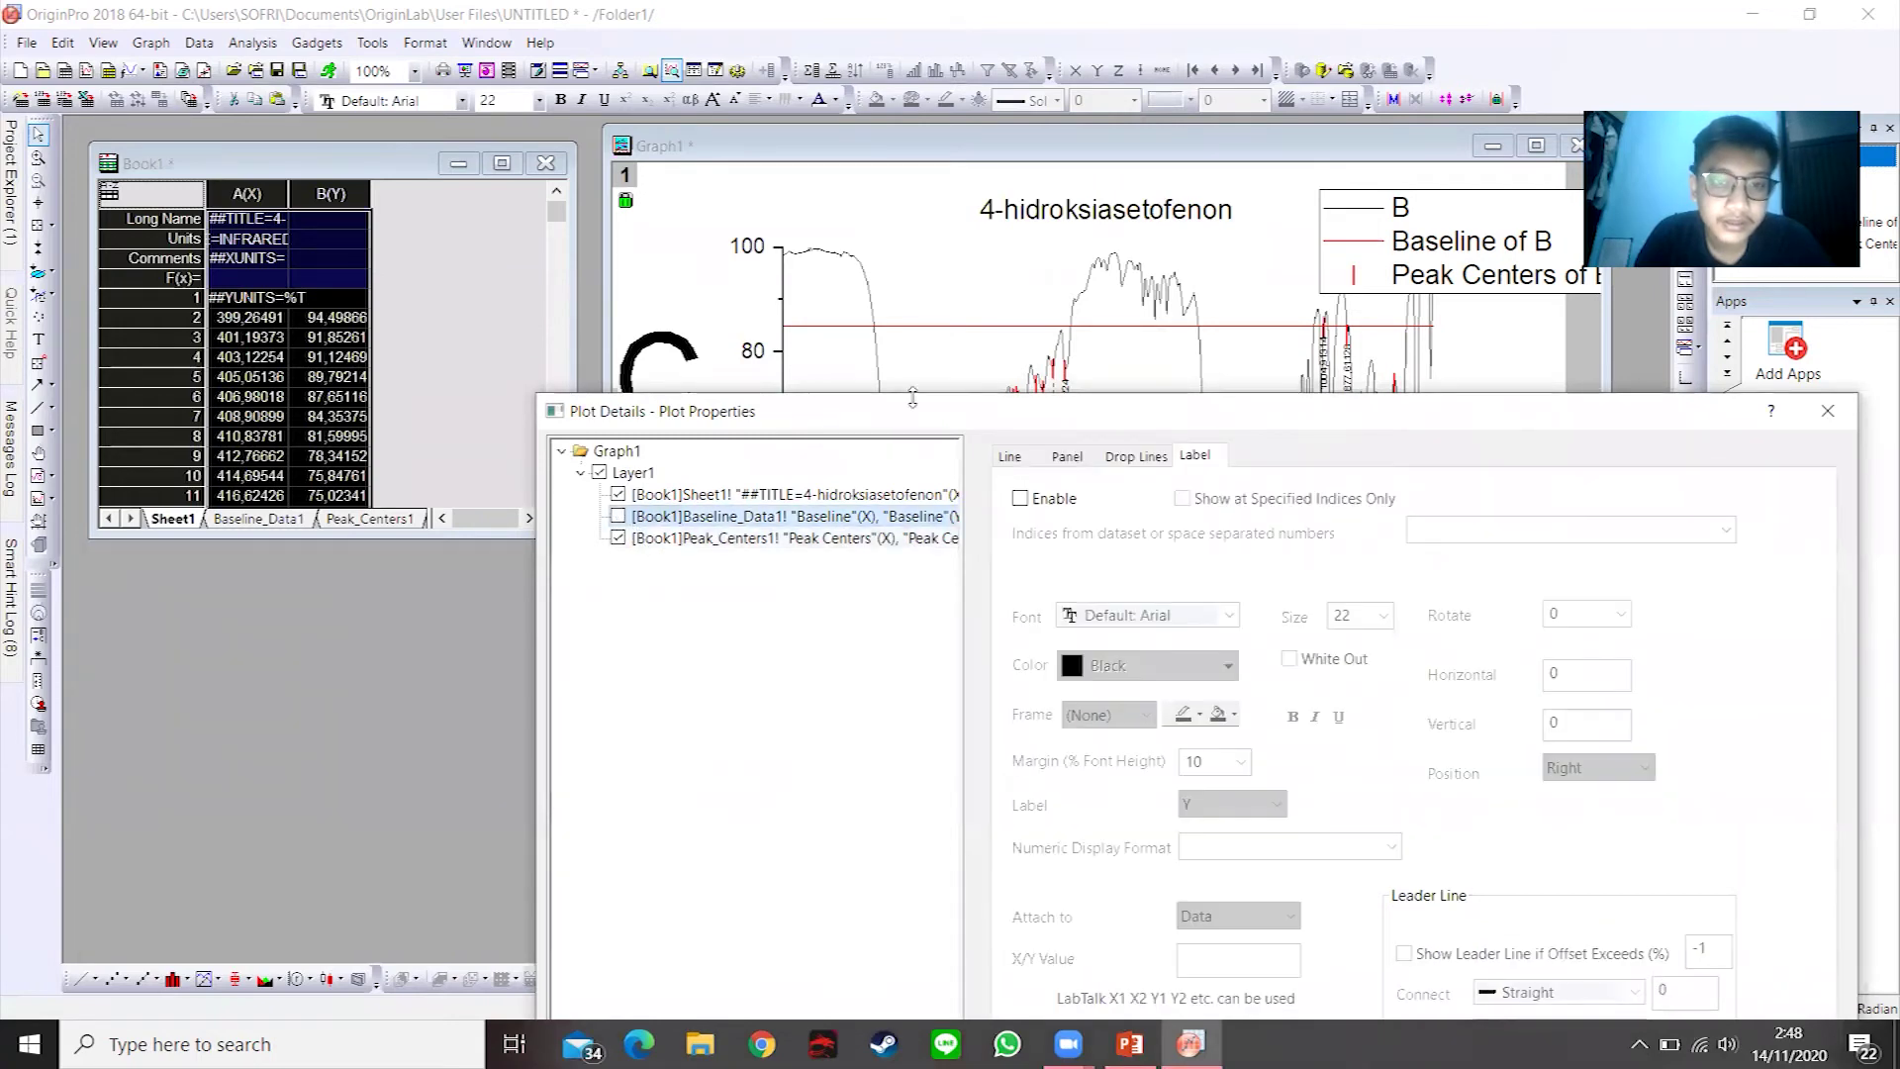
drag(914, 415, 337, 246)
drag(861, 255, 555, 109)
click(476, 897)
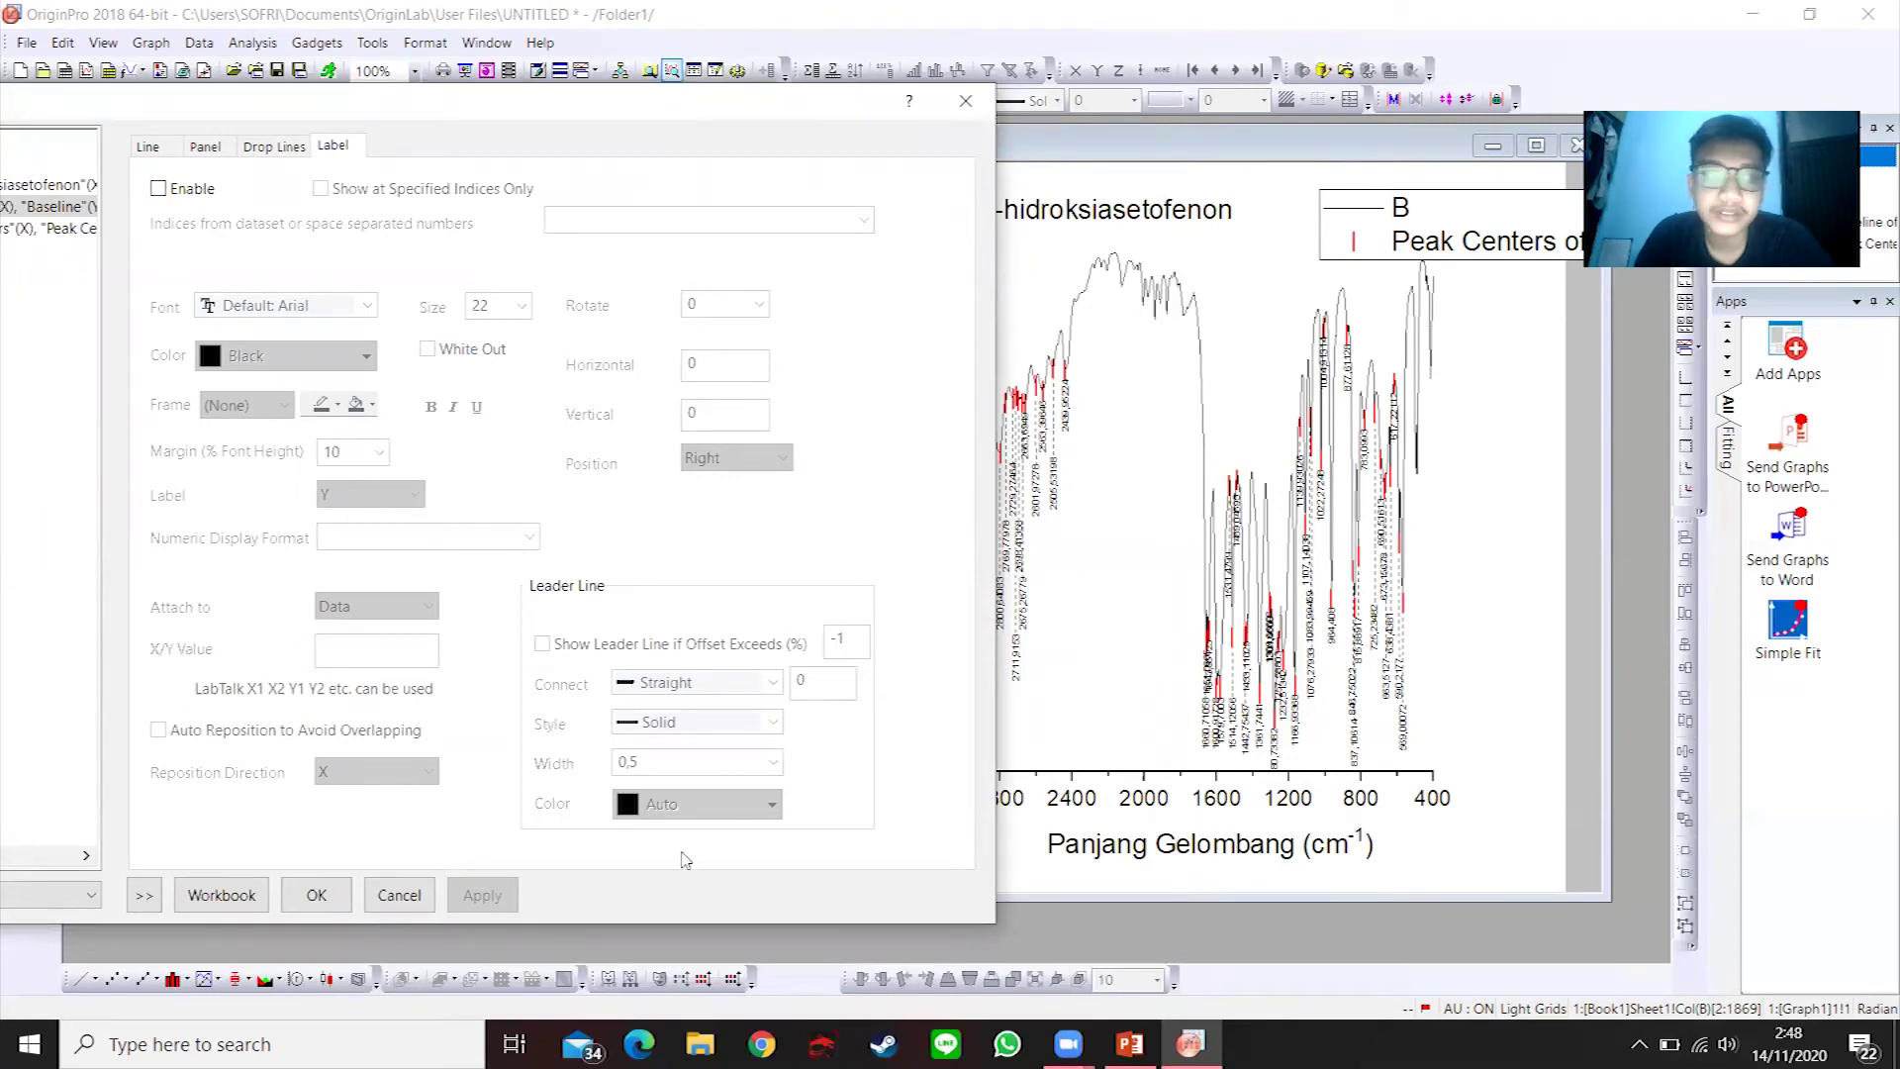
click(314, 896)
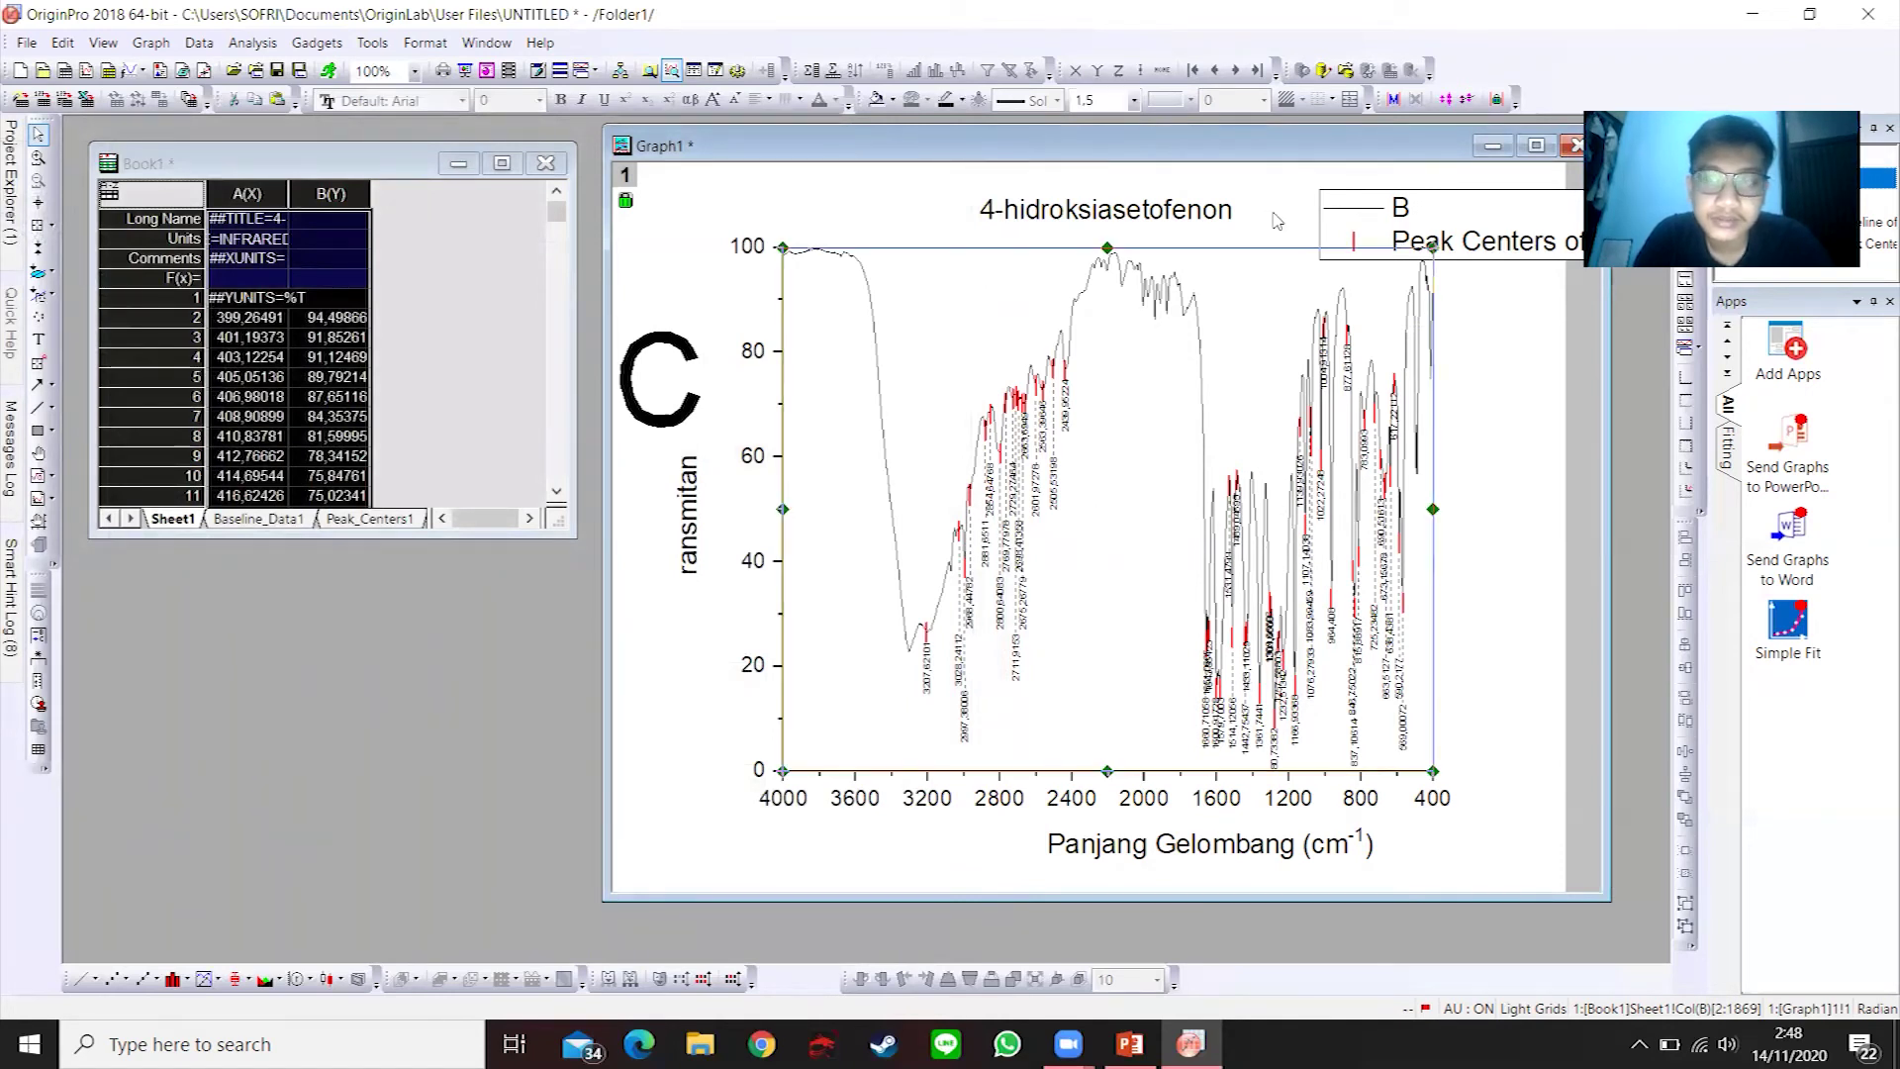
- Delete the legend from the spectrum graph
click(1412, 224)
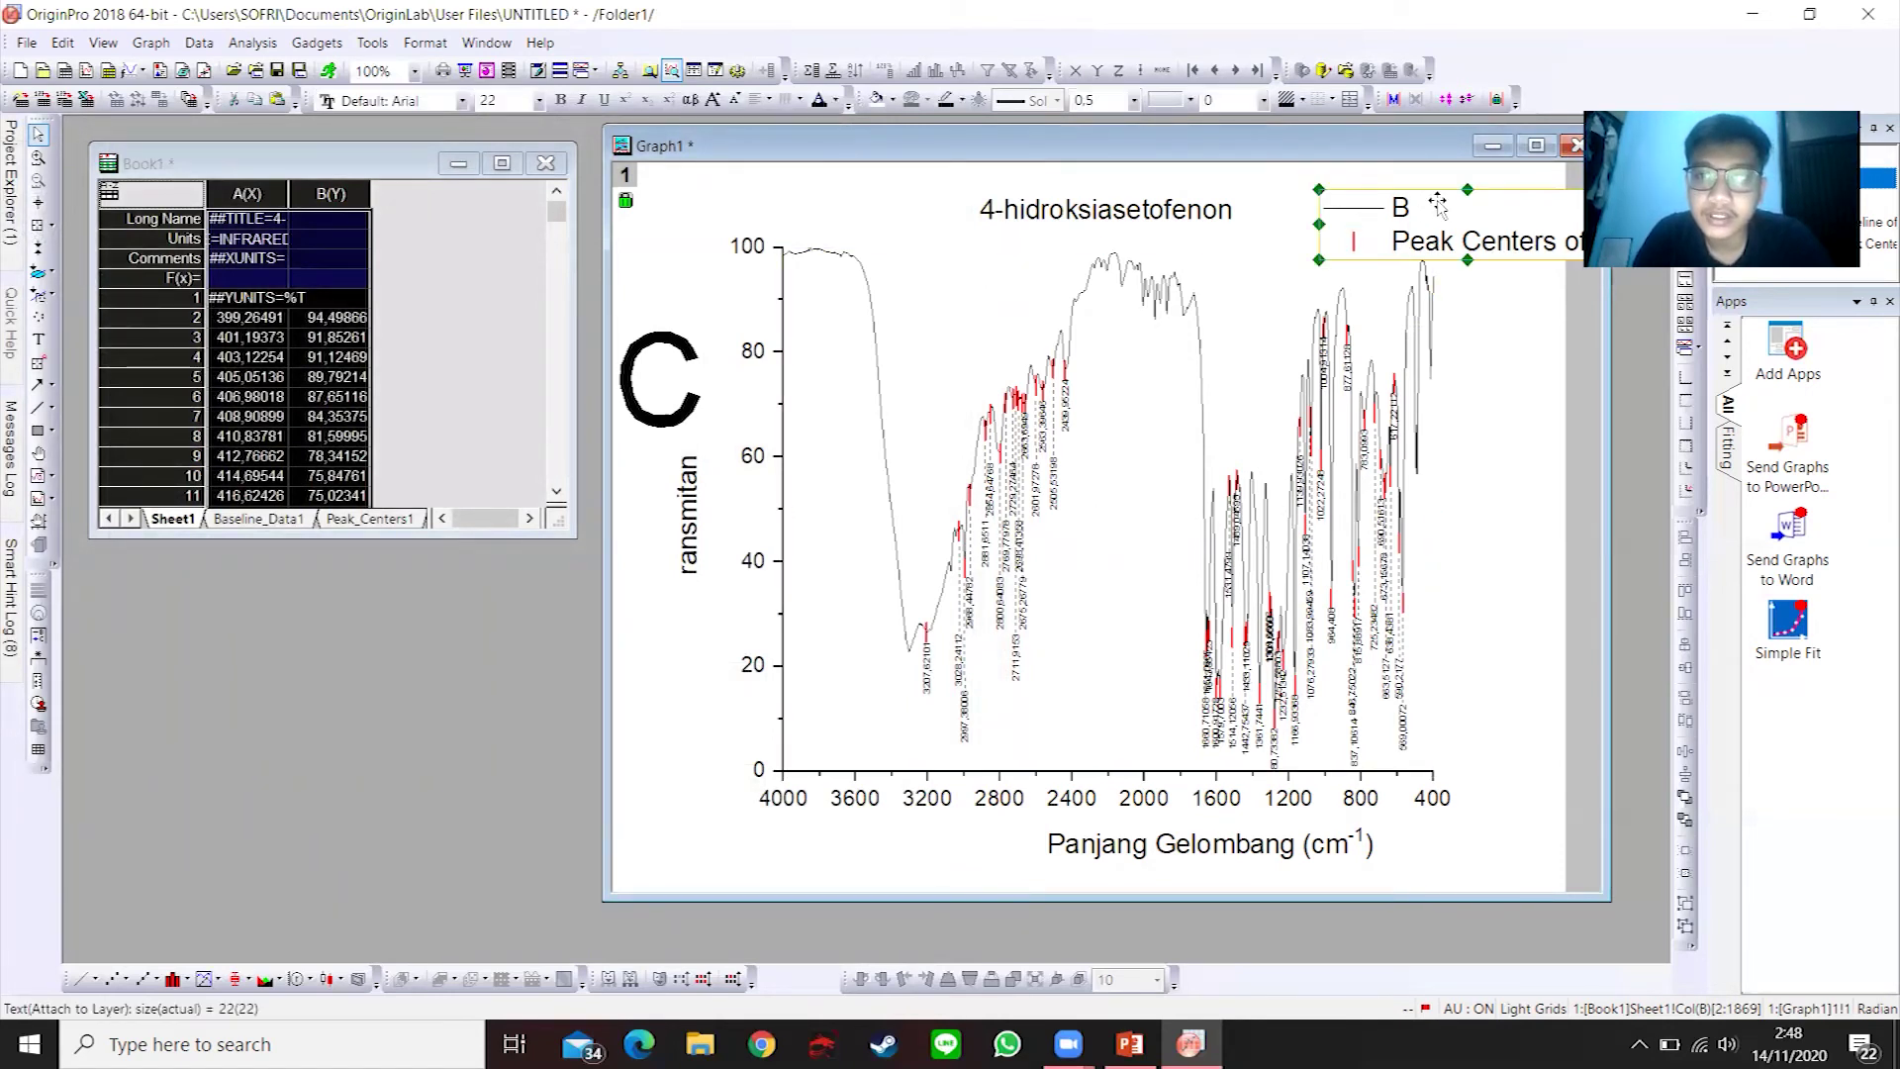
right_click(1447, 206)
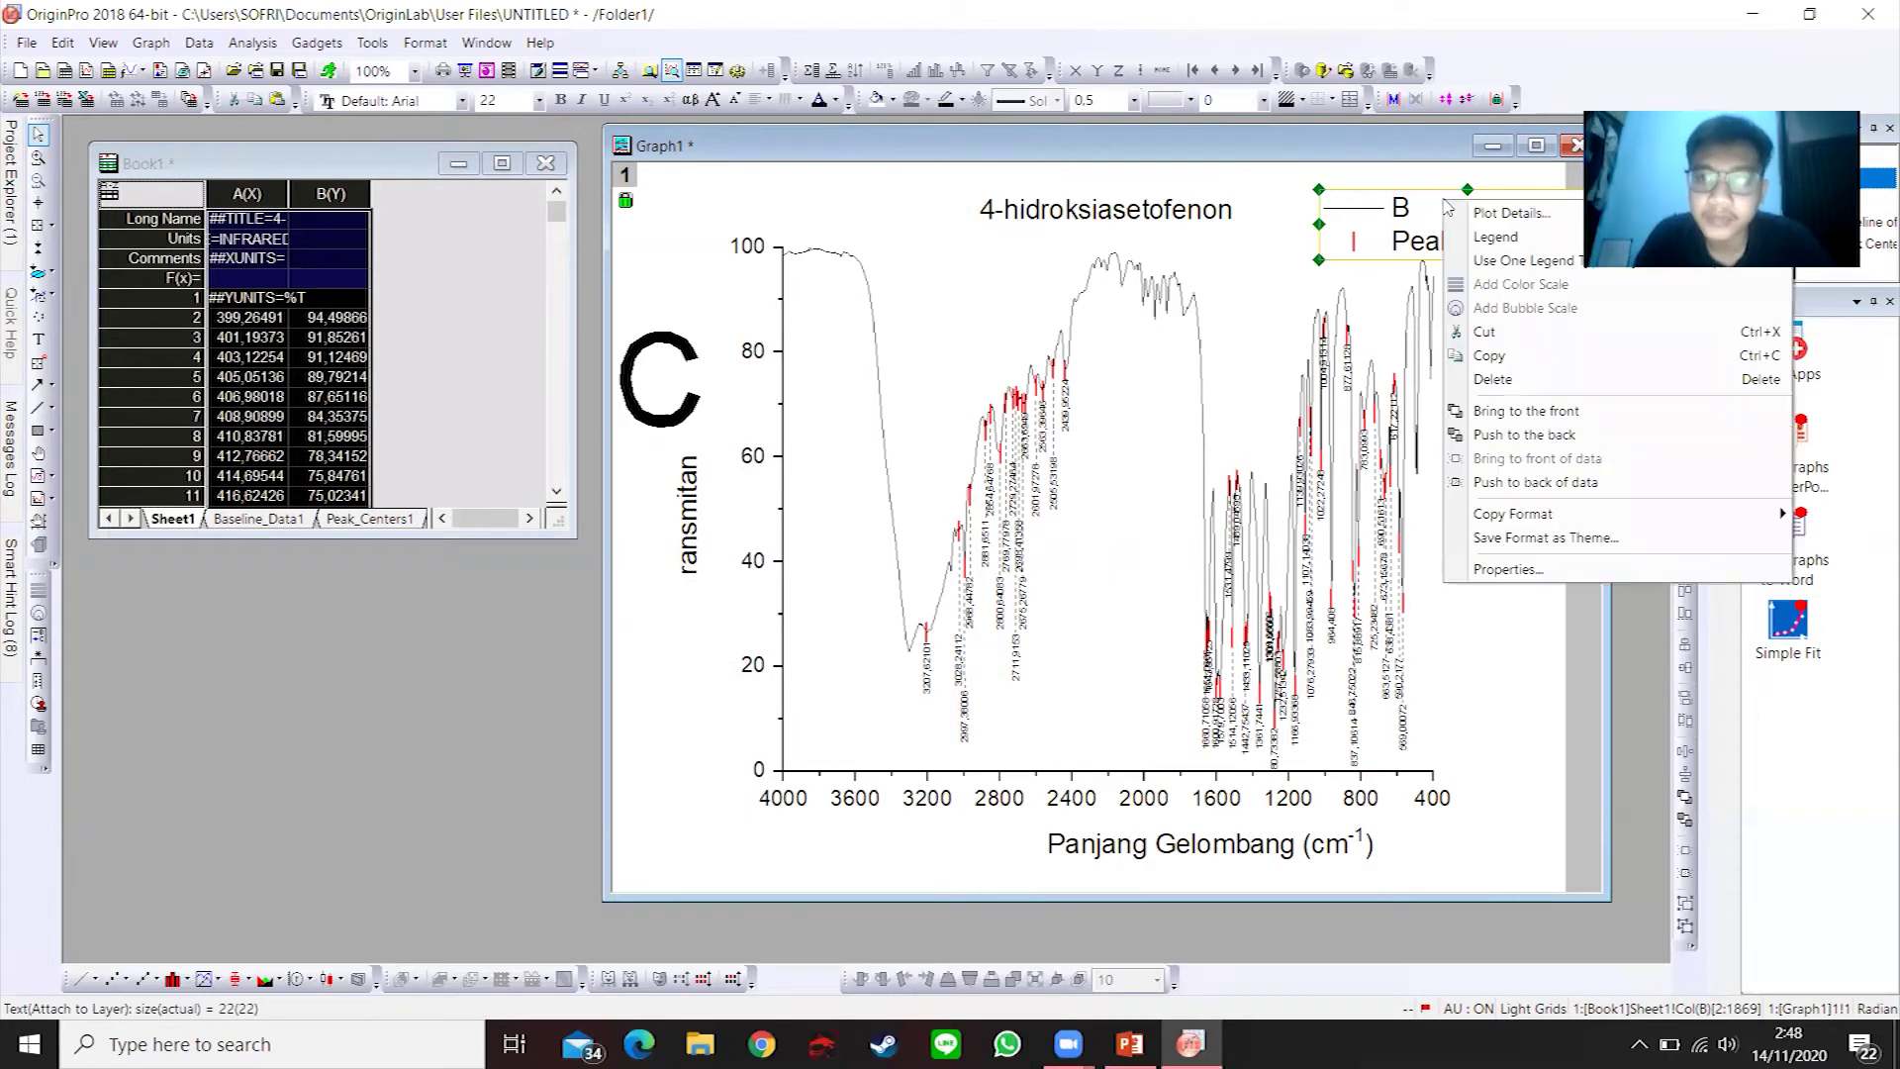
click(1546, 378)
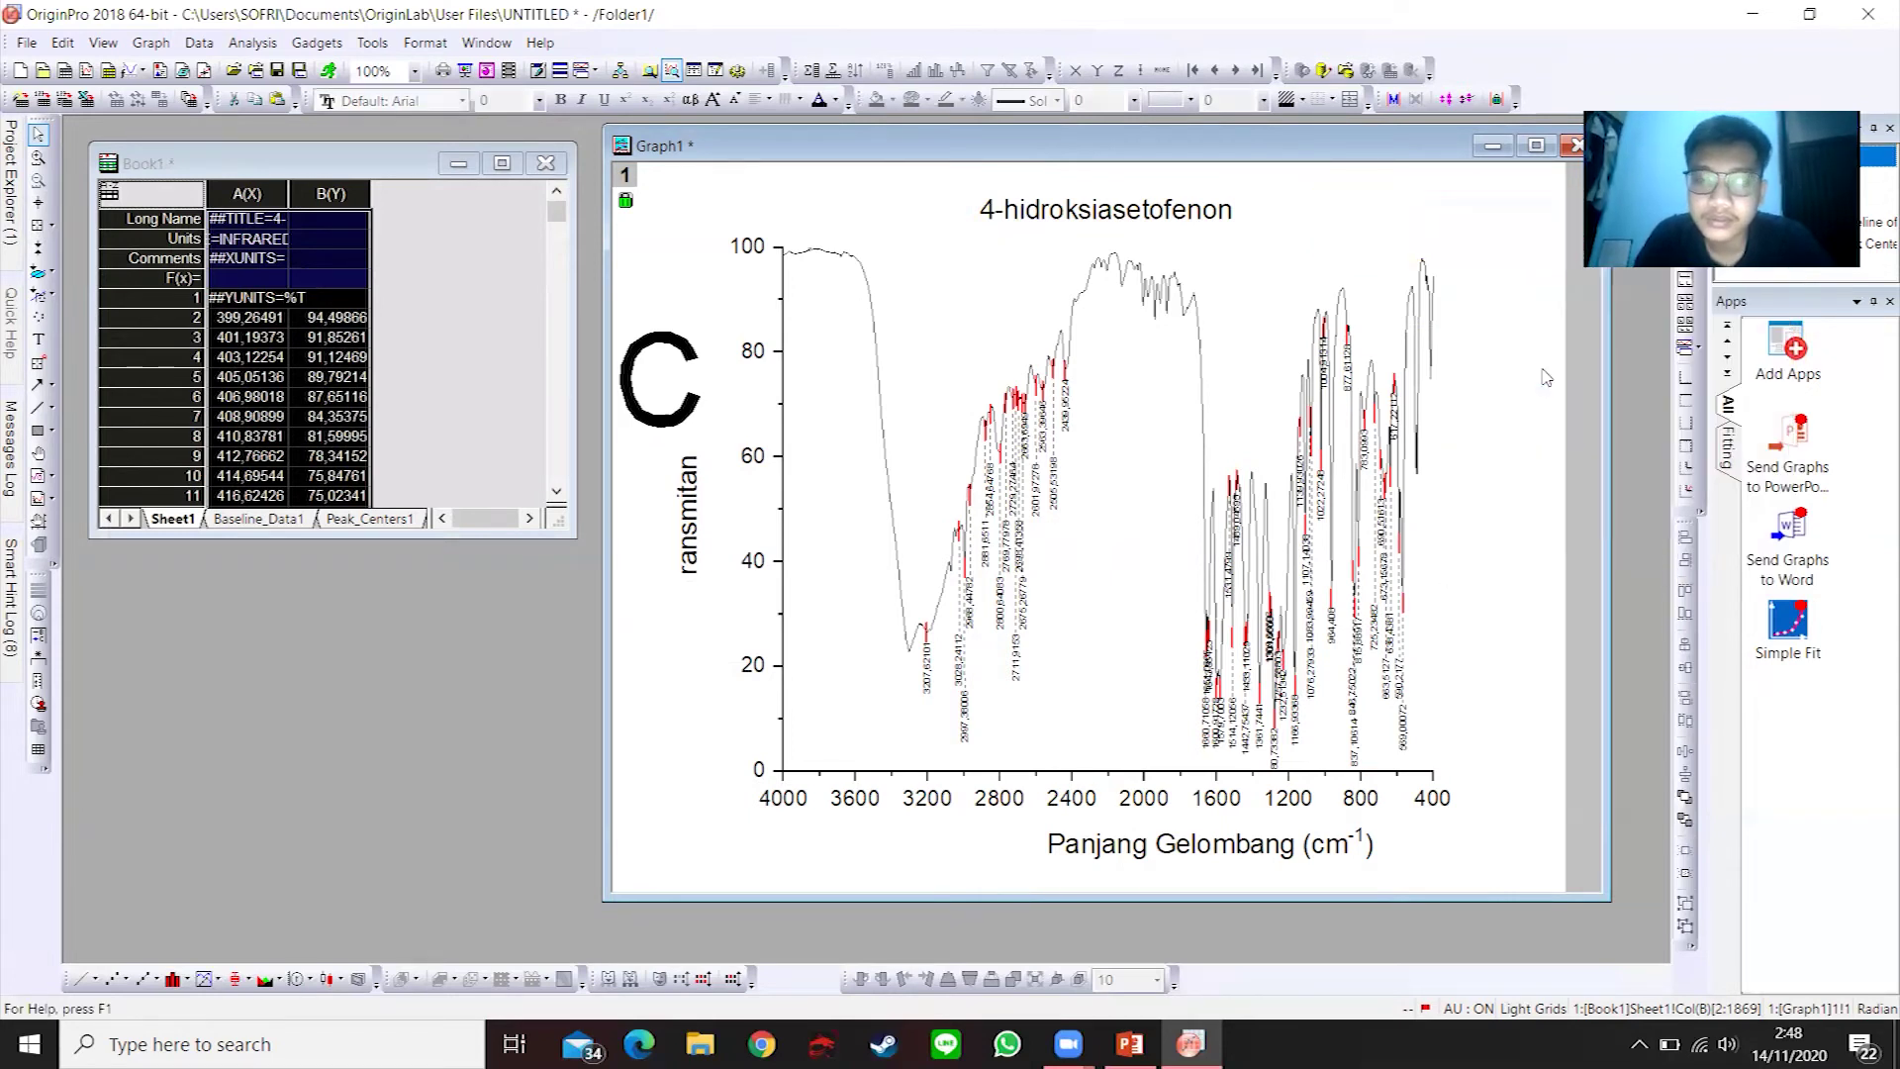
- Open the source worksheet of the peak centers plot from its plot details
click(1003, 714)
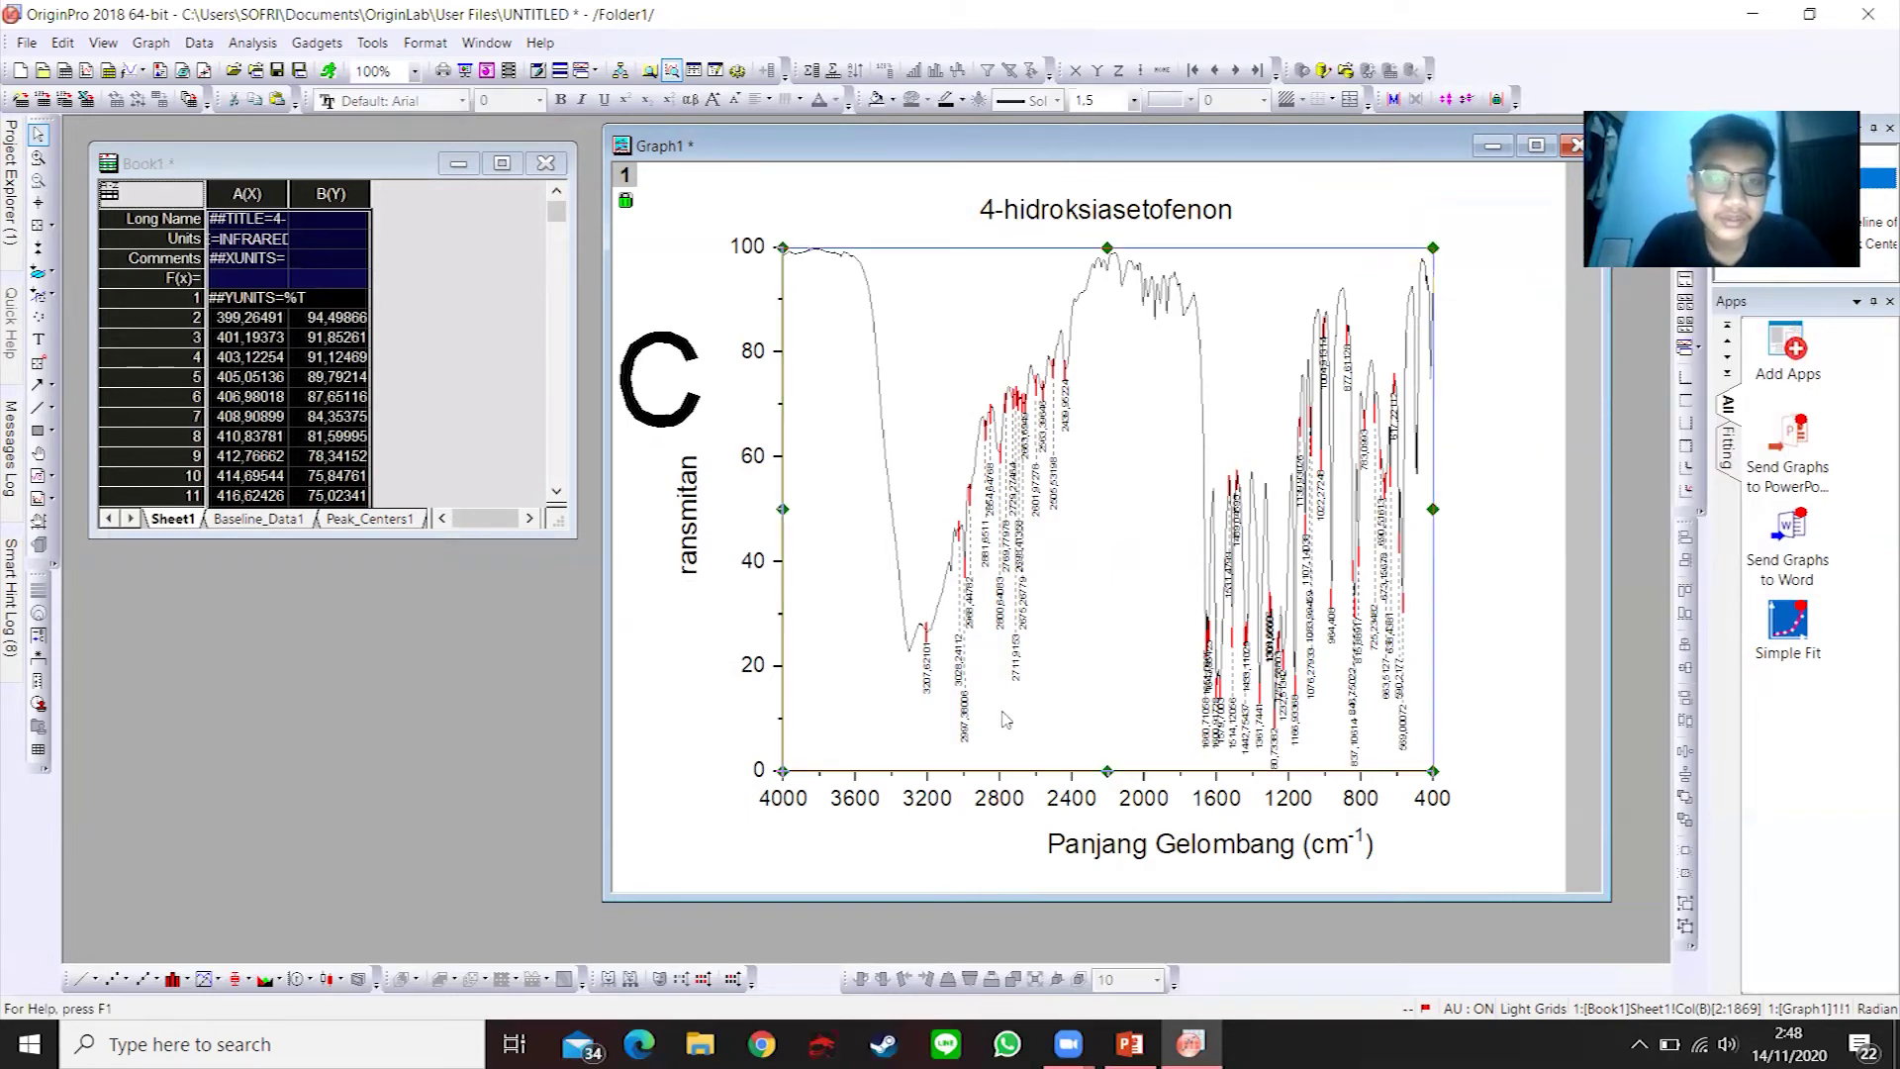
click(952, 723)
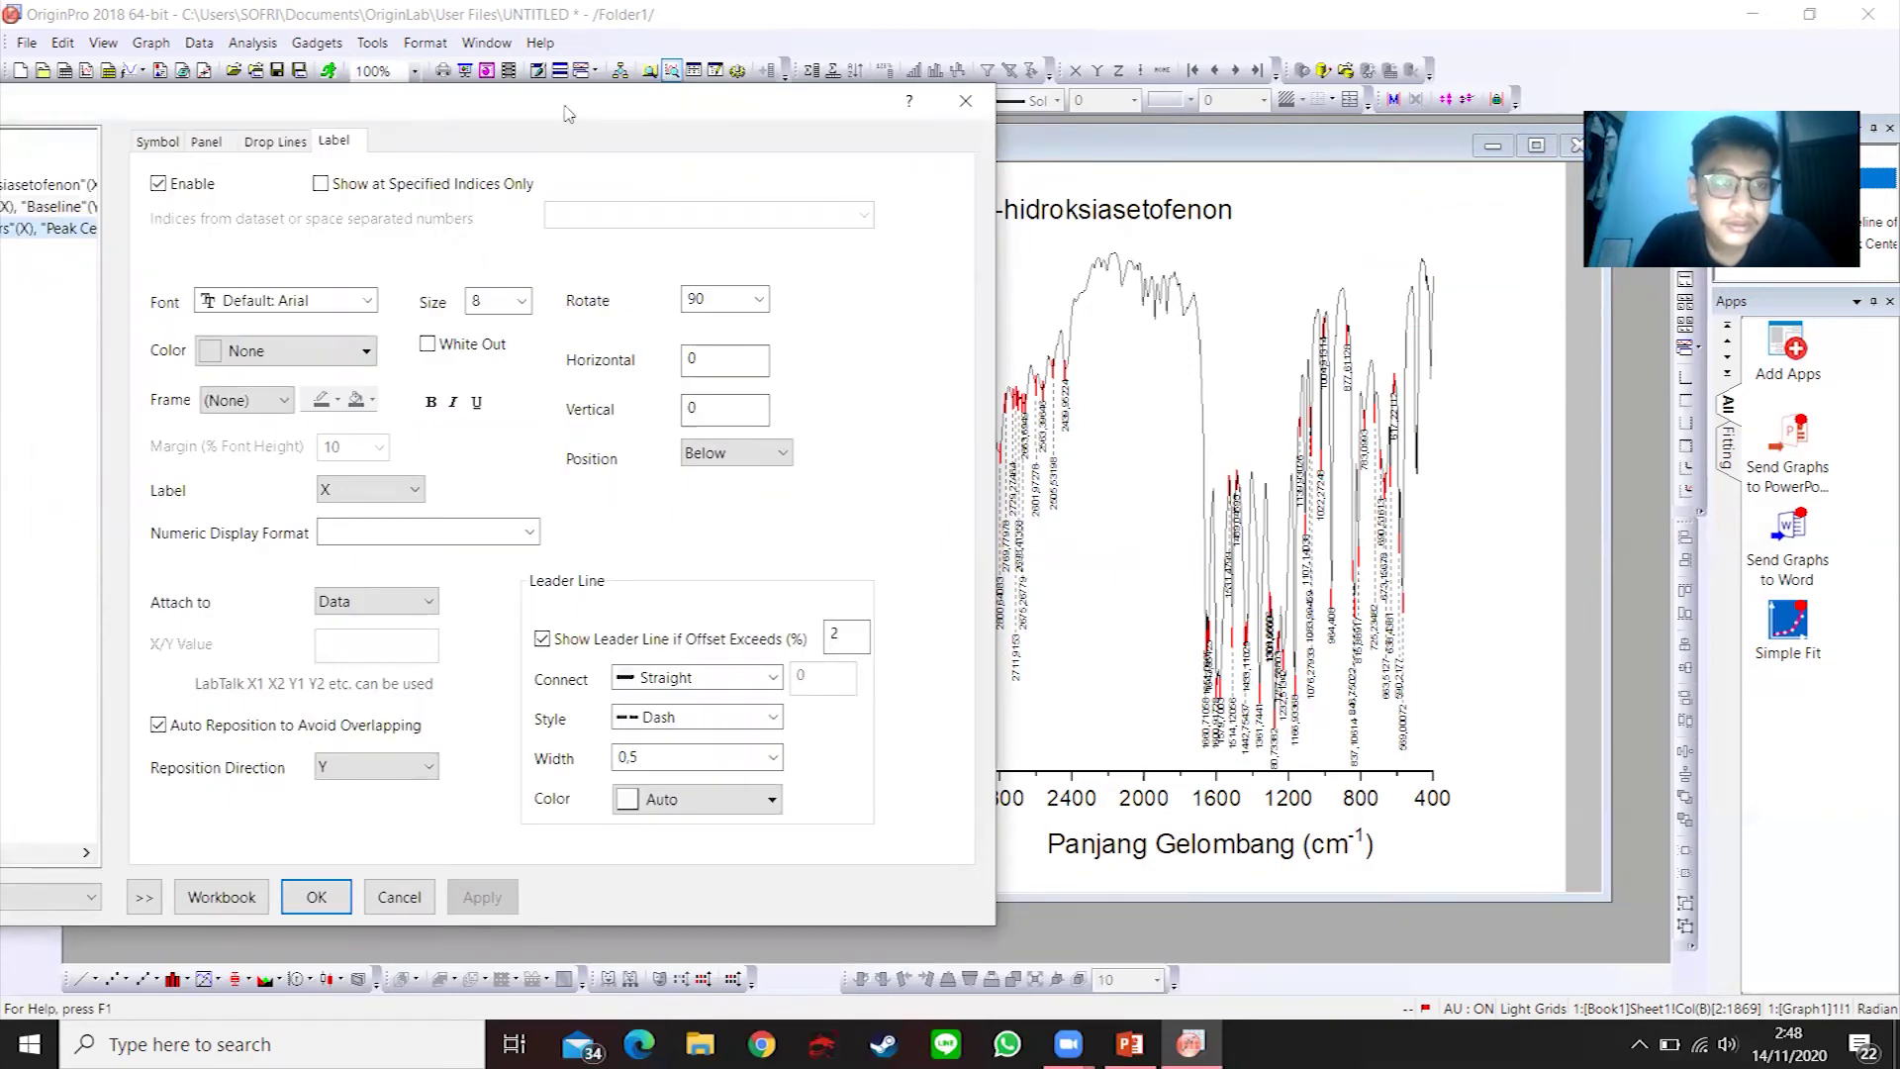
drag(567, 112, 977, 108)
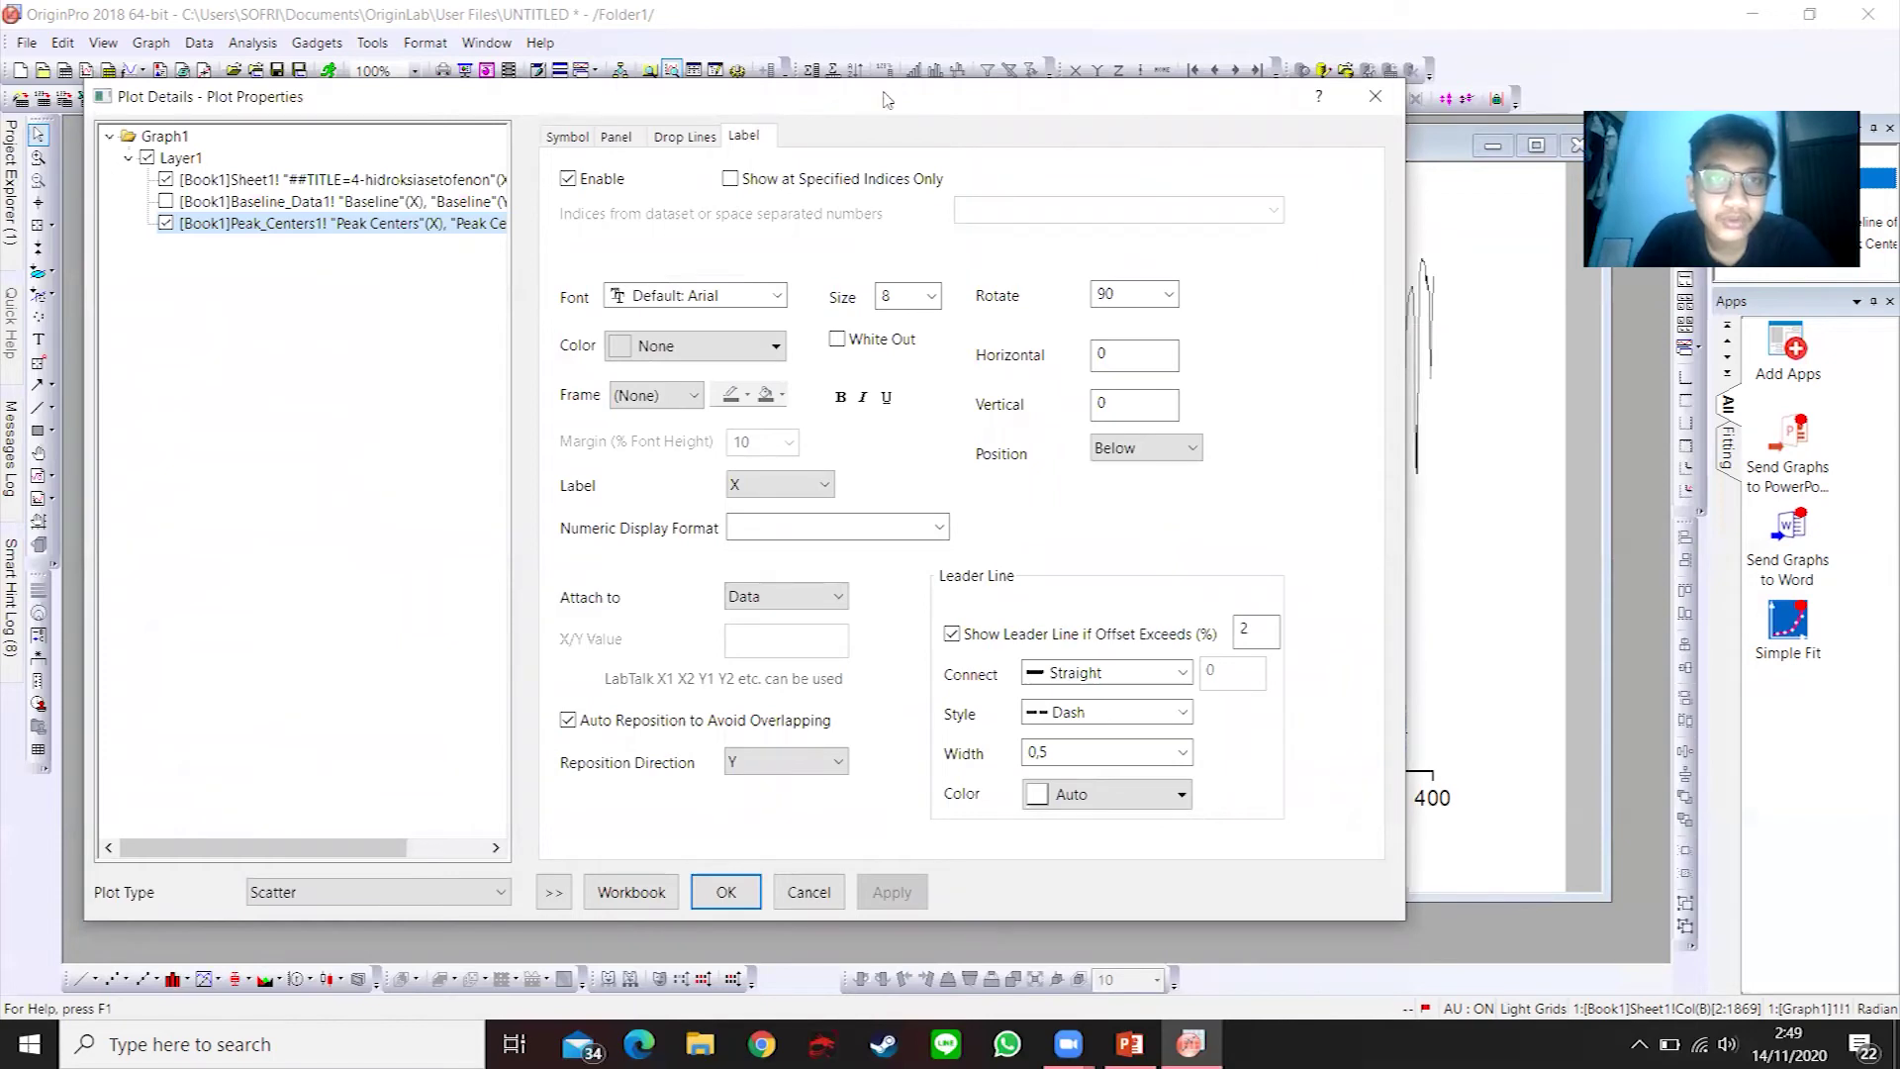
drag(884, 99, 1310, 88)
click(1097, 891)
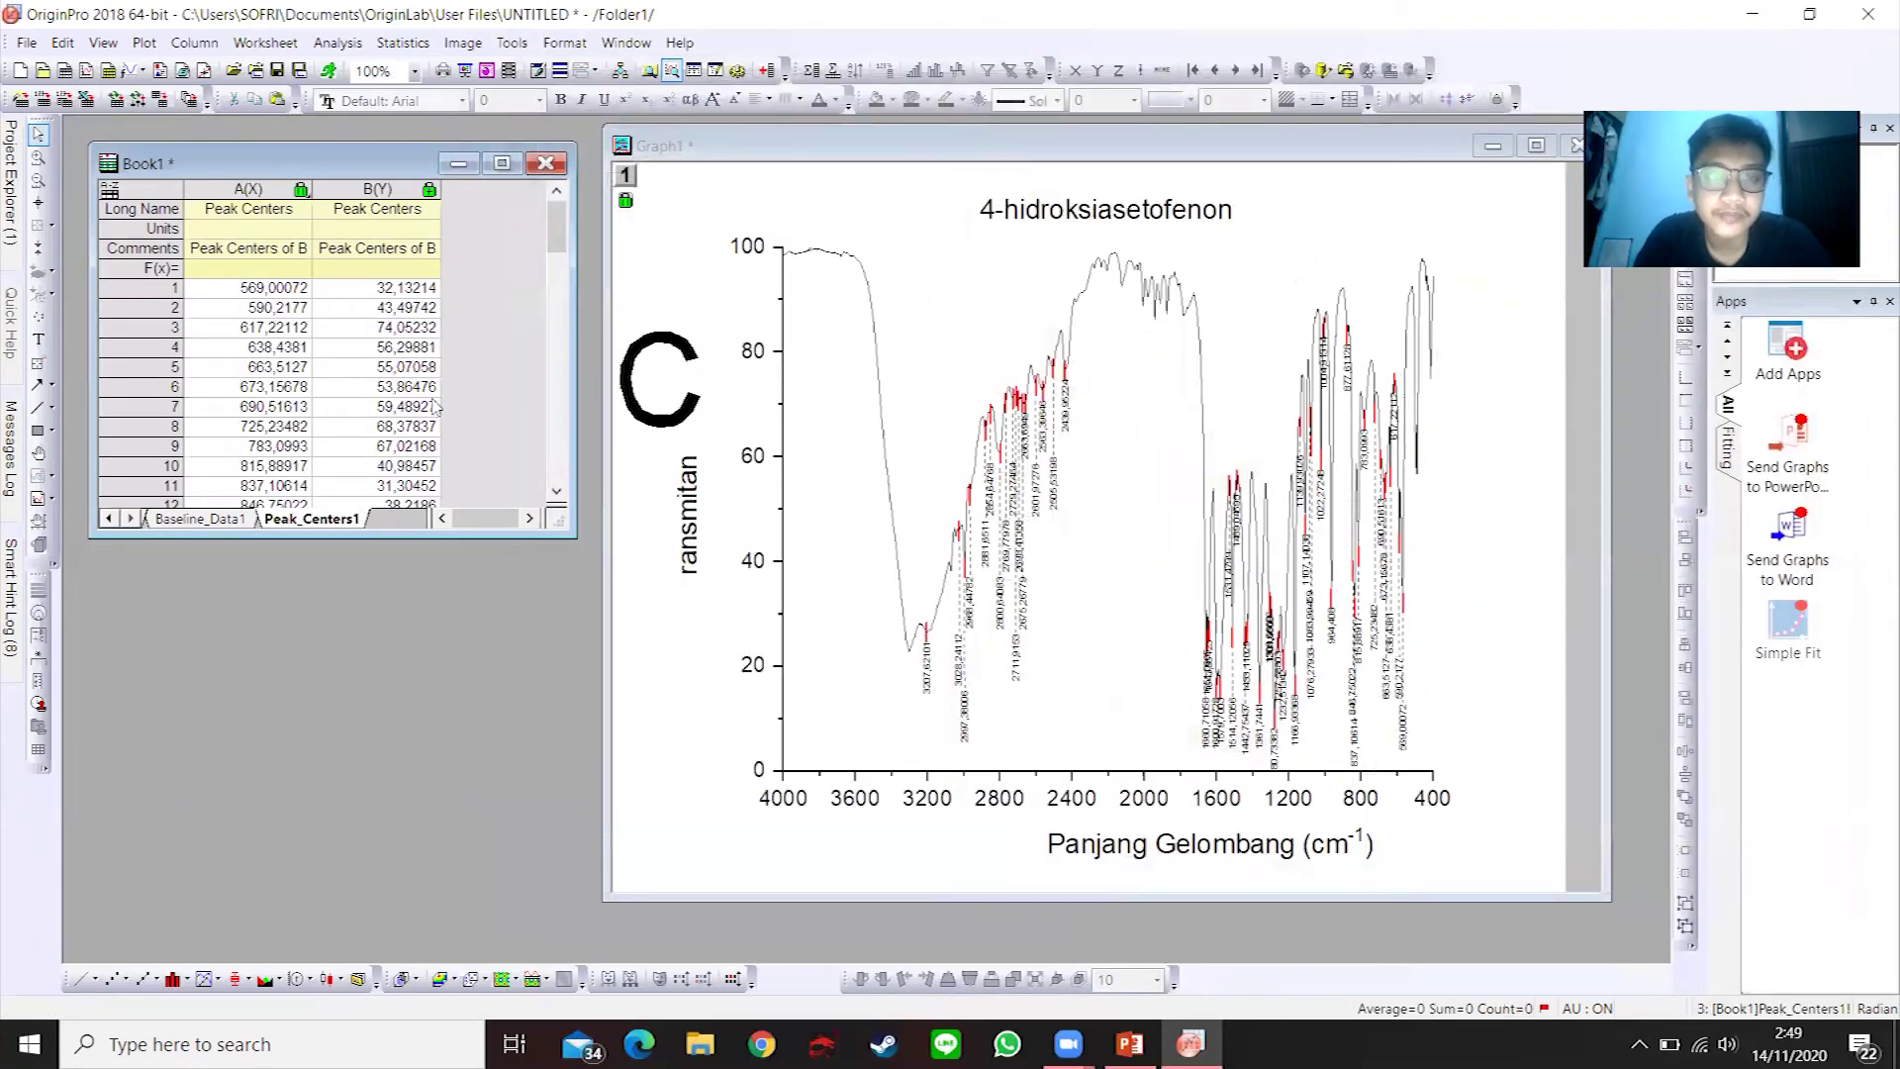
- View the Peak_Centers1 worksheet at full size and restore its window
double_click(289, 164)
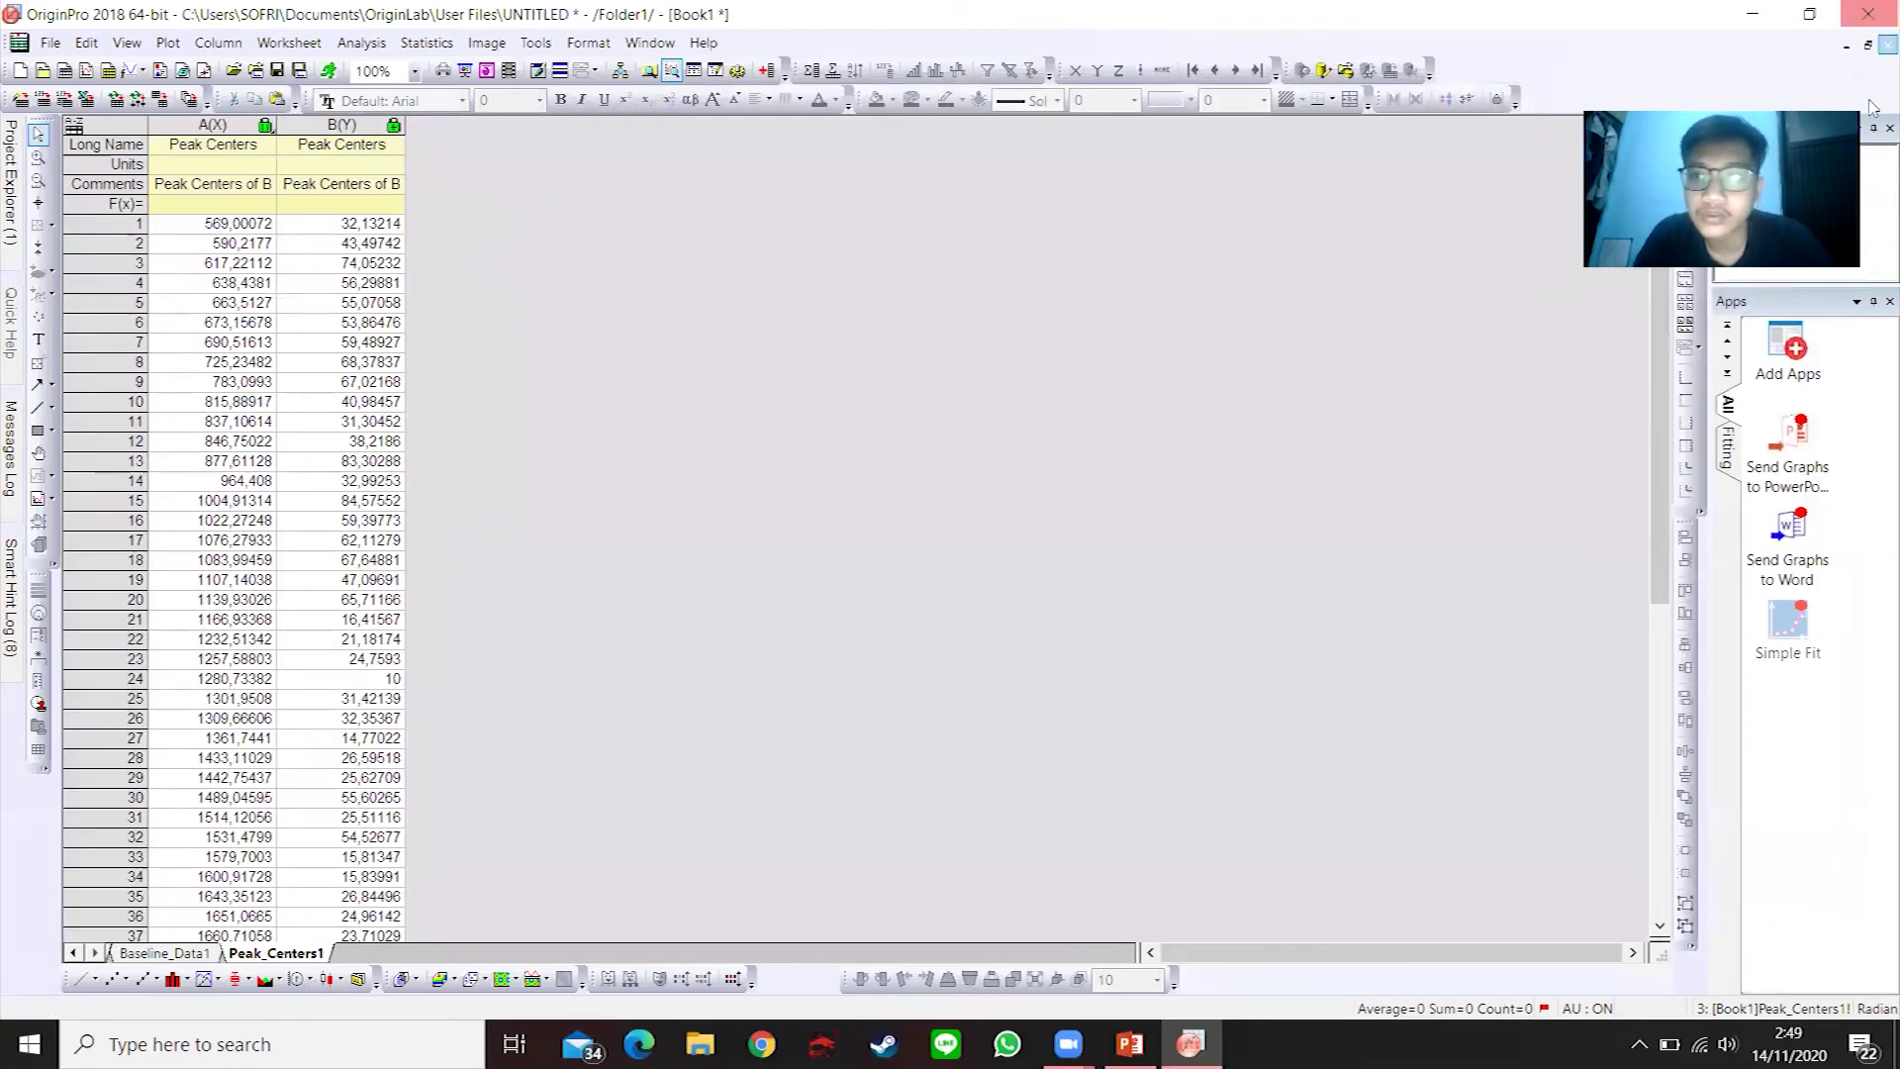
click(1867, 46)
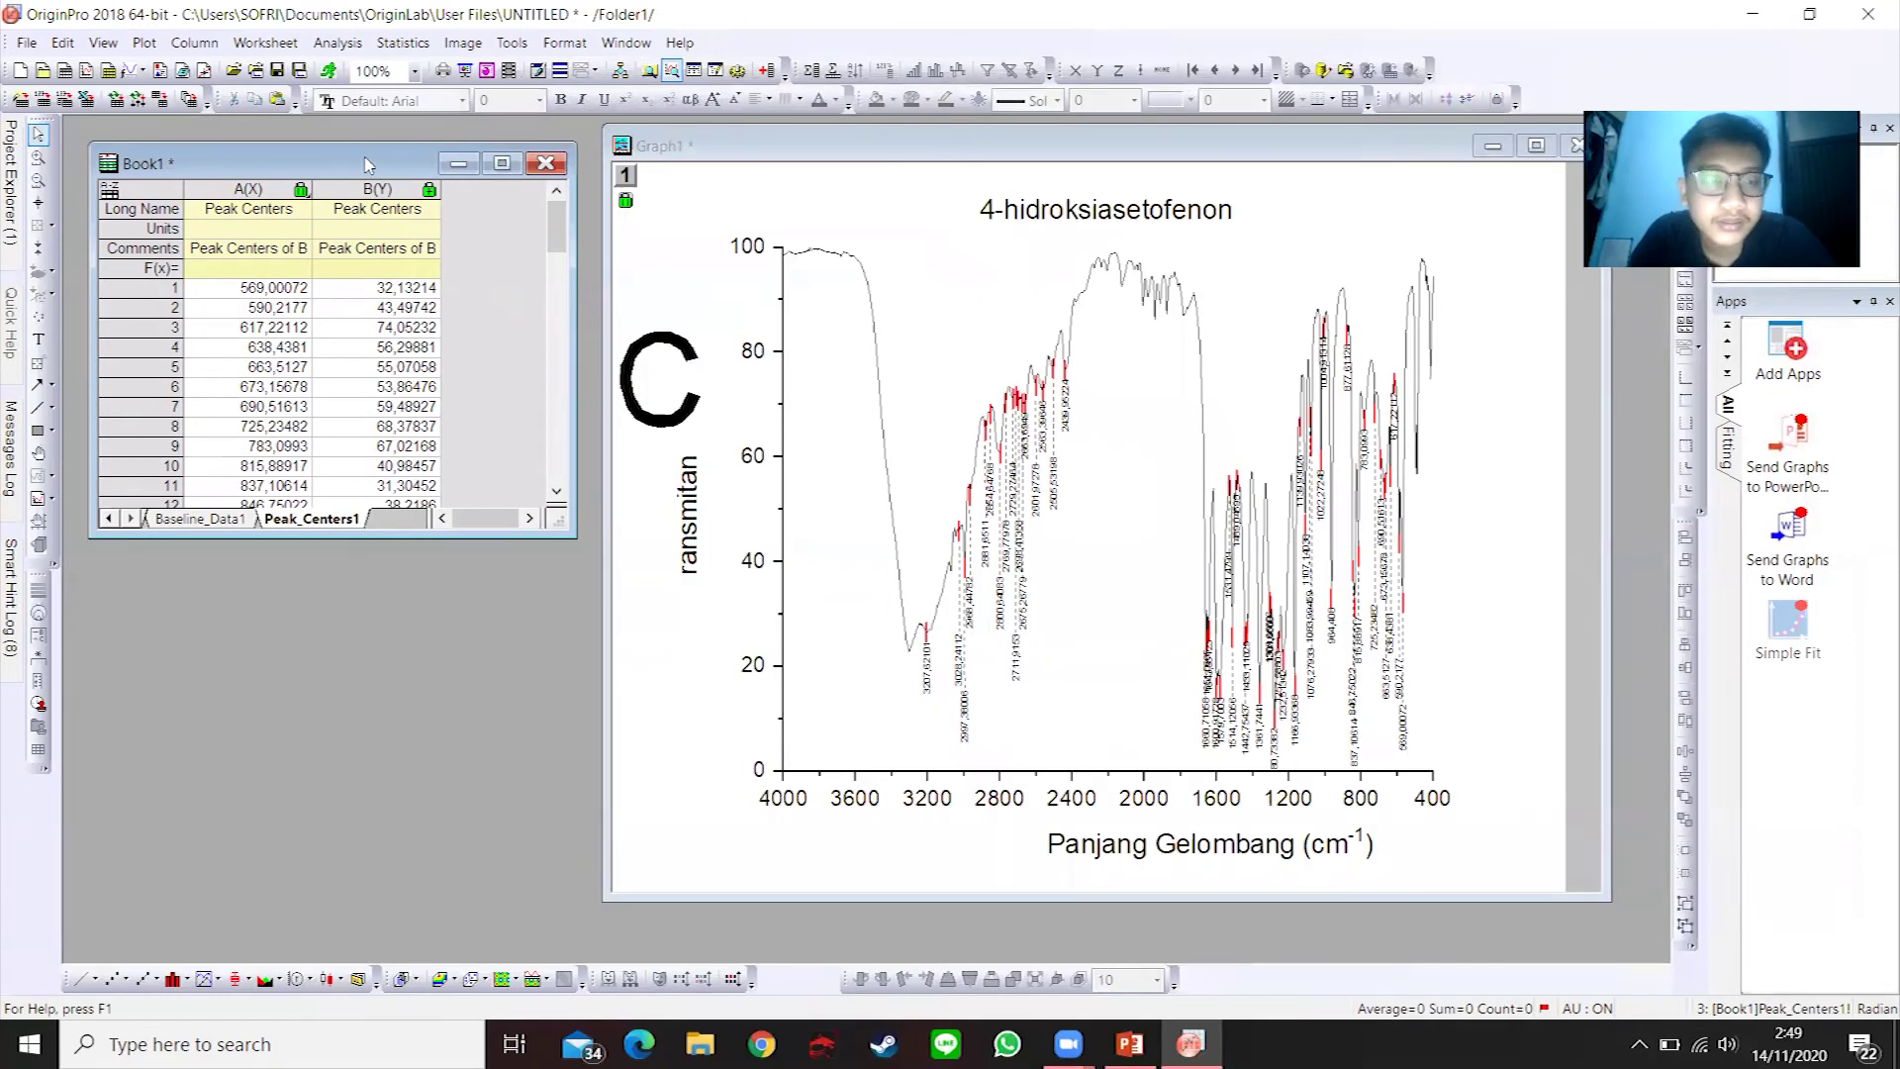
drag(367, 164, 341, 164)
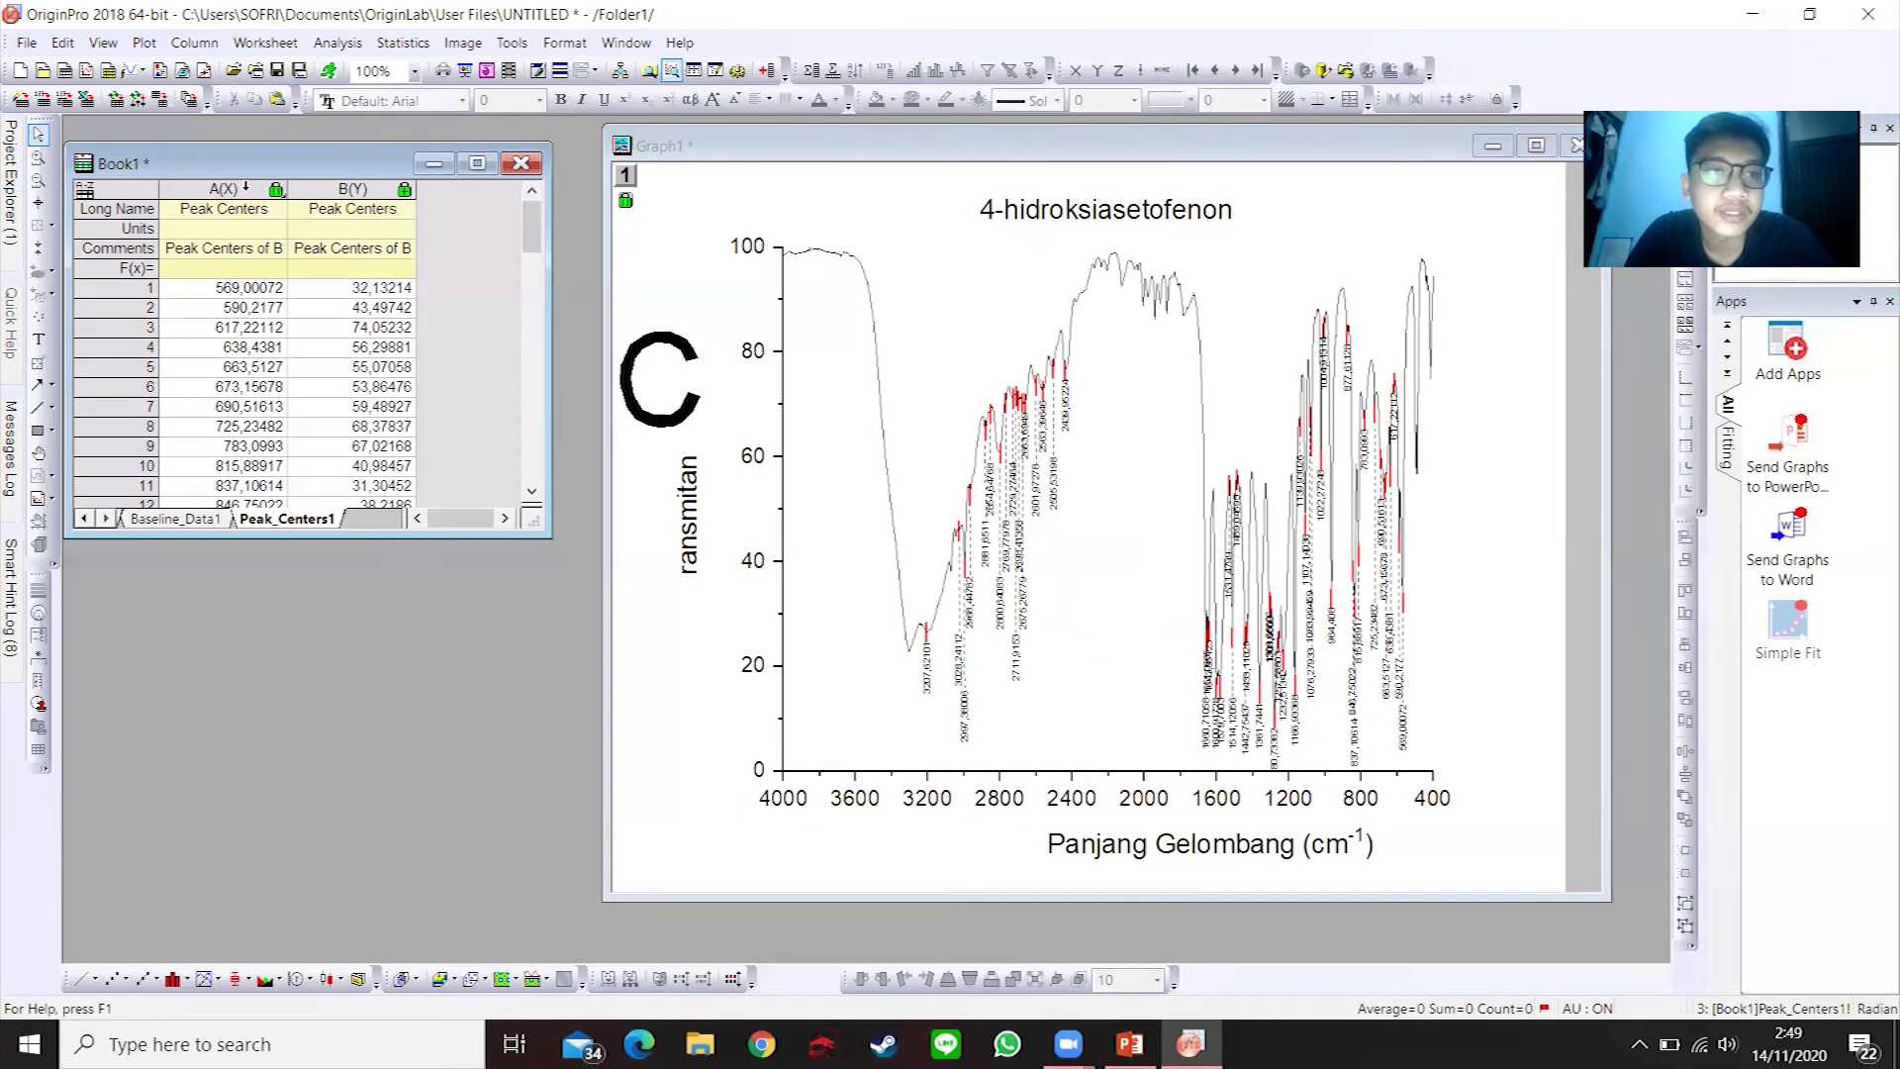
- Format the A(X) column of the Peak_Centers1 sheet with set decimal places and a decimal number of 0
click(248, 190)
right_click(252, 194)
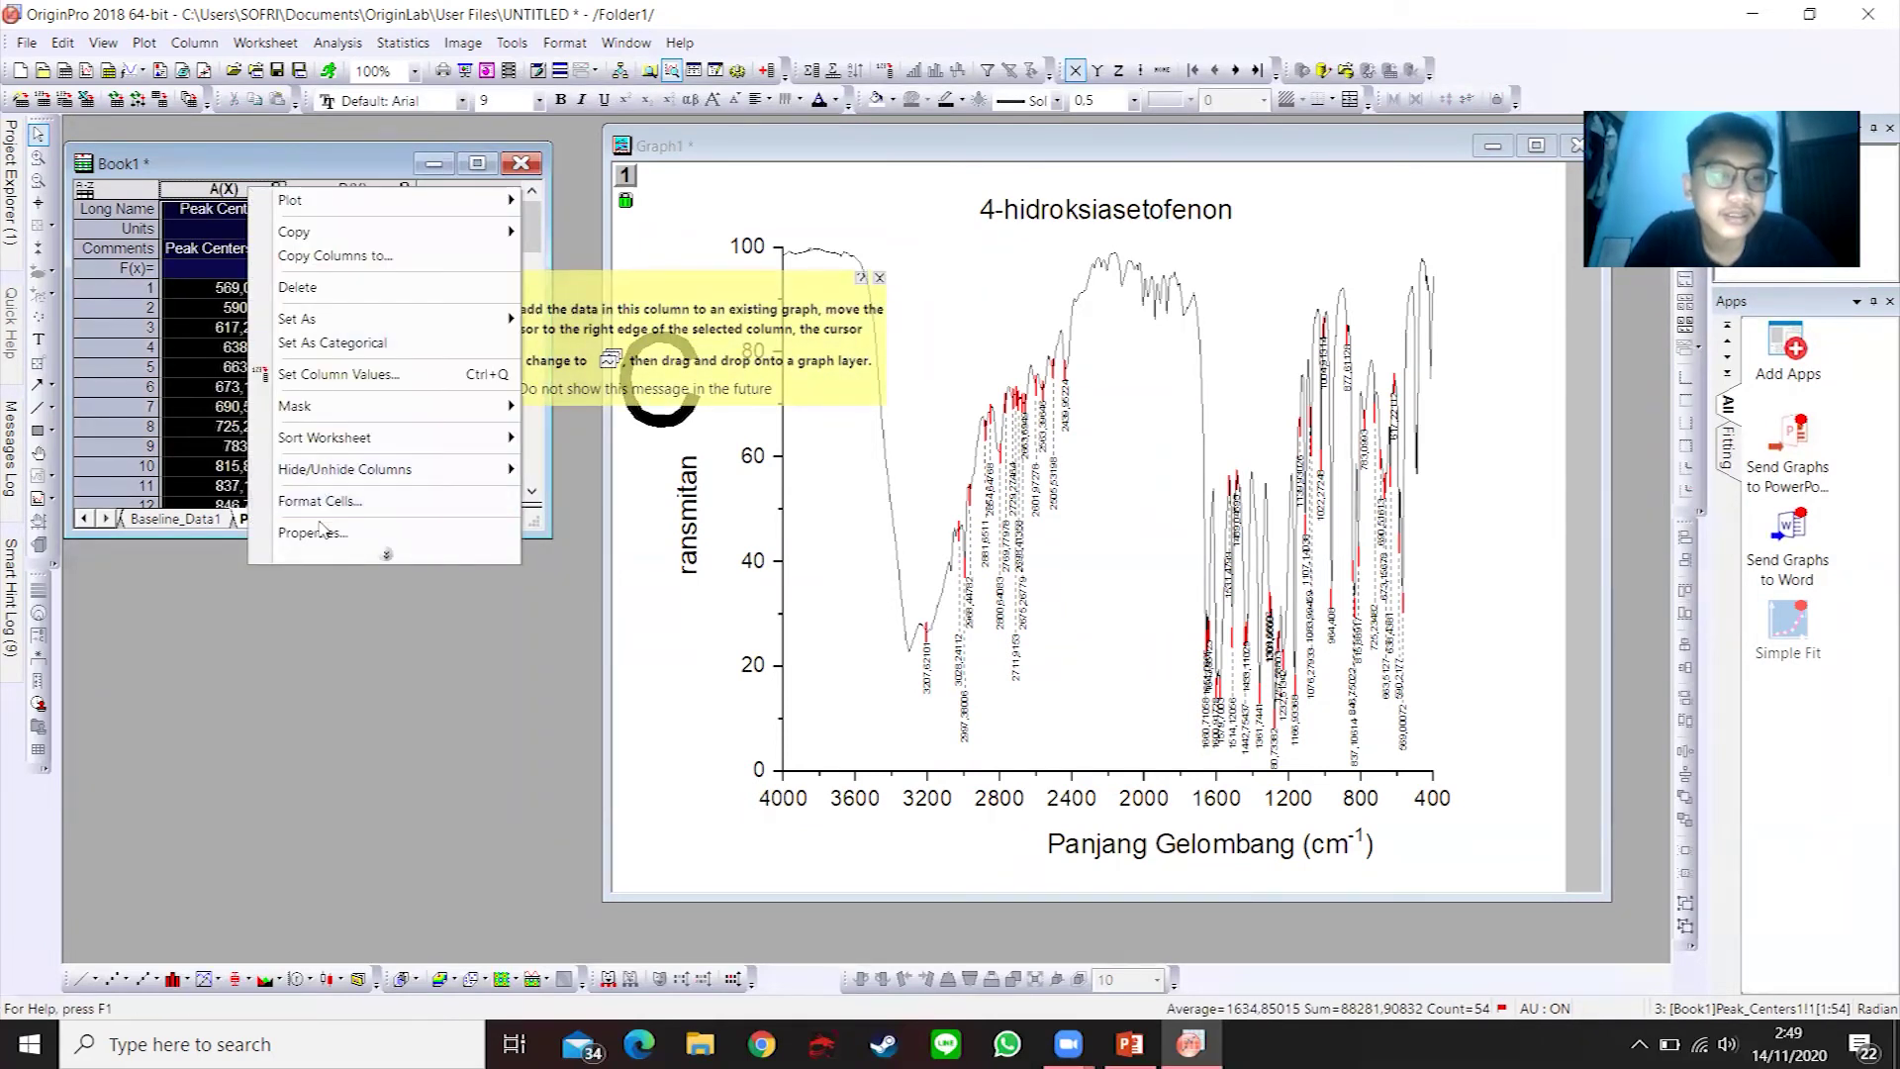
click(315, 534)
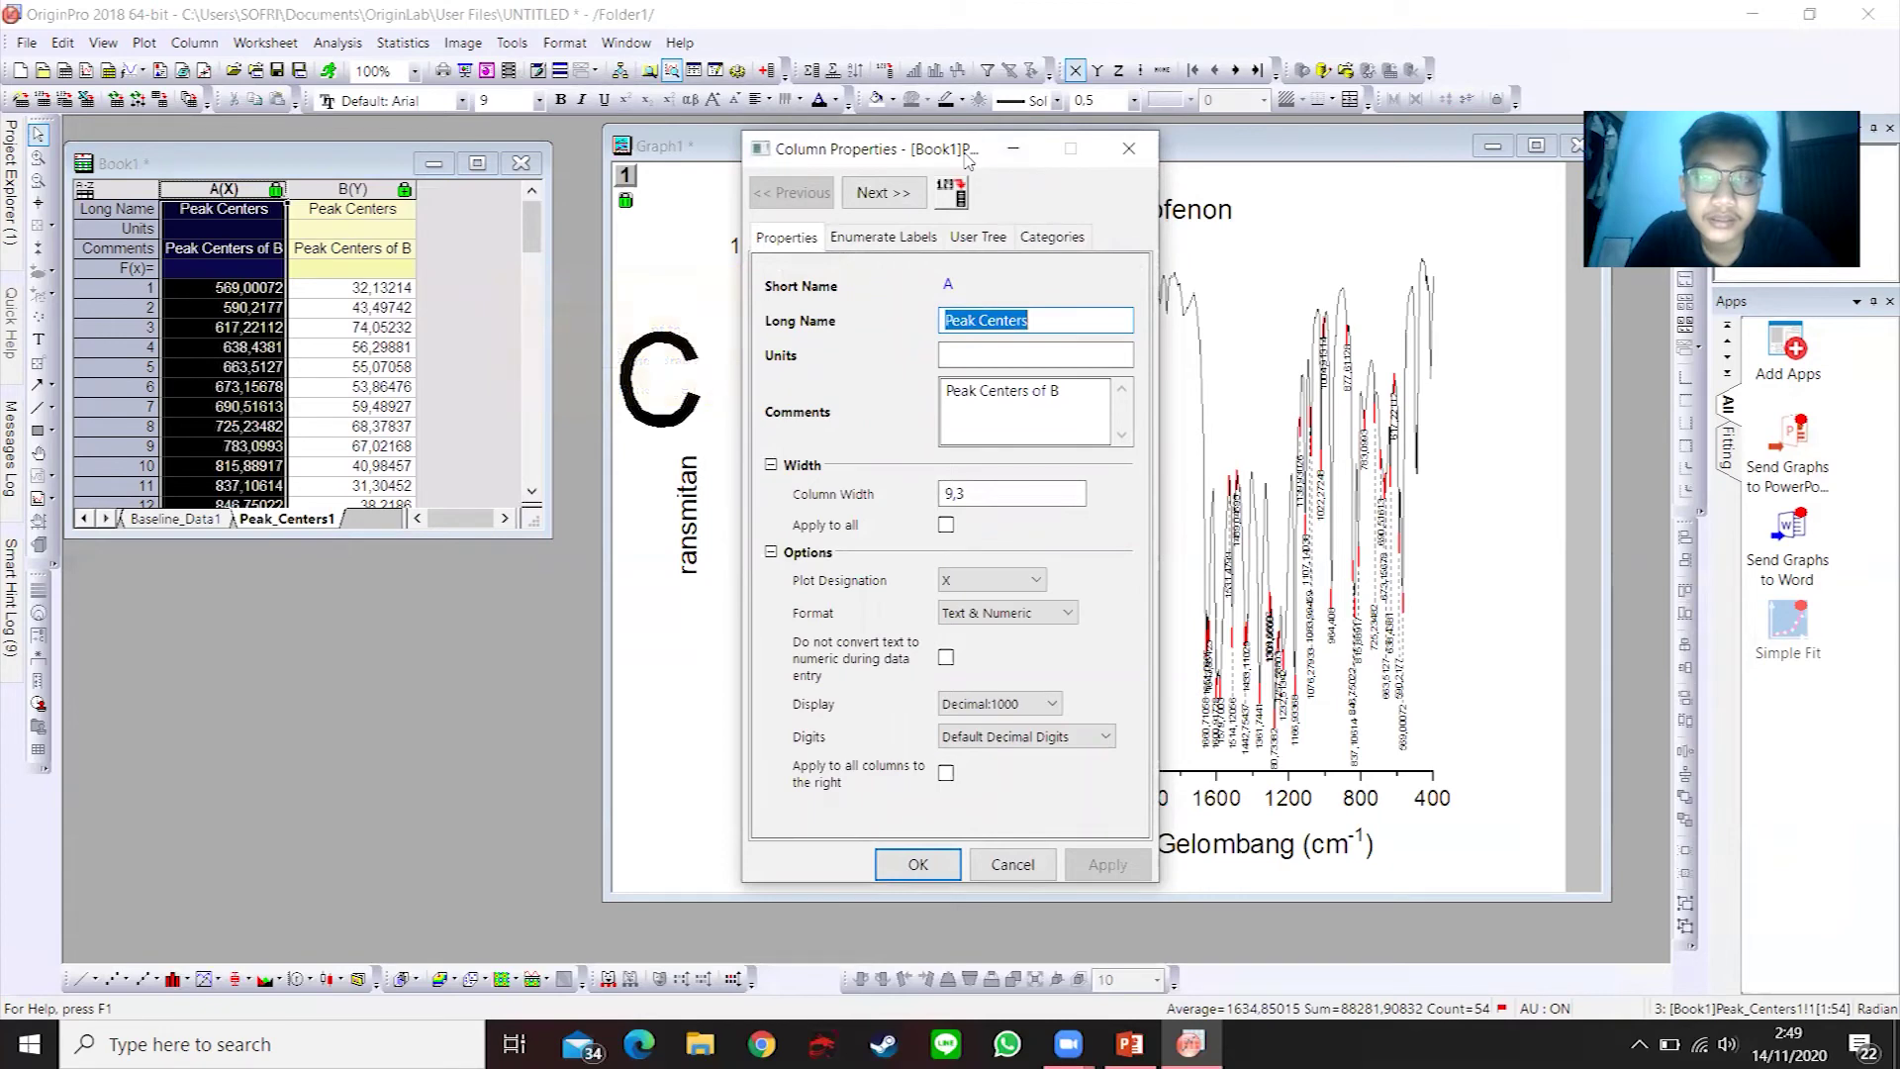
drag(974, 155, 1322, 89)
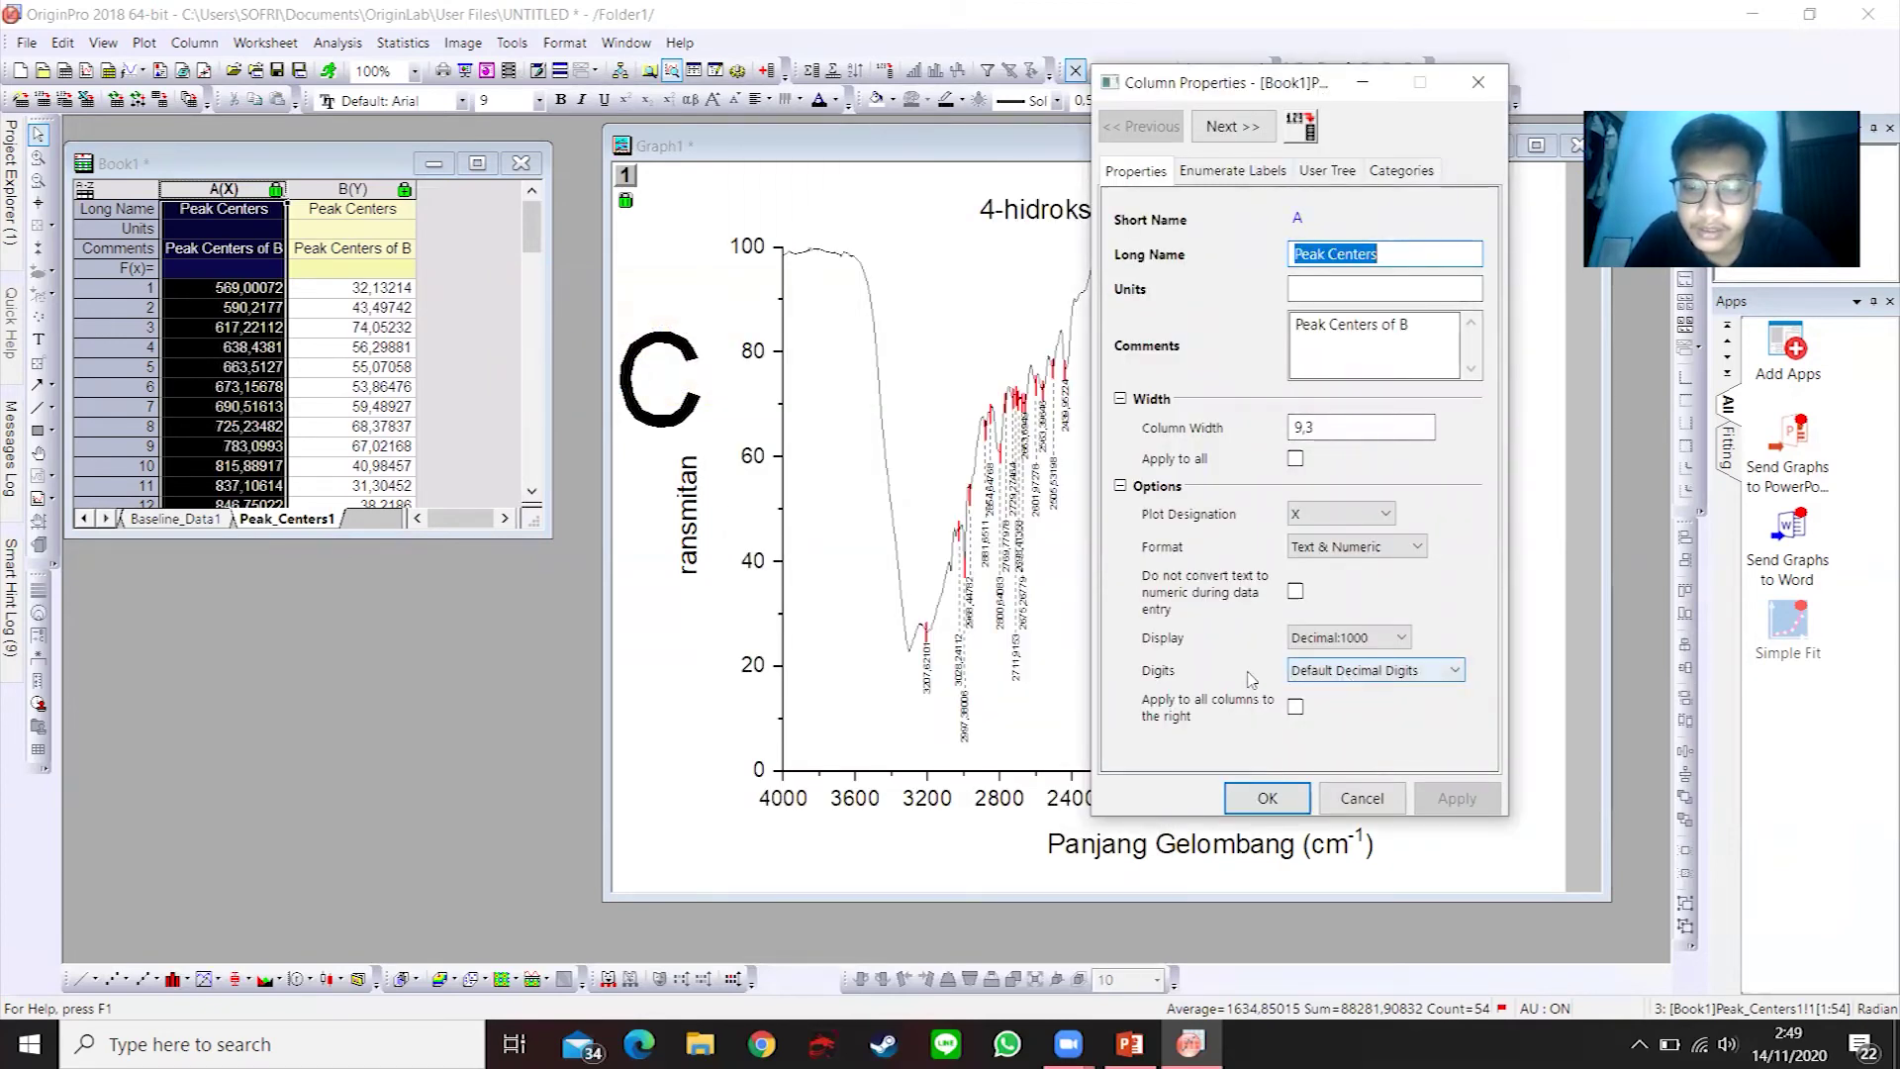
click(1326, 677)
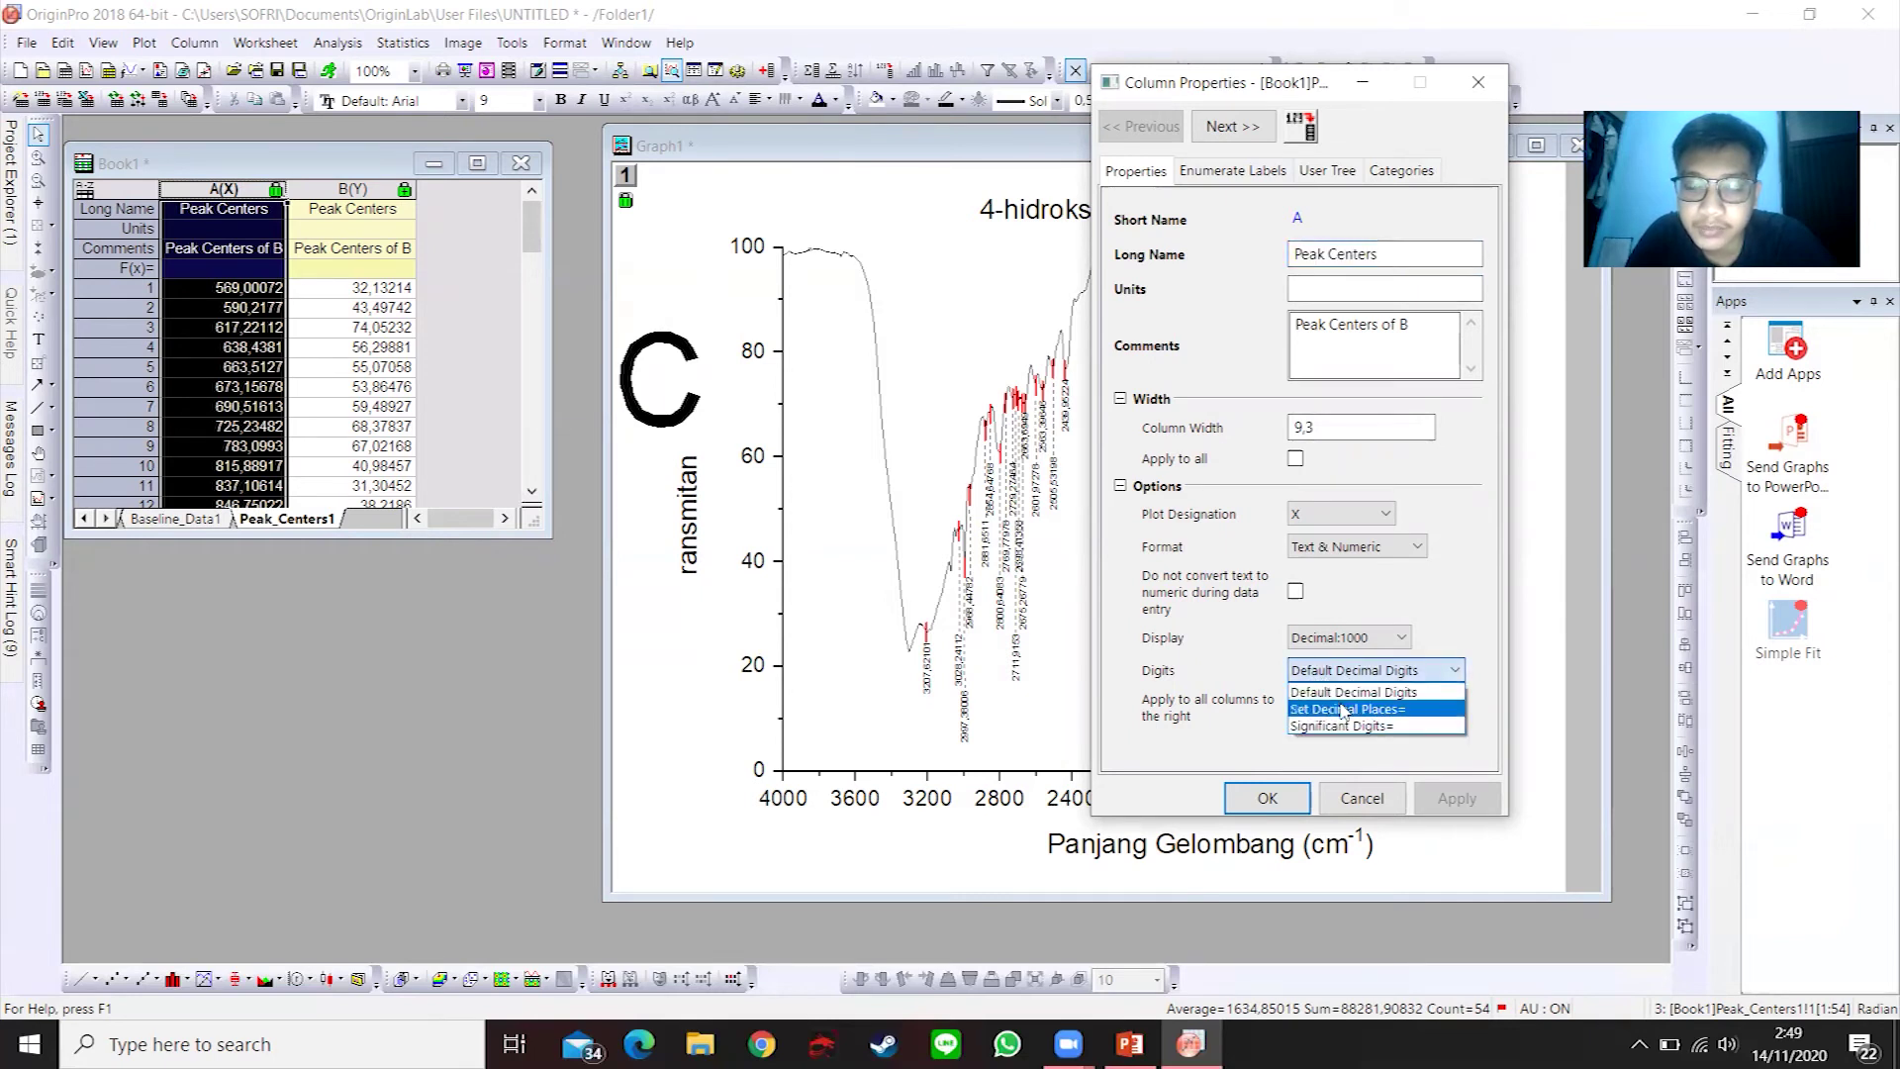
click(1346, 709)
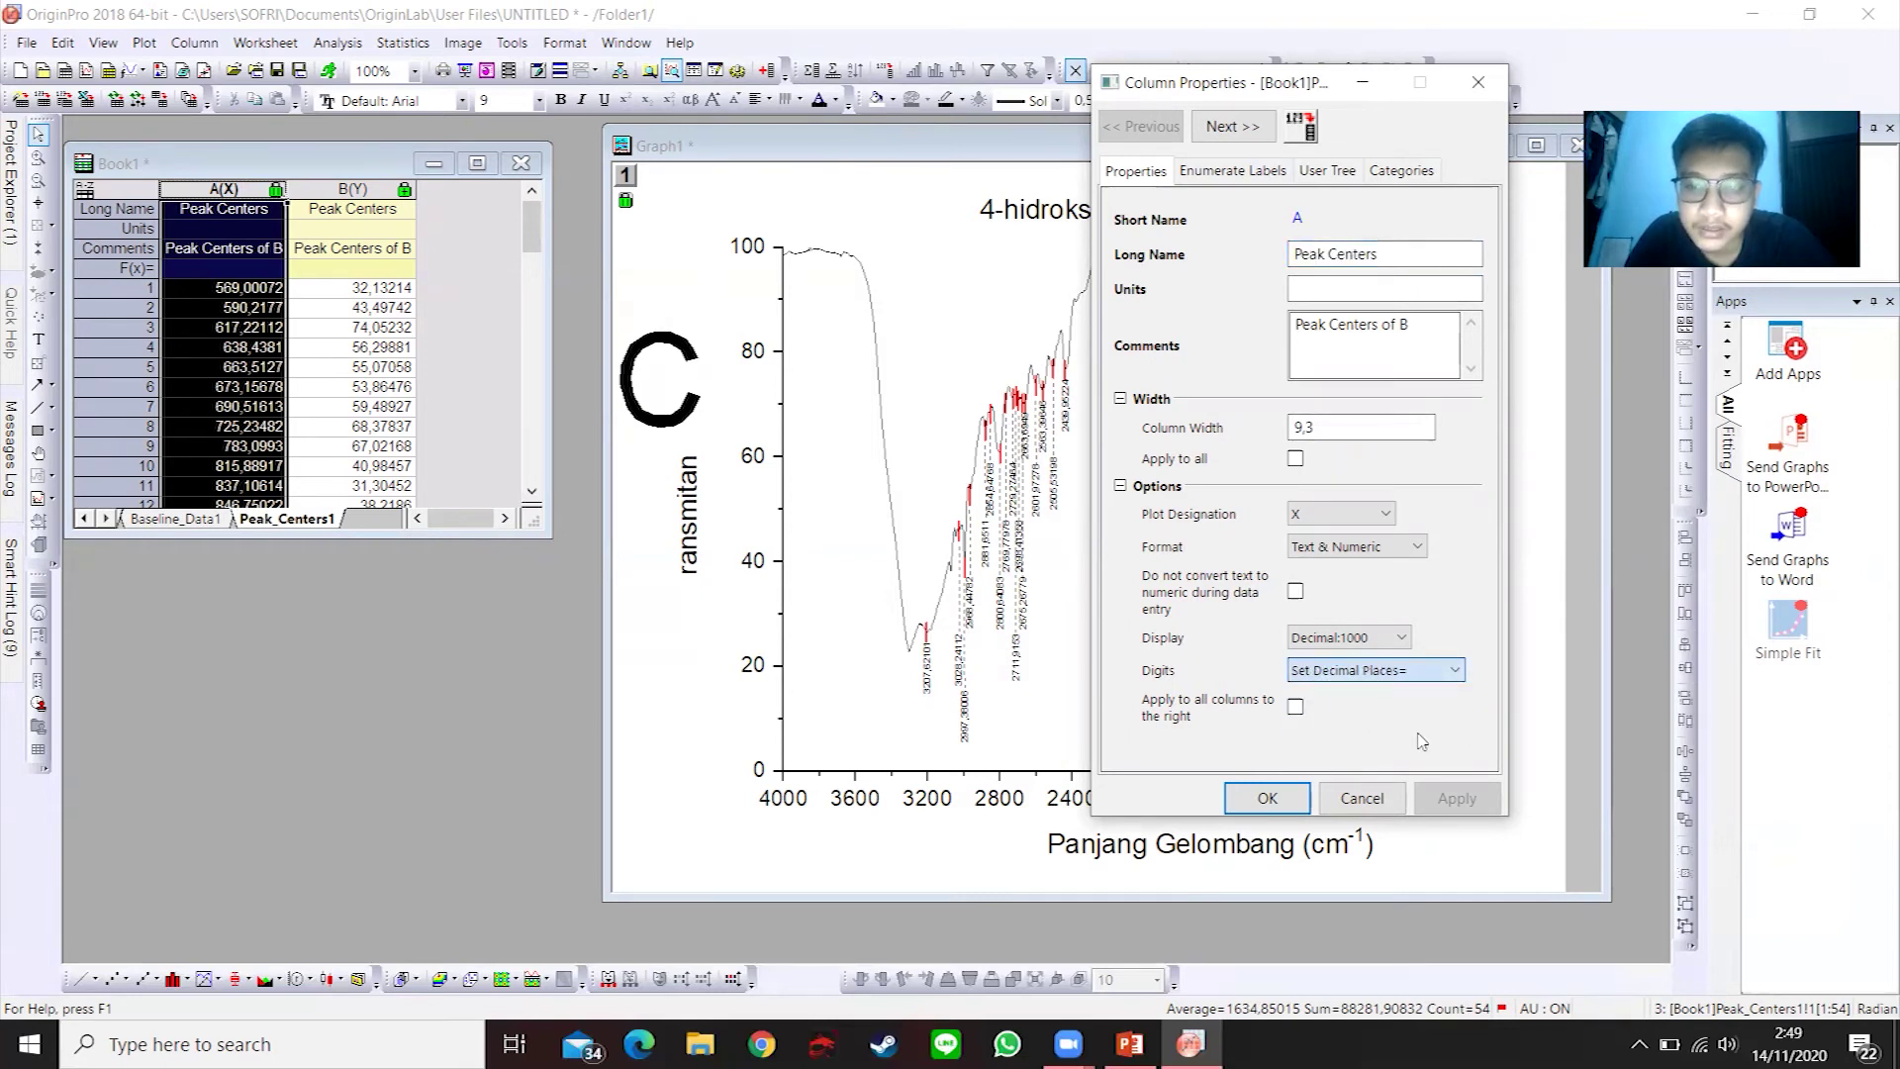
drag(1482, 656, 1484, 690)
double_click(1374, 669)
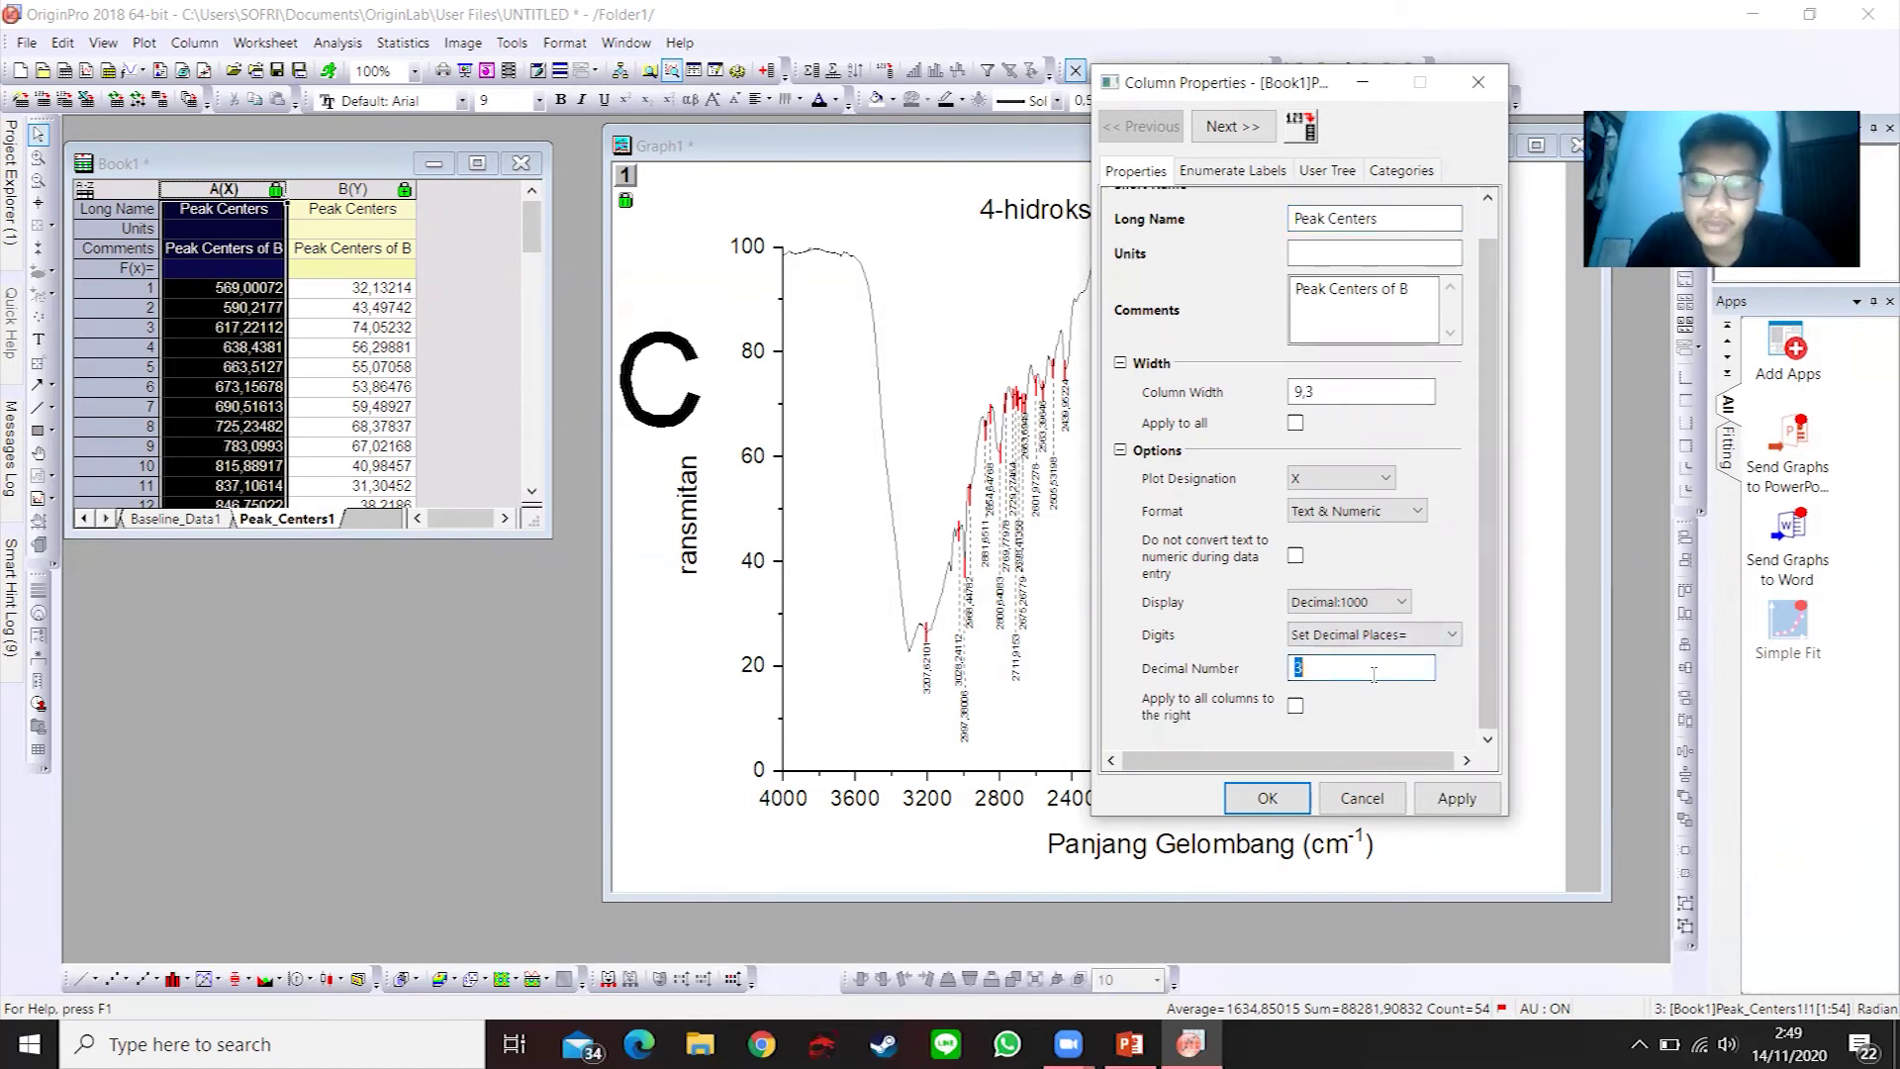
text(0)
click(1457, 798)
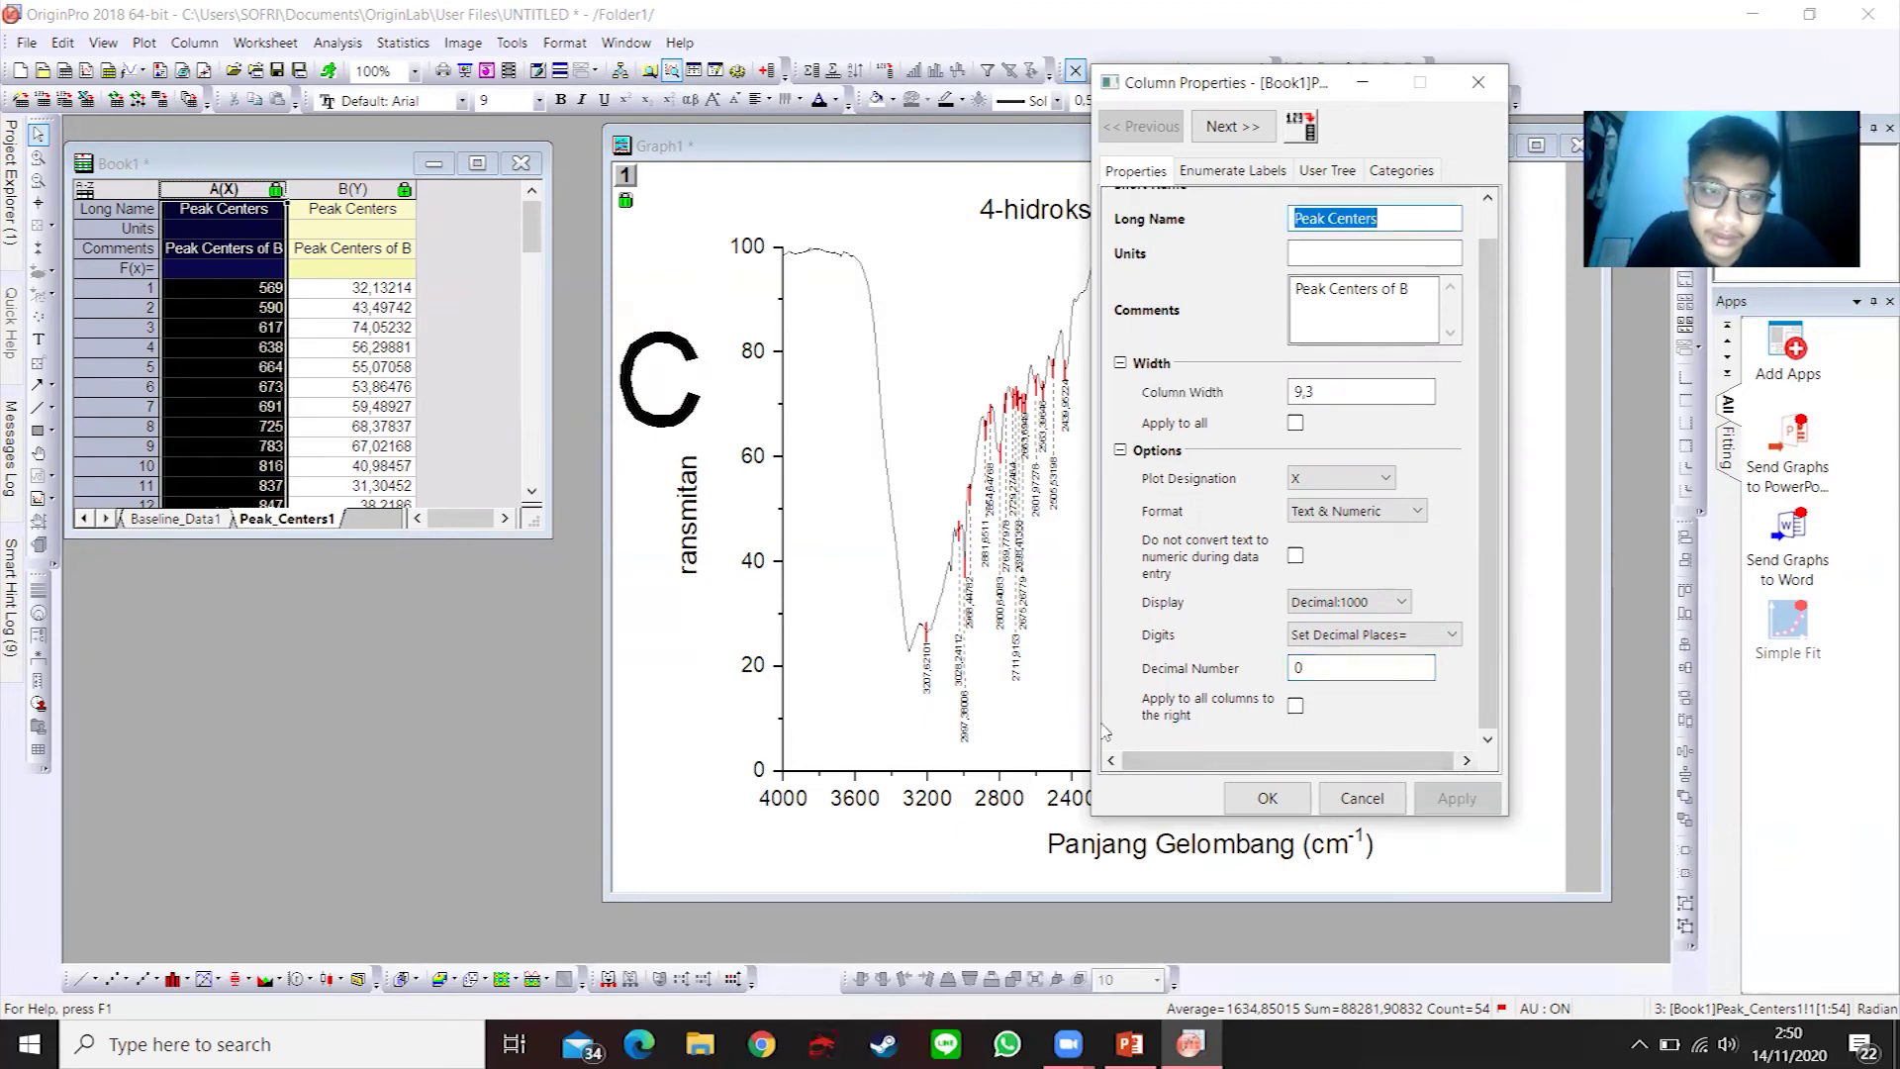
click(1265, 797)
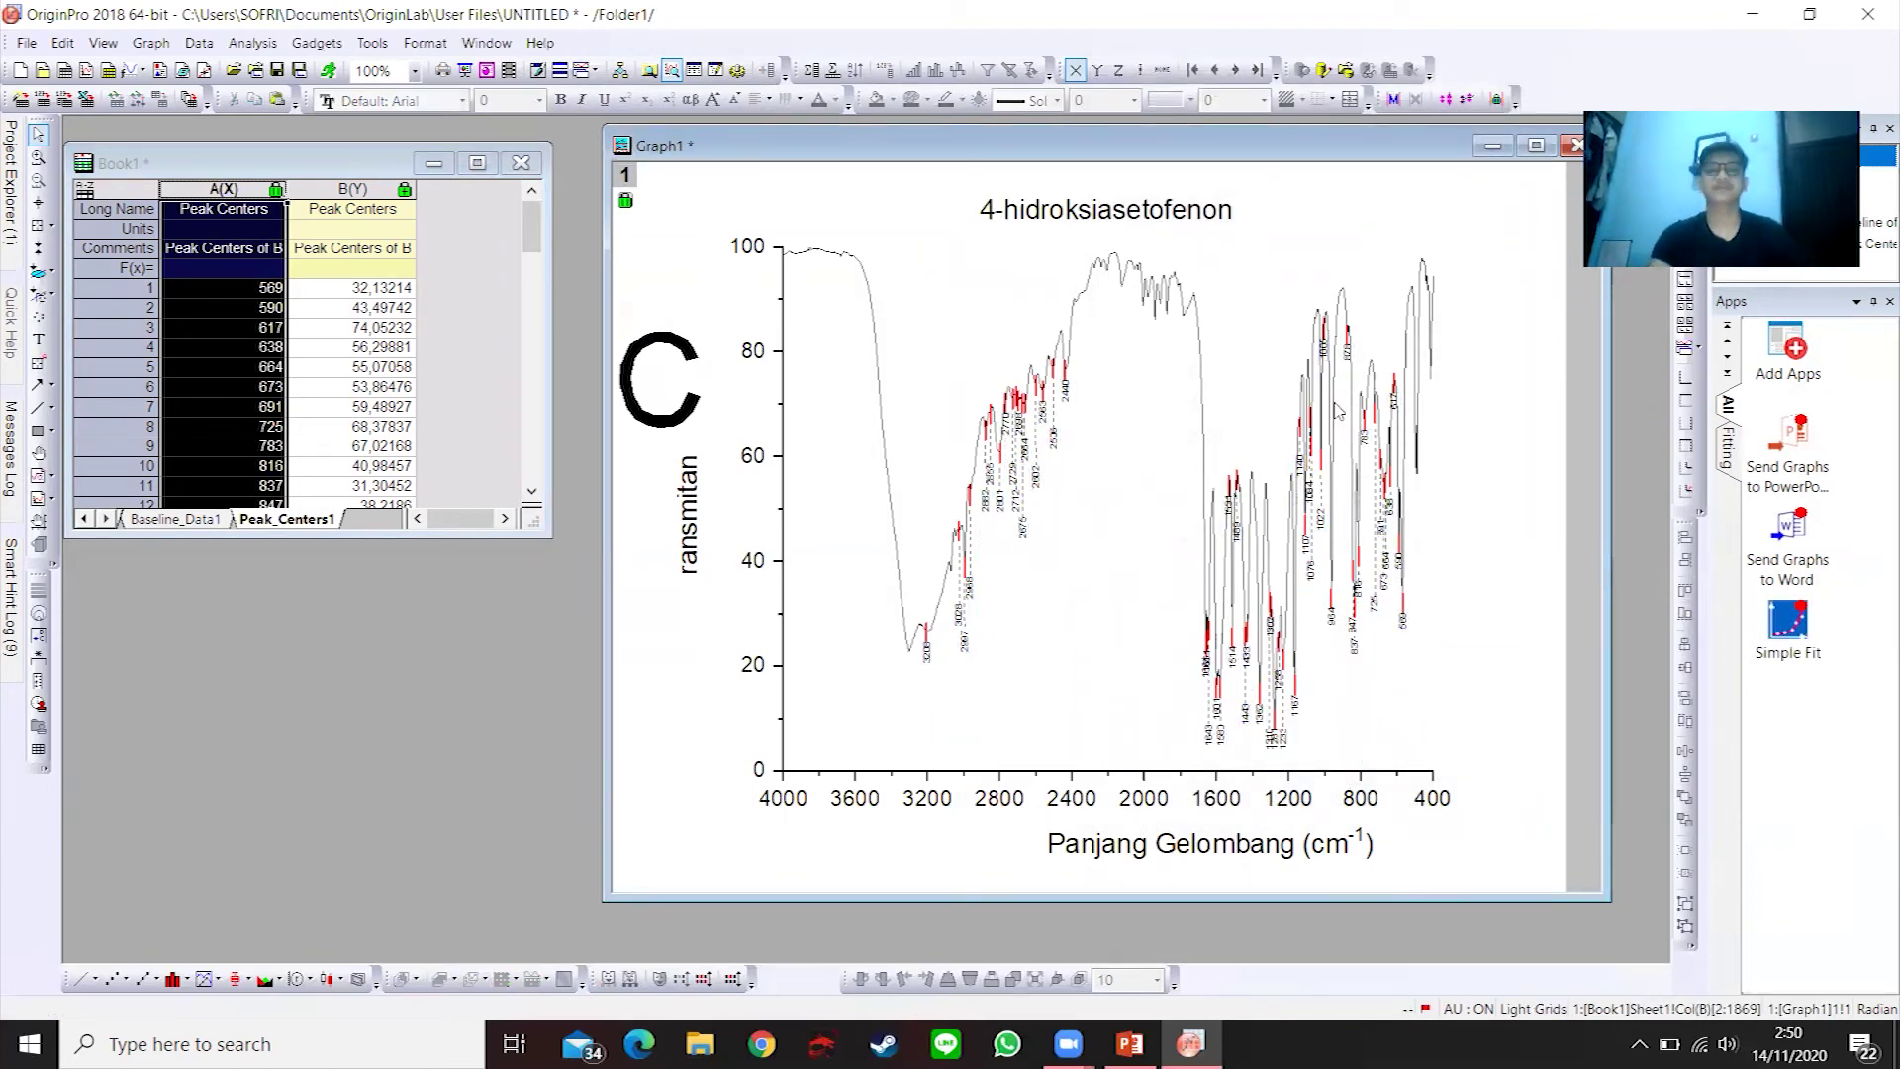
right_click(1186, 159)
click(1164, 162)
drag(1143, 150, 1132, 151)
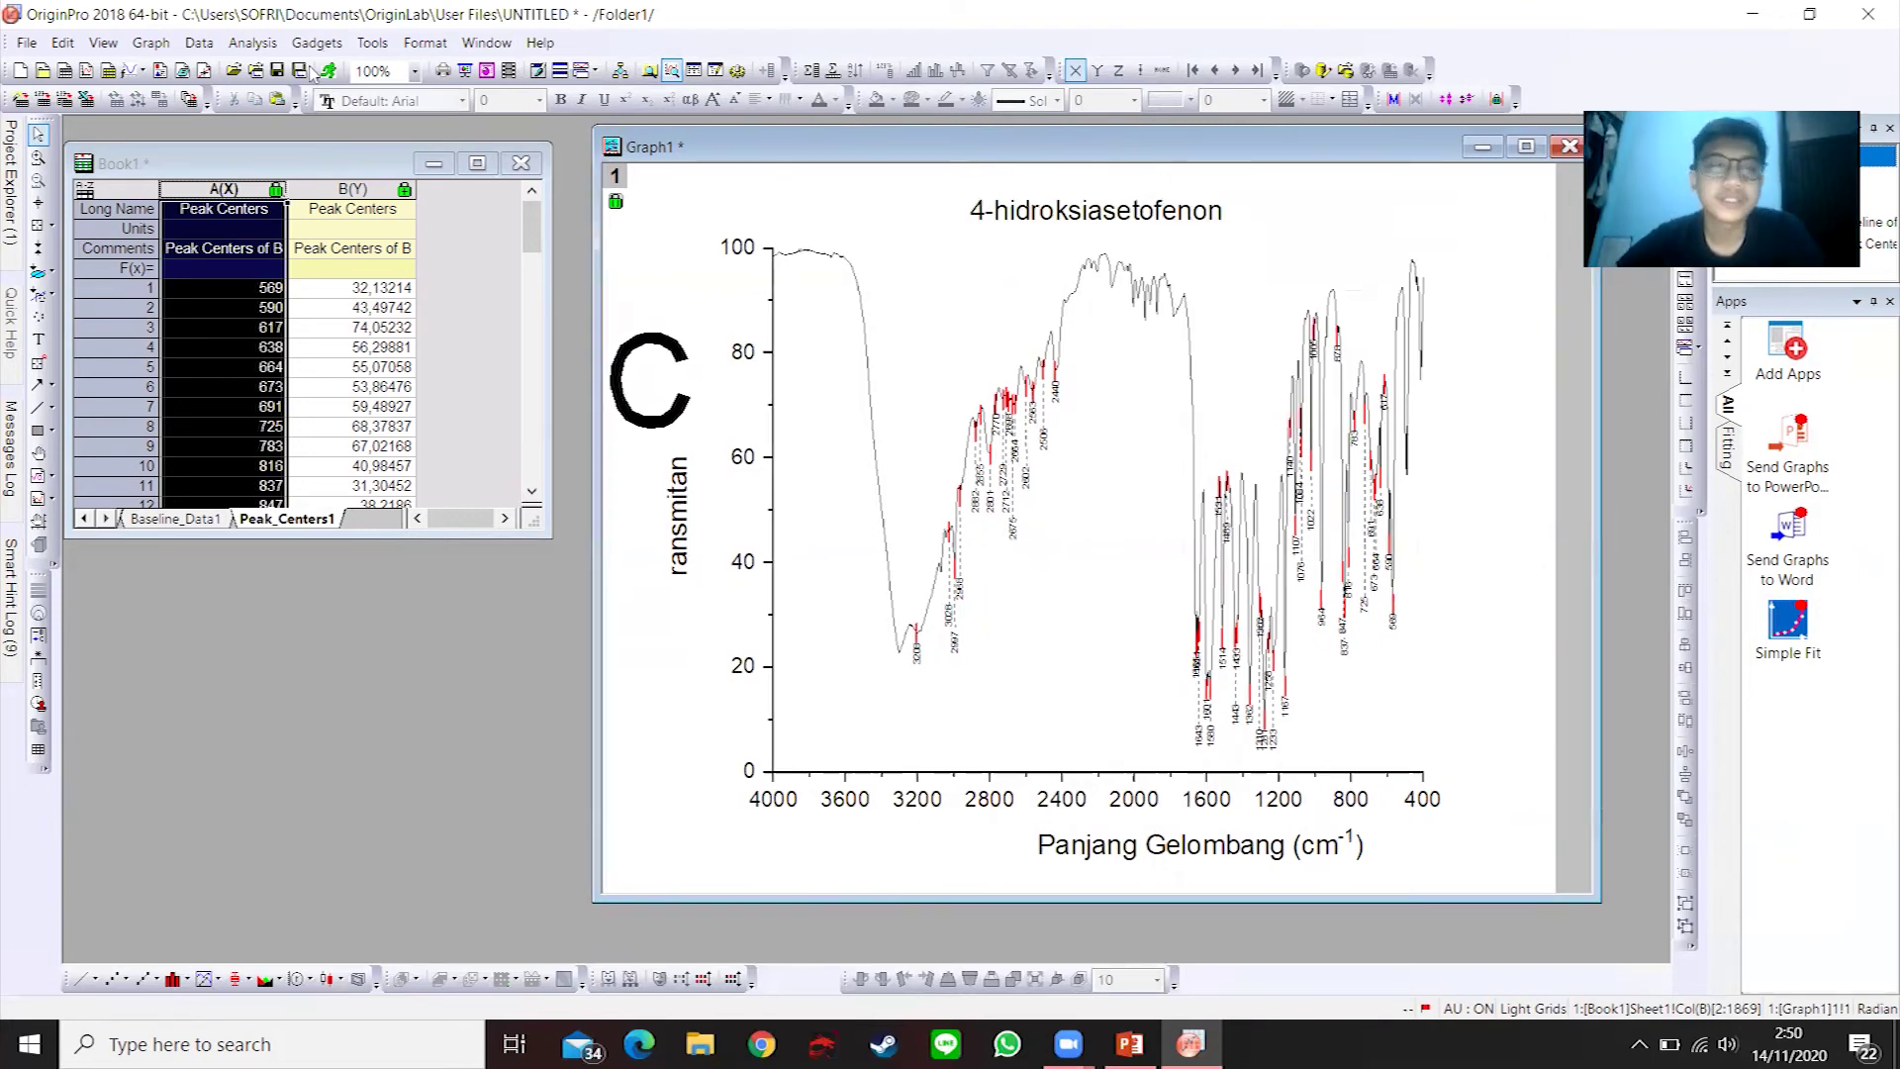
- Export the active graph page as a Portable Network Graphics (*.png) image with the file name 4-hidroksi
click(26, 44)
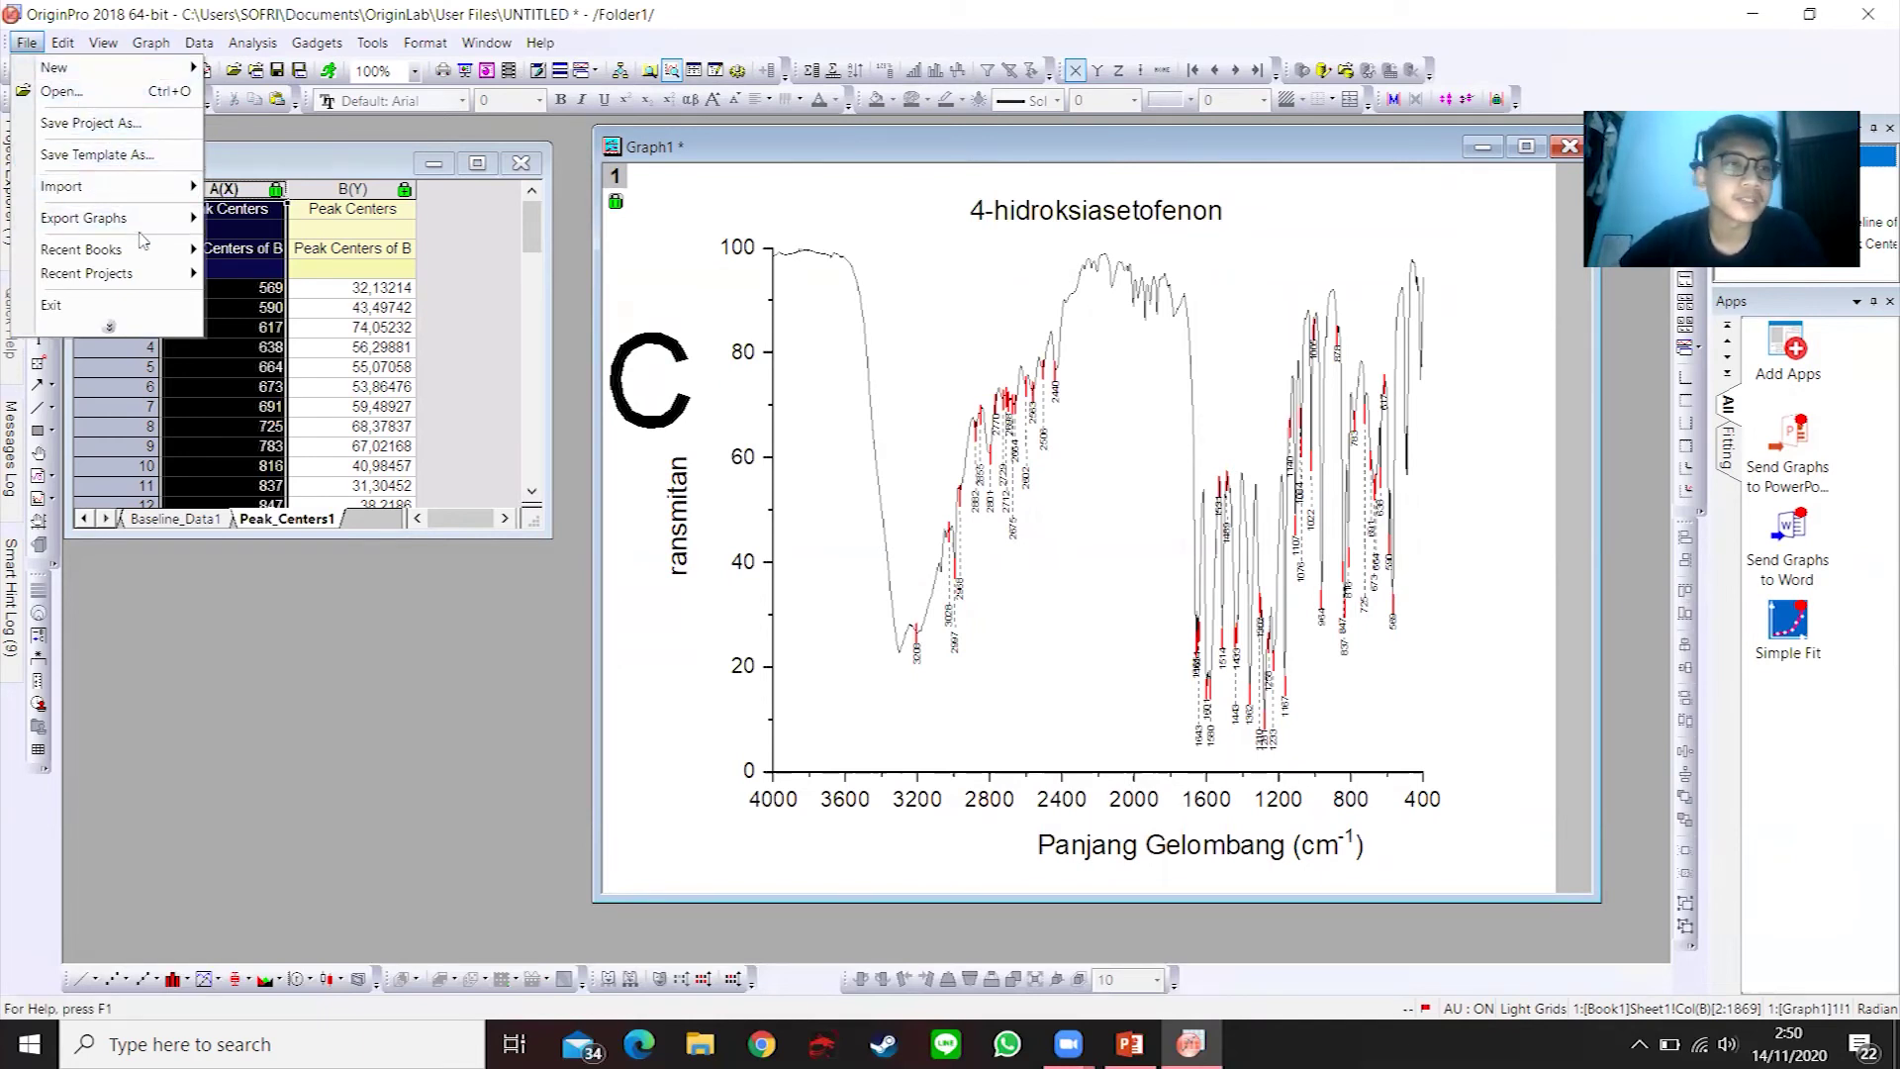
mouse_move(143, 232)
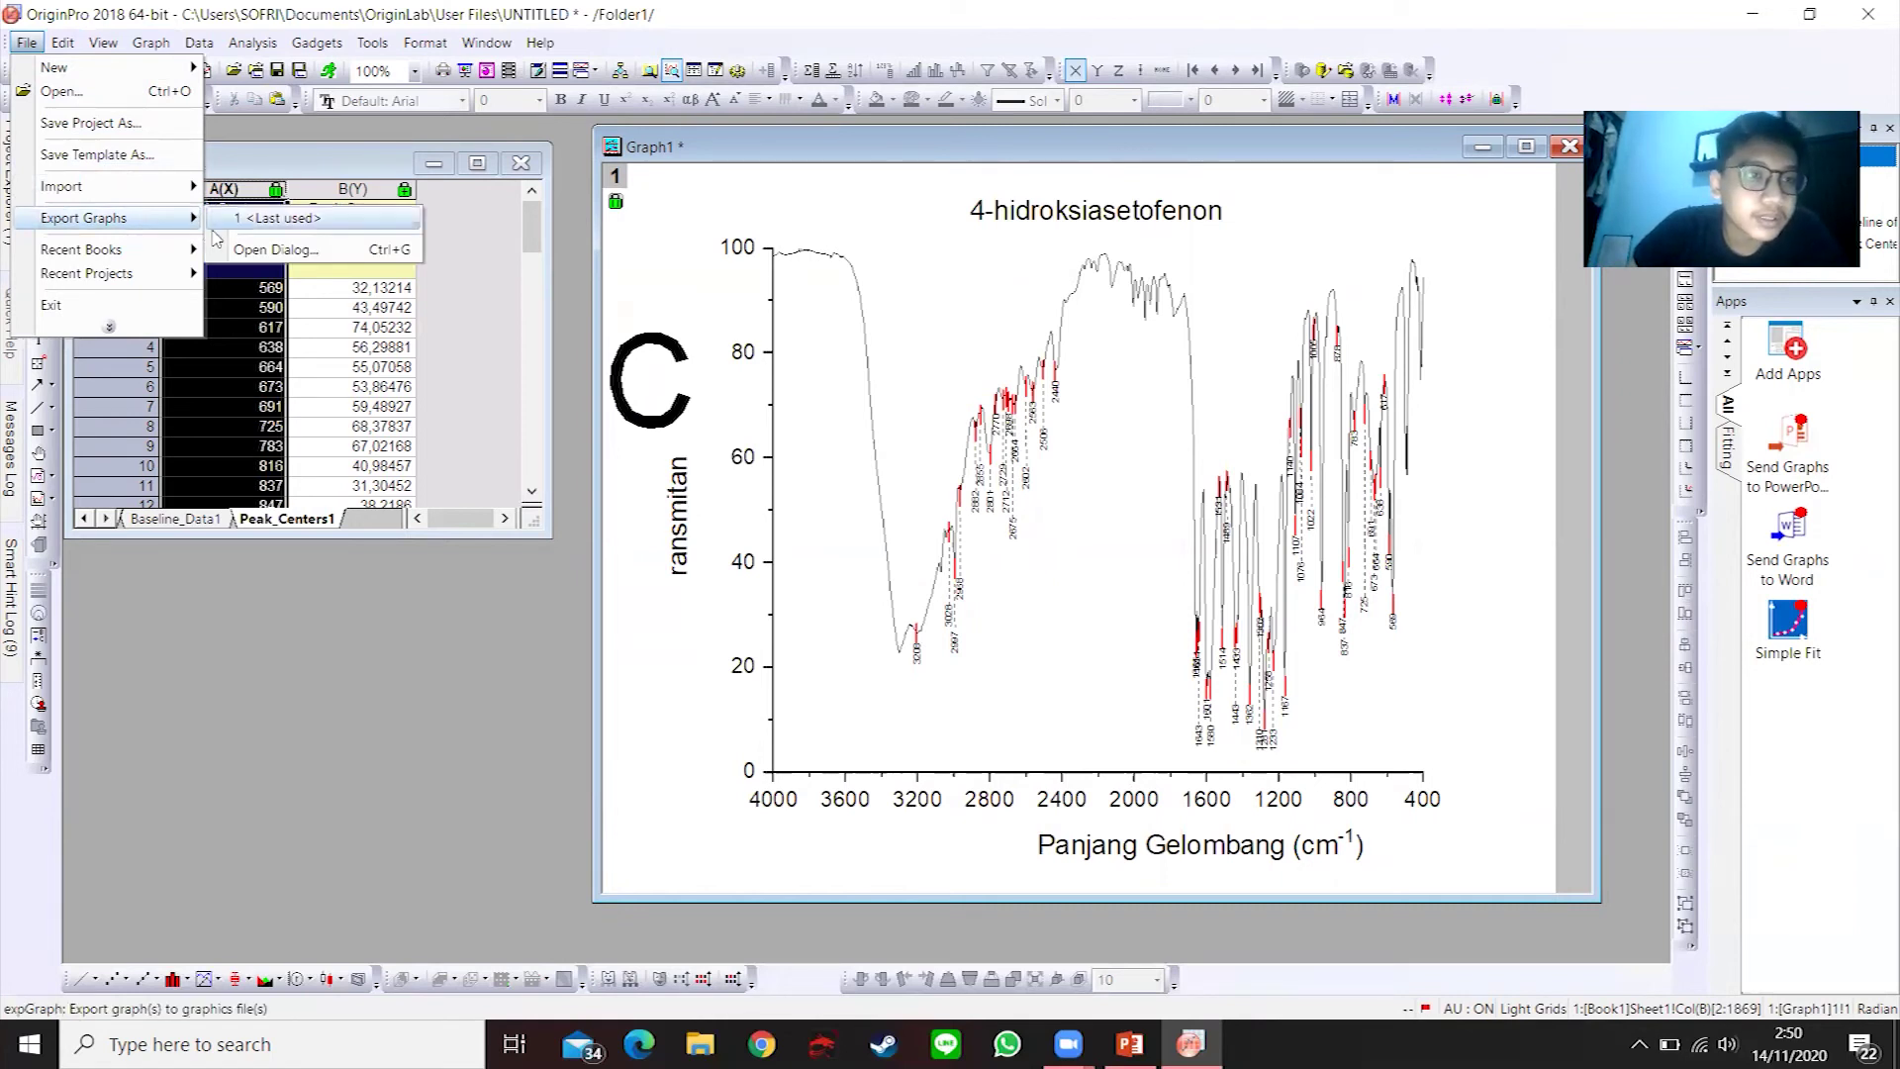
click(238, 251)
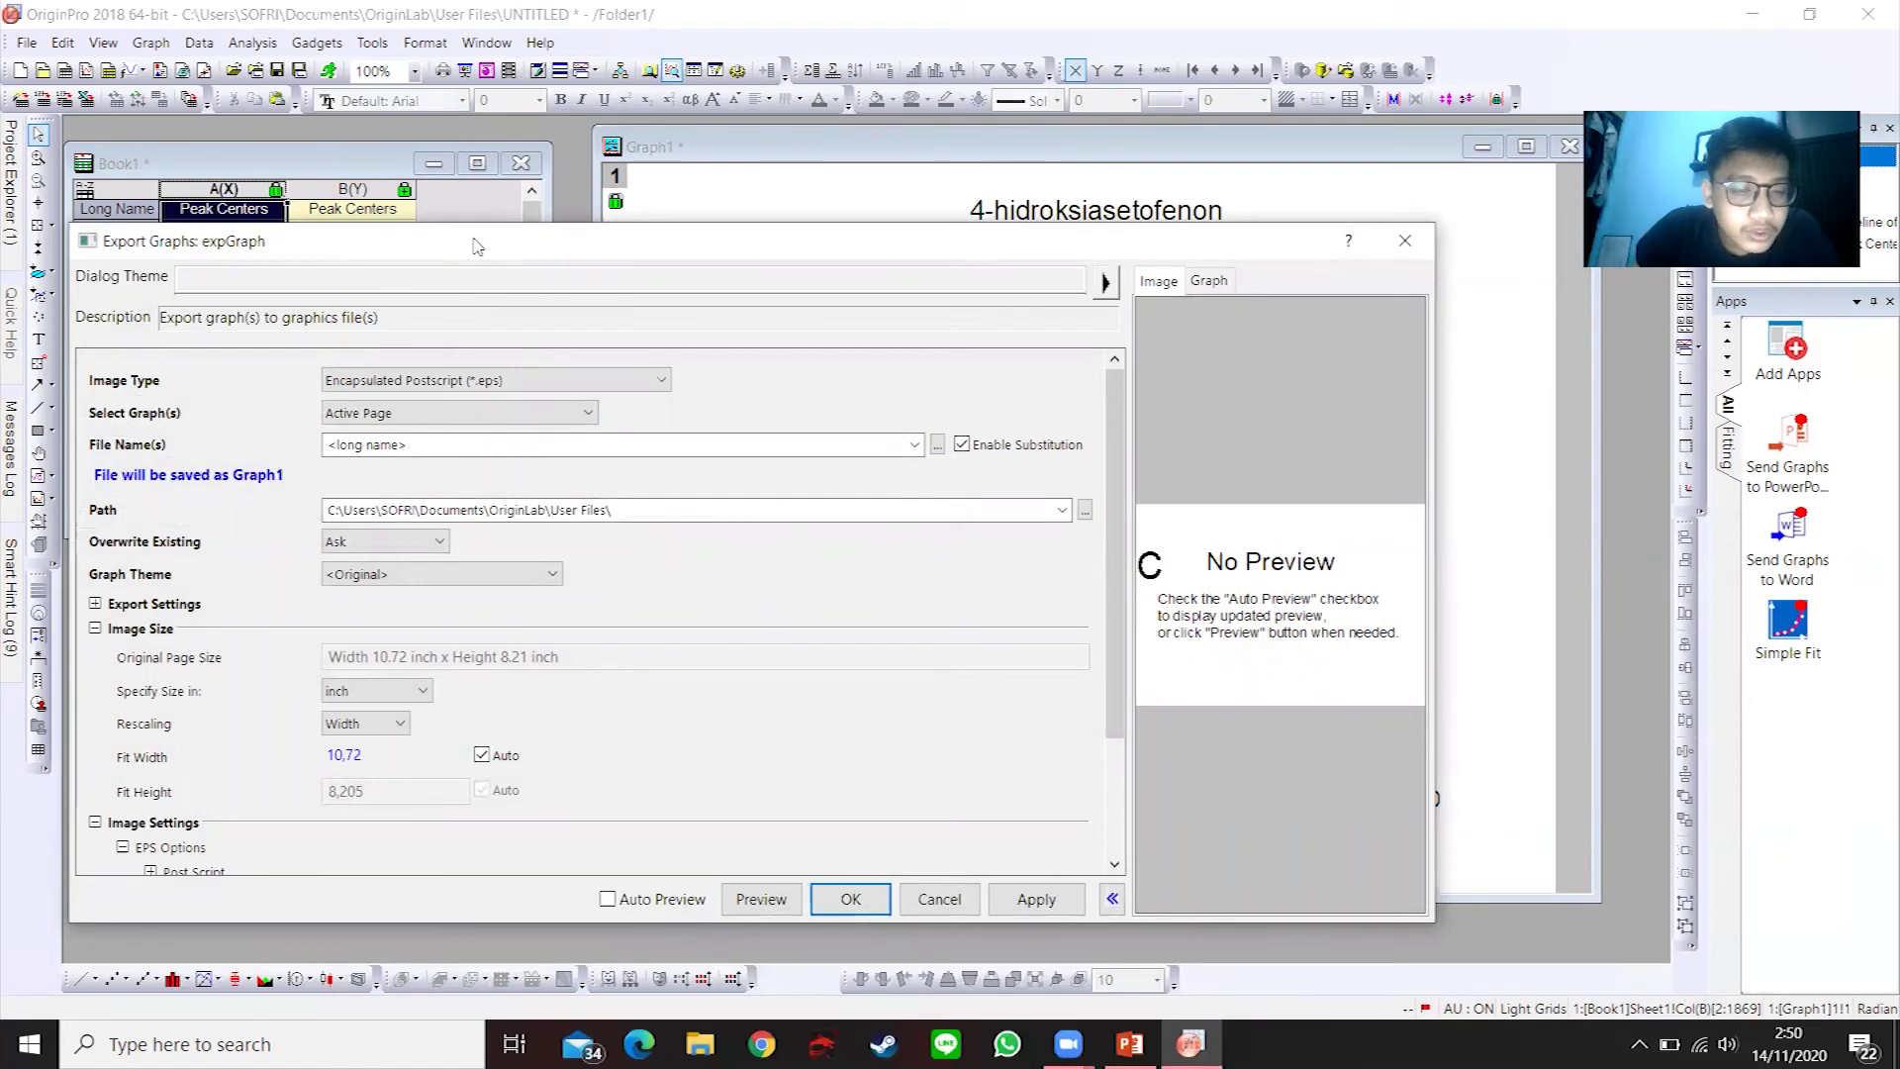
drag(478, 240, 516, 139)
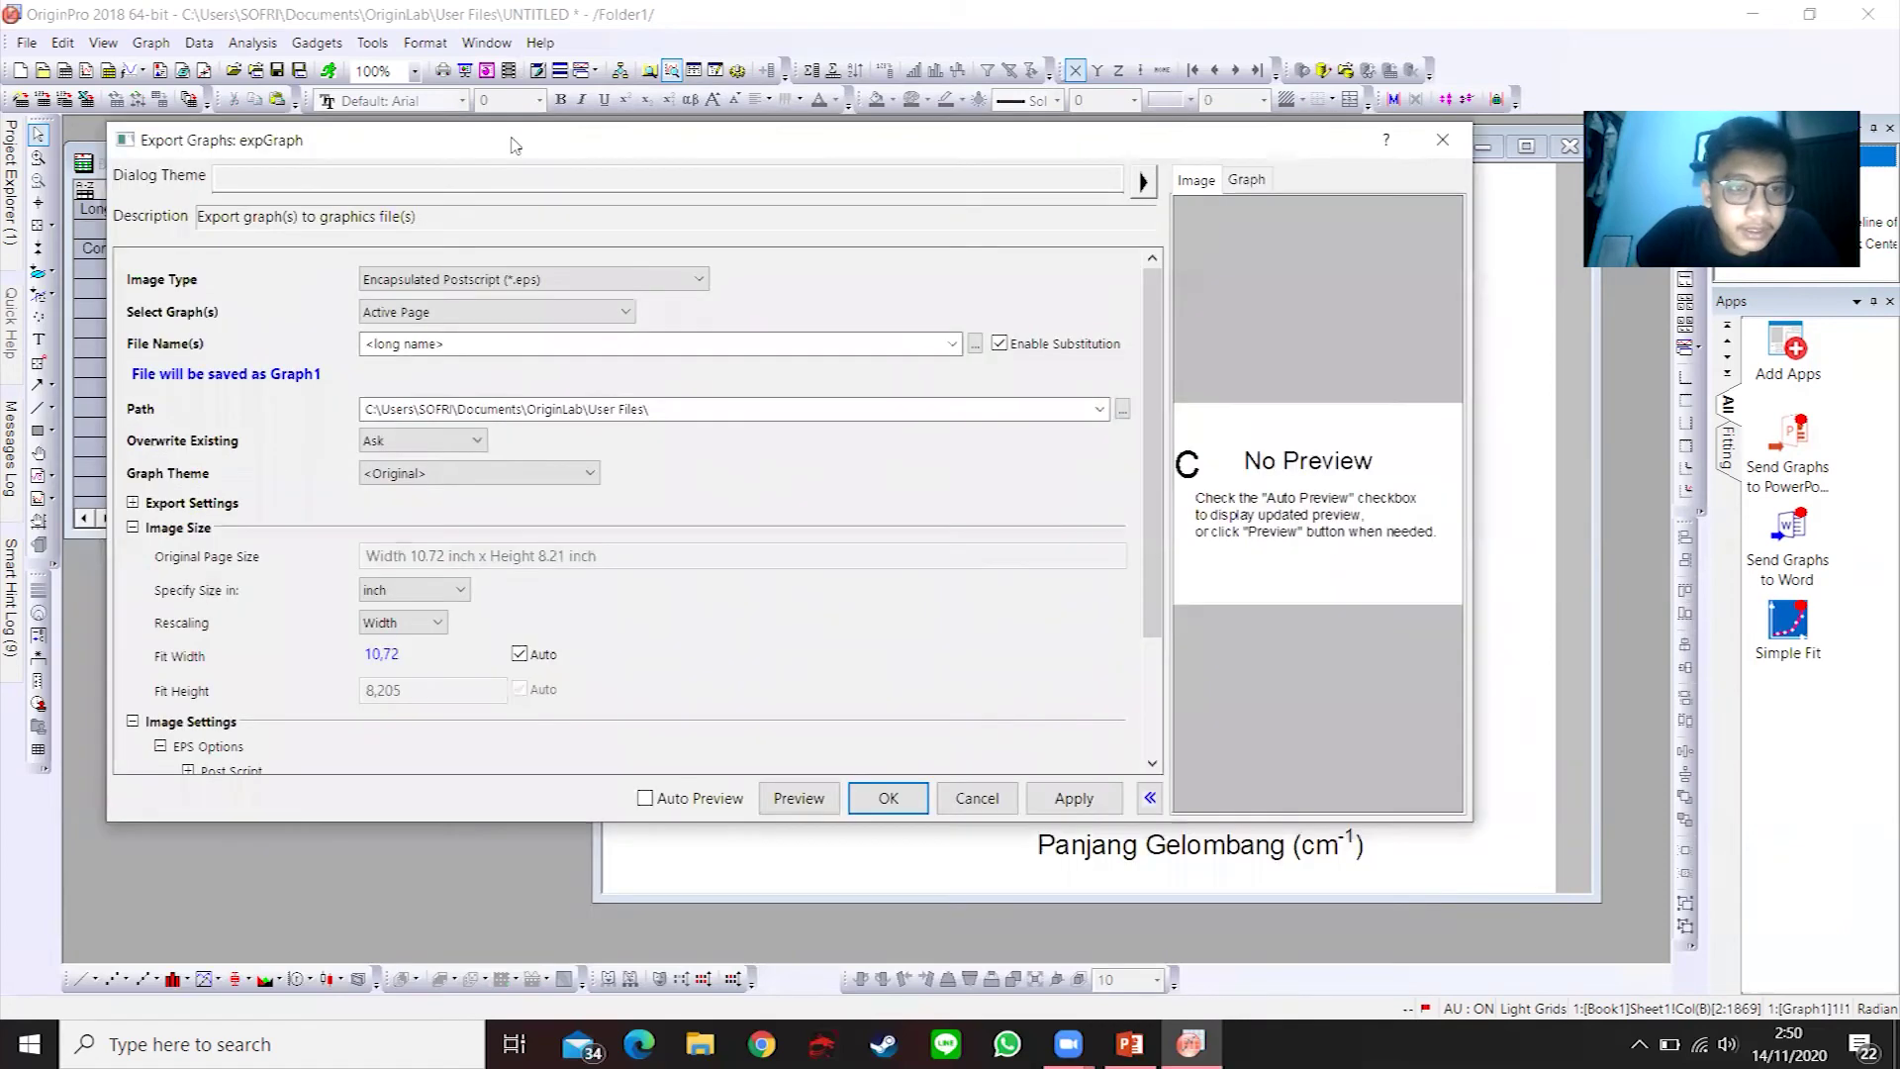
click(533, 344)
text(4)
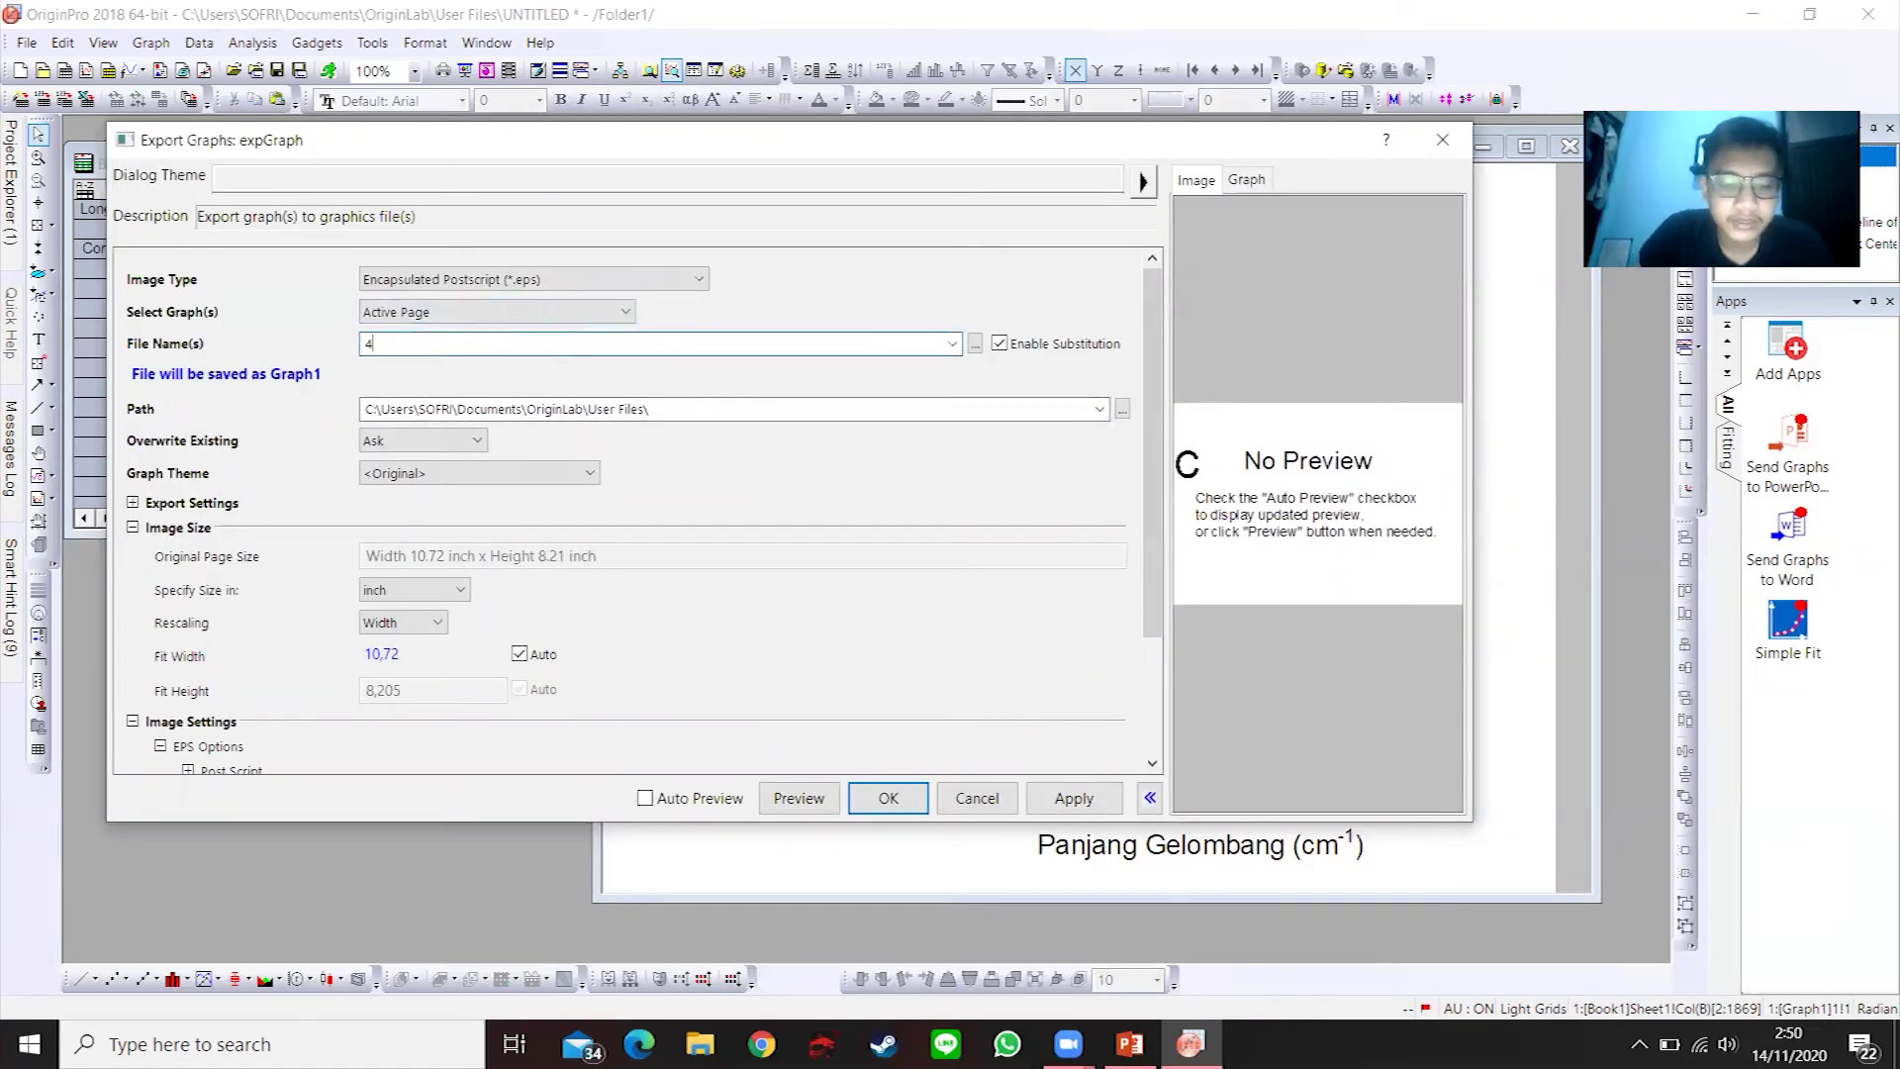
text(-hidroksi)
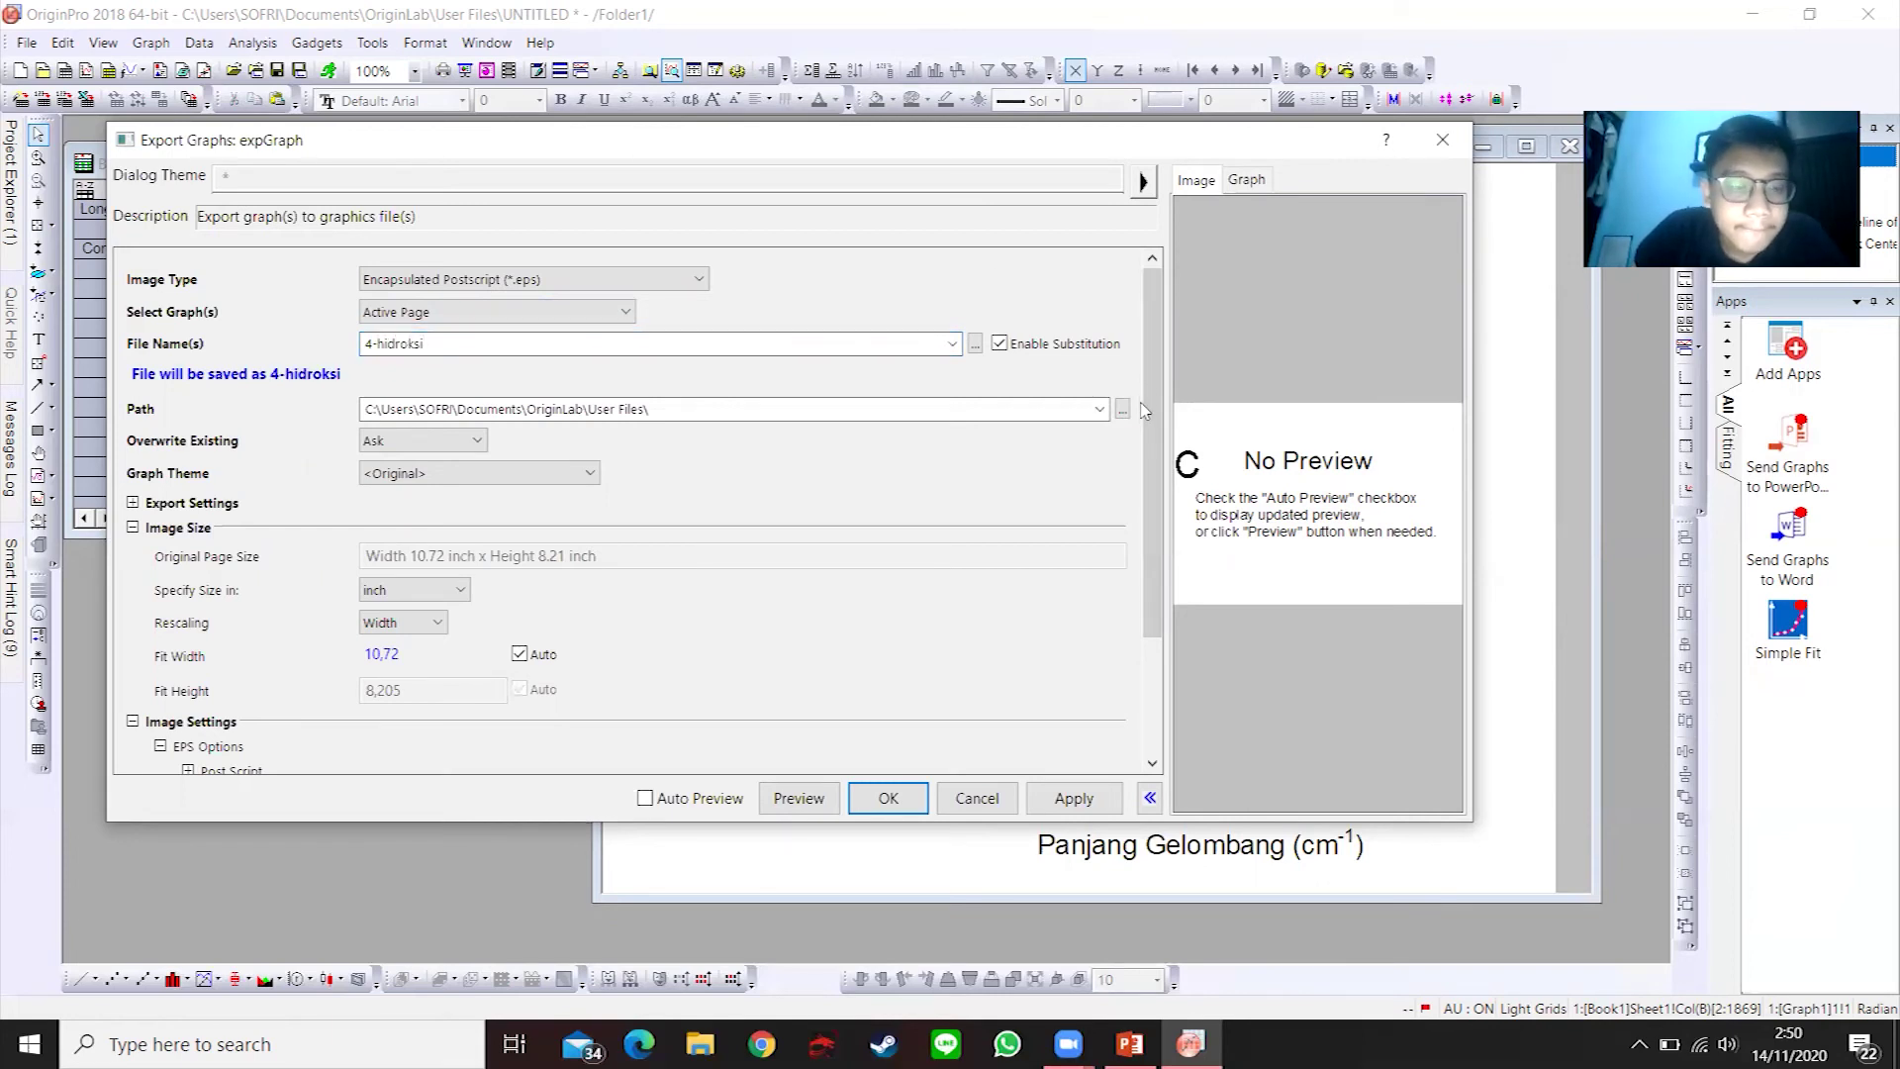
click(570, 284)
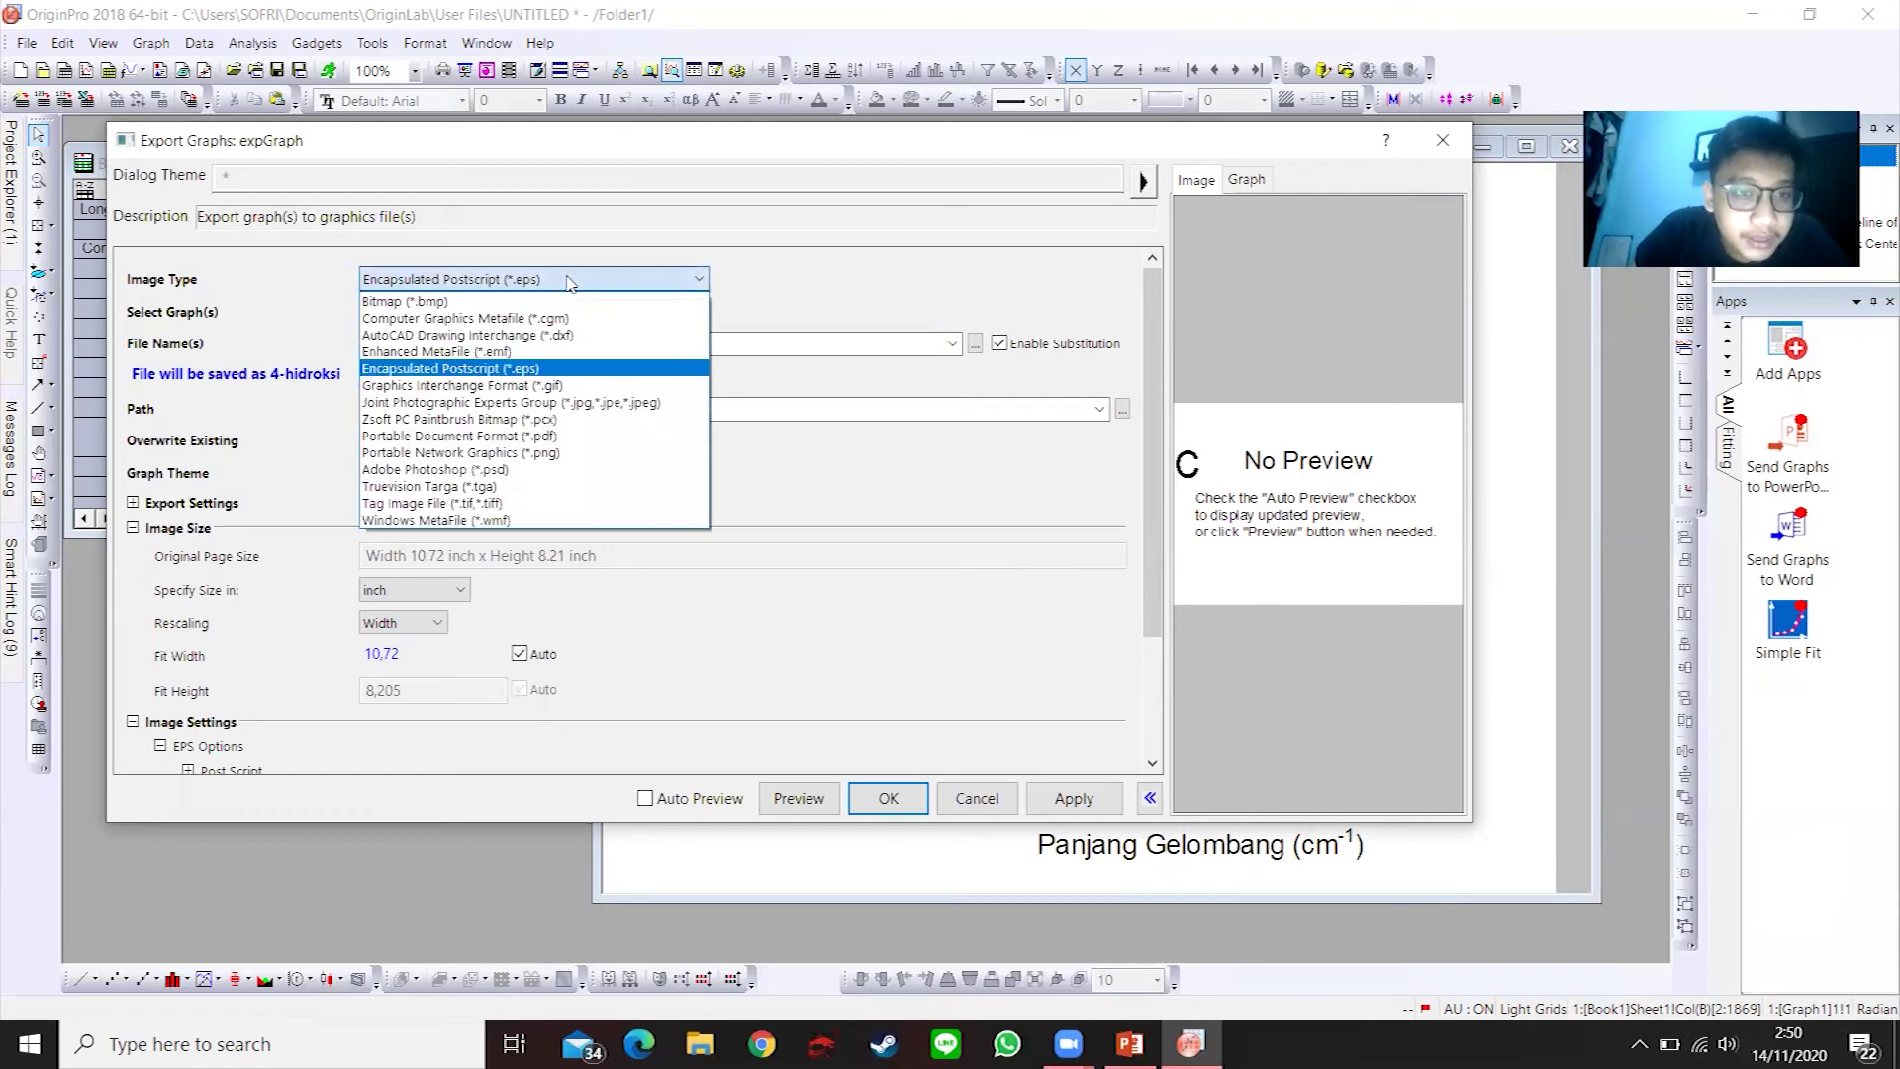
click(551, 452)
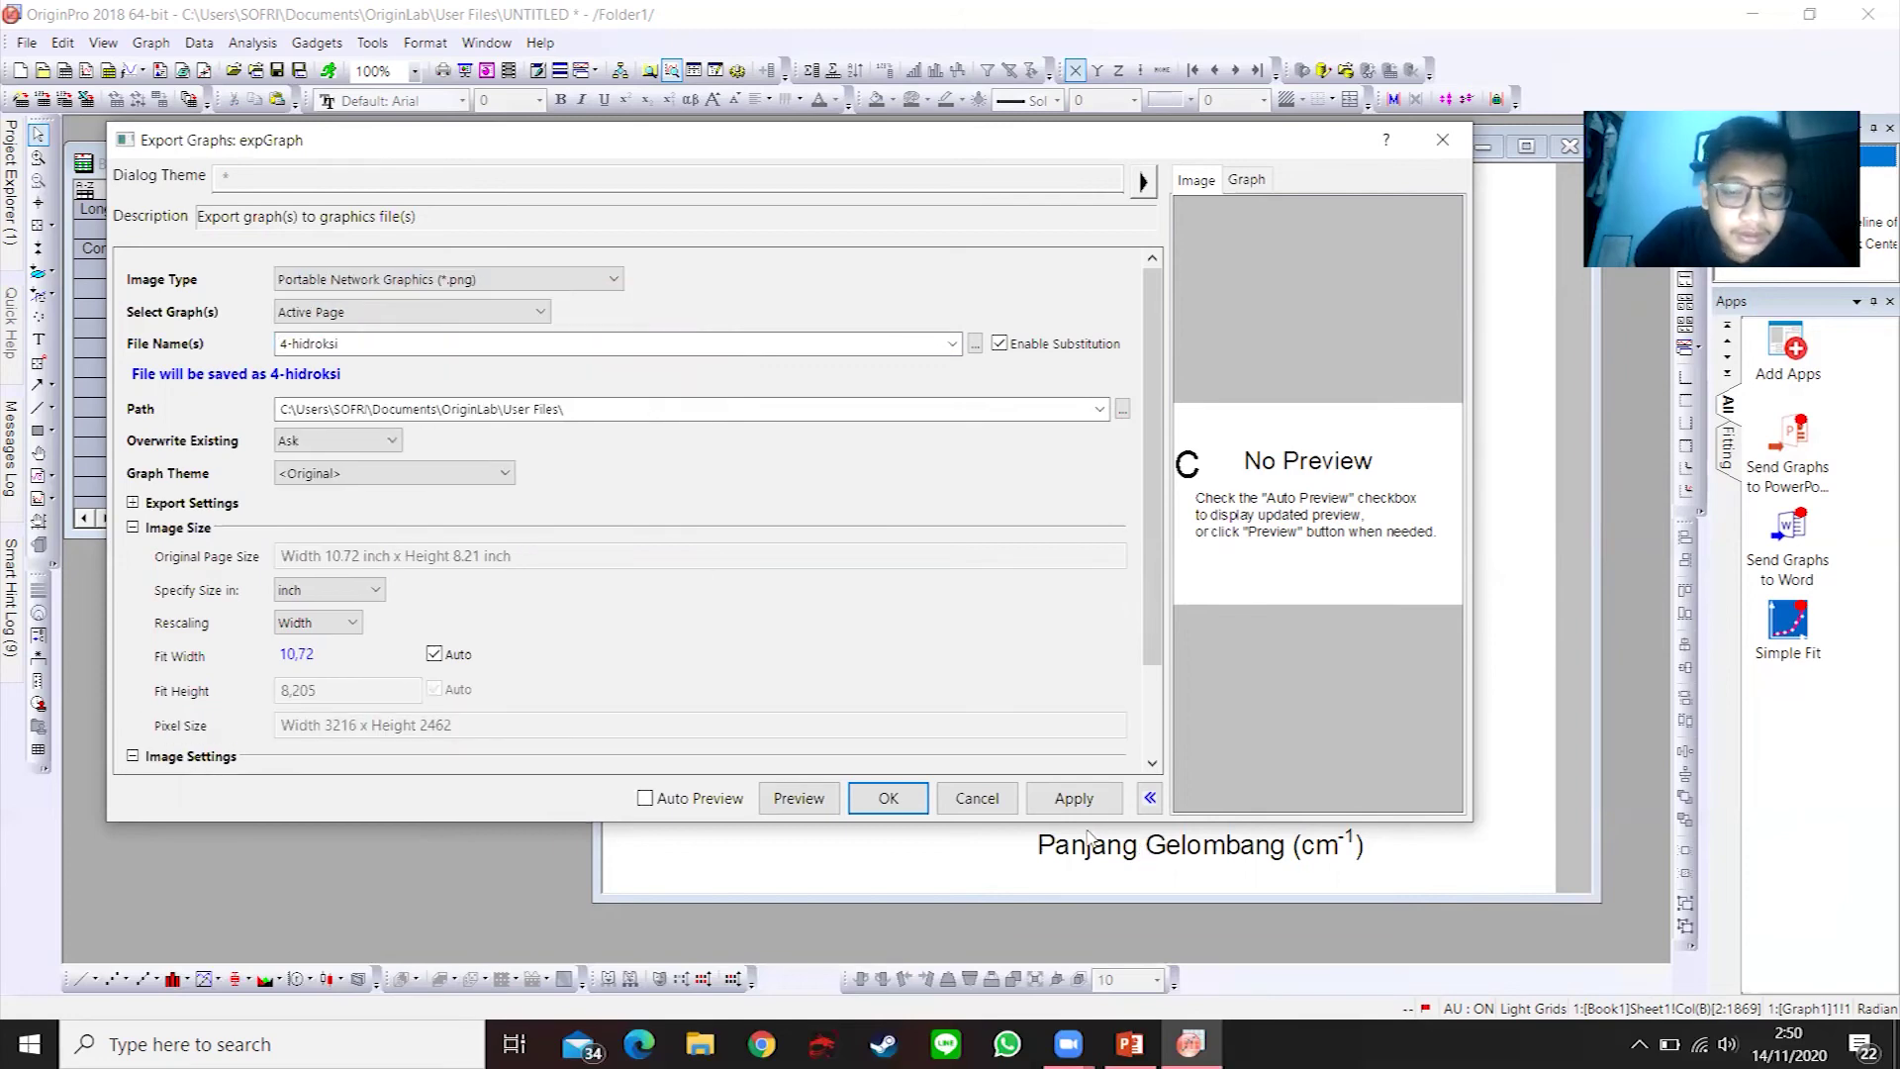
click(884, 798)
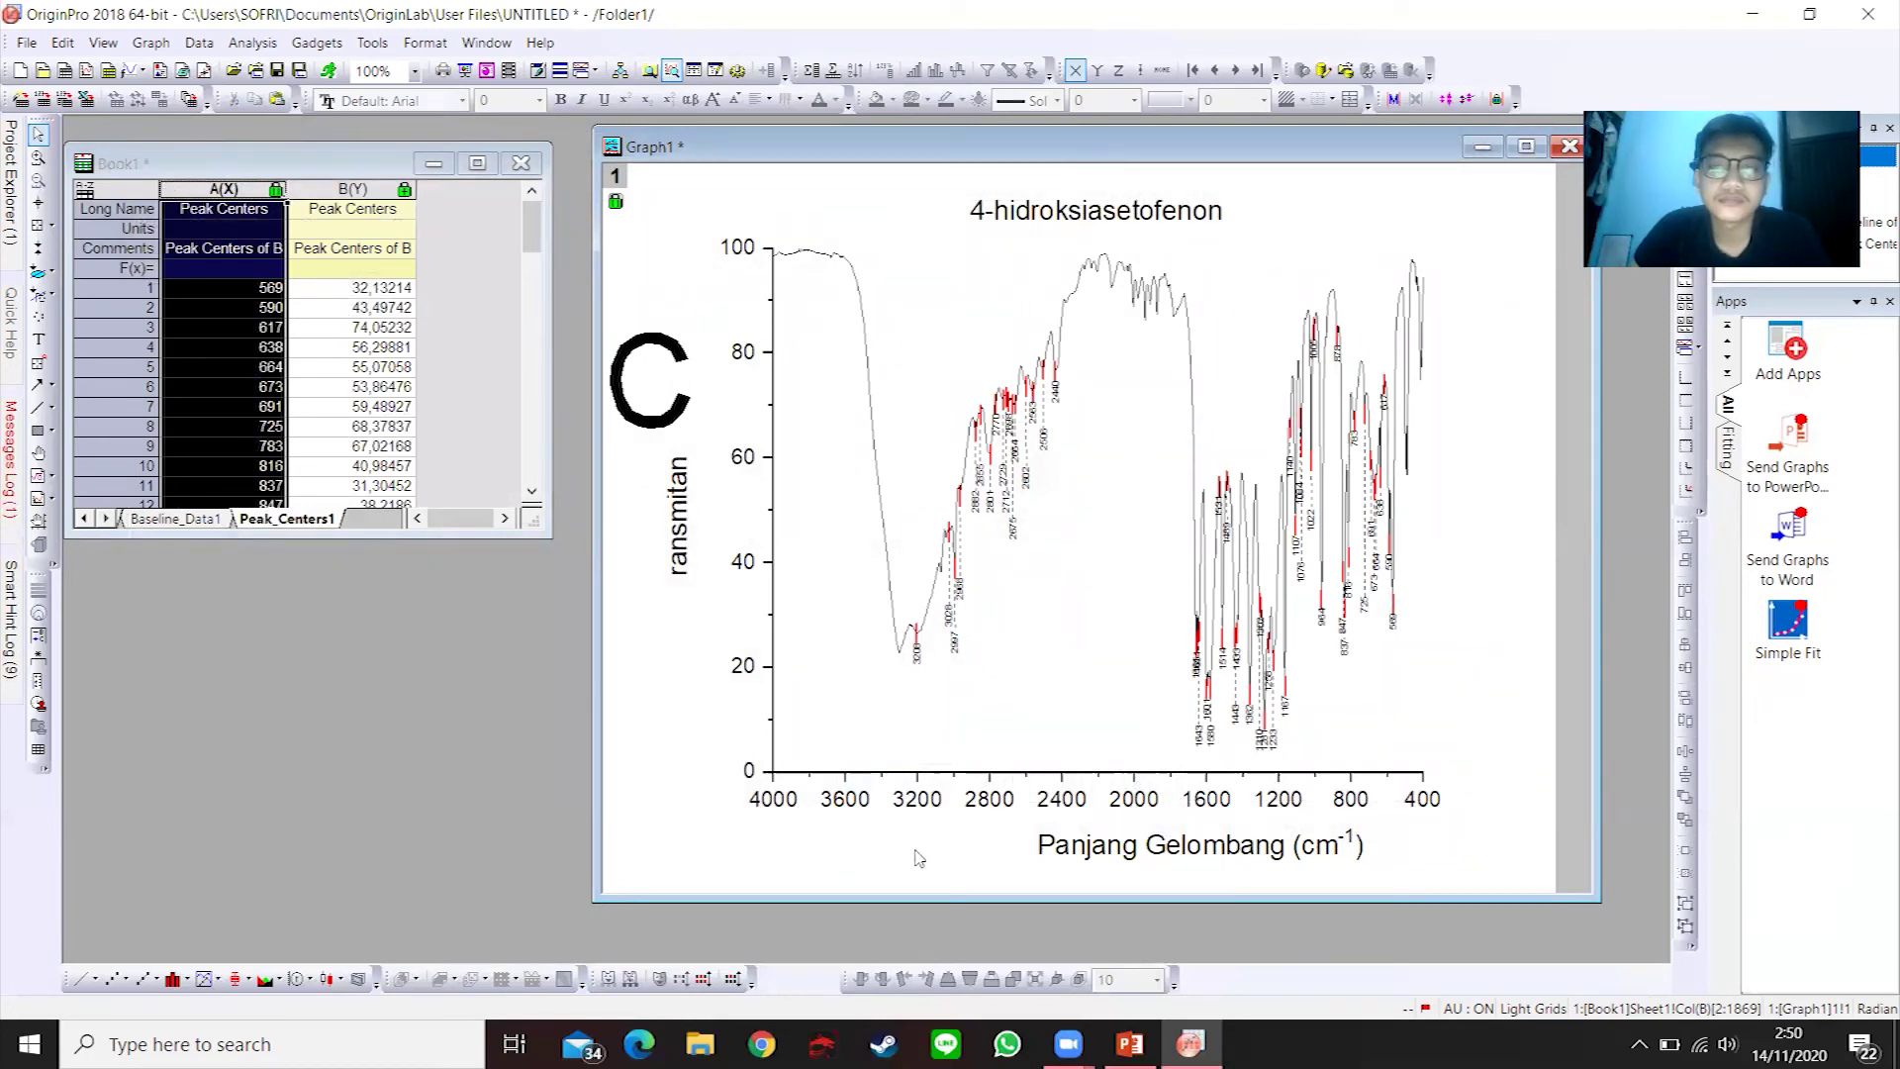
- Switch to the PSMO FTIR presentation in PowerPoint and show the 4-hidroksiasetofenon spectrum slide as a full-screen slide show
mouse_move(1129, 1045)
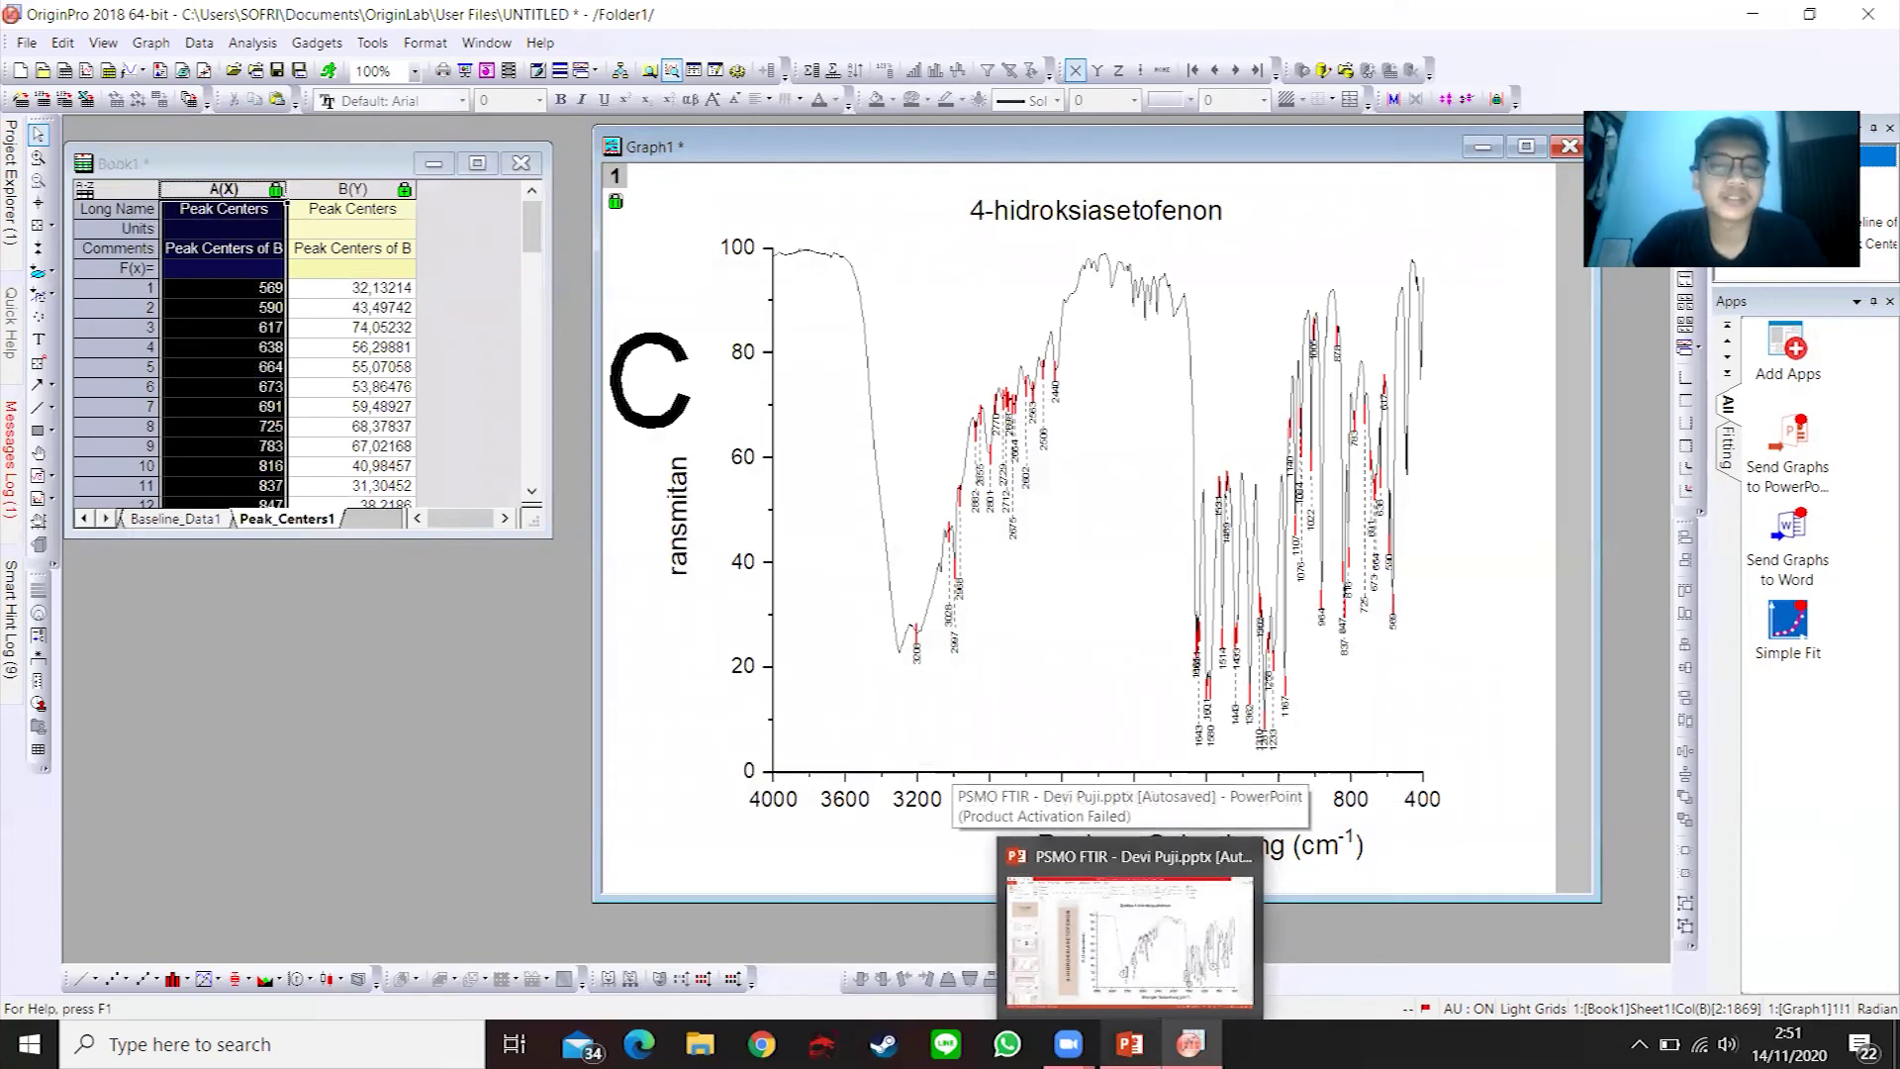
click(1133, 979)
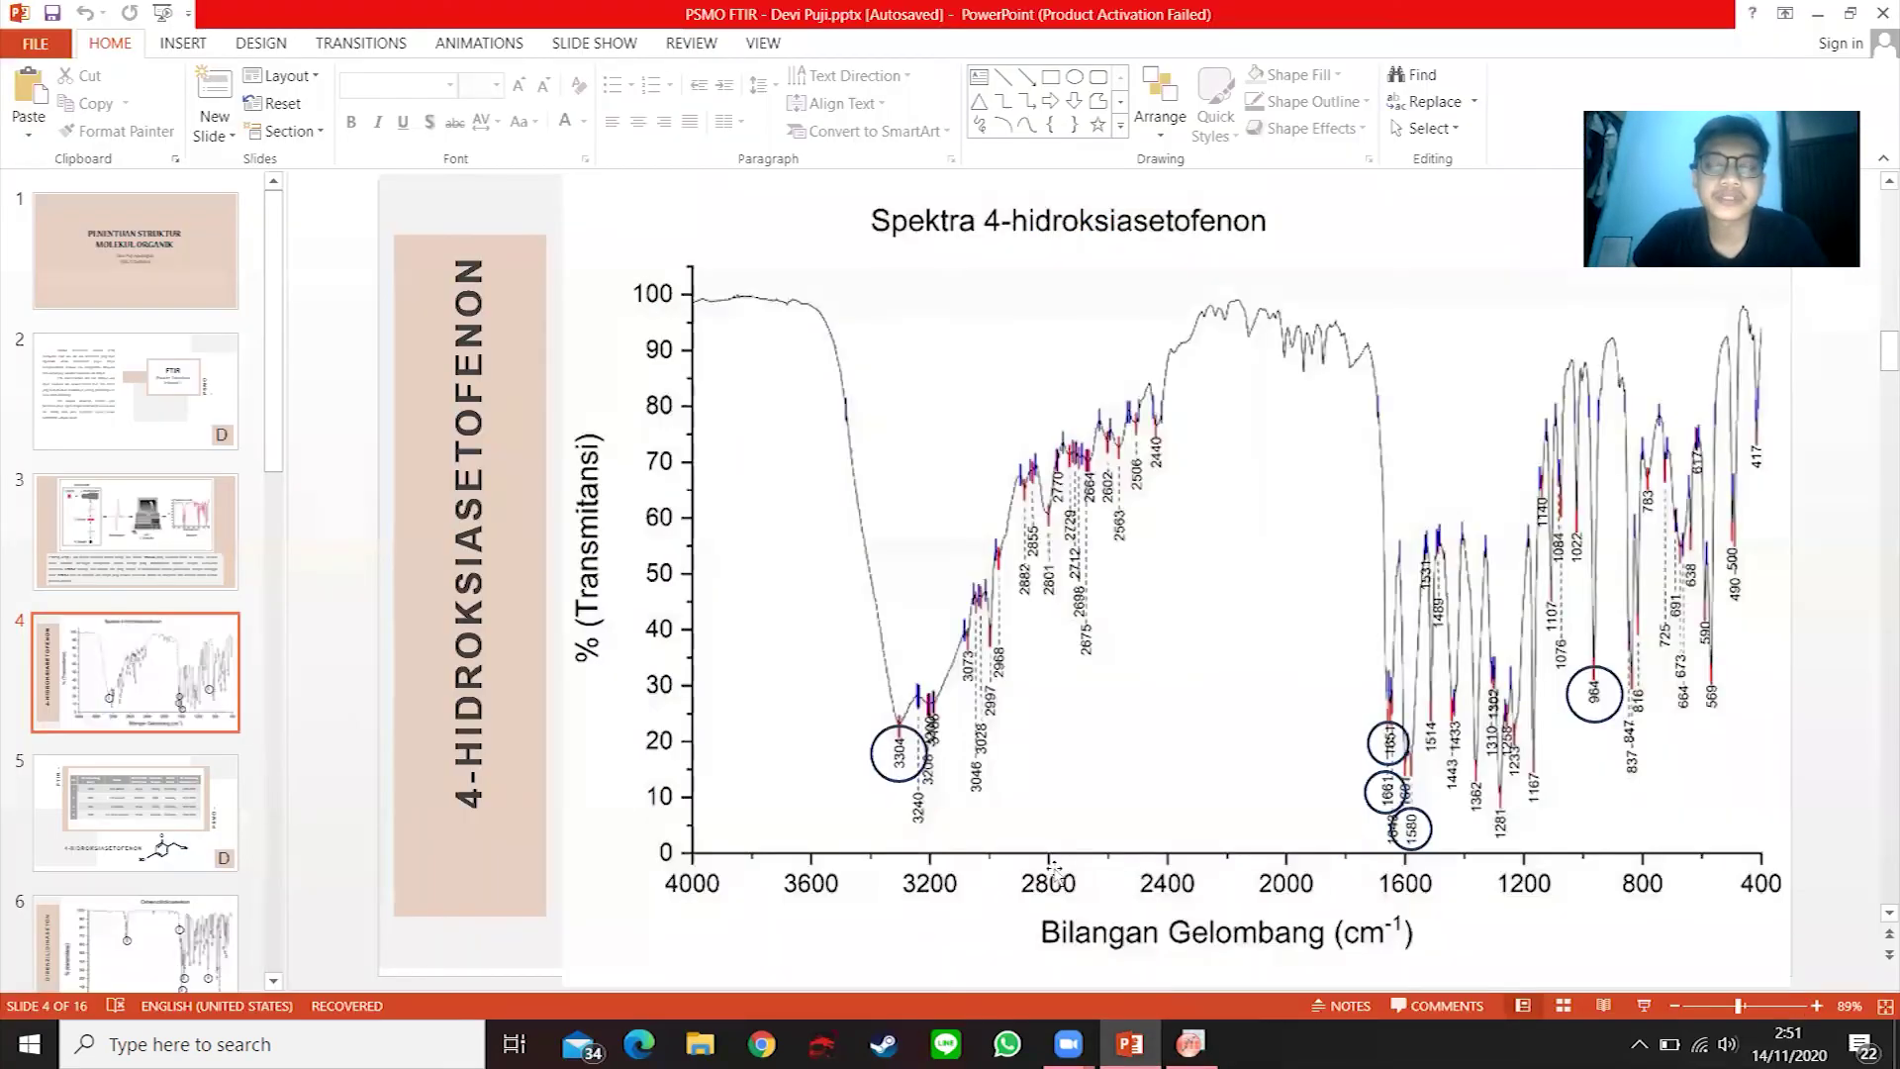
click(1603, 1005)
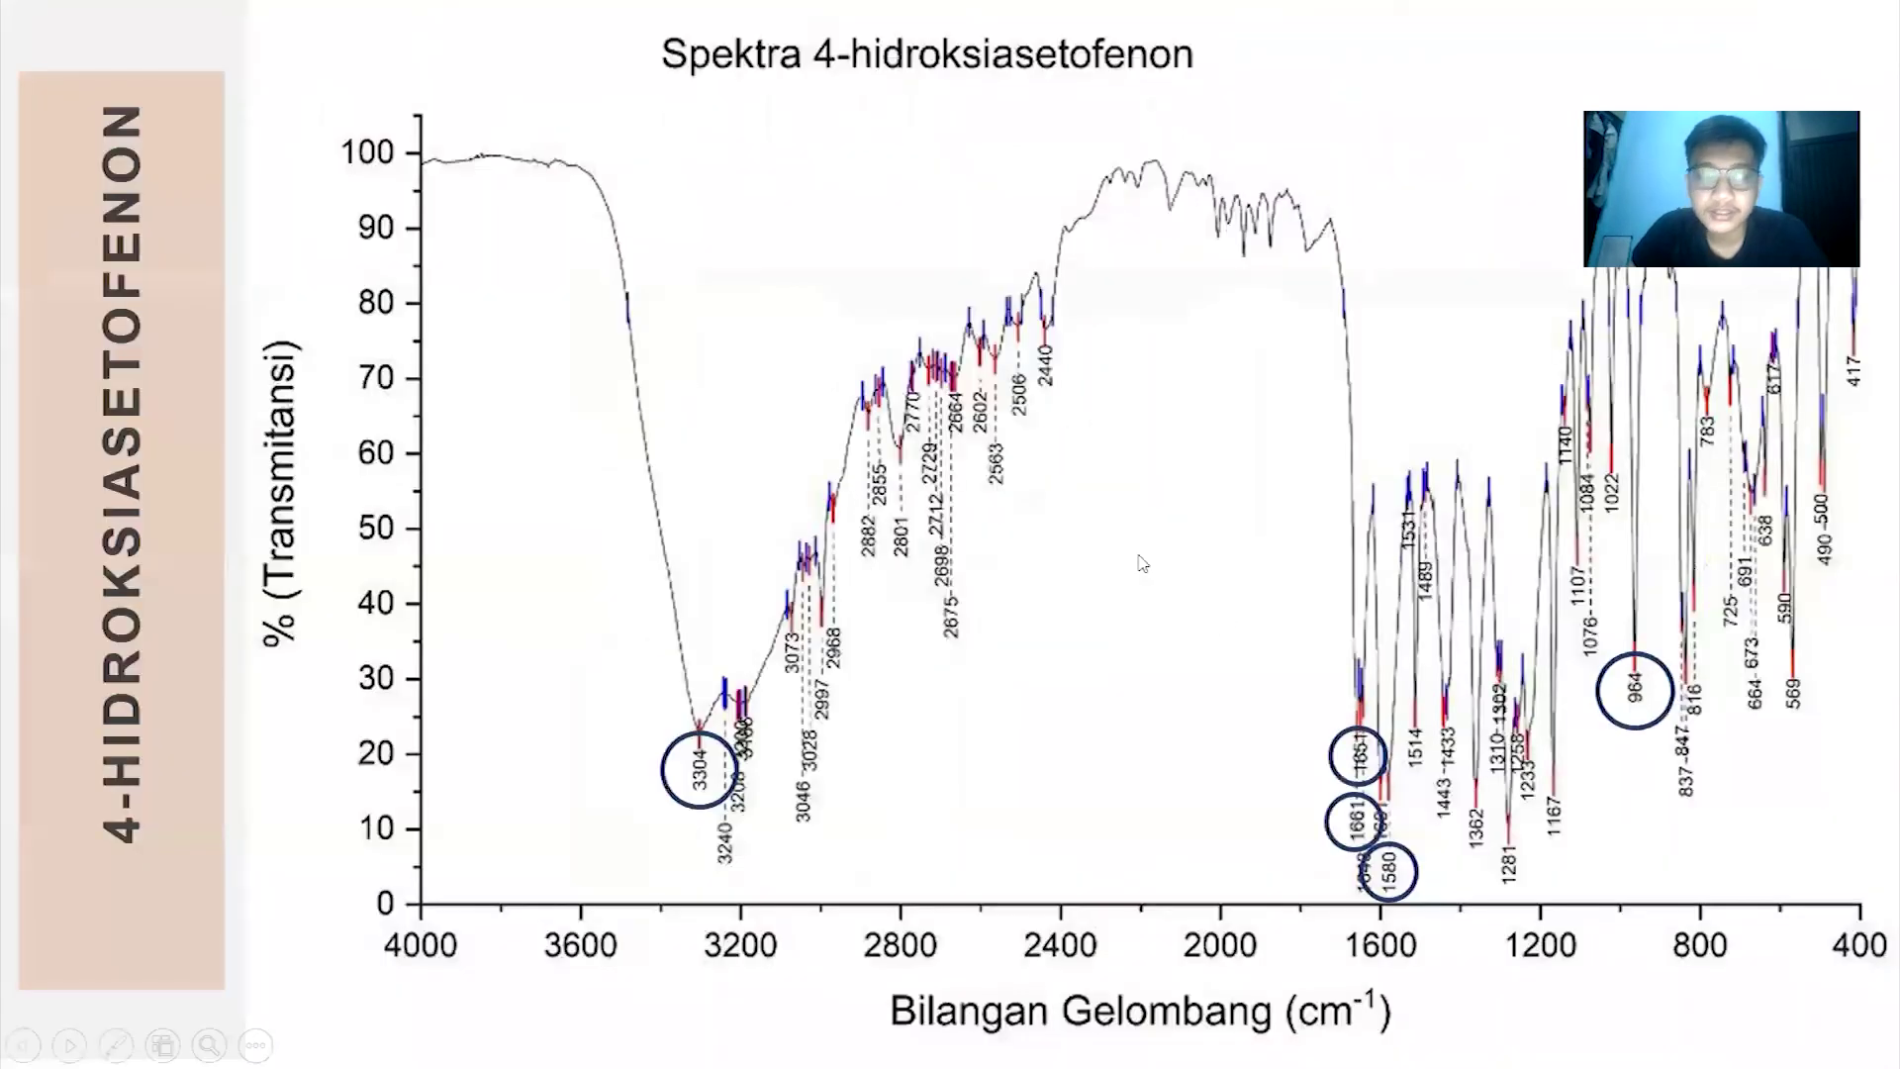